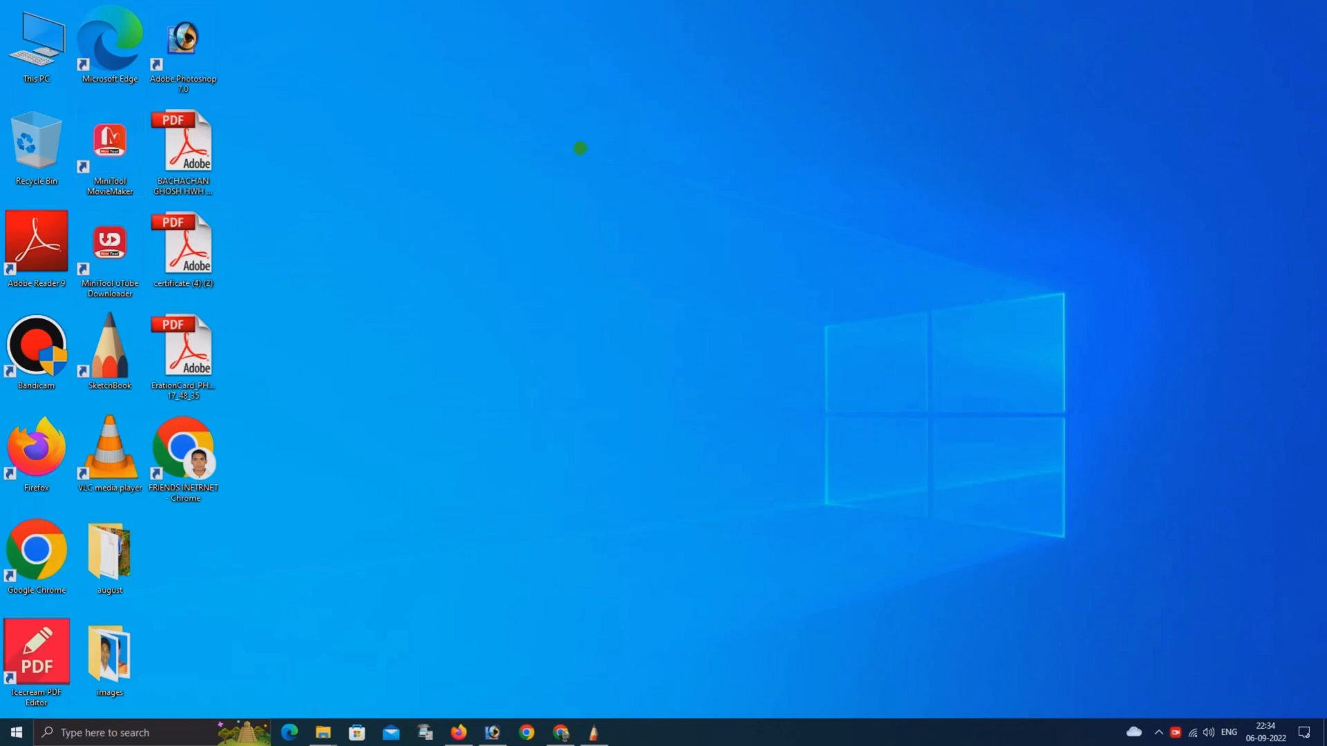
pyautogui.rightClick(542, 92)
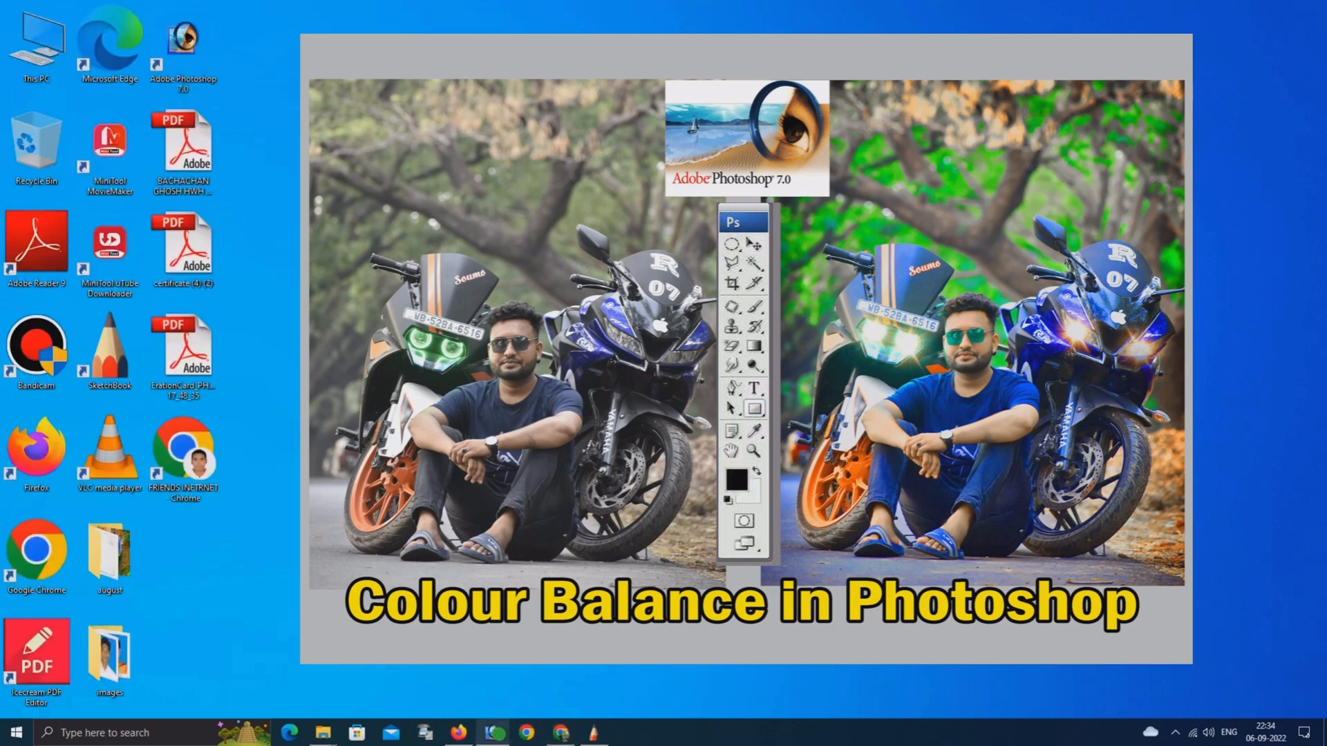
pyautogui.click(492, 732)
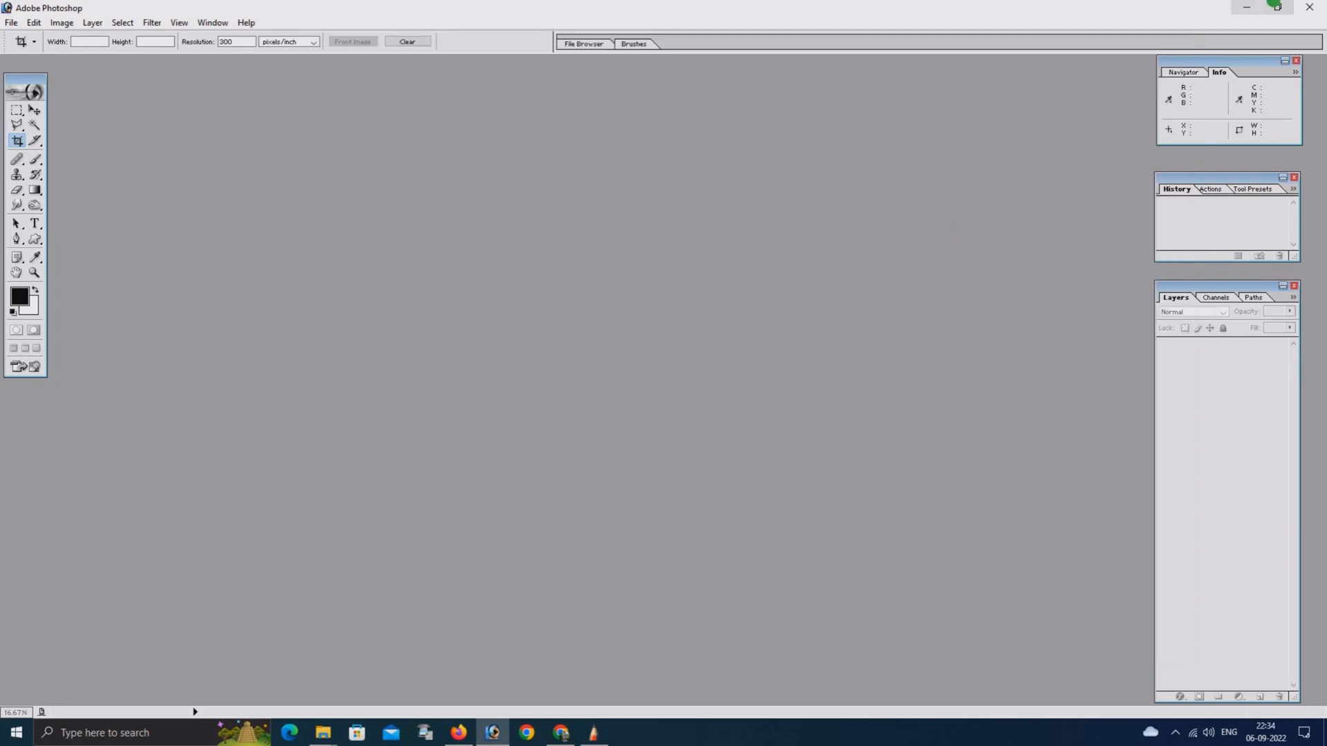
pyautogui.click(1241, 7)
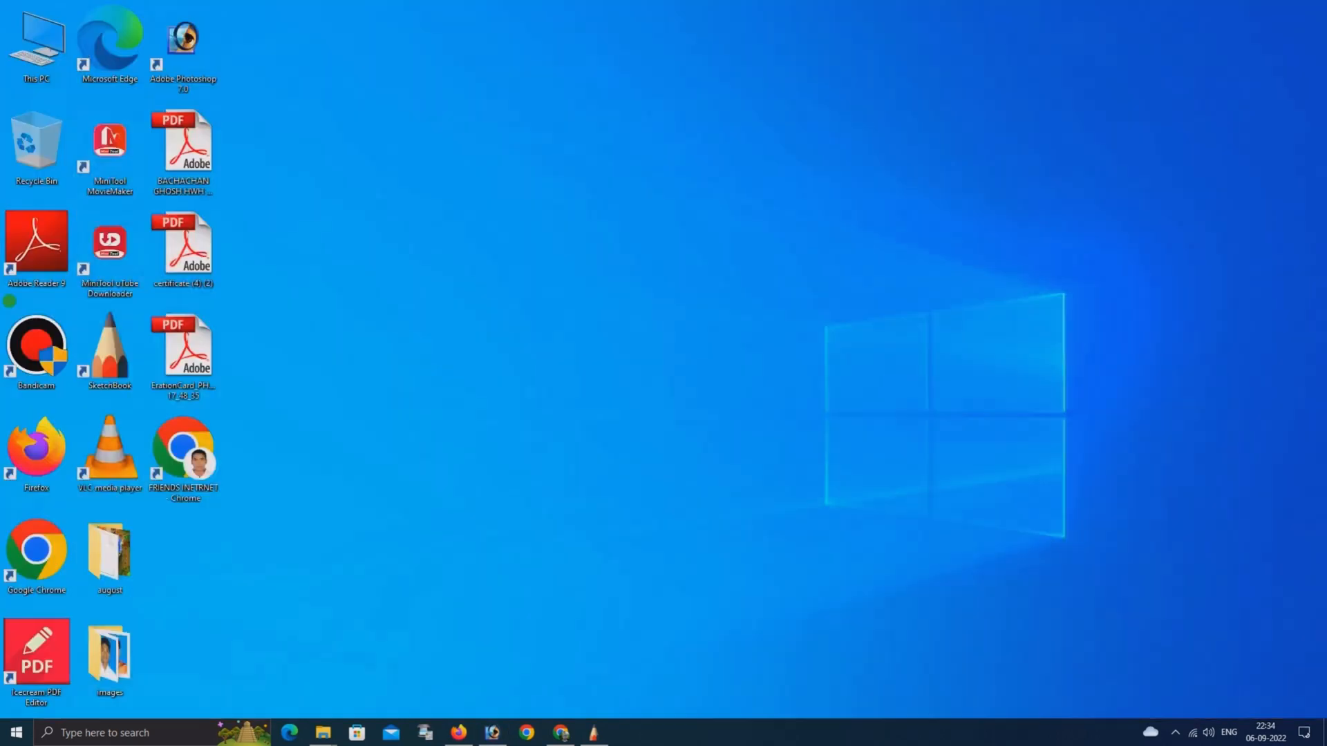
# Open the photo _DSC1271 from the Downloads folder in Photoshop
pyautogui.press('super+e')
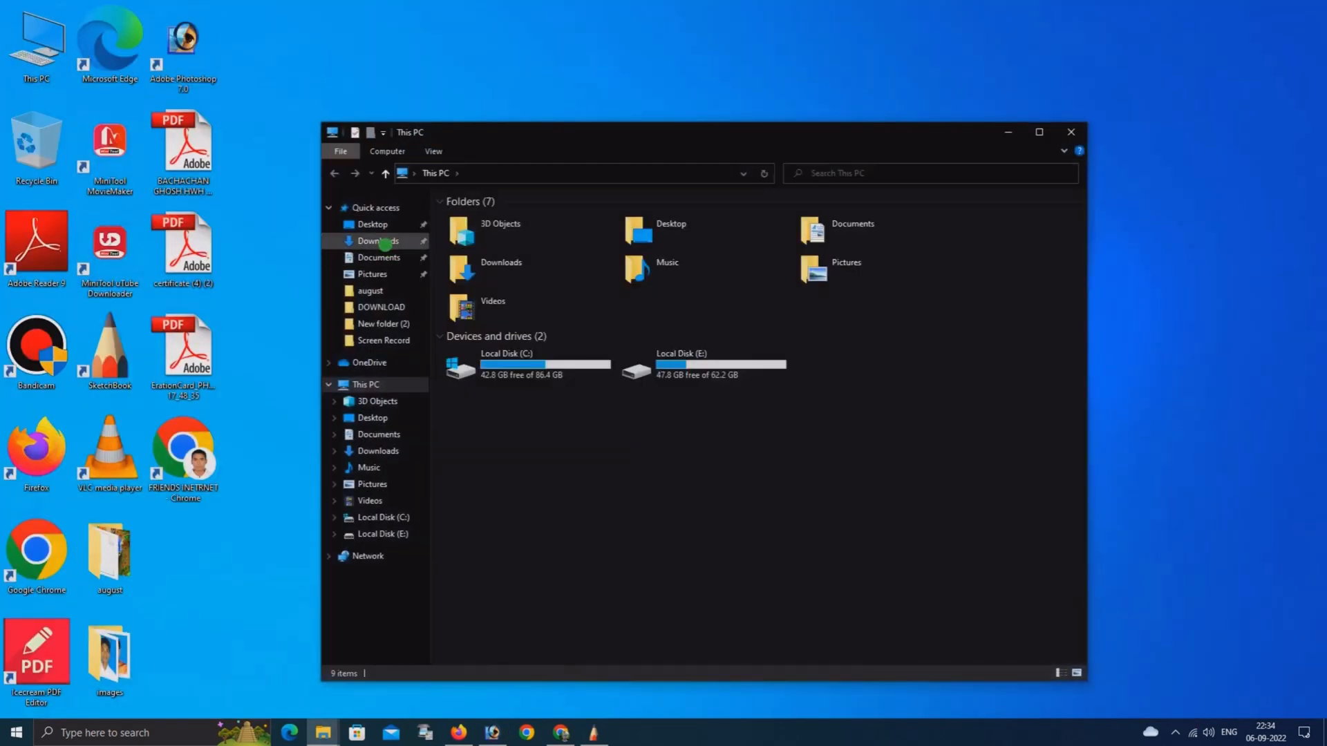
pyautogui.click(380, 241)
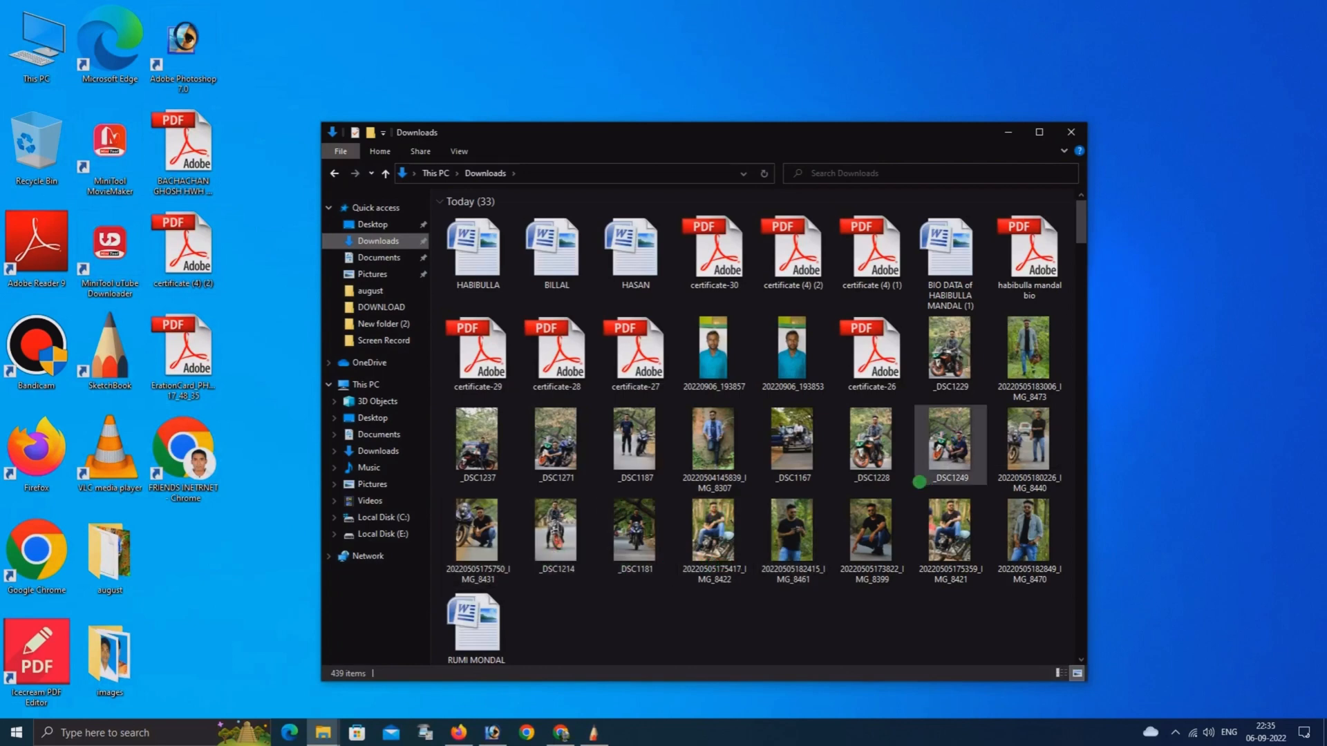
pyautogui.click(921, 480)
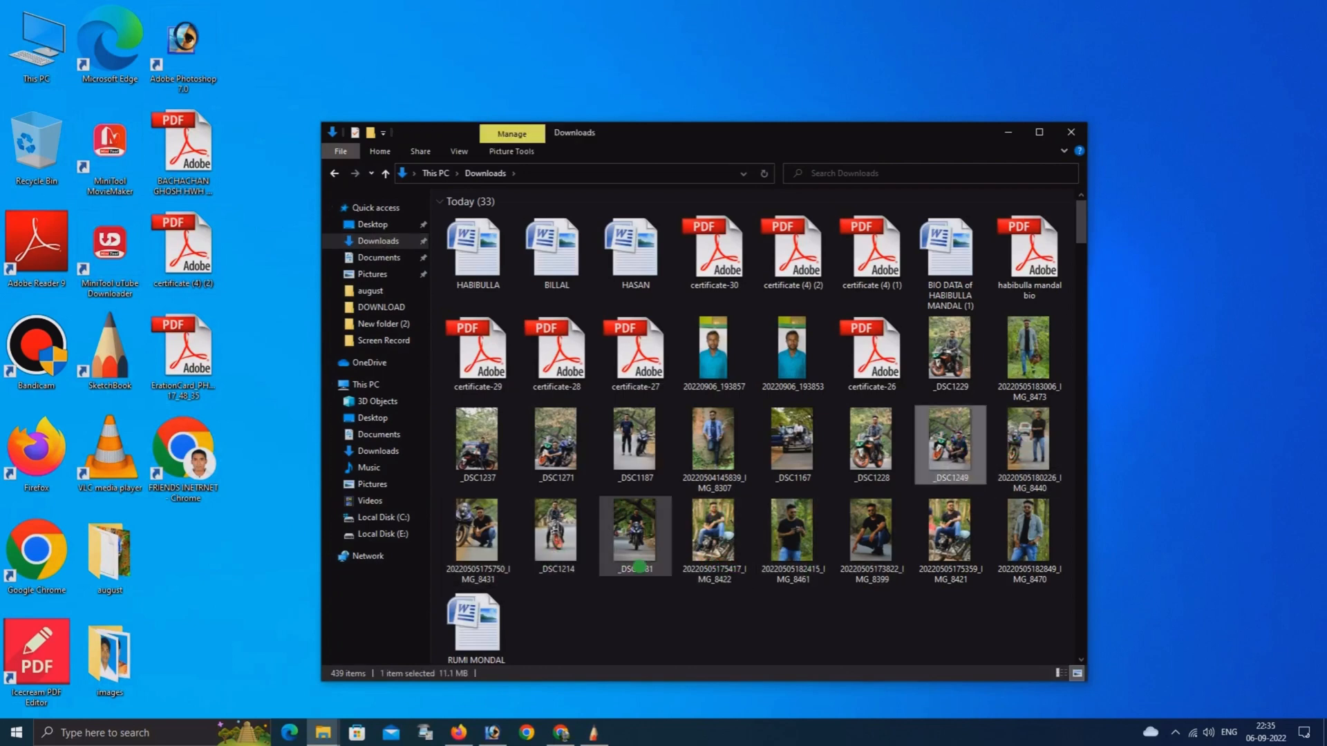
pyautogui.moveTo(553, 443); pyautogui.dragTo(518, 354)
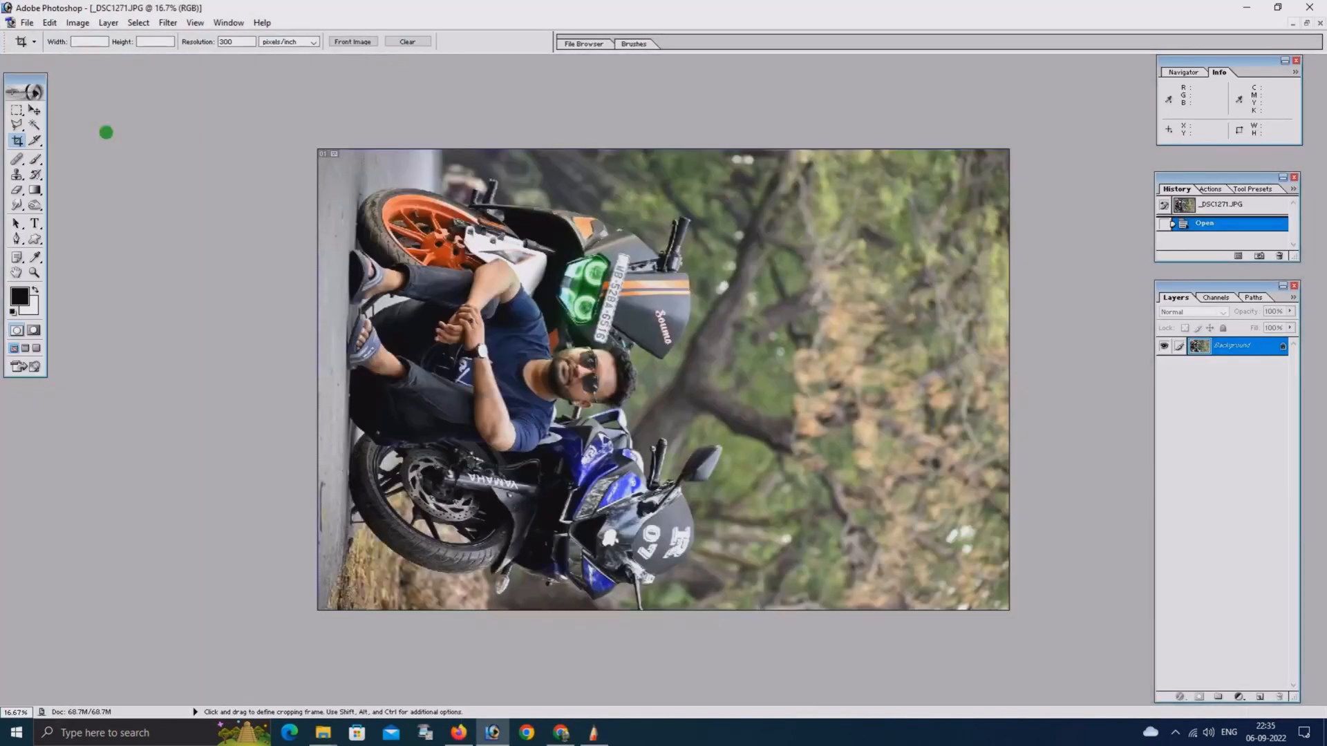
# Rotate the canvas 90° counter-clockwise so the photo stands upright
pyautogui.click(77, 22)
pyautogui.moveTo(104, 159)
pyautogui.click(183, 187)
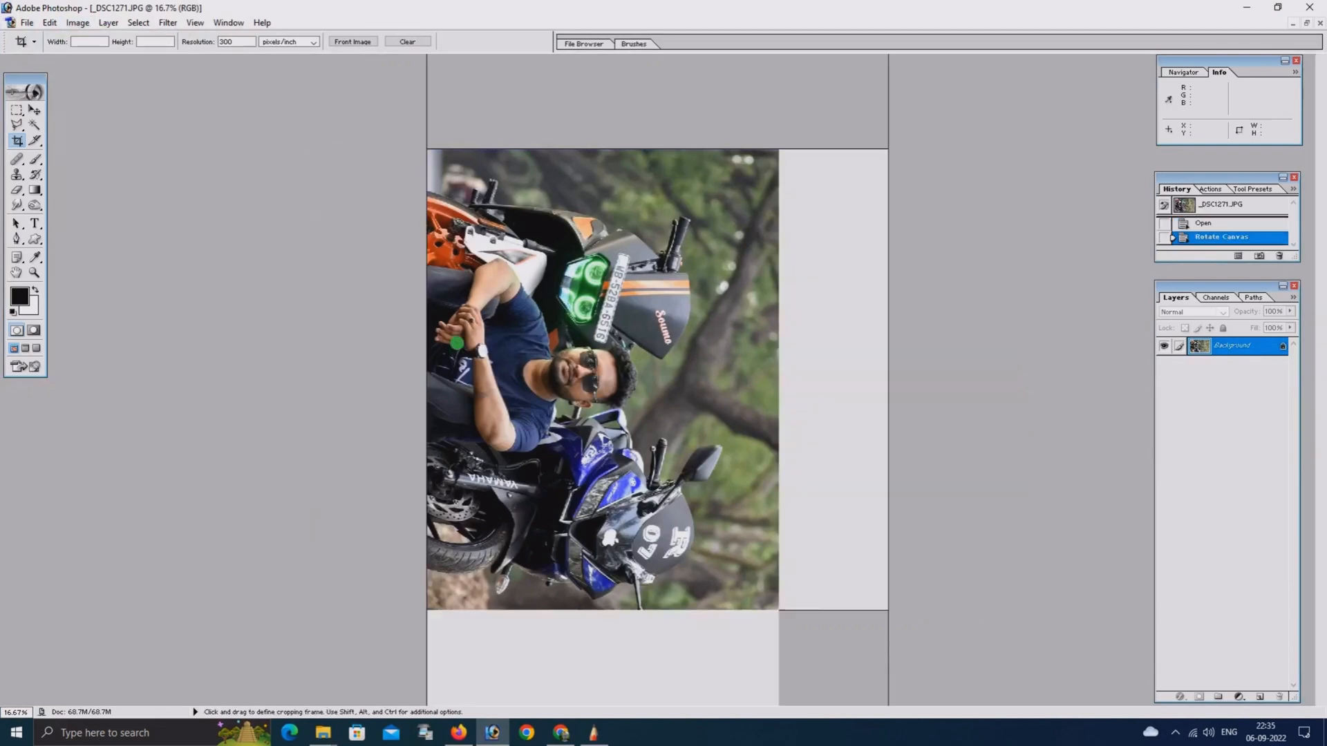
# Crop the upper strip of foliage off the photo, keeping the full width, with a frame of about 33.87 × 40.44
pyautogui.scroll(1, 454, 308)
pyautogui.scroll(-1, 454, 308)
pyautogui.hotkey('ctrl', '+')
pyautogui.hotkey('ctrl', '+')
pyautogui.hotkey('ctrl', '+')
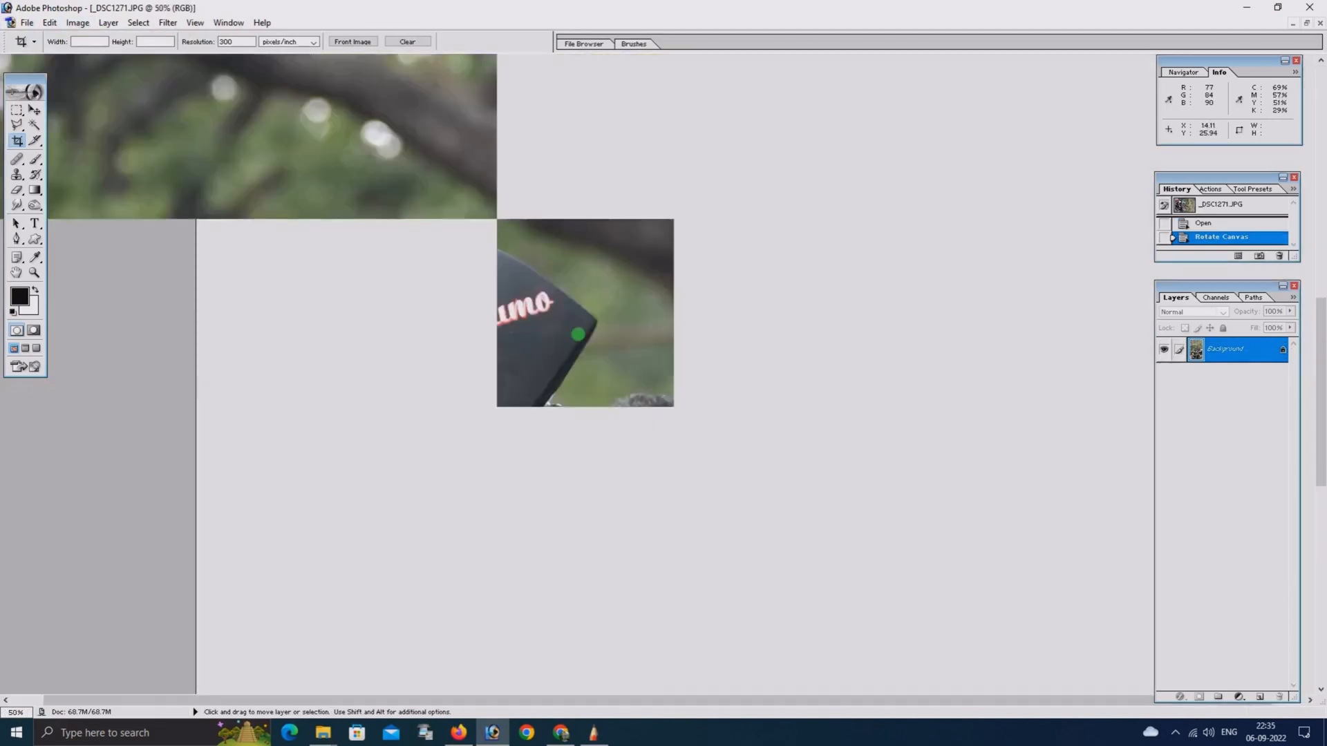
pyautogui.scroll(-10, 577, 334)
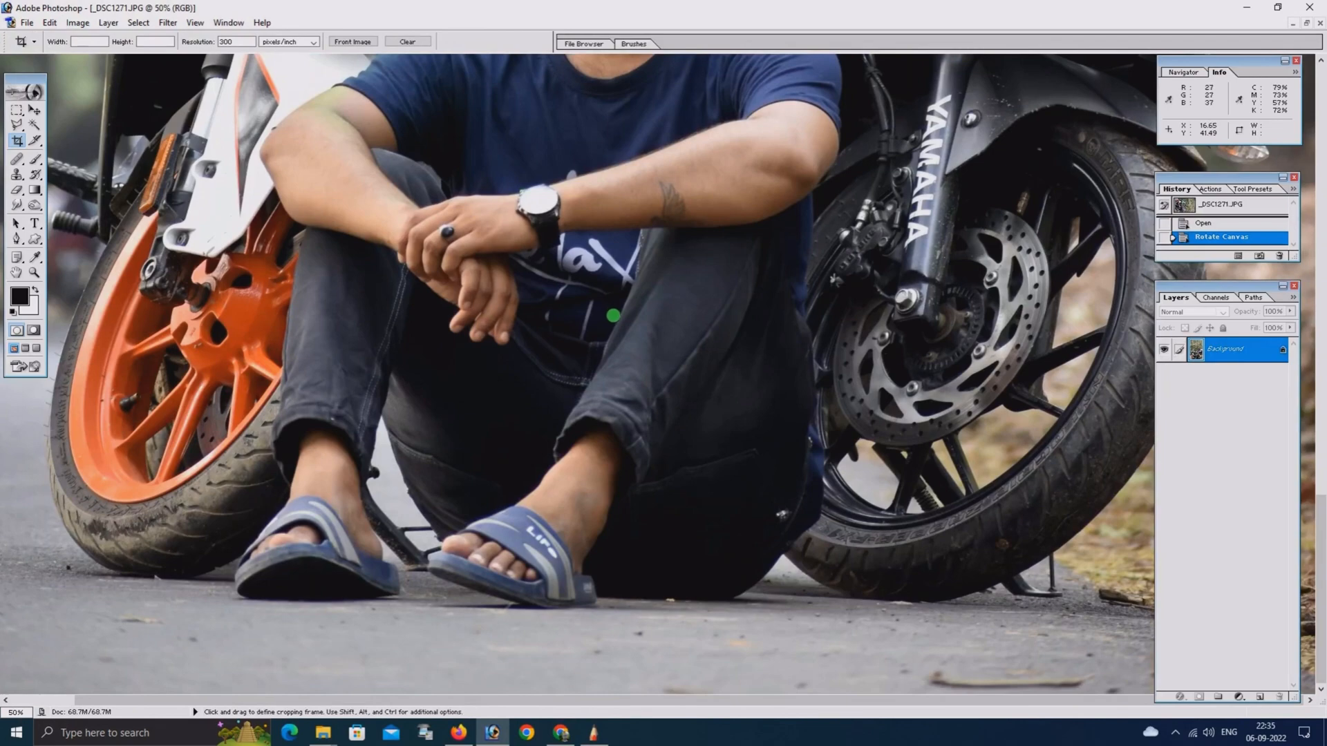
pyautogui.hotkey('ctrl', '-')
pyautogui.hotkey('ctrl', '-')
pyautogui.hotkey('ctrl', '-')
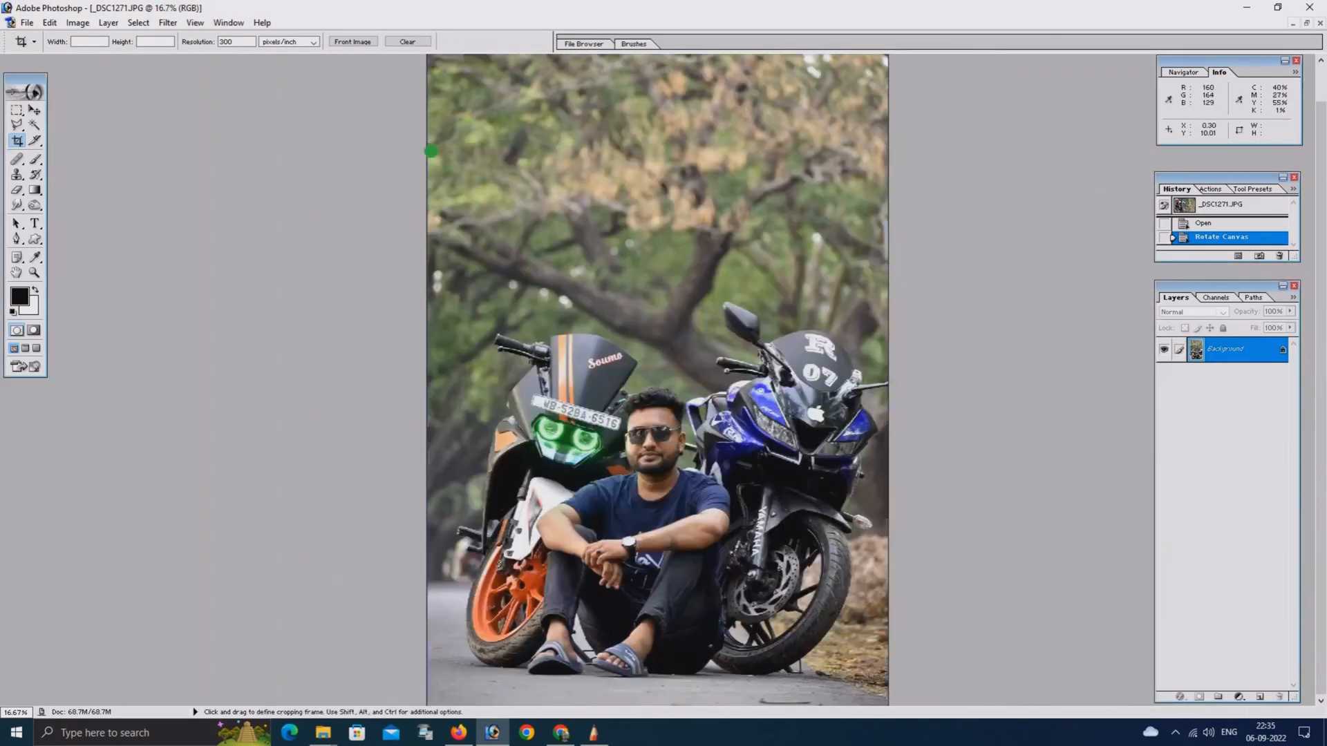
pyautogui.moveTo(430, 151); pyautogui.dragTo(919, 726)
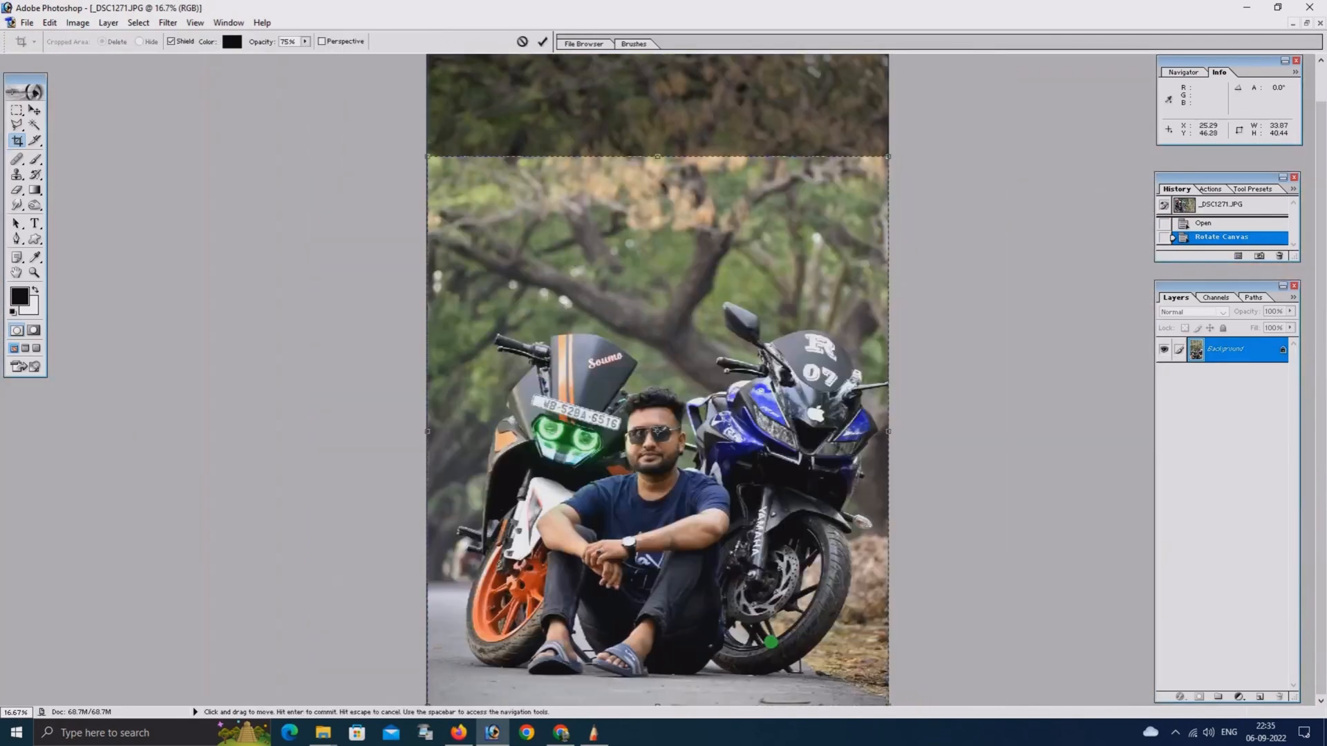
pyautogui.press('Return')
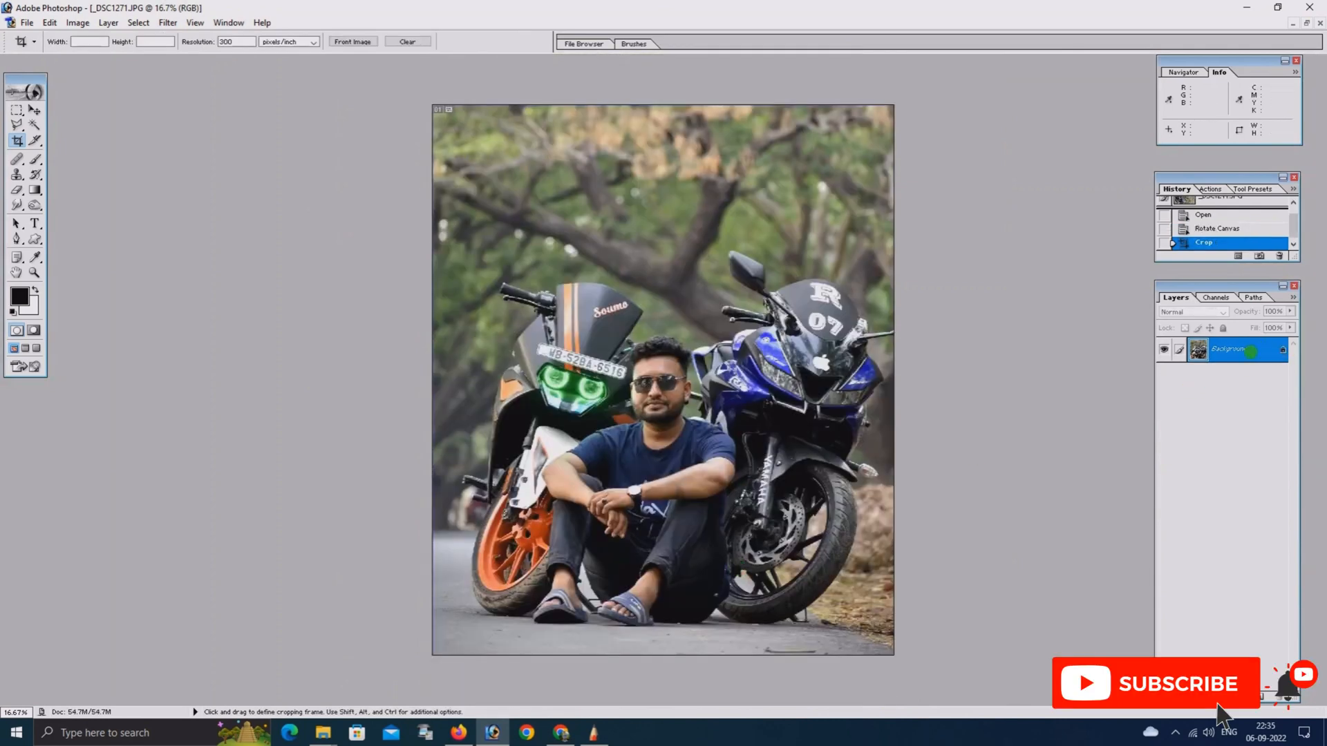
# Convert the locked background into a regular layer with the default name and duplicate it
pyautogui.doubleClick(1248, 349)
pyautogui.press('Return')
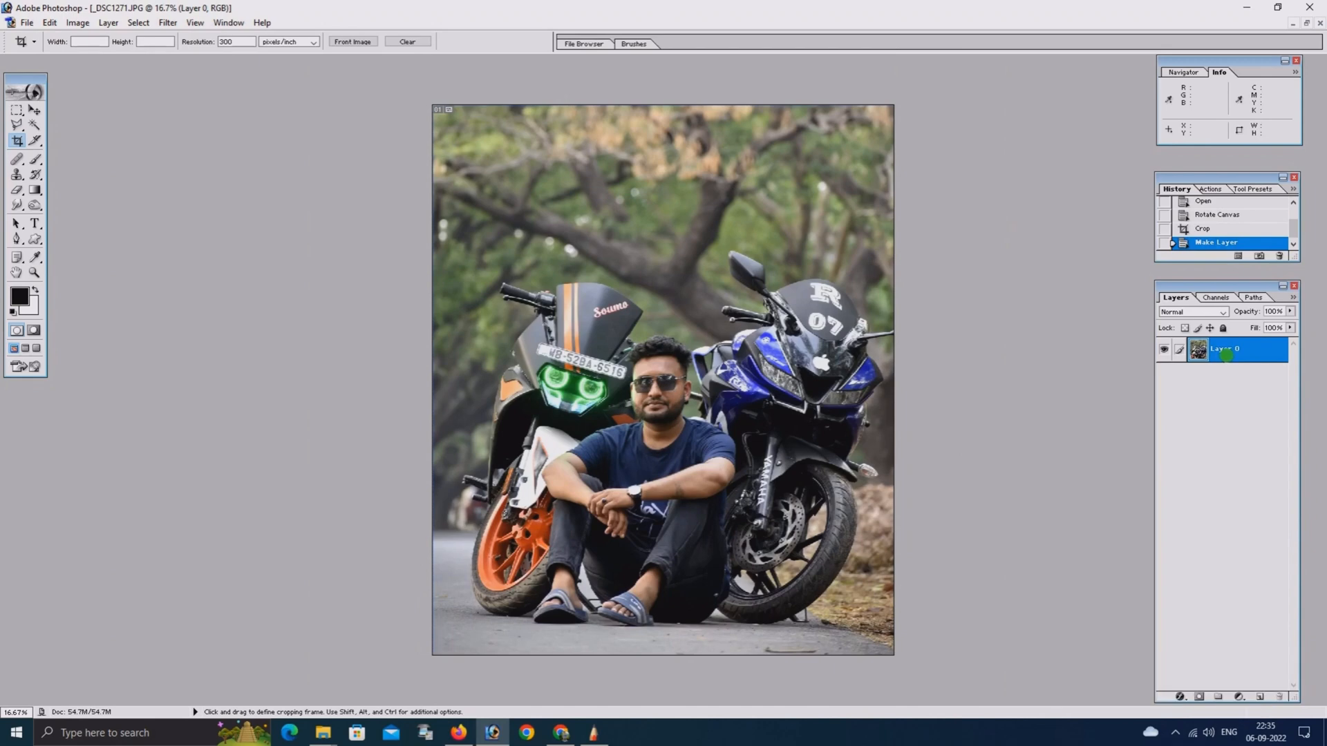
pyautogui.hotkey('ctrl', 'j')
pyautogui.hotkey('ctrl', '0')
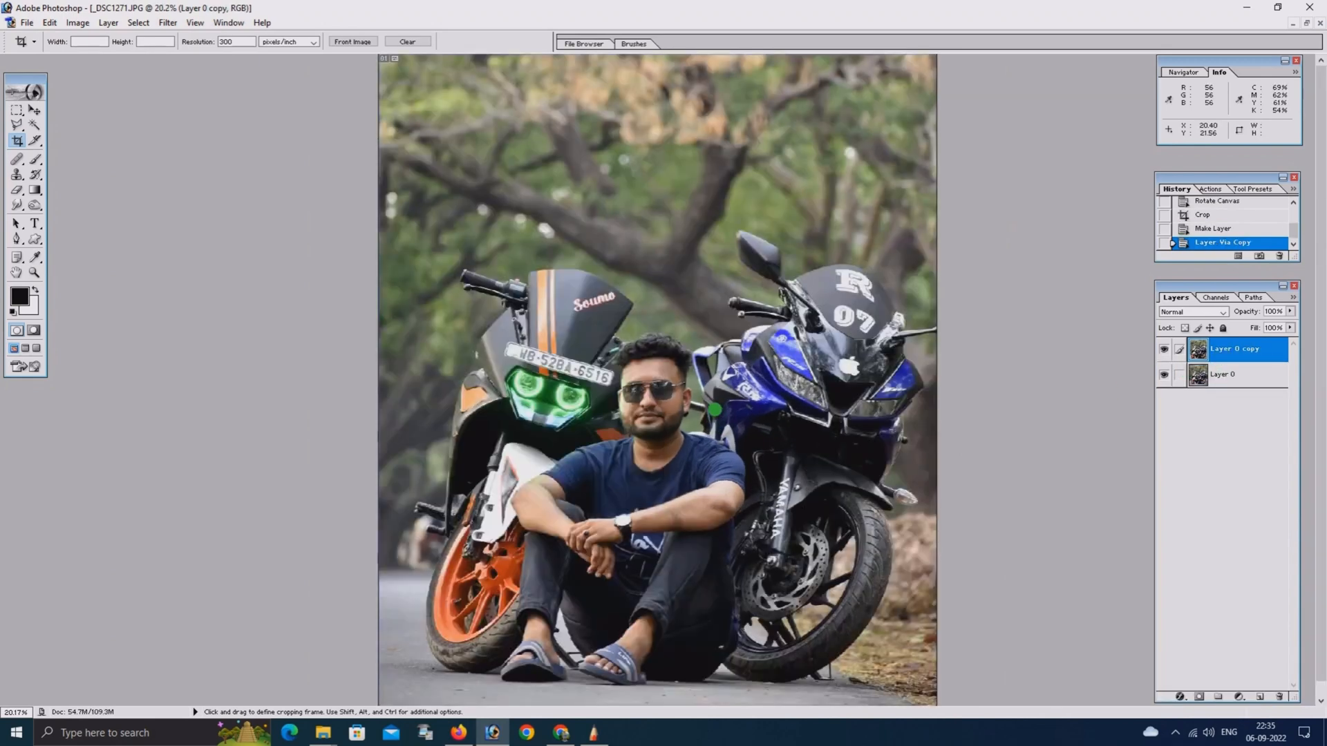
pyautogui.hotkey('ctrl', '-')
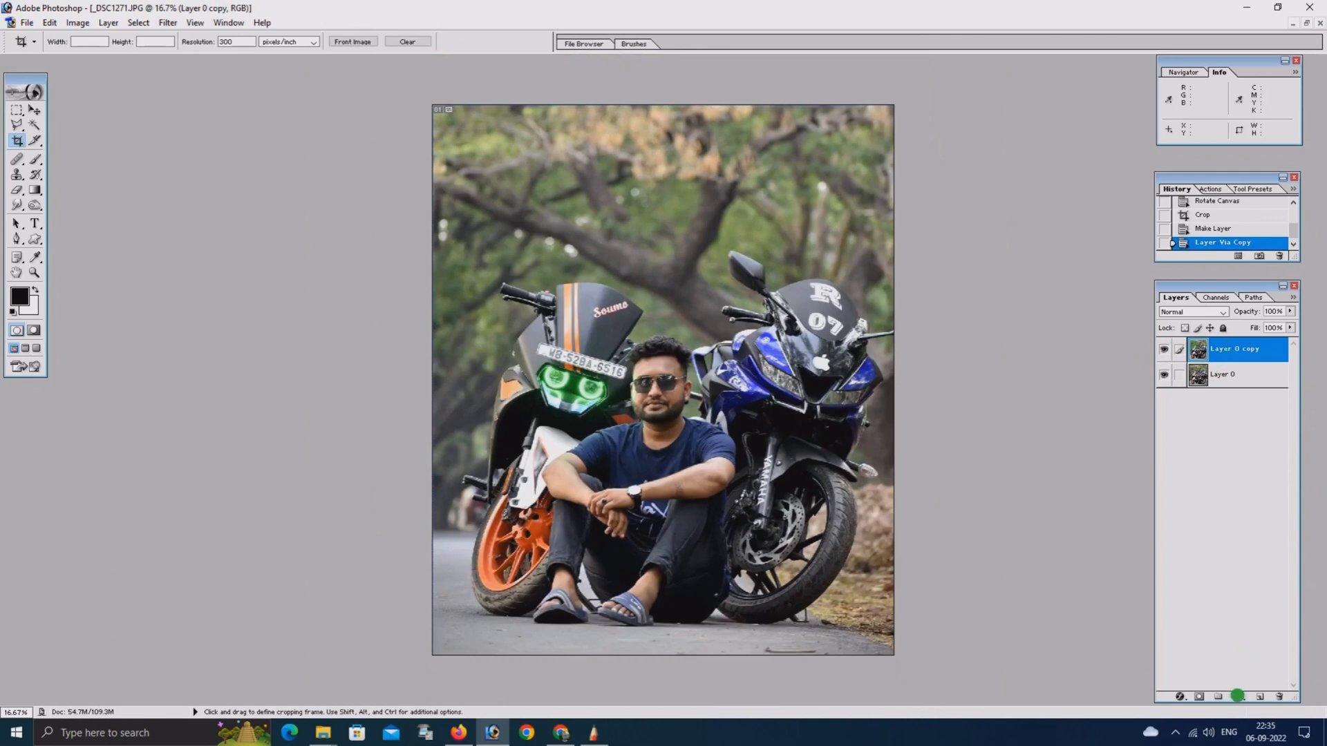
# Add a Hue/Saturation adjustment layer above the duplicate, with Master saturation +58 and the hue shifted slightly negative
pyautogui.click(1220, 383)
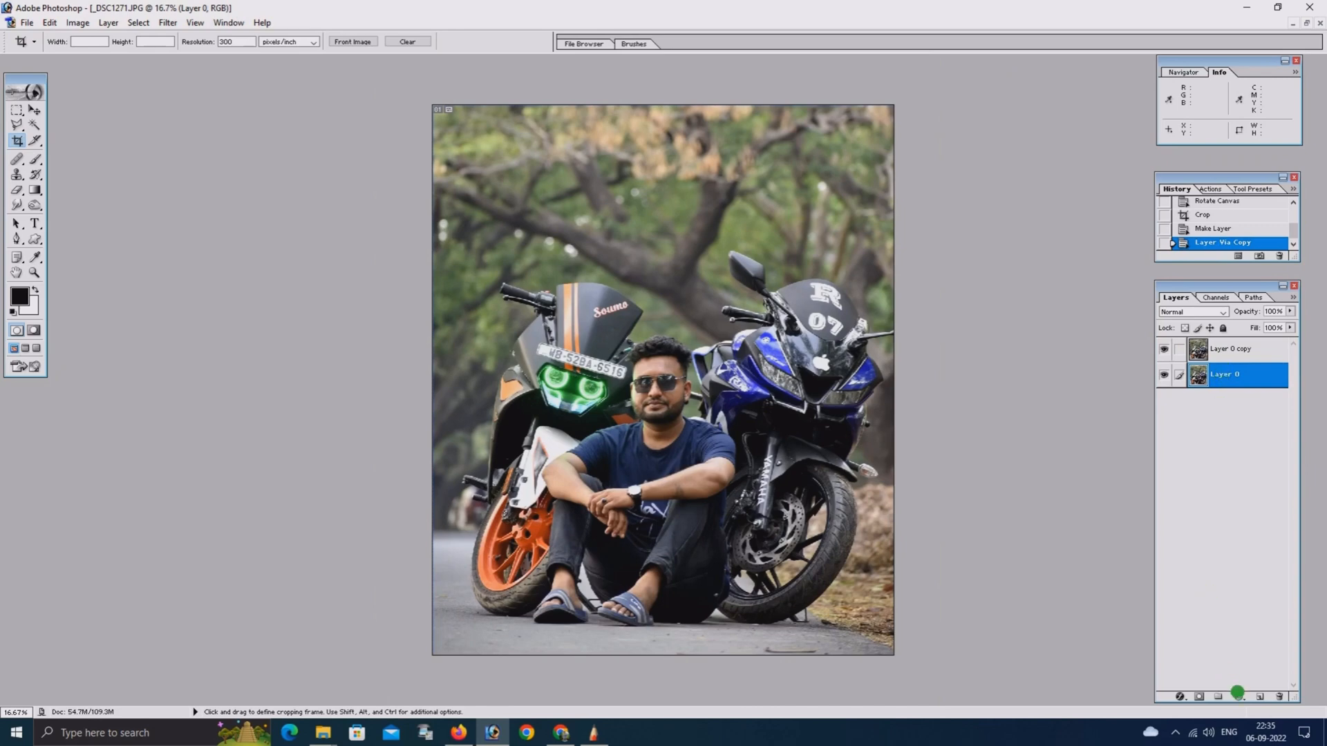
pyautogui.click(1227, 350)
pyautogui.click(1239, 697)
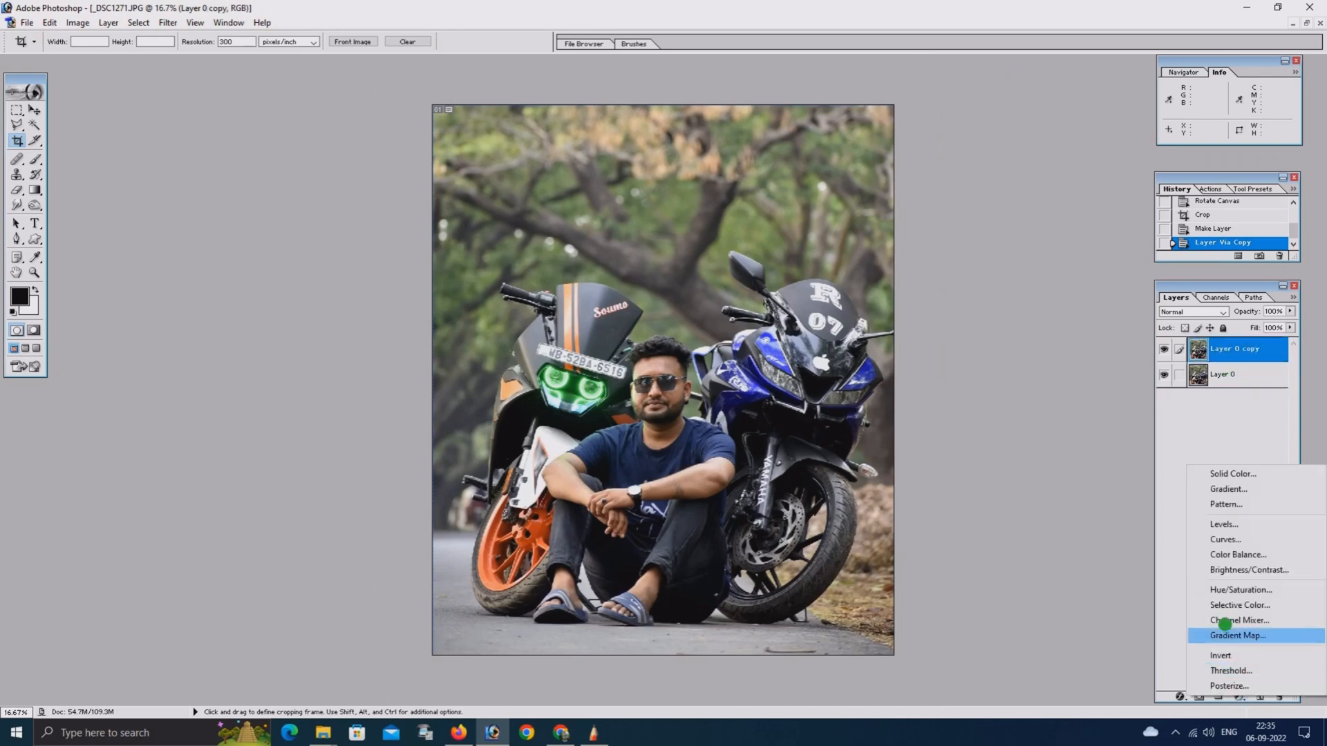
pyautogui.click(1227, 590)
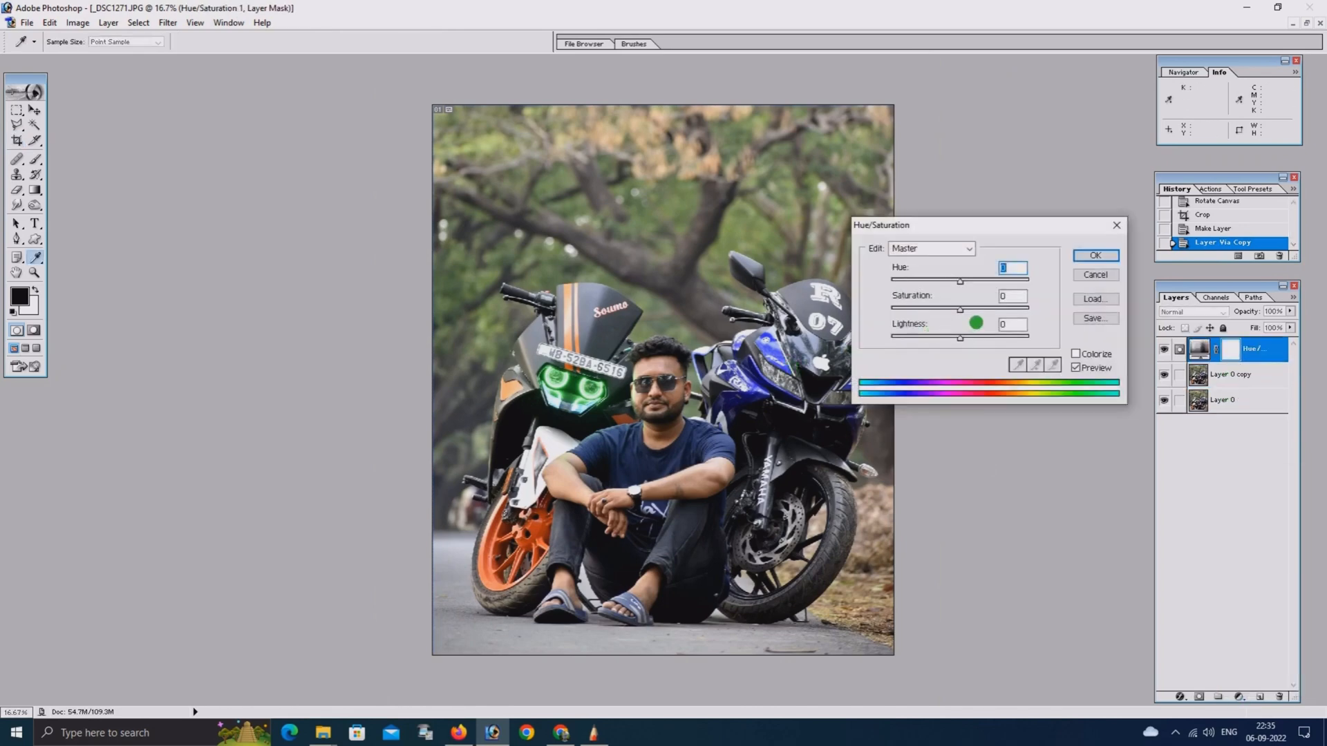
pyautogui.click(1000, 310)
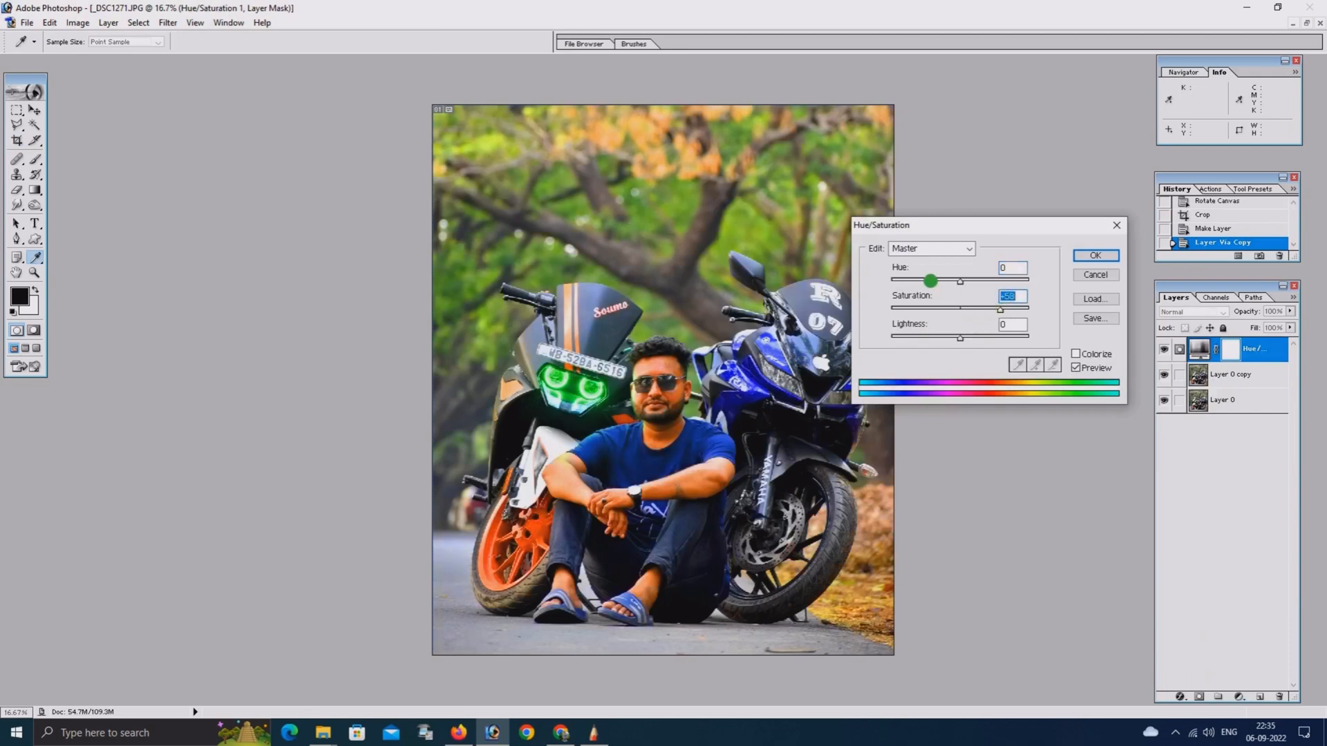
pyautogui.moveTo(960, 281); pyautogui.dragTo(957, 281)
# Adjust the Blues range in Hue/Saturation to saturation +47 and hue -2
pyautogui.click(933, 249)
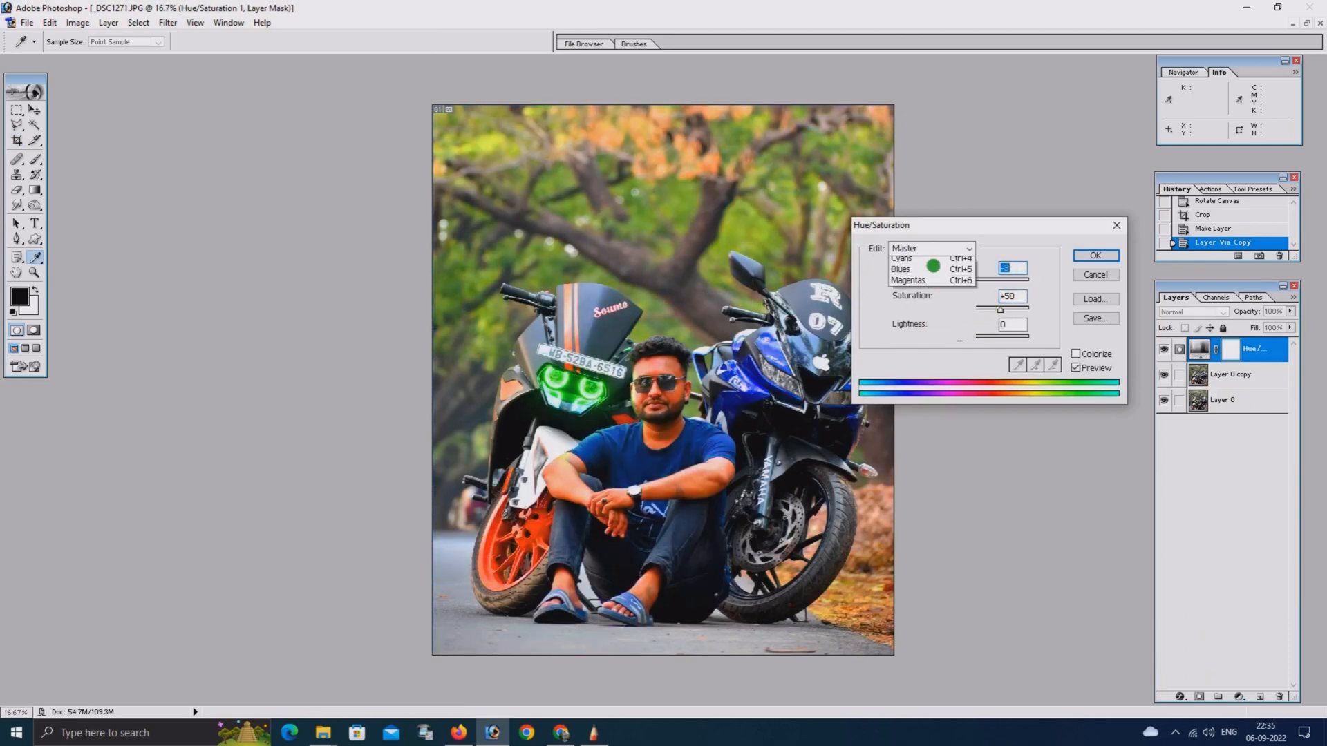
pyautogui.click(974, 311)
pyautogui.moveTo(974, 311); pyautogui.dragTo(992, 308)
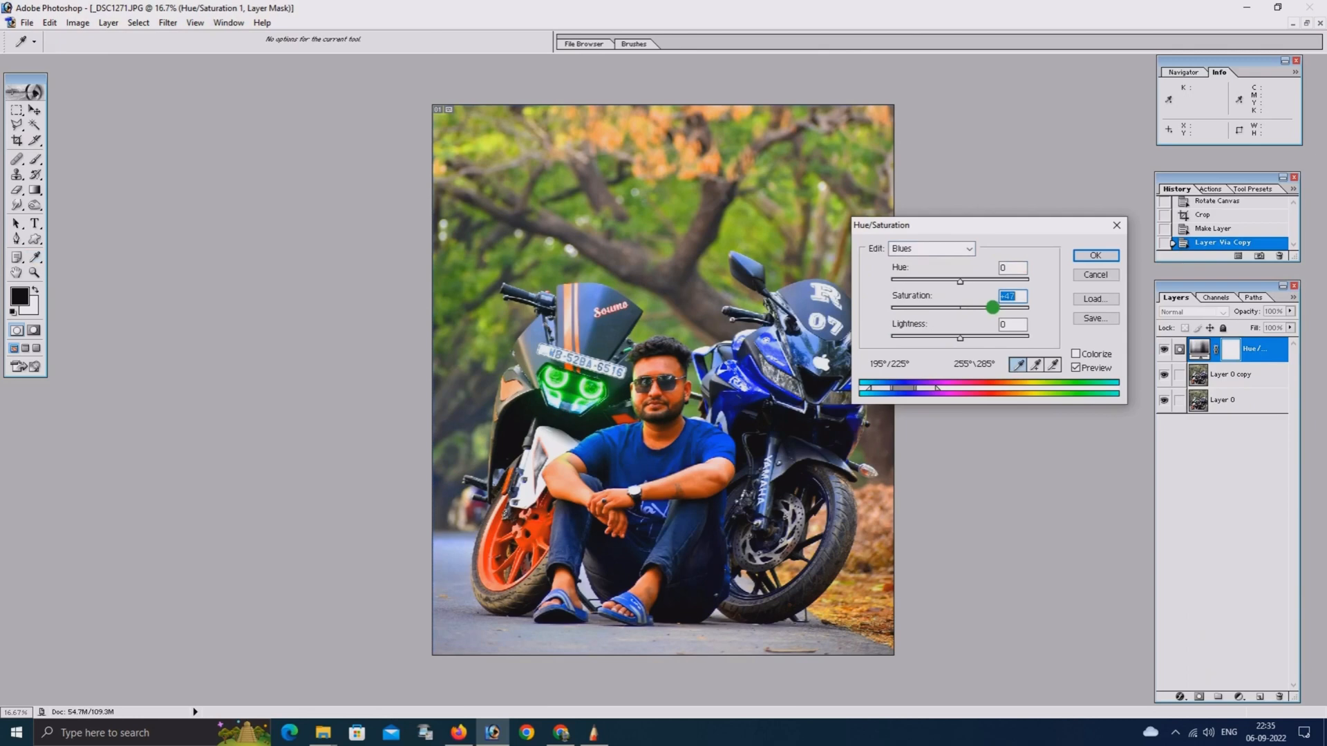
pyautogui.moveTo(914, 280); pyautogui.dragTo(964, 283)
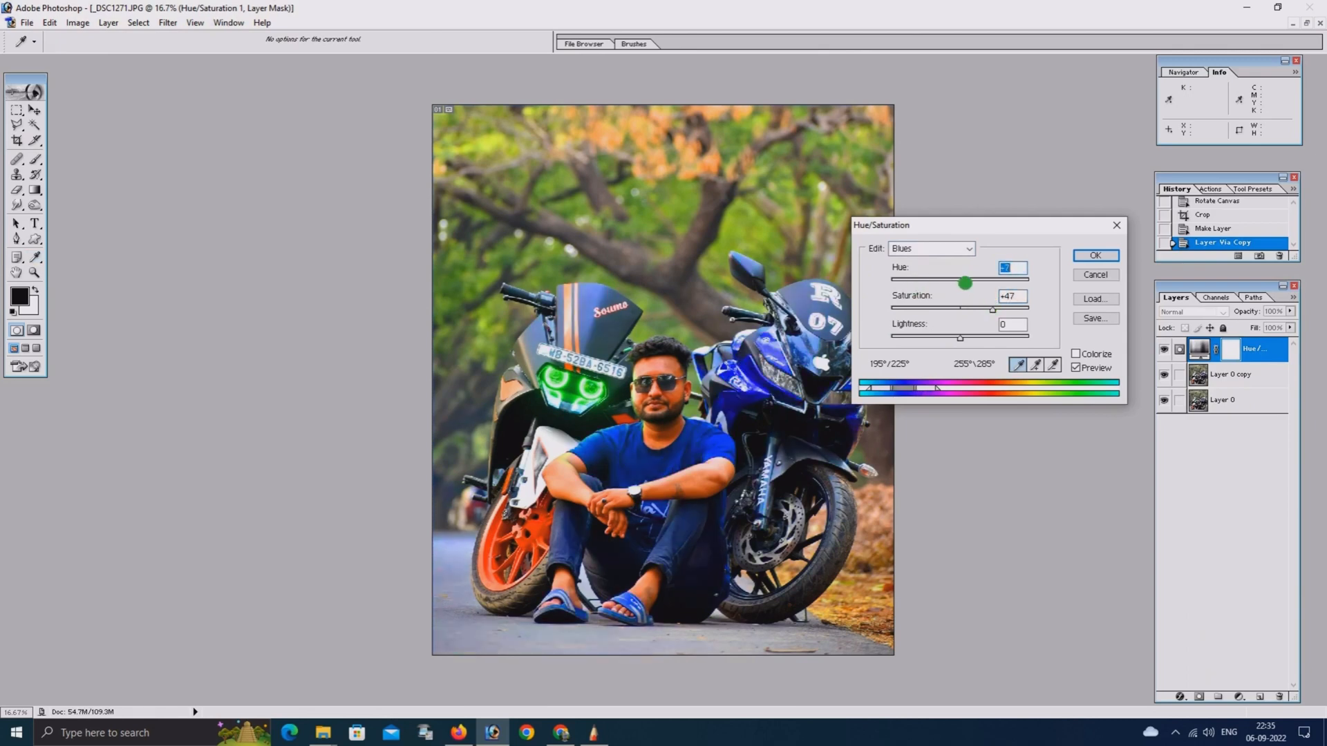
# Adjust the Greens range in Hue/Saturation to hue +50, saturation +53 and lightness +9
pyautogui.click(953, 249)
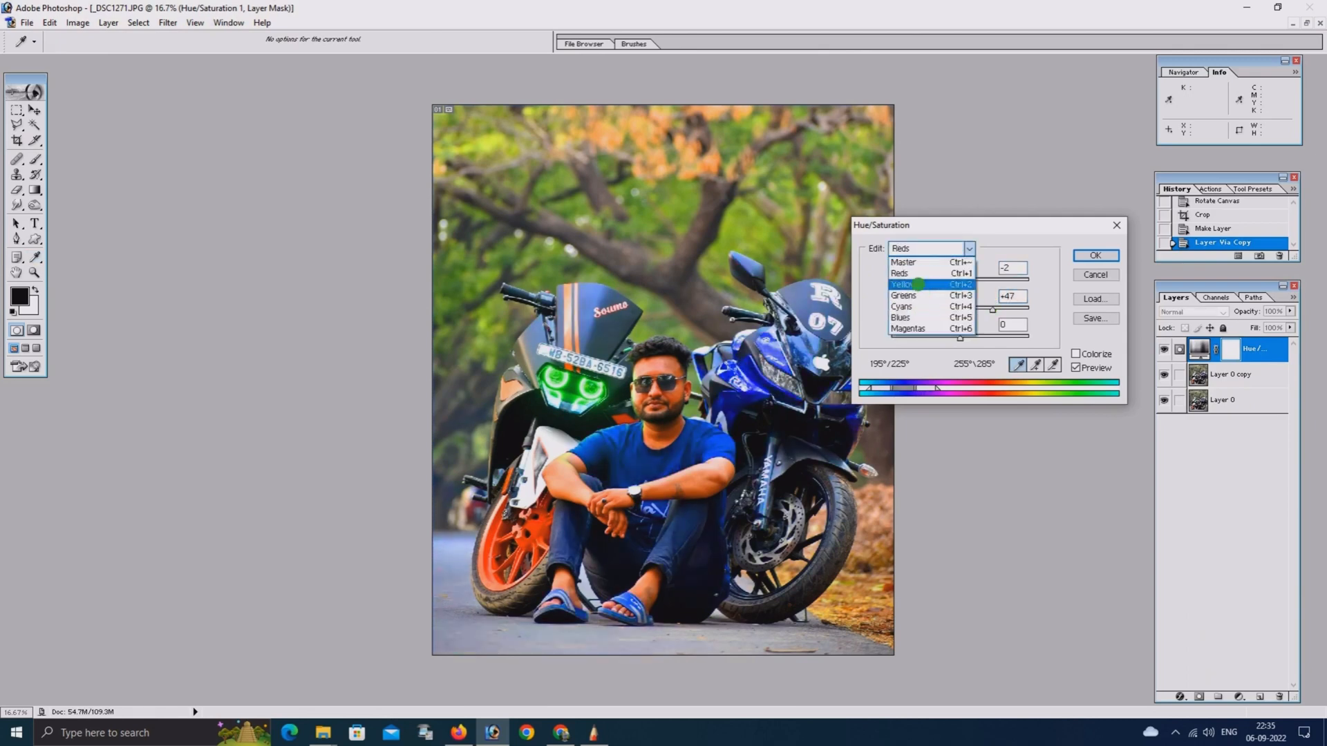
pyautogui.click(929, 290)
pyautogui.moveTo(960, 309); pyautogui.dragTo(993, 282)
pyautogui.moveTo(929, 337); pyautogui.dragTo(966, 336)
# Set the Yellows range to hue +1 and lightness +19 with slightly raised saturation, and apply the Hue/Saturation adjustment
pyautogui.click(922, 251)
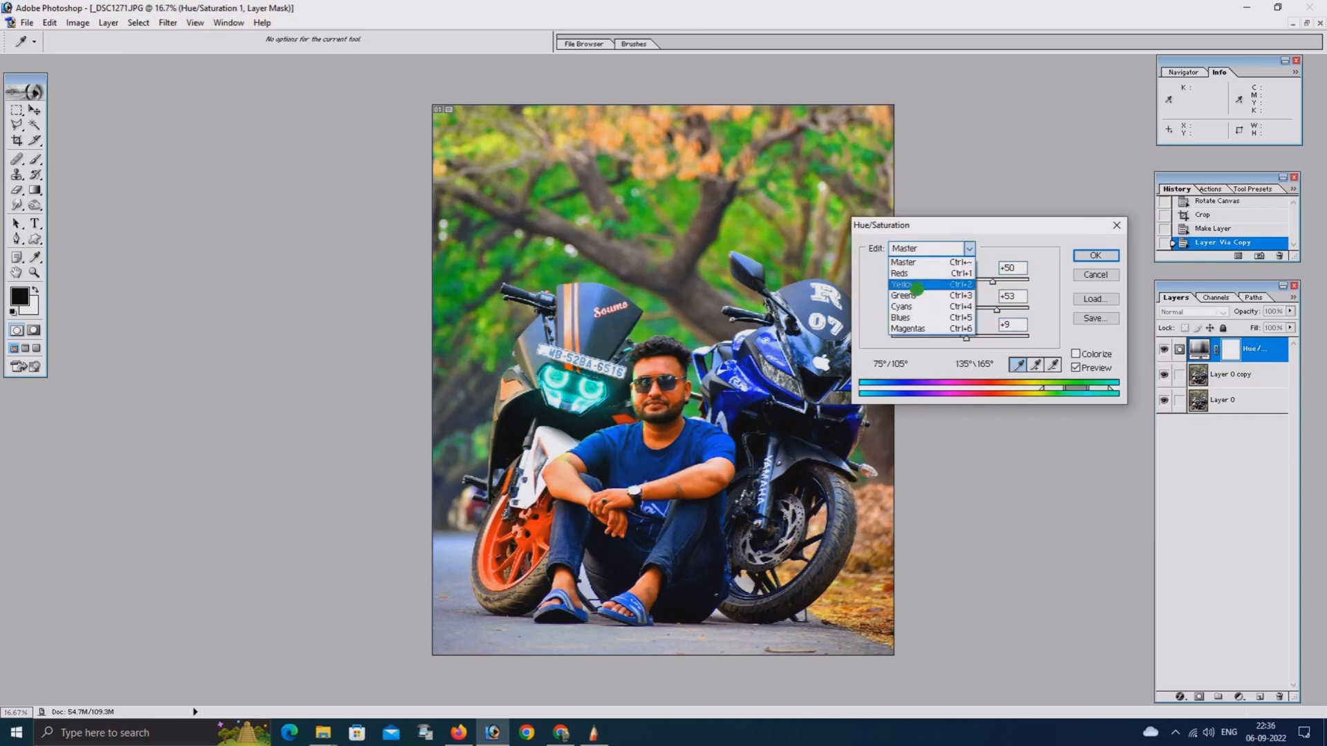
pyautogui.click(917, 285)
pyautogui.moveTo(907, 307); pyautogui.dragTo(961, 284)
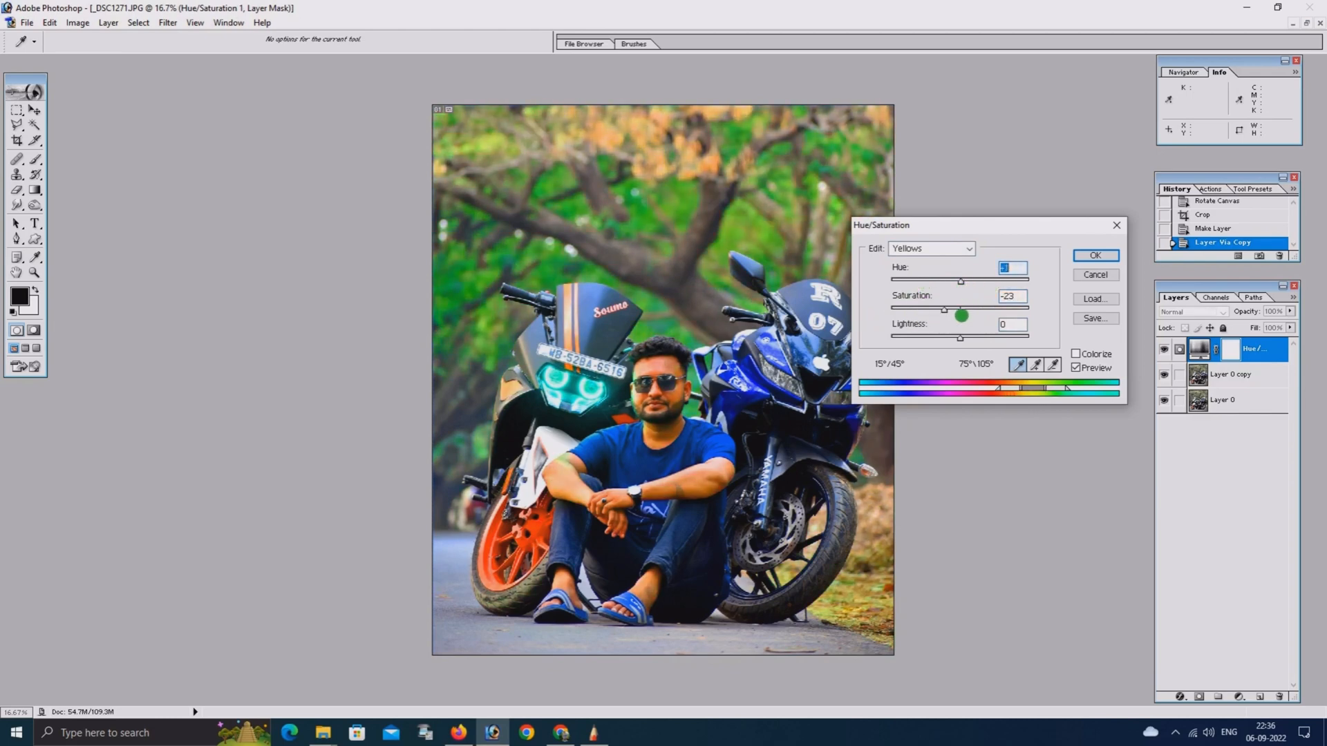
pyautogui.moveTo(985, 337); pyautogui.dragTo(963, 309)
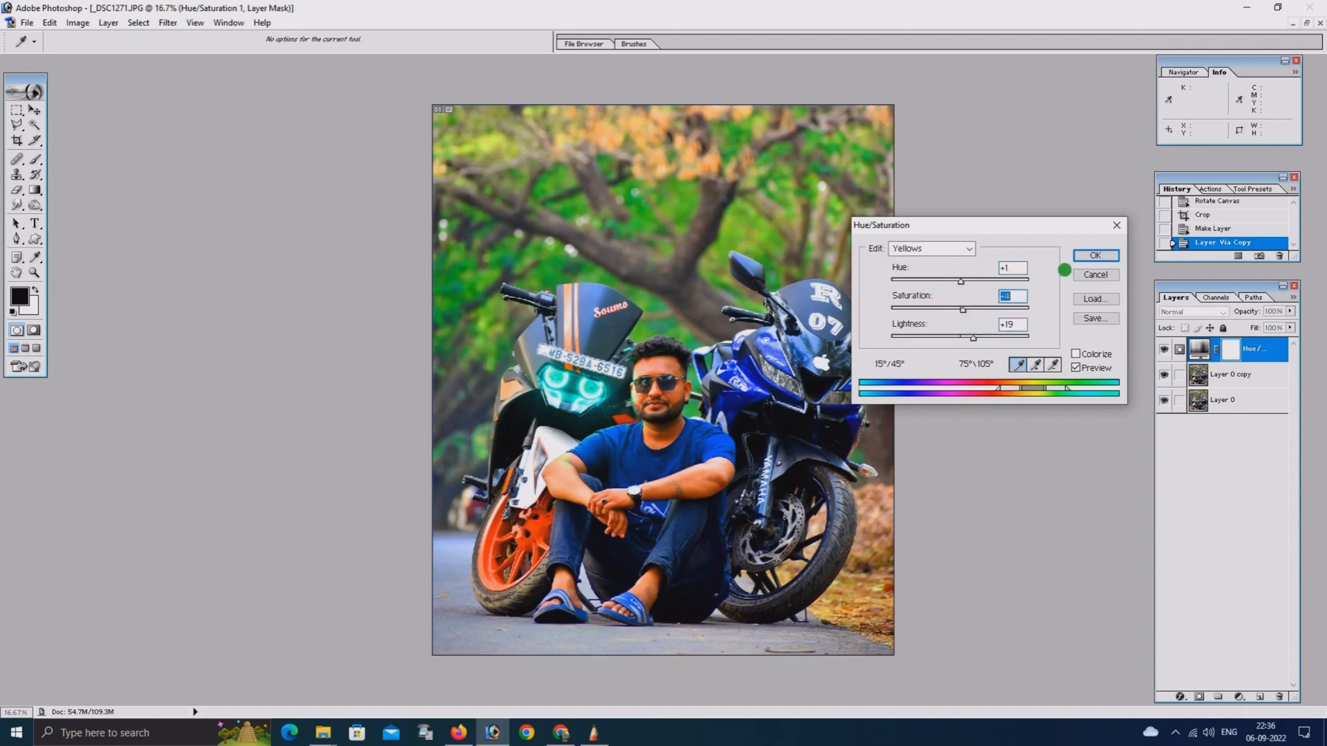
pyautogui.click(1082, 257)
# Paint black with the Brush tool on the Hue/Saturation layer mask over the man's face to restore its natural skin colour
pyautogui.hotkey('ctrl', '0')
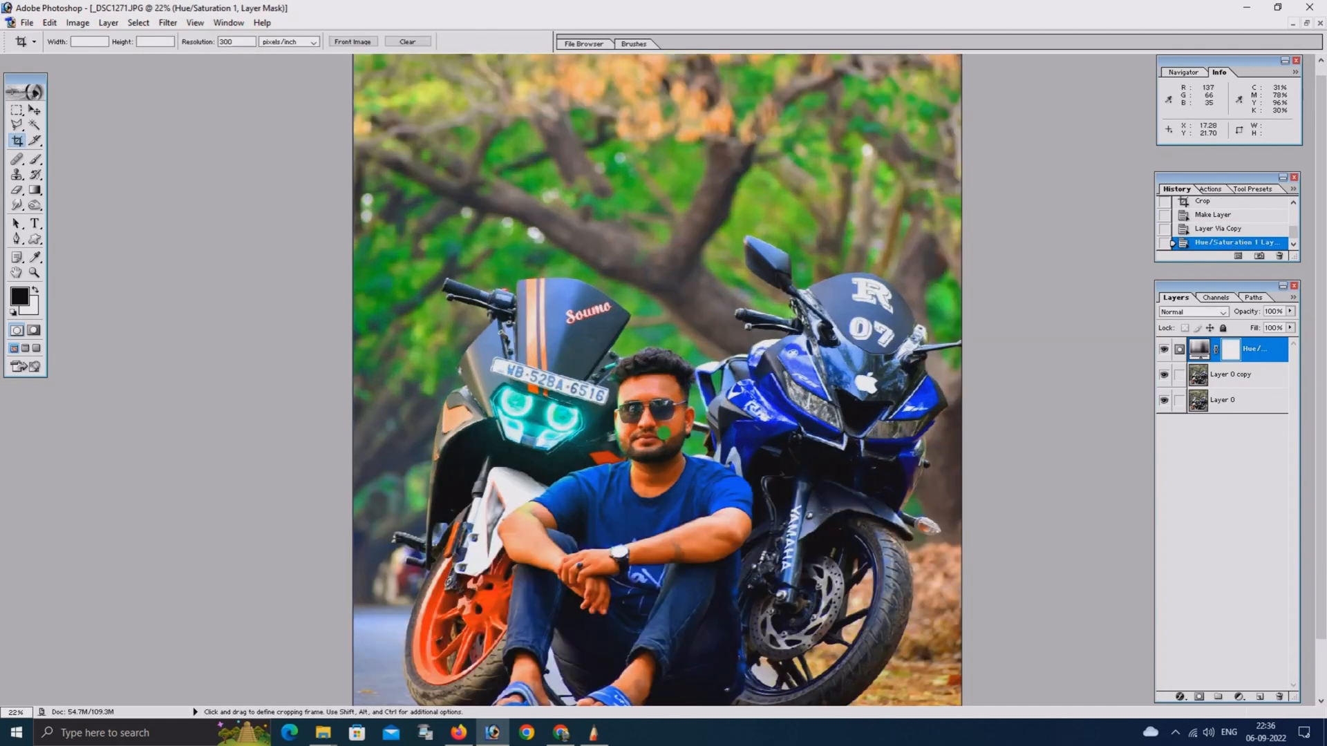
pyautogui.hotkey('ctrl', '+')
pyautogui.hotkey('ctrl', '+')
pyautogui.hotkey('ctrl', '+')
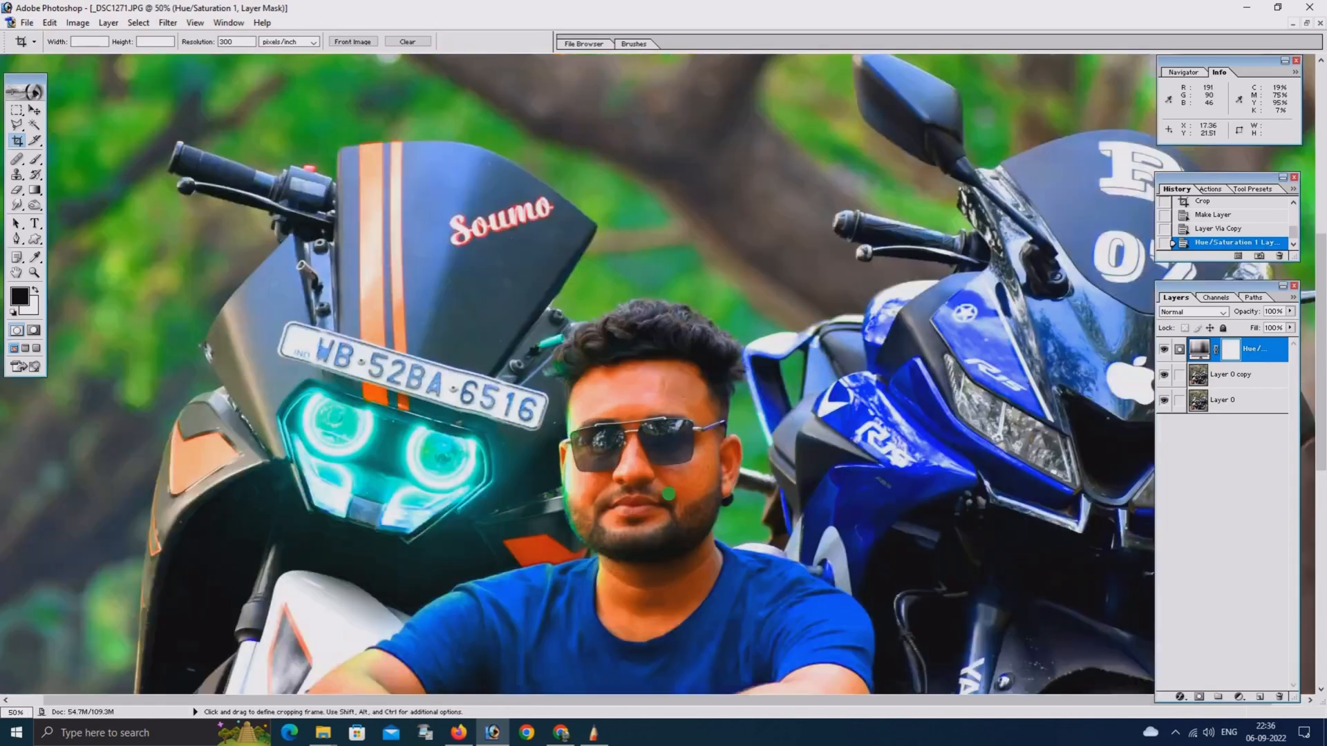
pyautogui.moveTo(638, 608); pyautogui.dragTo(645, 359)
pyautogui.moveTo(698, 273); pyautogui.dragTo(700, 426)
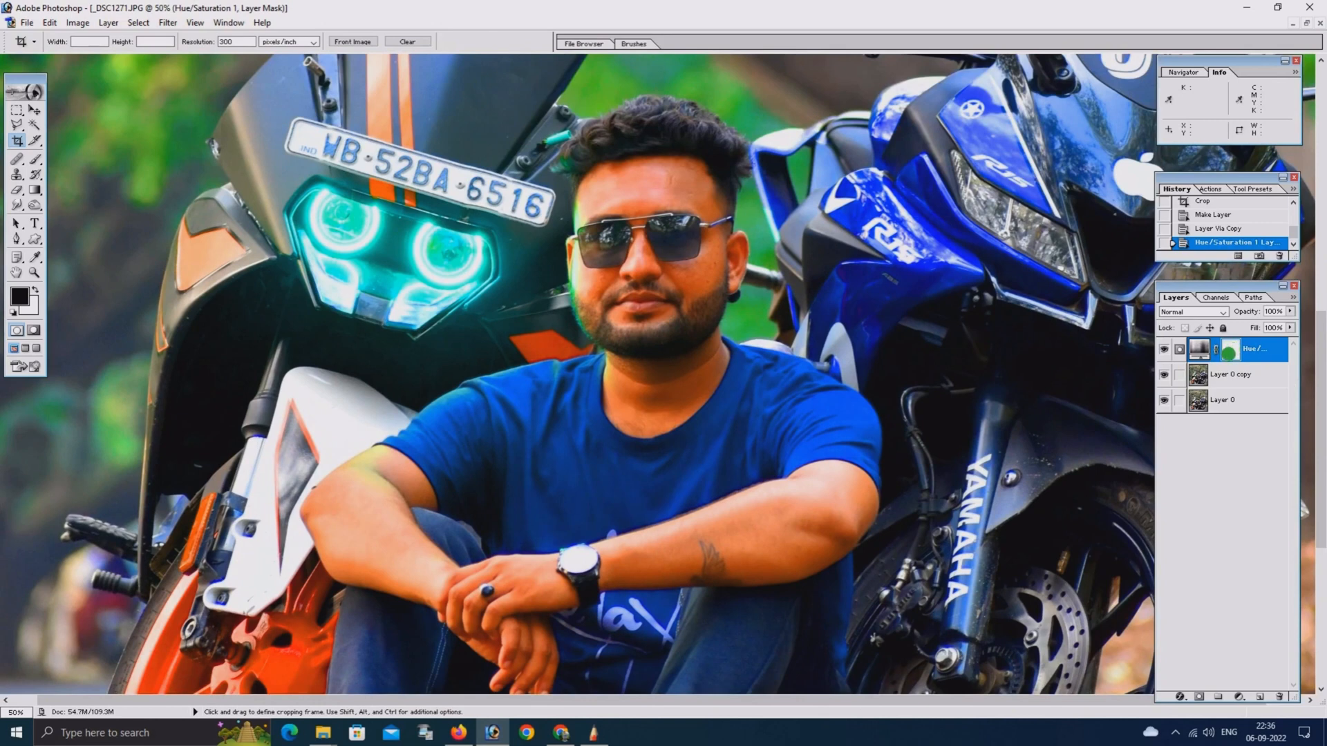
pyautogui.click(33, 160)
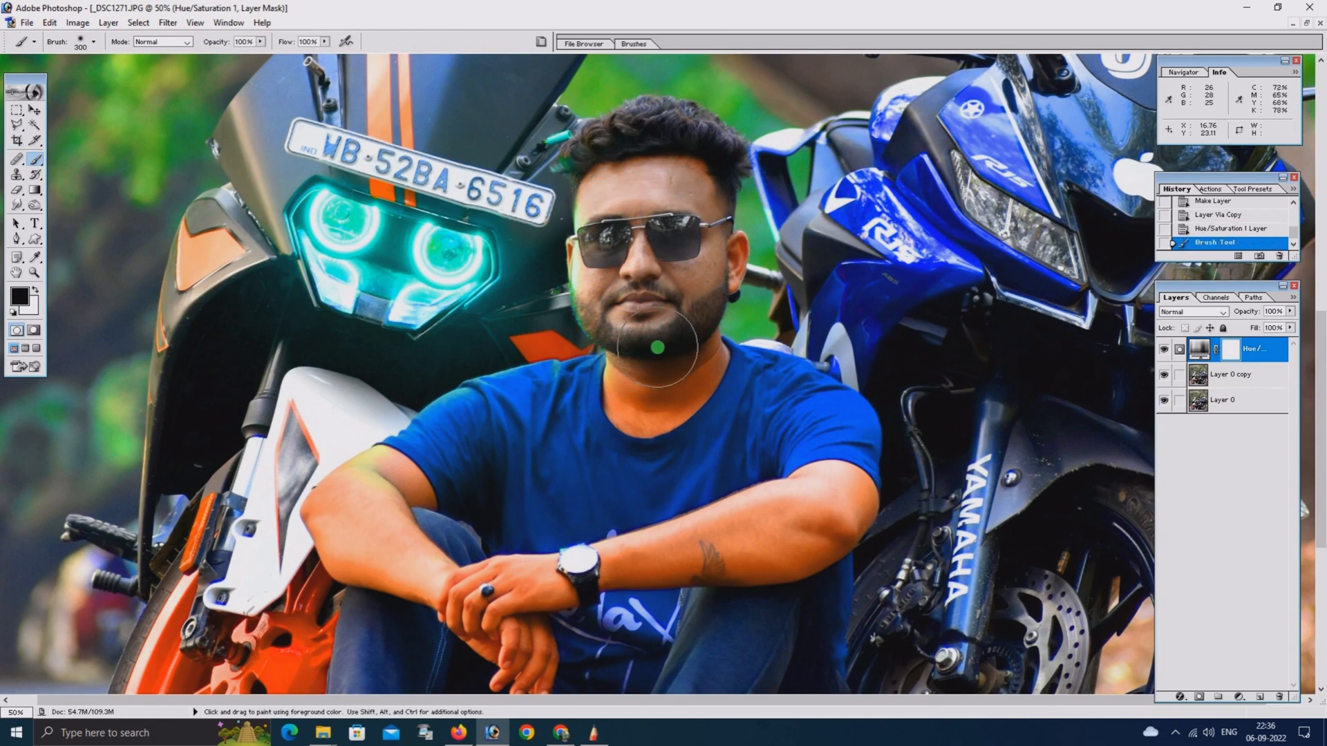
pyautogui.moveTo(646, 335); pyautogui.dragTo(689, 325)
# Mask the Hue/Saturation effect off the man's neck and ear with a smaller black brush
pyautogui.press('[')
pyautogui.press('[')
pyautogui.press('[')
pyautogui.moveTo(617, 397); pyautogui.dragTo(685, 387)
pyautogui.press('[')
pyautogui.moveTo(736, 247); pyautogui.dragTo(726, 301)
# Paint black on the adjustment layer's mask over both of the man's arms and hands to restore their skin colour
pyautogui.moveTo(854, 481)
pyautogui.mouseDown()
pyautogui.moveTo(828, 508)
pyautogui.moveTo(838, 485)
pyautogui.moveTo(859, 498)
pyautogui.moveTo(789, 551)
pyautogui.moveTo(791, 514)
pyautogui.moveTo(602, 559)
pyautogui.moveTo(765, 559)
pyautogui.moveTo(761, 545)
pyautogui.moveTo(680, 565)
pyautogui.mouseUp()
pyautogui.moveTo(817, 546); pyautogui.dragTo(743, 582)
pyautogui.moveTo(563, 579)
pyautogui.mouseDown()
pyautogui.moveTo(564, 597)
pyautogui.moveTo(474, 586)
pyautogui.mouseUp()
pyautogui.moveTo(401, 484)
pyautogui.mouseDown()
pyautogui.moveTo(374, 460)
pyautogui.moveTo(328, 498)
pyautogui.moveTo(342, 547)
pyautogui.moveTo(321, 518)
pyautogui.moveTo(368, 575)
pyautogui.moveTo(411, 582)
pyautogui.moveTo(537, 657)
pyautogui.moveTo(500, 676)
pyautogui.moveTo(459, 619)
pyautogui.moveTo(507, 666)
pyautogui.moveTo(538, 673)
pyautogui.moveTo(521, 594)
pyautogui.mouseUp()
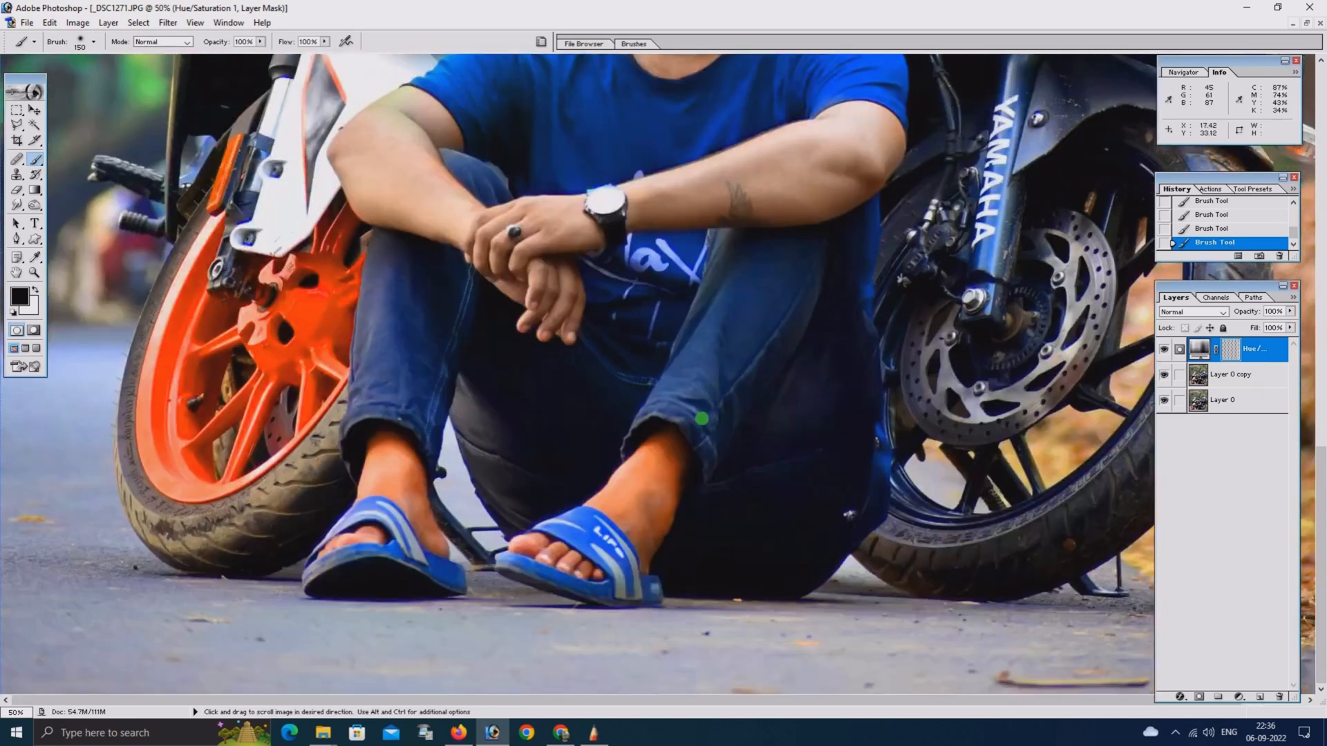
# Mask the Hue/Saturation effect off both of the man's feet and ankles, and reduce the brush size to 90
pyautogui.moveTo(662, 450)
pyautogui.mouseDown()
pyautogui.moveTo(667, 492)
pyautogui.moveTo(642, 523)
pyautogui.moveTo(632, 475)
pyautogui.moveTo(603, 507)
pyautogui.moveTo(652, 455)
pyautogui.moveTo(644, 549)
pyautogui.moveTo(532, 541)
pyautogui.moveTo(580, 562)
pyautogui.mouseUp()
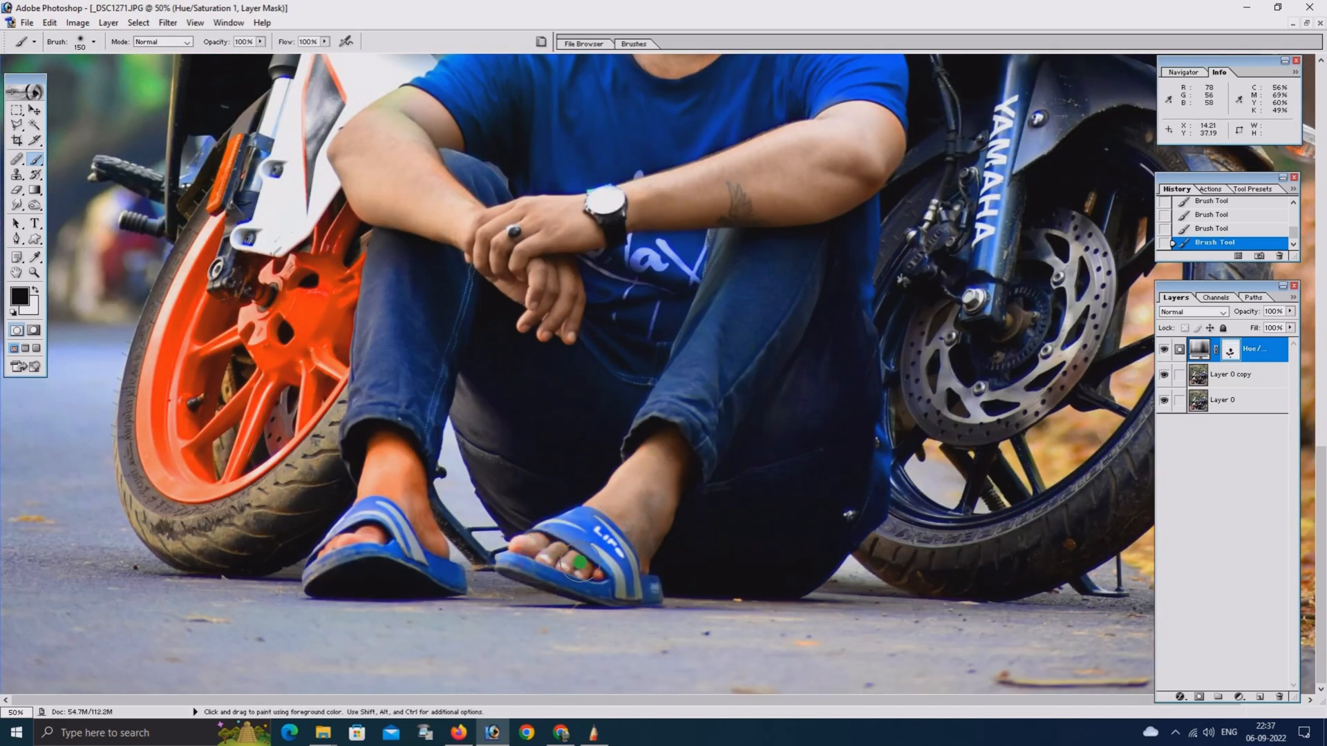
pyautogui.moveTo(393, 479)
pyautogui.mouseDown()
pyautogui.moveTo(401, 450)
pyautogui.moveTo(432, 533)
pyautogui.moveTo(376, 483)
pyautogui.moveTo(369, 543)
pyautogui.moveTo(336, 546)
pyautogui.moveTo(382, 534)
pyautogui.mouseUp()
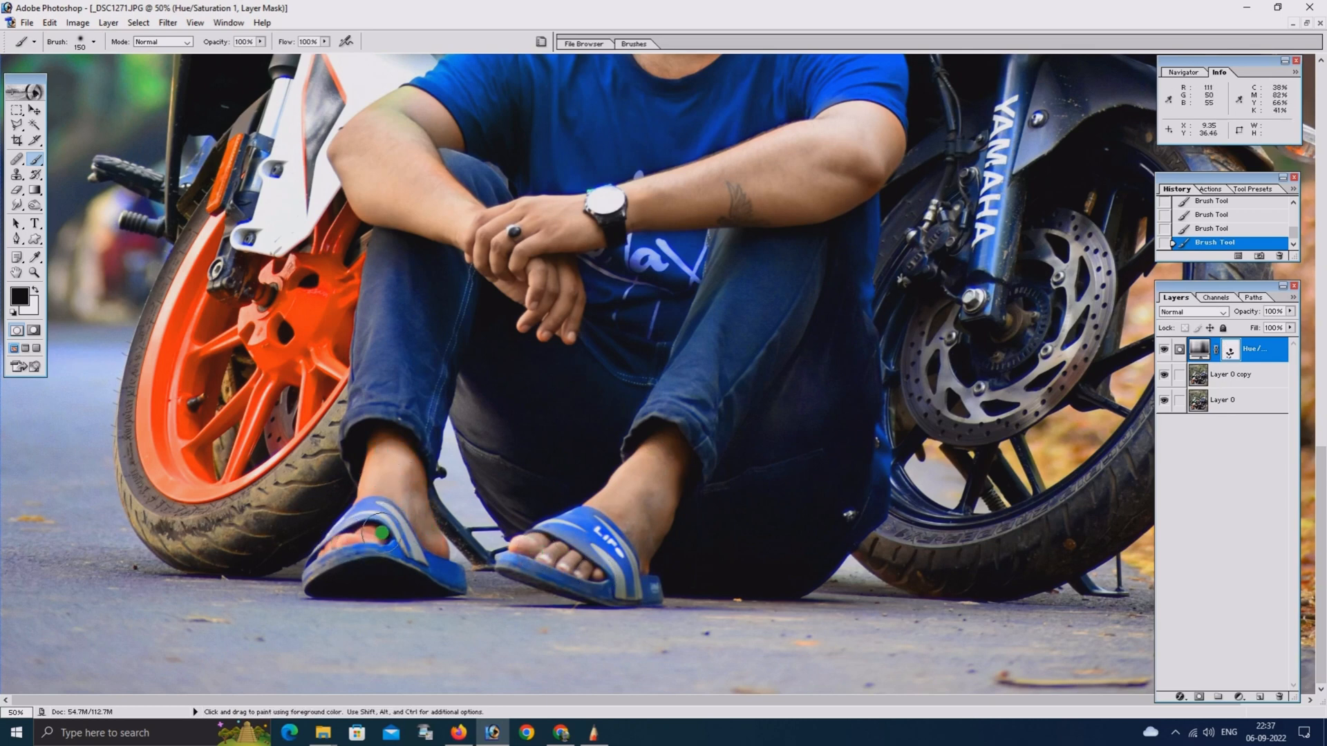
pyautogui.press('[')
pyautogui.hotkey('ctrl', '-')
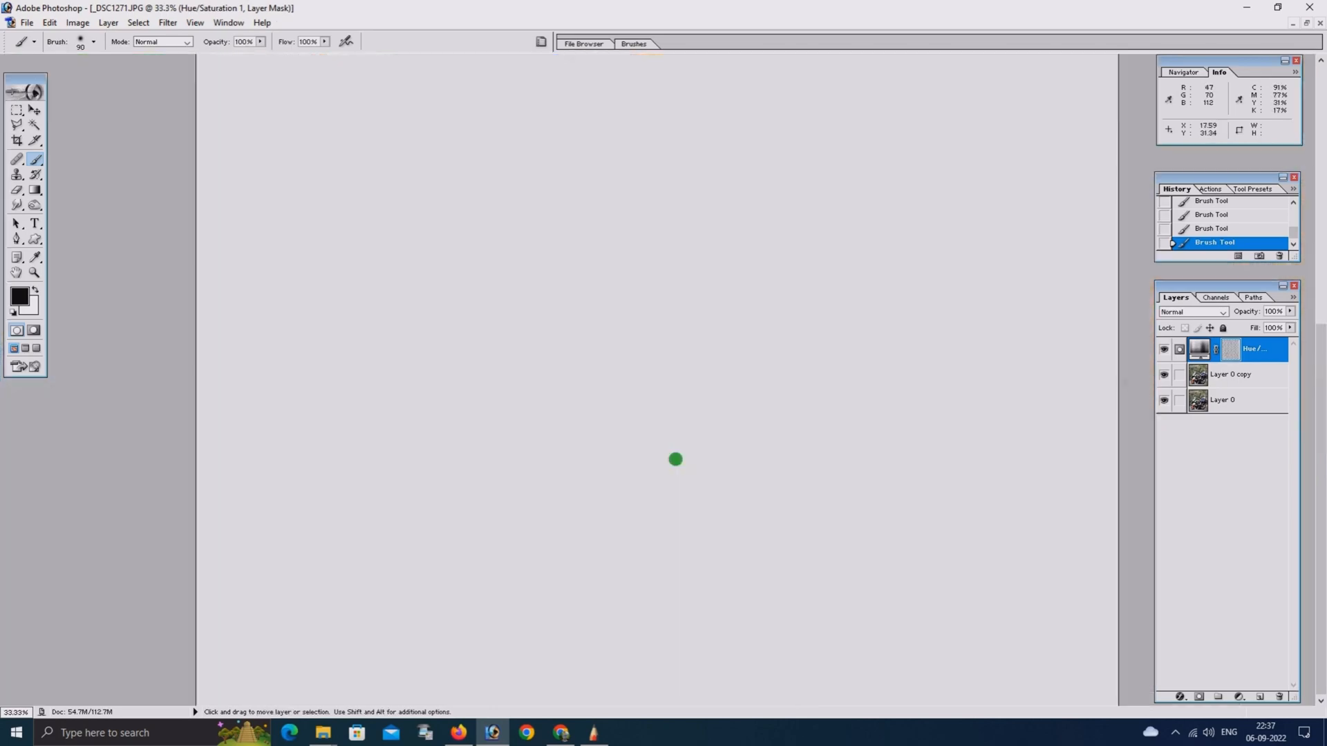
# Merge the masked Hue/Saturation adjustment layer down into Layer 0 copy
pyautogui.hotkey('ctrl', '-')
pyautogui.hotkey('ctrl', '-')
pyautogui.hotkey('ctrl', '-')
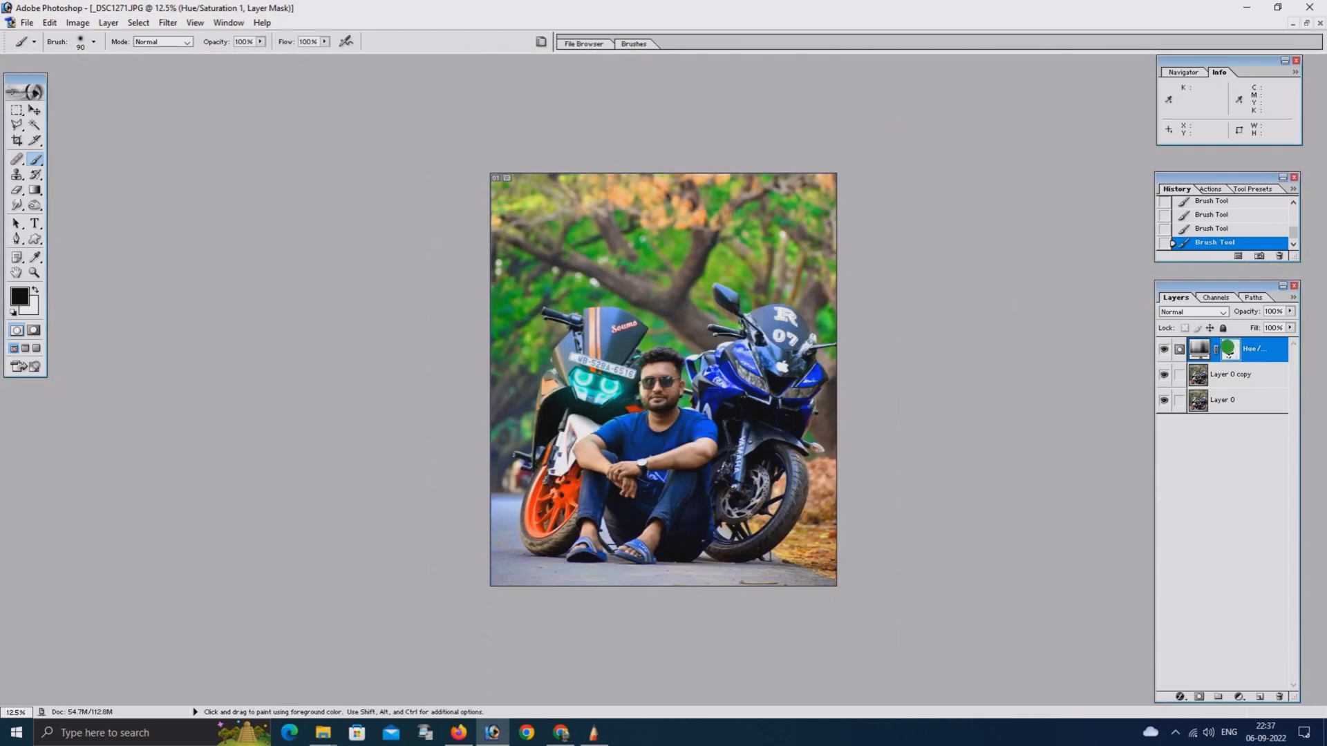
pyautogui.hotkey('ctrl', 'e')
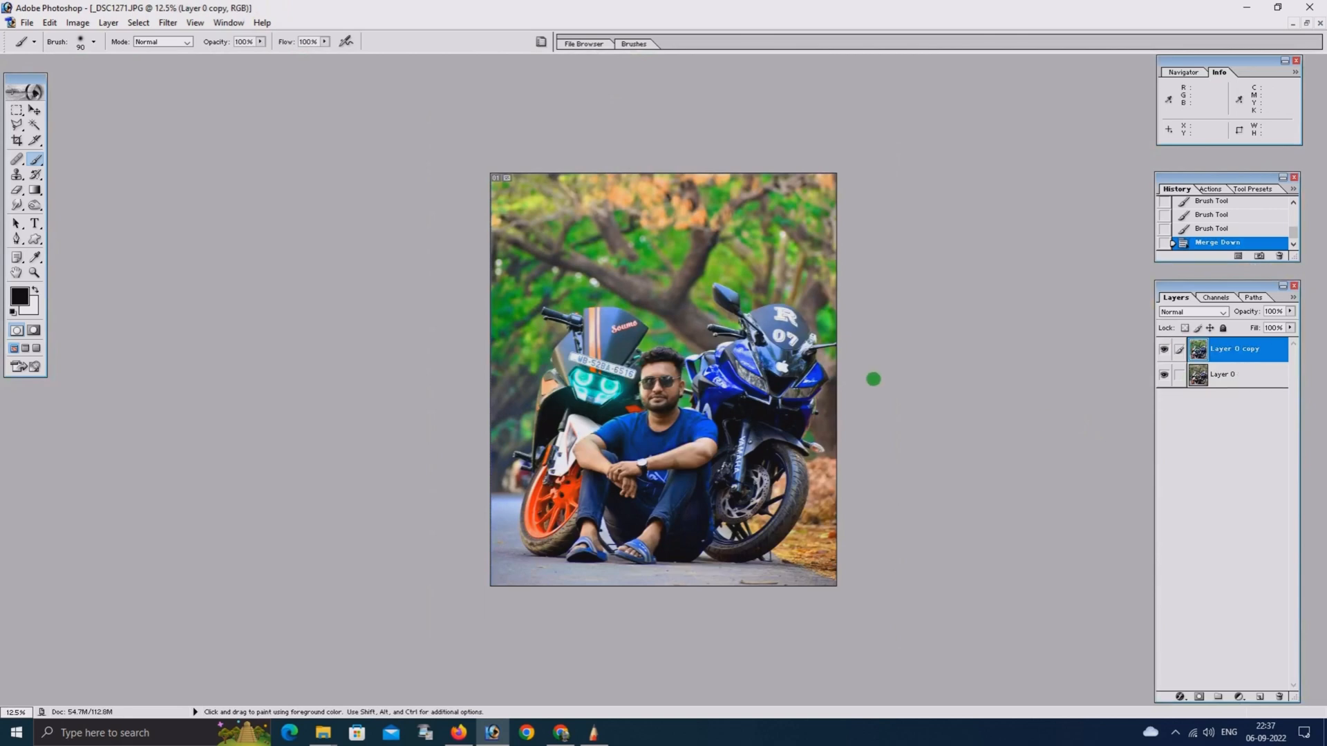
pyautogui.hotkey('ctrl', '0')
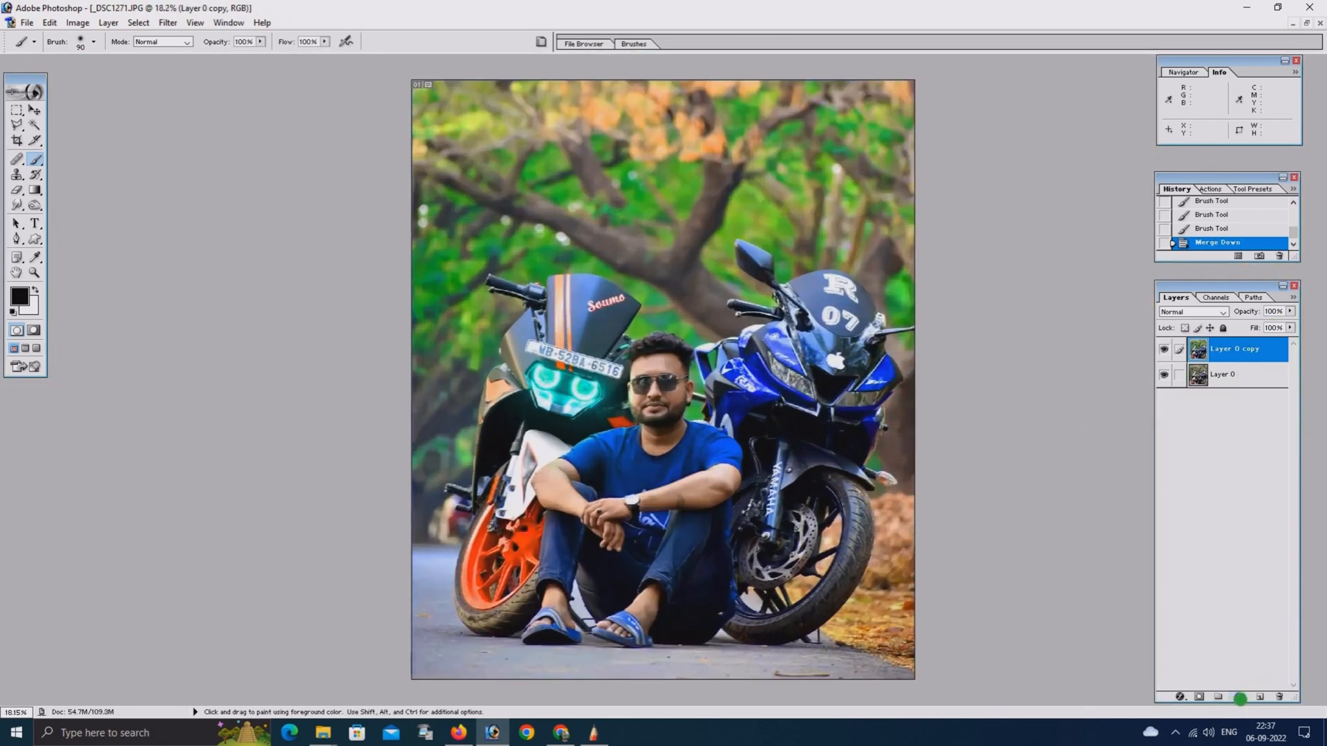
# Add a new Hue/Saturation adjustment layer with master saturation +23 and a slight positive hue shift
pyautogui.click(1240, 698)
pyautogui.click(1247, 592)
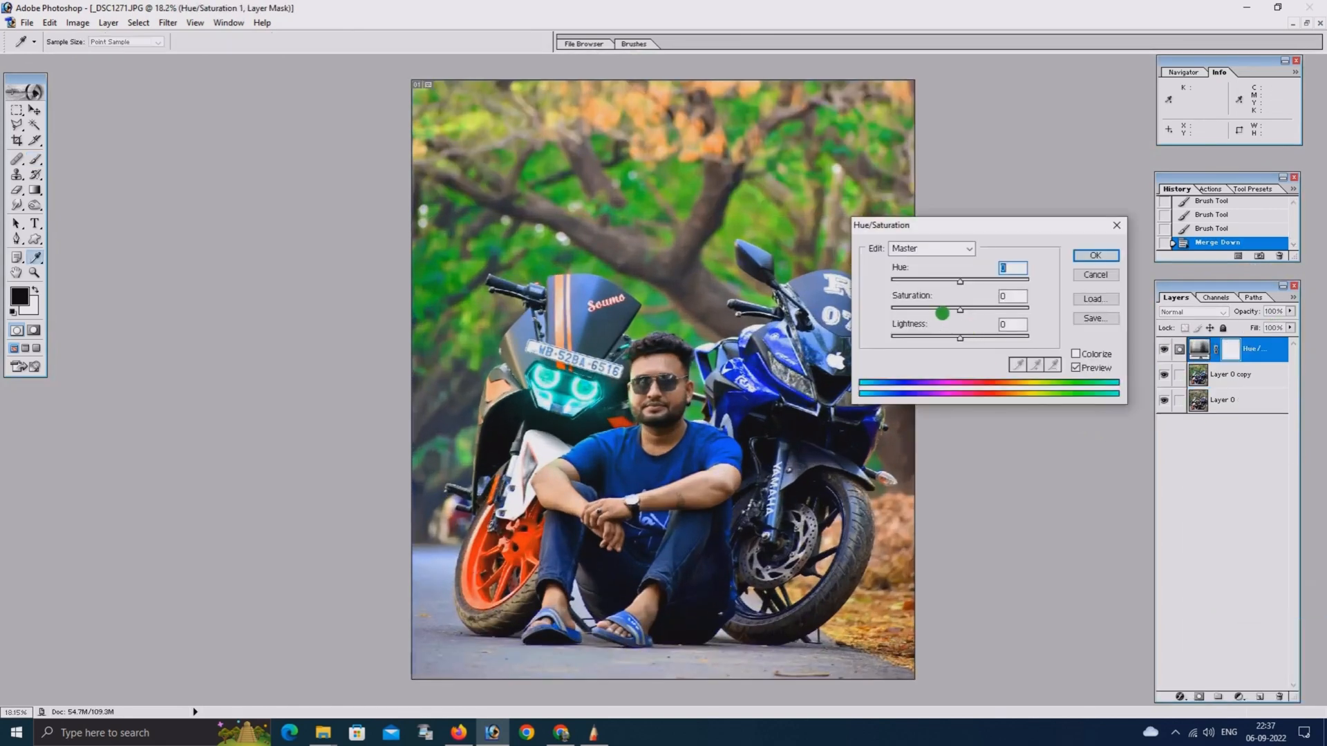
pyautogui.moveTo(942, 313); pyautogui.dragTo(992, 309)
pyautogui.click(975, 310)
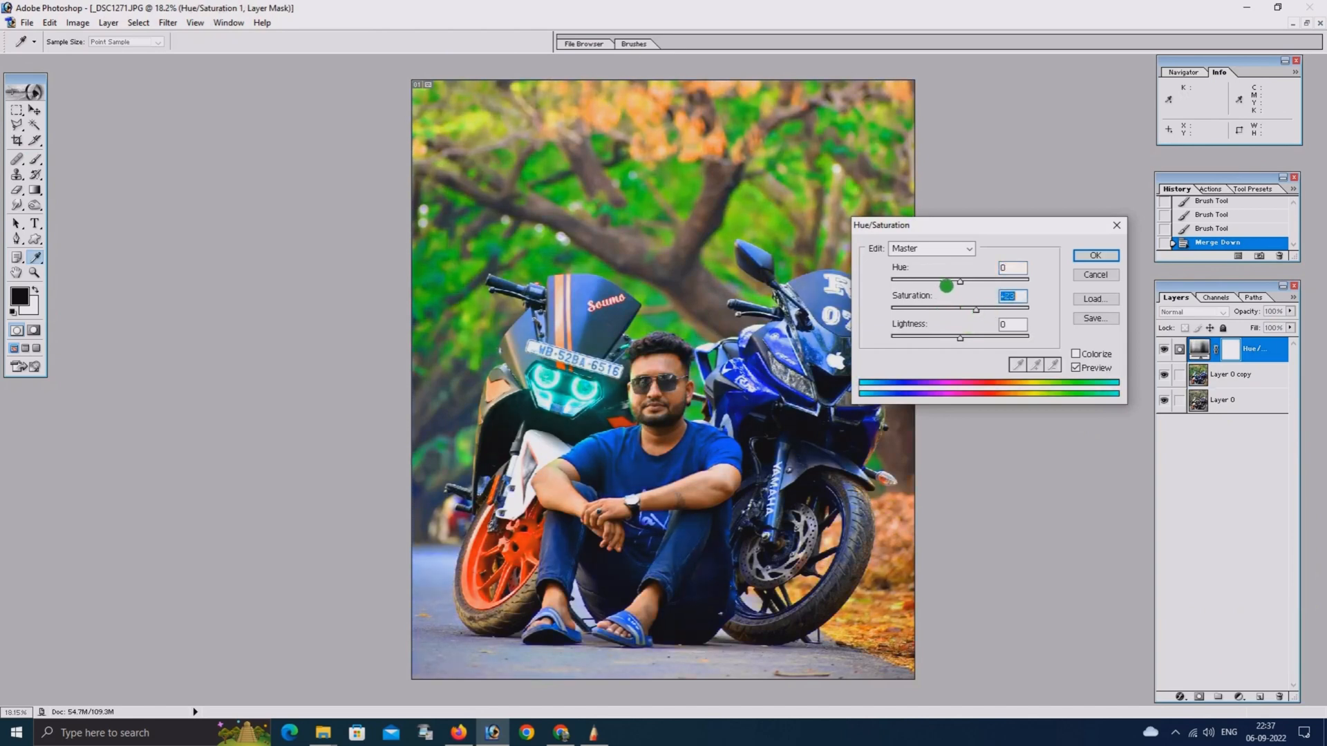
pyautogui.moveTo(946, 285); pyautogui.dragTo(962, 285)
# Set the Yellows range to hue -3, saturation -10 and lightness +27 in the Hue/Saturation adjustment
pyautogui.click(931, 248)
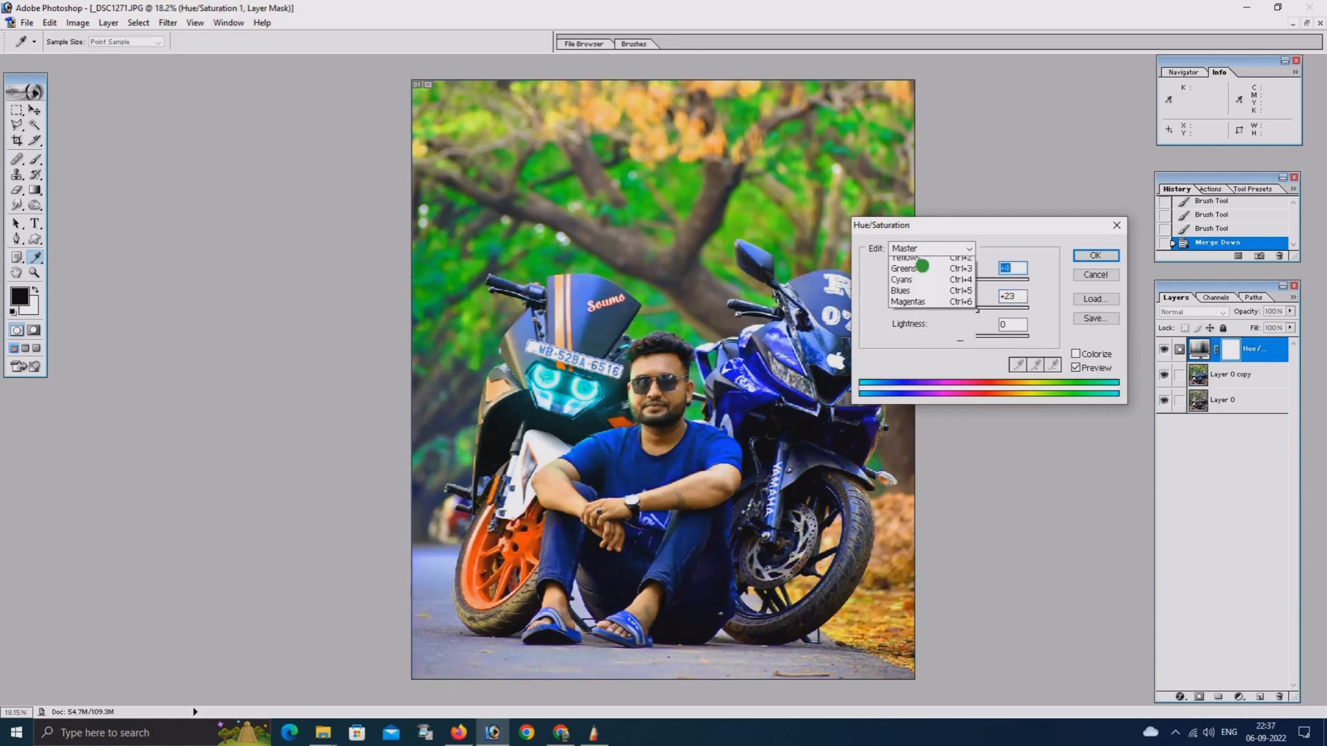
pyautogui.click(912, 272)
pyautogui.click(935, 309)
pyautogui.moveTo(935, 310); pyautogui.dragTo(954, 311)
pyautogui.moveTo(961, 338); pyautogui.dragTo(980, 337)
pyautogui.moveTo(960, 282)
pyautogui.mouseDown()
pyautogui.moveTo(943, 284)
pyautogui.moveTo(958, 282)
pyautogui.mouseUp()
# Adjust the saturation and hue of the Greens range and apply the Hue/Saturation adjustment
pyautogui.click(949, 250)
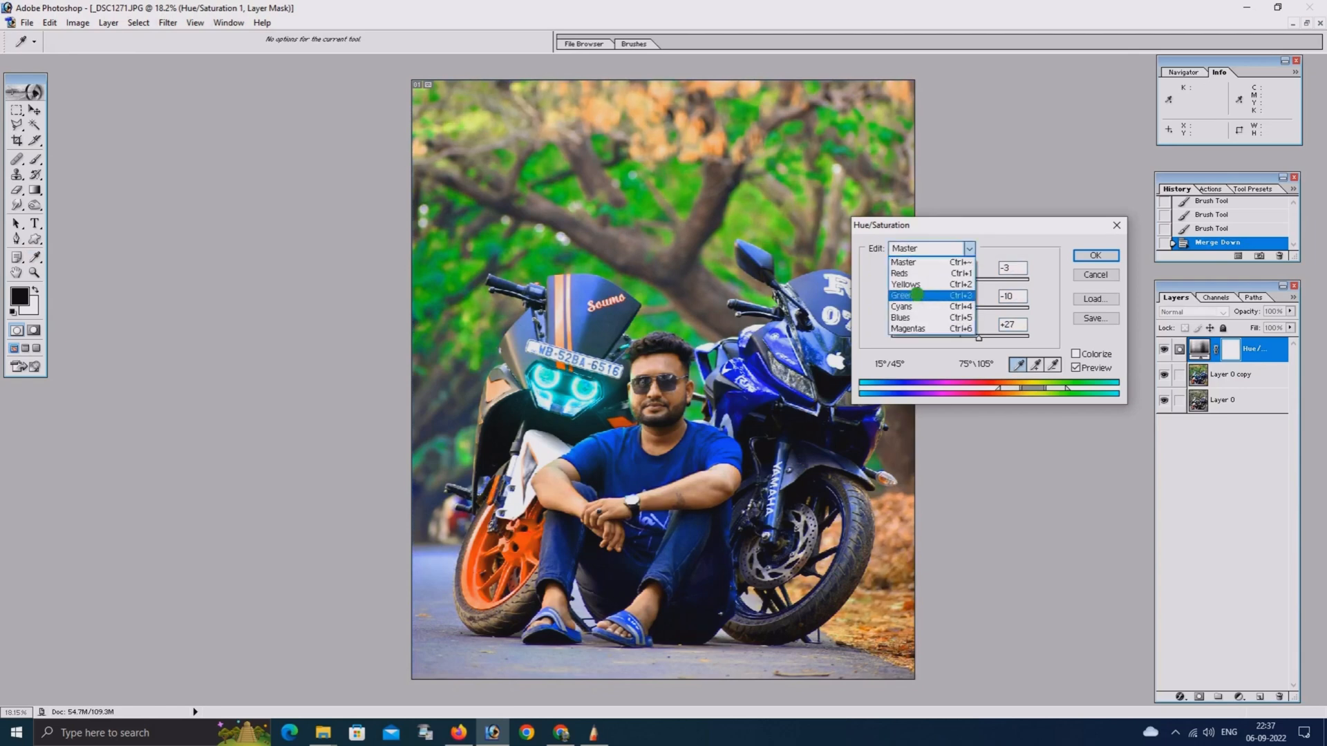
pyautogui.click(916, 295)
pyautogui.moveTo(935, 309); pyautogui.dragTo(959, 282)
pyautogui.click(1092, 256)
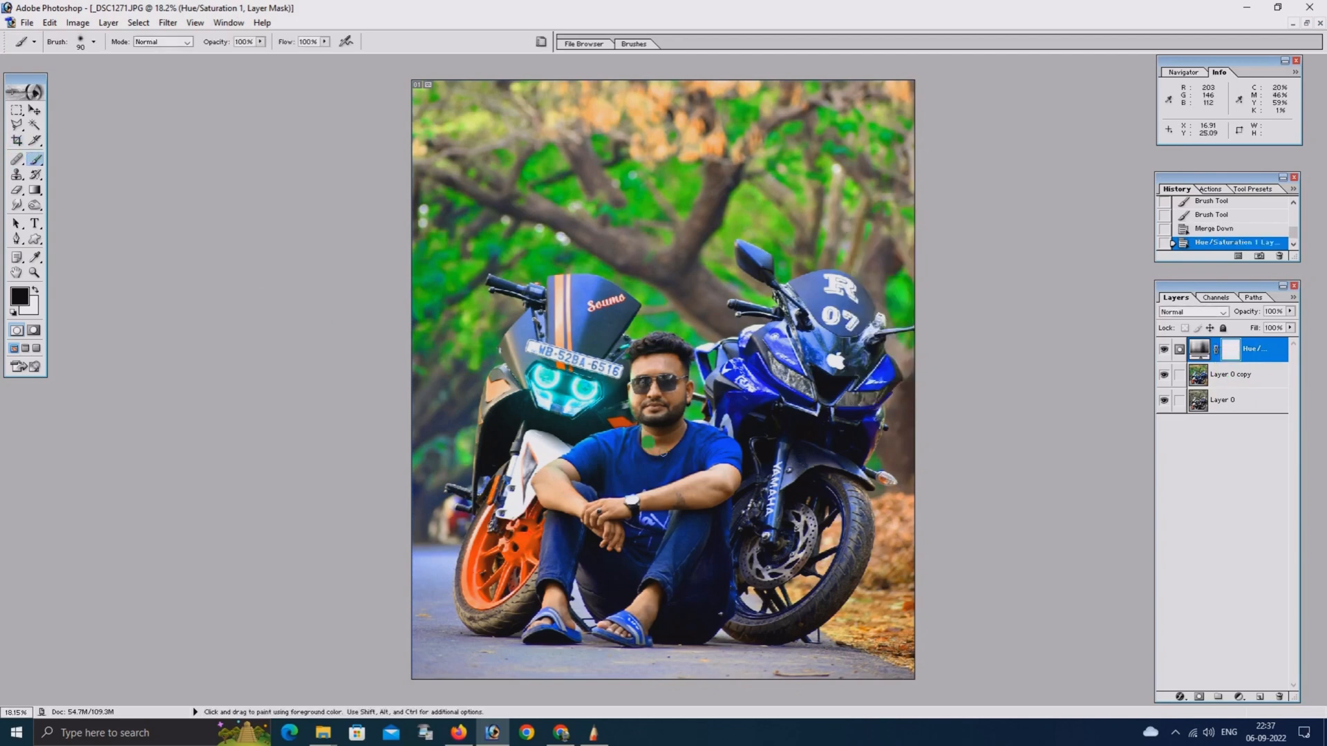
# Enlarge the brush to 200 and paint black on the adjustment's mask over the man's face, neck, arms and hands
pyautogui.press(']')
pyautogui.press(']')
pyautogui.press(']')
pyautogui.press(']')
pyautogui.press(']')
pyautogui.moveTo(668, 413); pyautogui.dragTo(658, 434)
pyautogui.moveTo(698, 476); pyautogui.dragTo(722, 492)
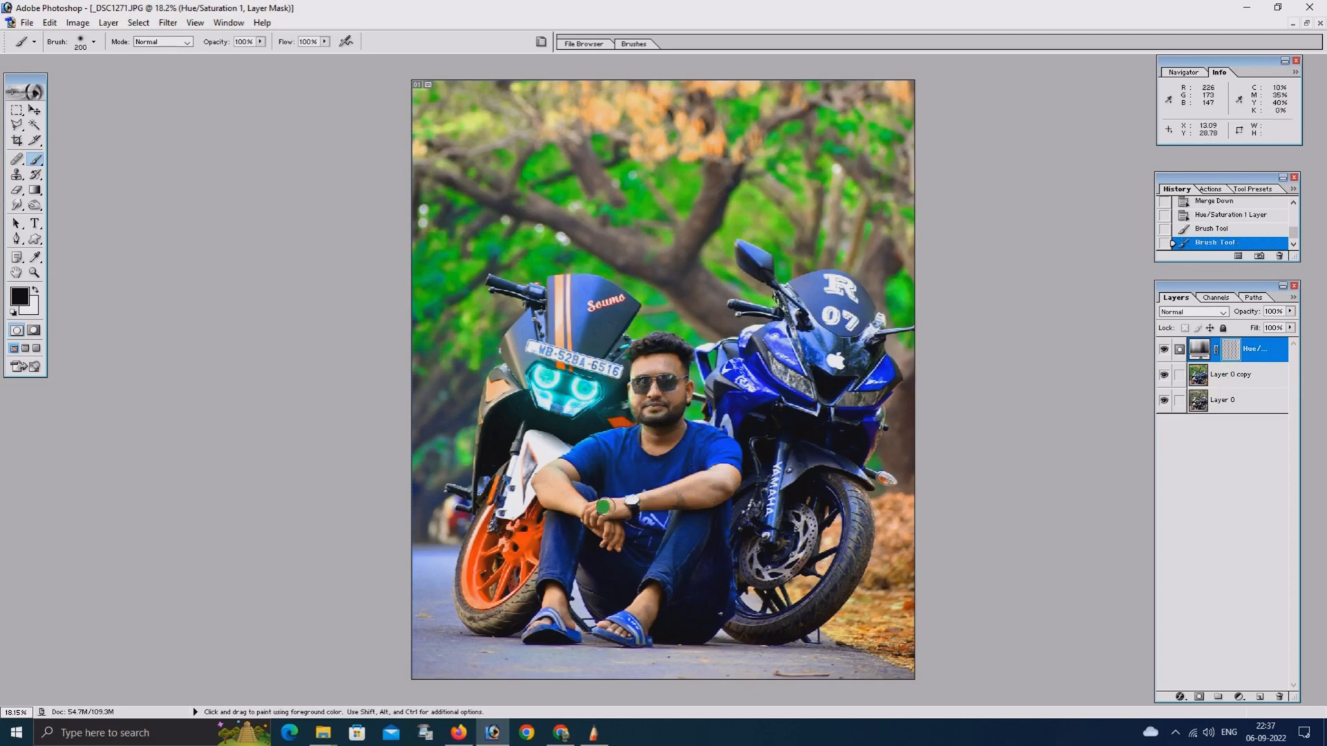
pyautogui.moveTo(576, 508); pyautogui.dragTo(616, 546)
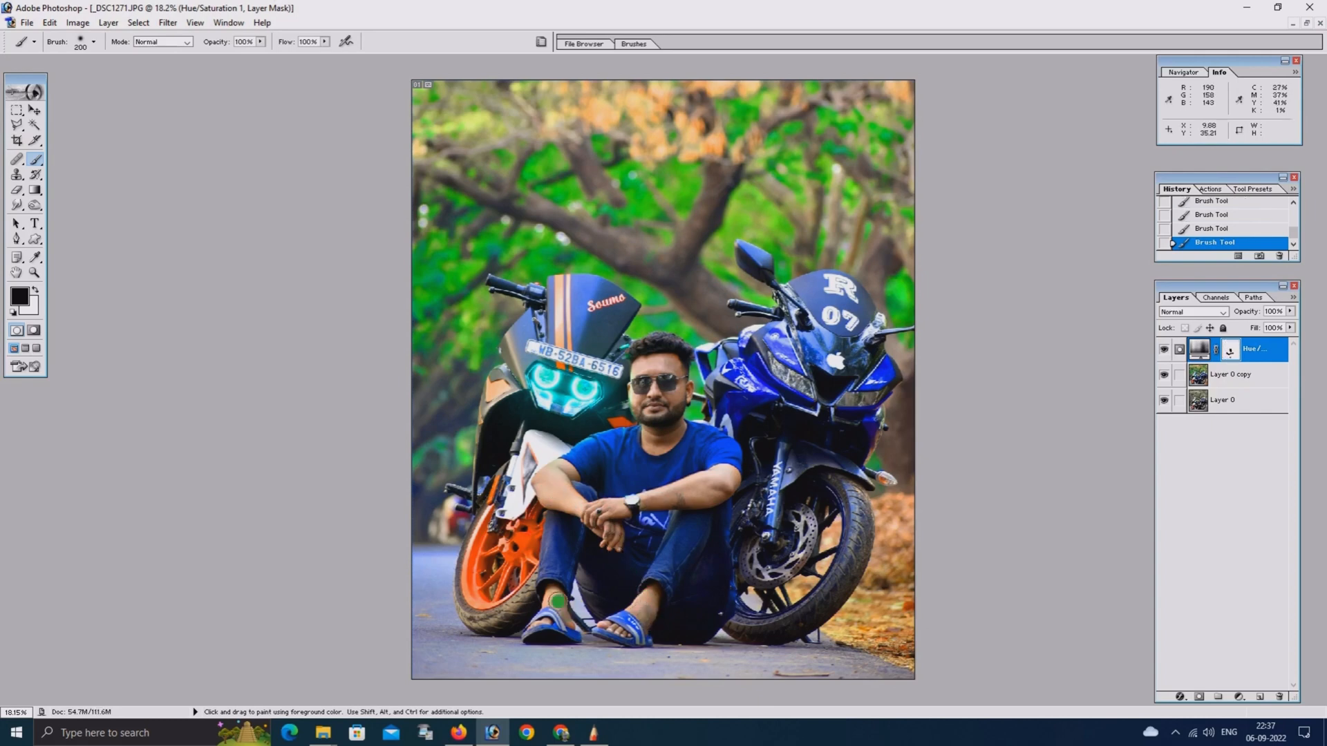
# Merge the second Hue/Saturation adjustment layer down into Layer 0 copy
pyautogui.hotkey('ctrl', '-')
pyautogui.hotkey('ctrl', '-')
pyautogui.hotkey('ctrl', '+')
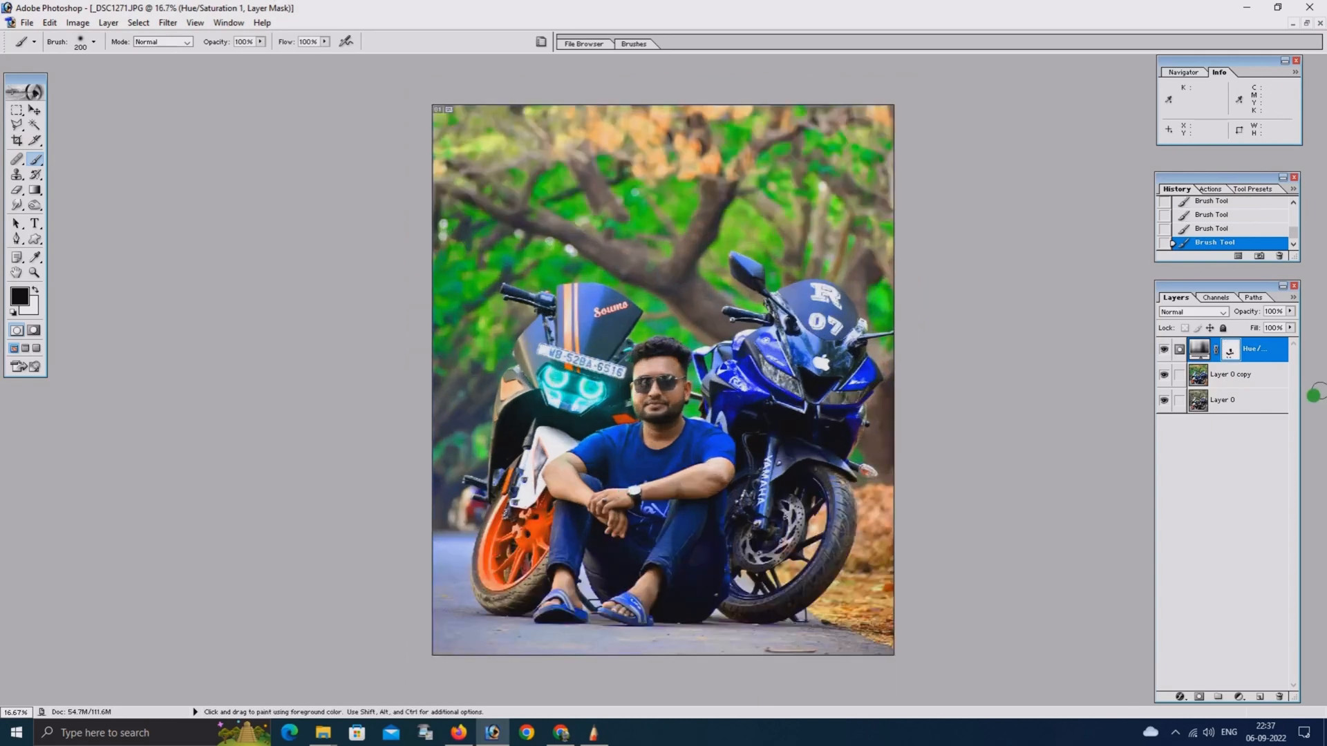
pyautogui.hotkey('ctrl', 'e')
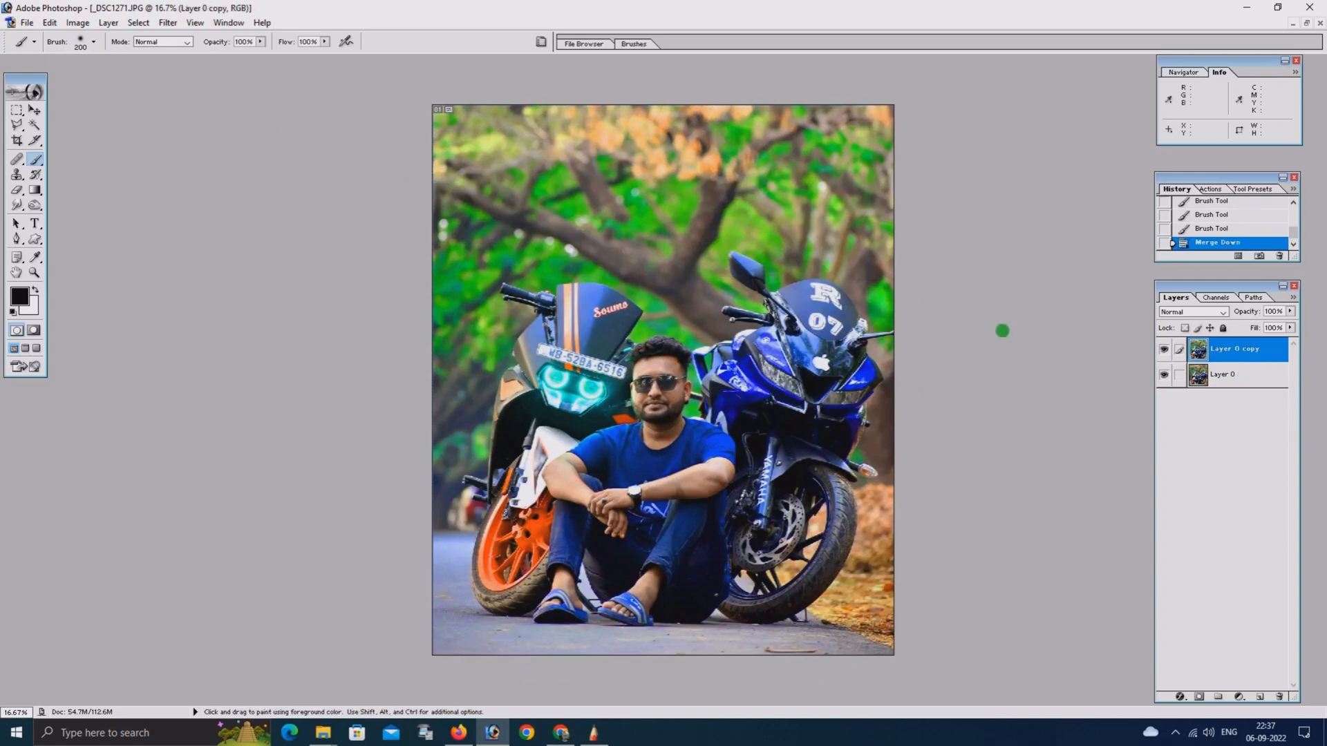
# Add a Selective Color adjustment layer and set its Reds to magenta +14% and yellow +48%
pyautogui.click(1238, 699)
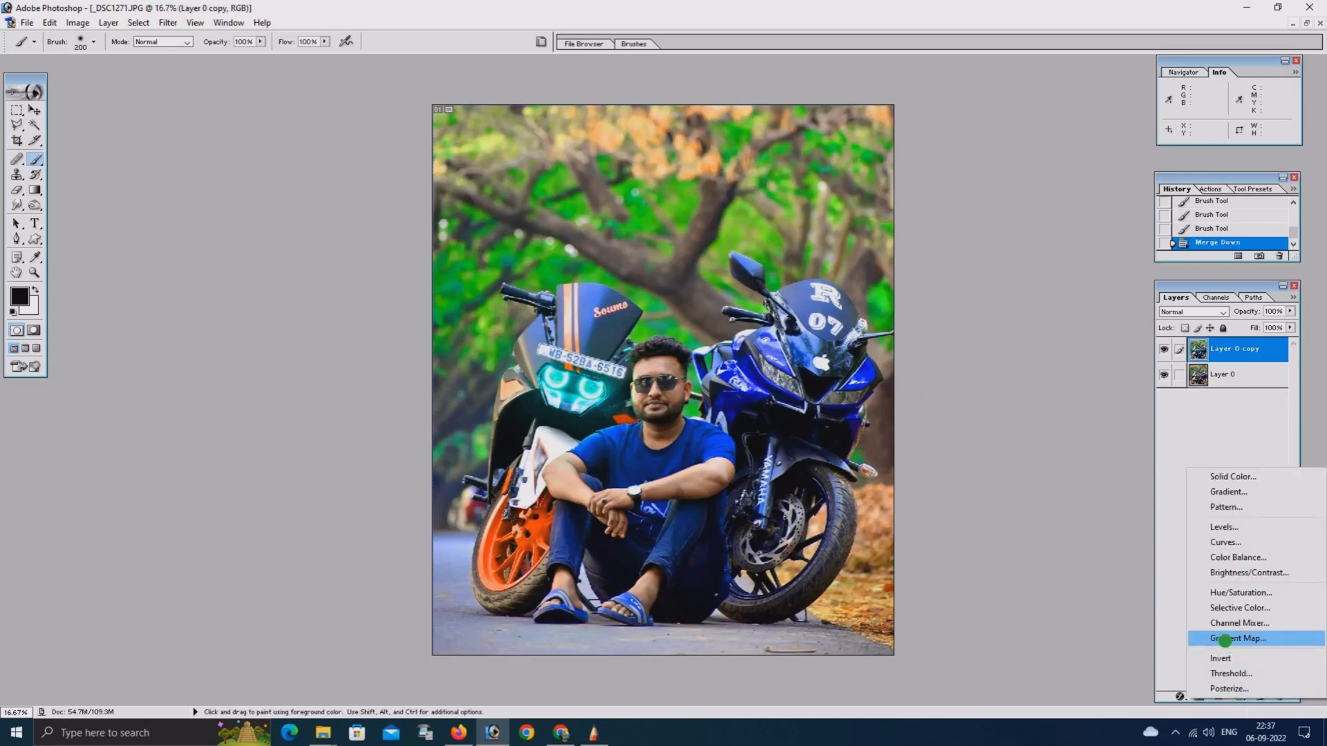
pyautogui.click(1195, 608)
pyautogui.moveTo(889, 339); pyautogui.dragTo(948, 321)
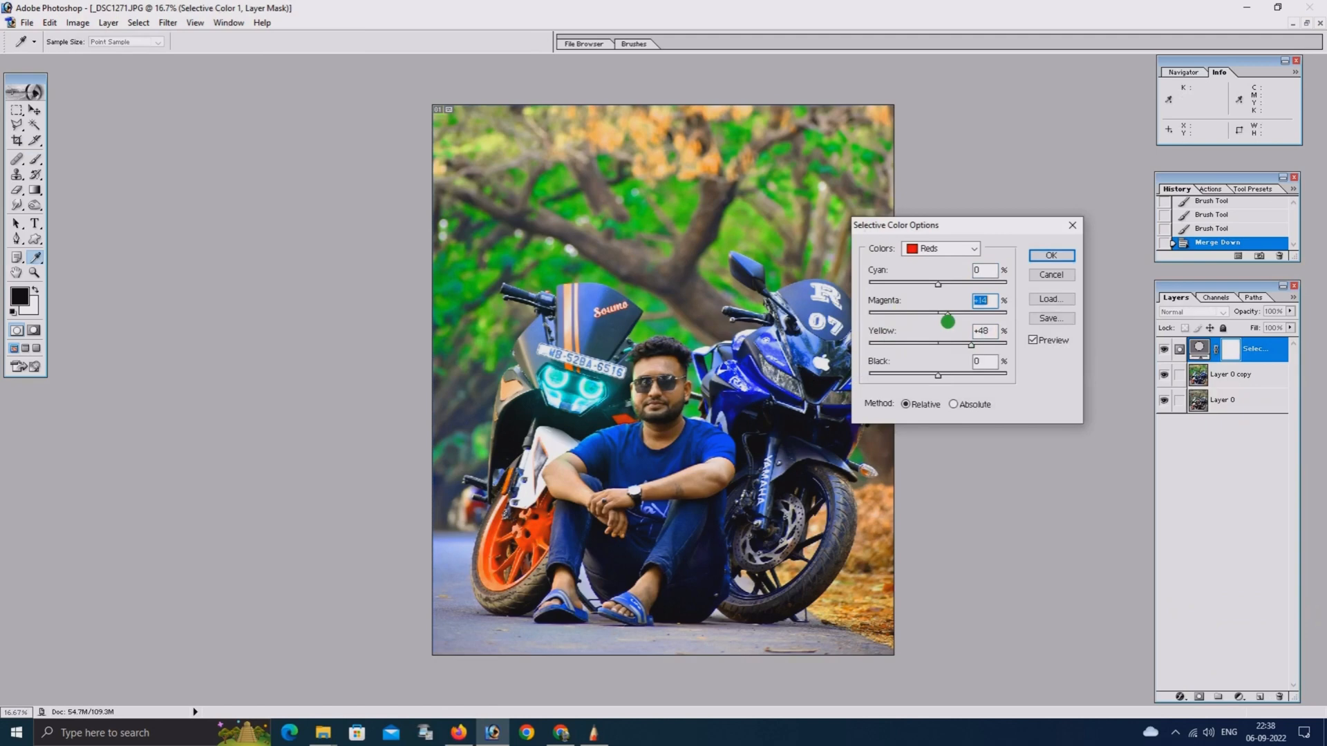
pyautogui.moveTo(905, 288); pyautogui.dragTo(939, 289)
# Set the Yellows to cyan -36%, yellow -32% and black +19%, lower their magenta, and apply the Selective Color adjustment
pyautogui.click(933, 249)
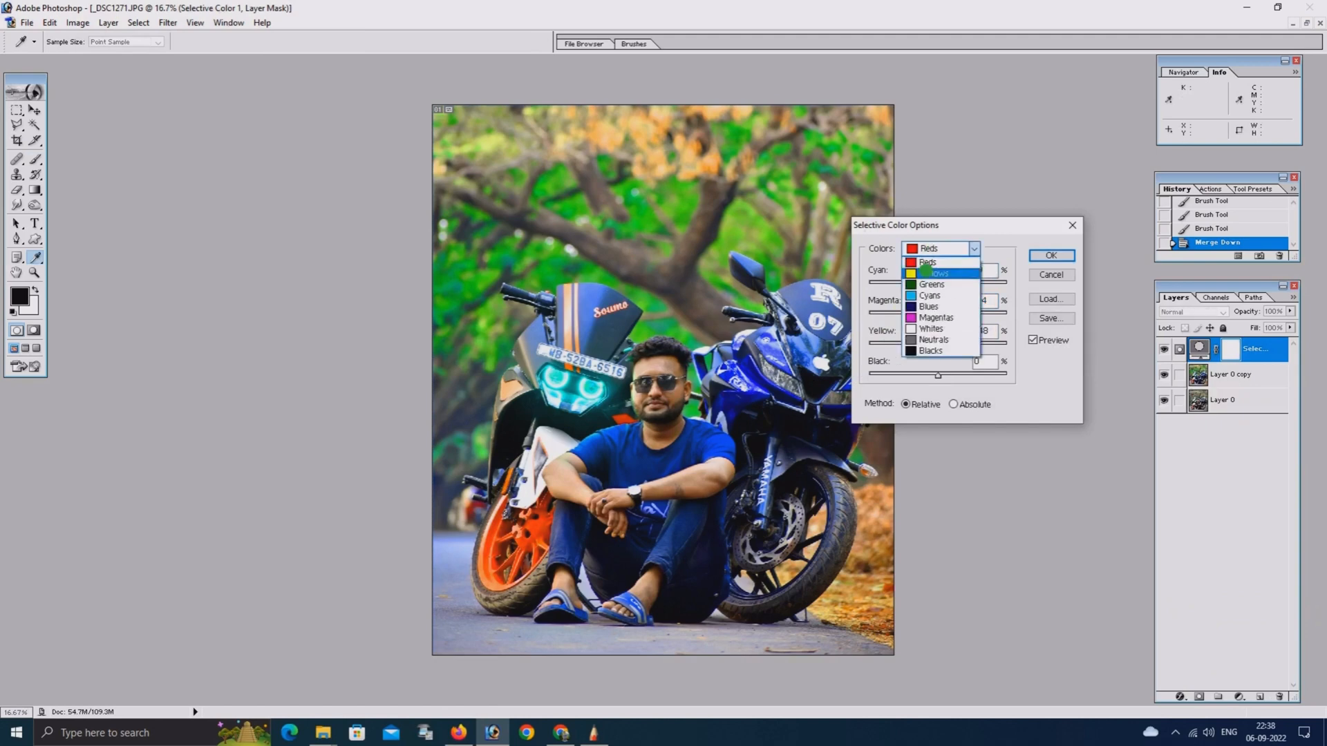
pyautogui.click(926, 273)
pyautogui.moveTo(895, 344); pyautogui.dragTo(916, 345)
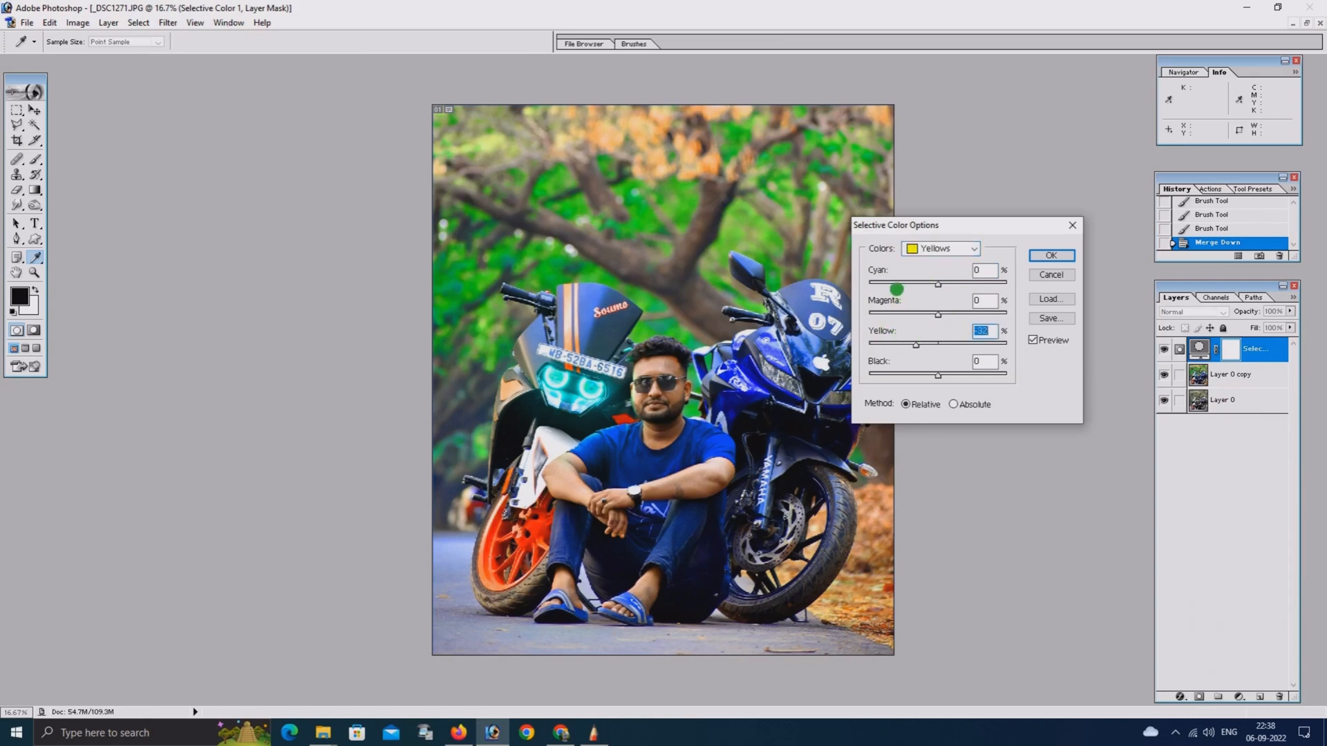
pyautogui.moveTo(898, 287); pyautogui.dragTo(914, 290)
pyautogui.moveTo(949, 374)
pyautogui.mouseDown()
pyautogui.moveTo(987, 375)
pyautogui.moveTo(951, 374)
pyautogui.mouseUp()
pyautogui.moveTo(888, 314); pyautogui.dragTo(923, 315)
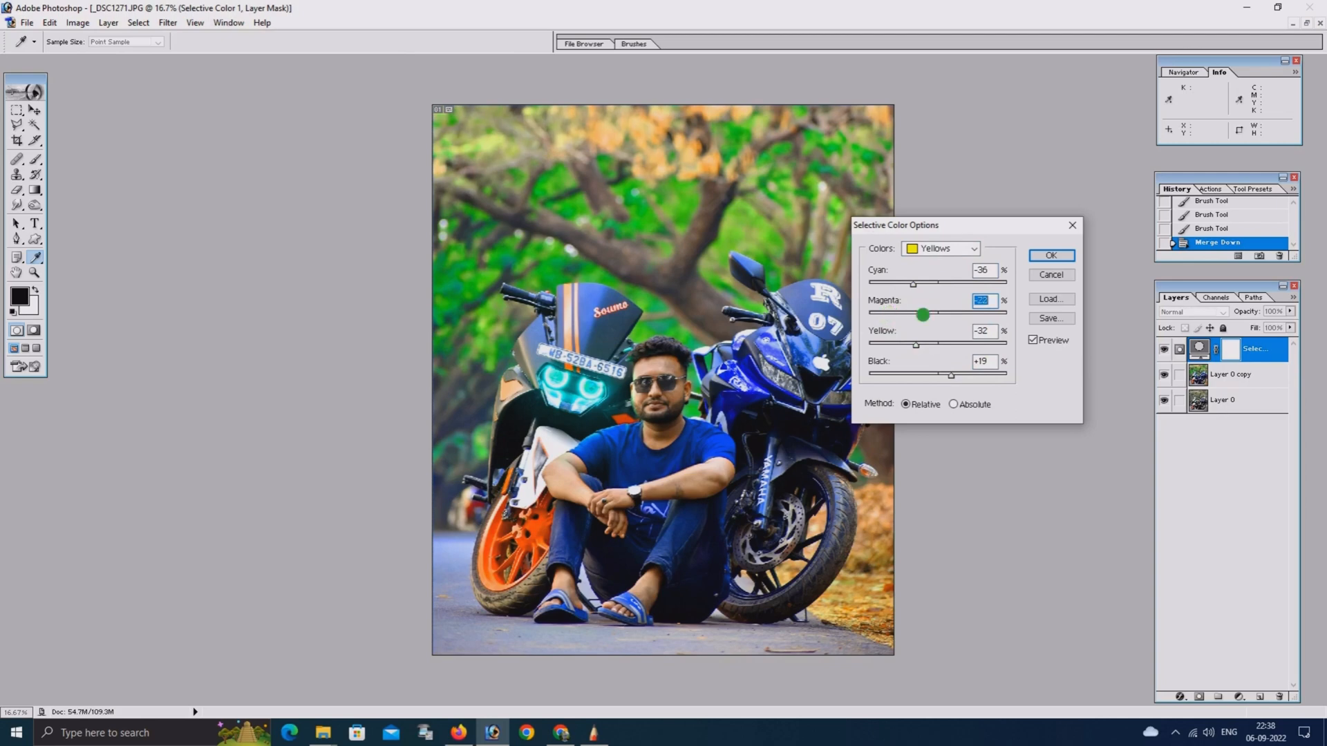
pyautogui.click(1051, 256)
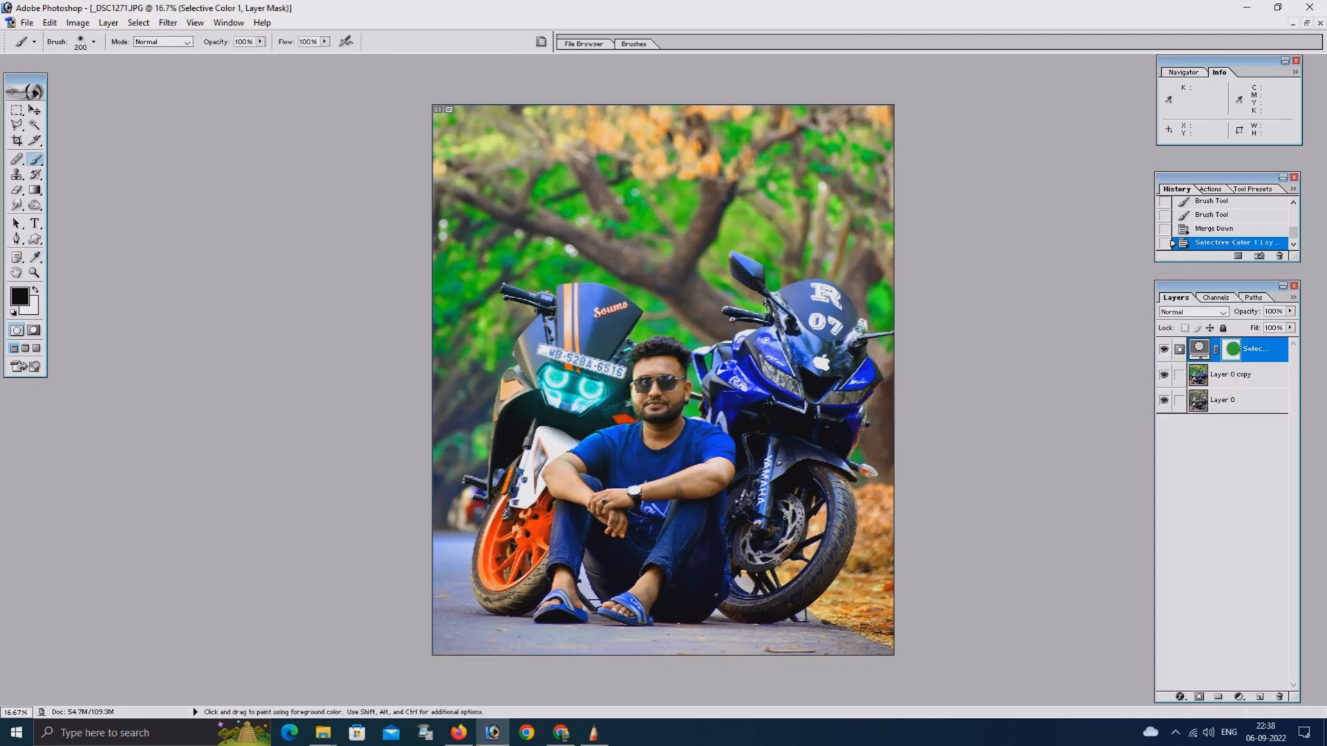
# Mask the Selective Color effect off the man's face, arms and feet, and merge the layer into Layer 0 copy
pyautogui.moveTo(638, 375); pyautogui.dragTo(664, 374)
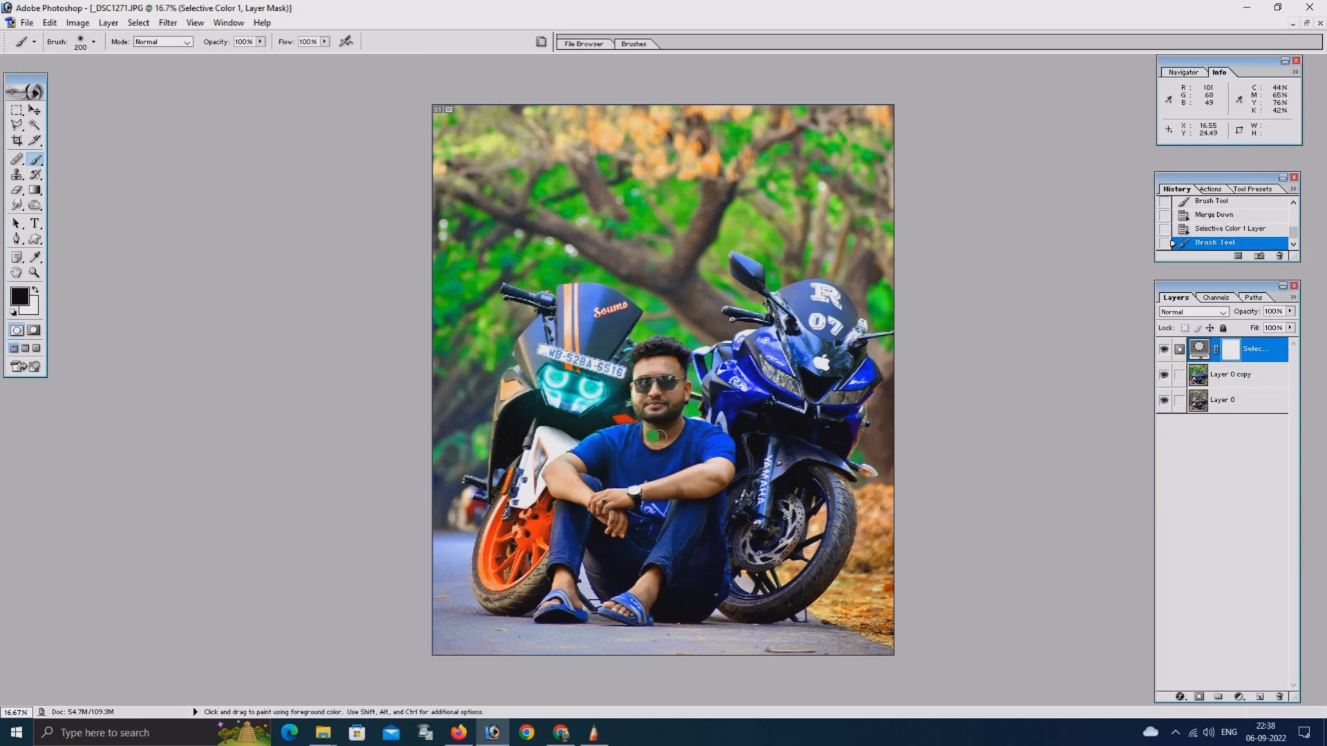
pyautogui.click(647, 378)
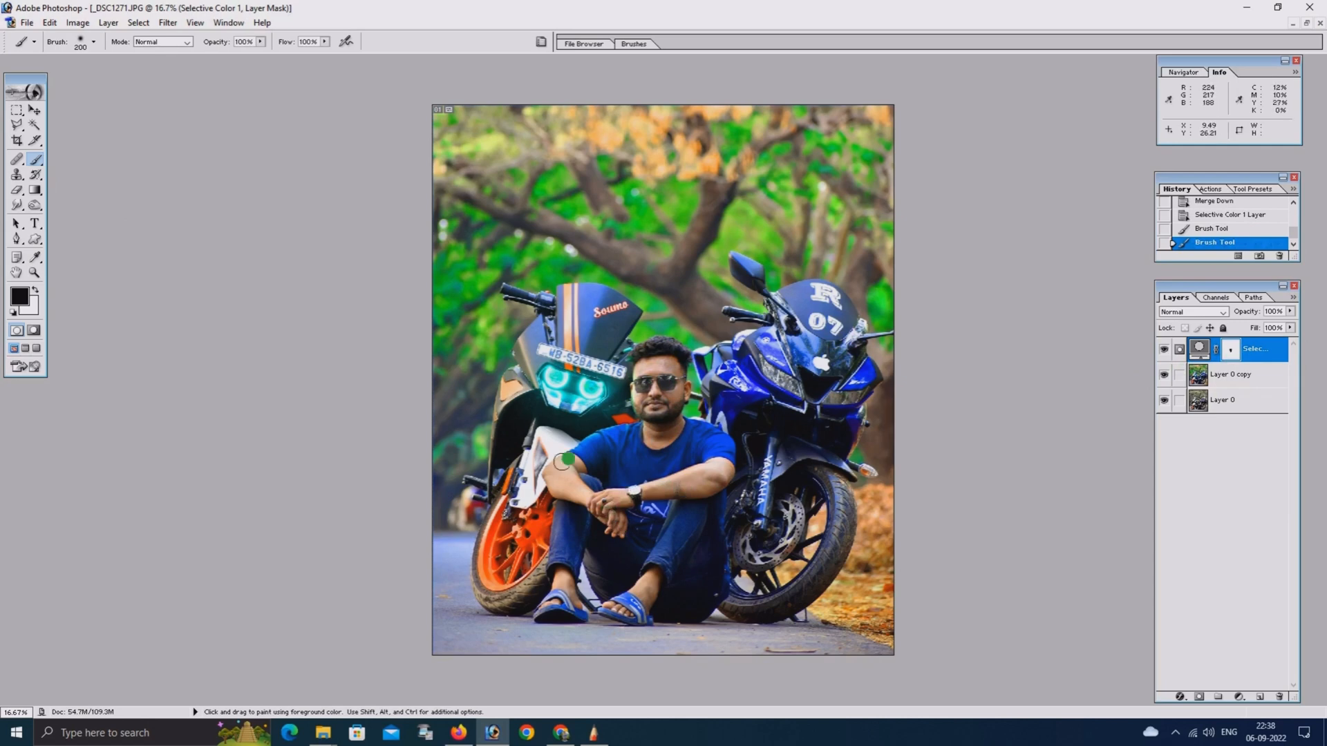
pyautogui.moveTo(598, 502)
pyautogui.mouseDown()
pyautogui.moveTo(646, 565)
pyautogui.moveTo(649, 598)
pyautogui.moveTo(561, 577)
pyautogui.moveTo(582, 606)
pyautogui.moveTo(566, 581)
pyautogui.mouseUp()
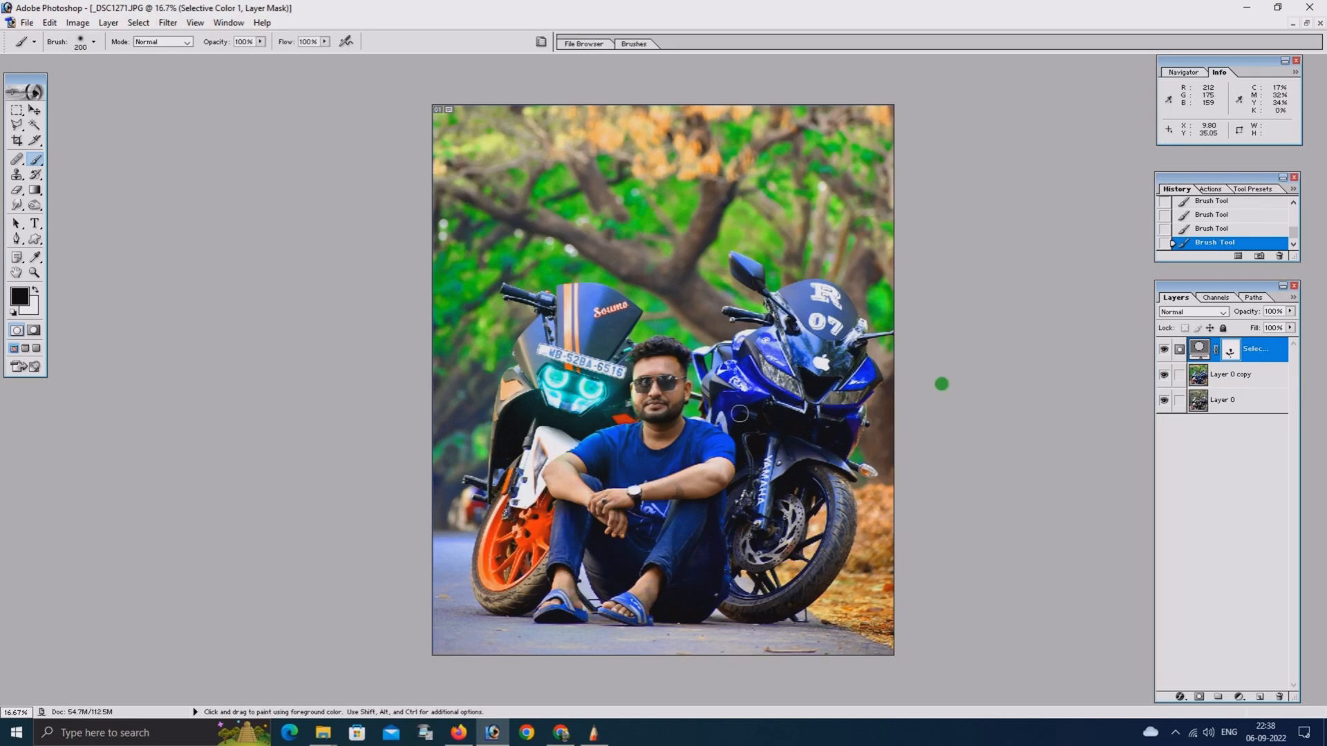
pyautogui.hotkey('ctrl', 'e')
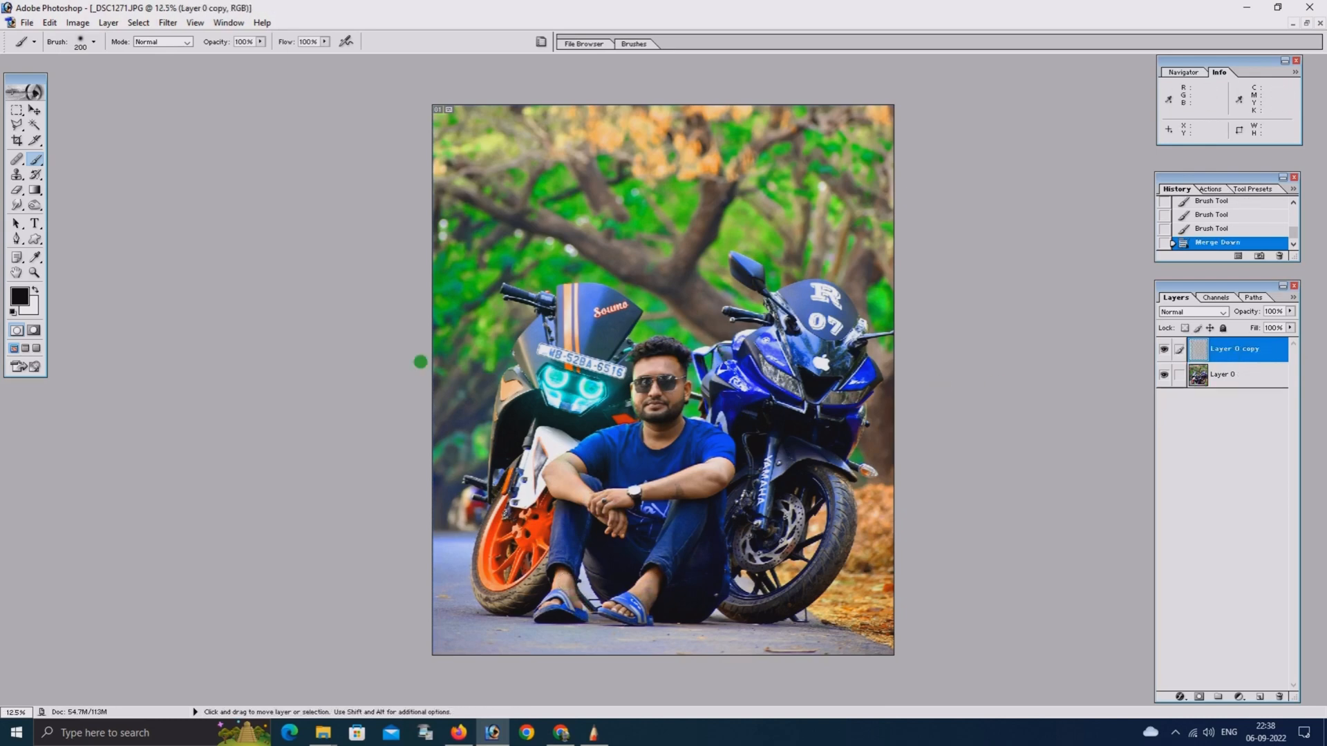
# Check the overall look of the merged photo at several magnifications
pyautogui.hotkey('ctrl', '-')
pyautogui.hotkey('ctrl', '-')
pyautogui.hotkey('ctrl', '+')
pyautogui.hotkey('ctrl', '+')
pyautogui.hotkey('ctrl', '+')
pyautogui.hotkey('ctrl', '-')
pyautogui.hotkey('ctrl', '-')
pyautogui.hotkey('ctrl', '+')
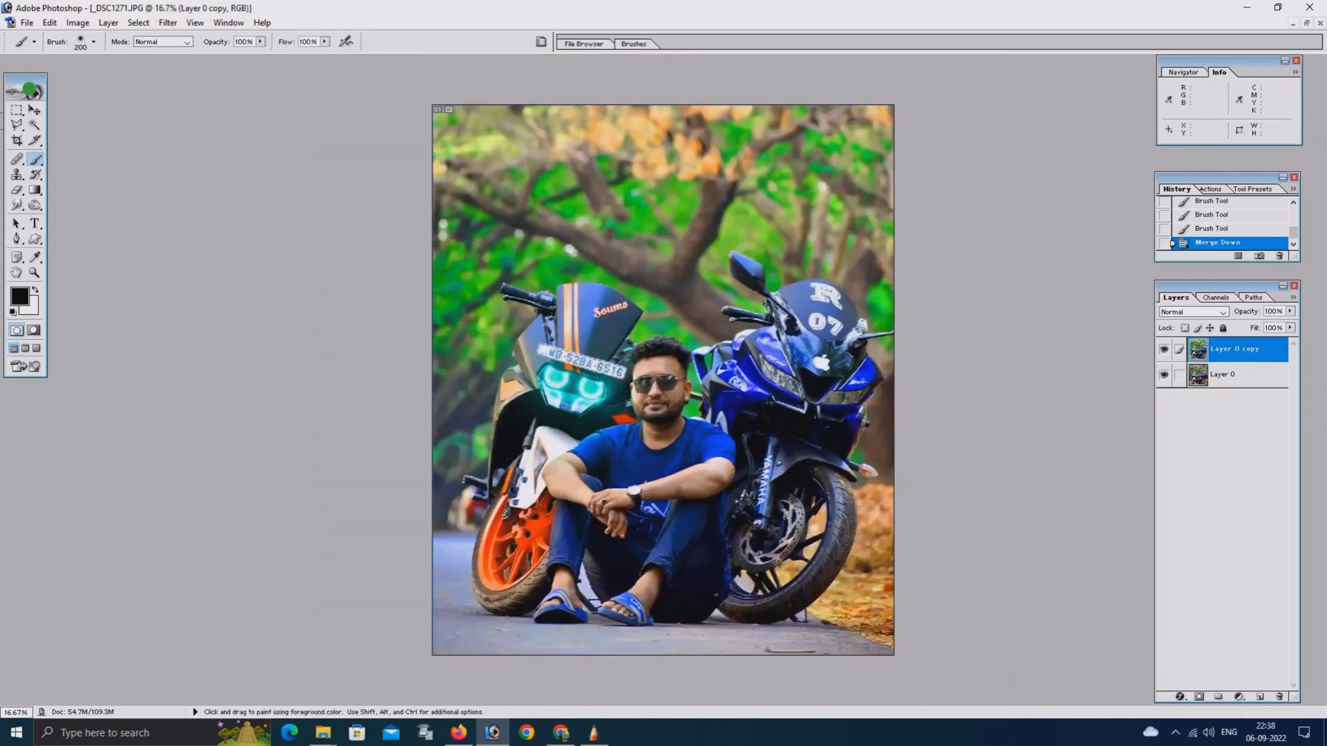
# Make a rectangular selection around the man and motorcycles, feather it by 250 pixels and invert it
pyautogui.click(16, 109)
pyautogui.moveTo(481, 153)
pyautogui.mouseDown()
pyautogui.moveTo(700, 496)
pyautogui.moveTo(856, 620)
pyautogui.mouseUp()
pyautogui.rightClick(634, 236)
pyautogui.click(674, 276)
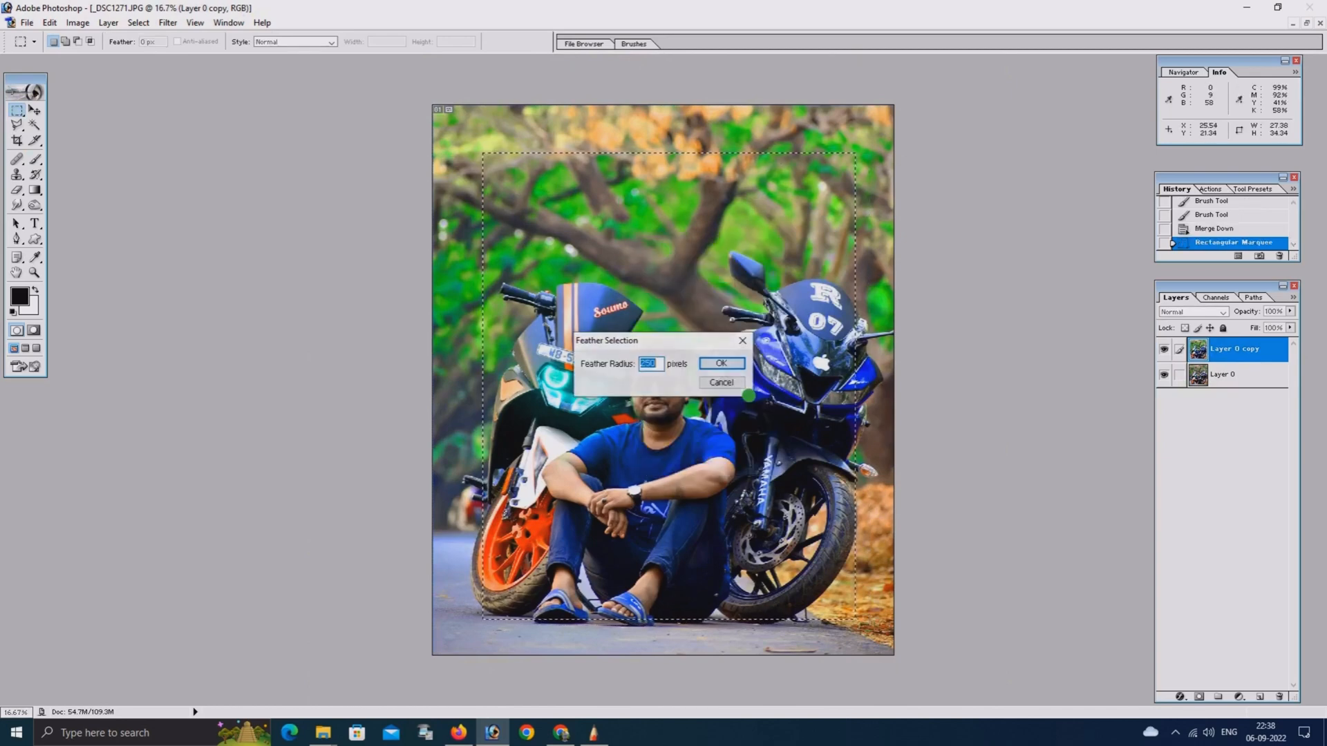
pyautogui.click(724, 363)
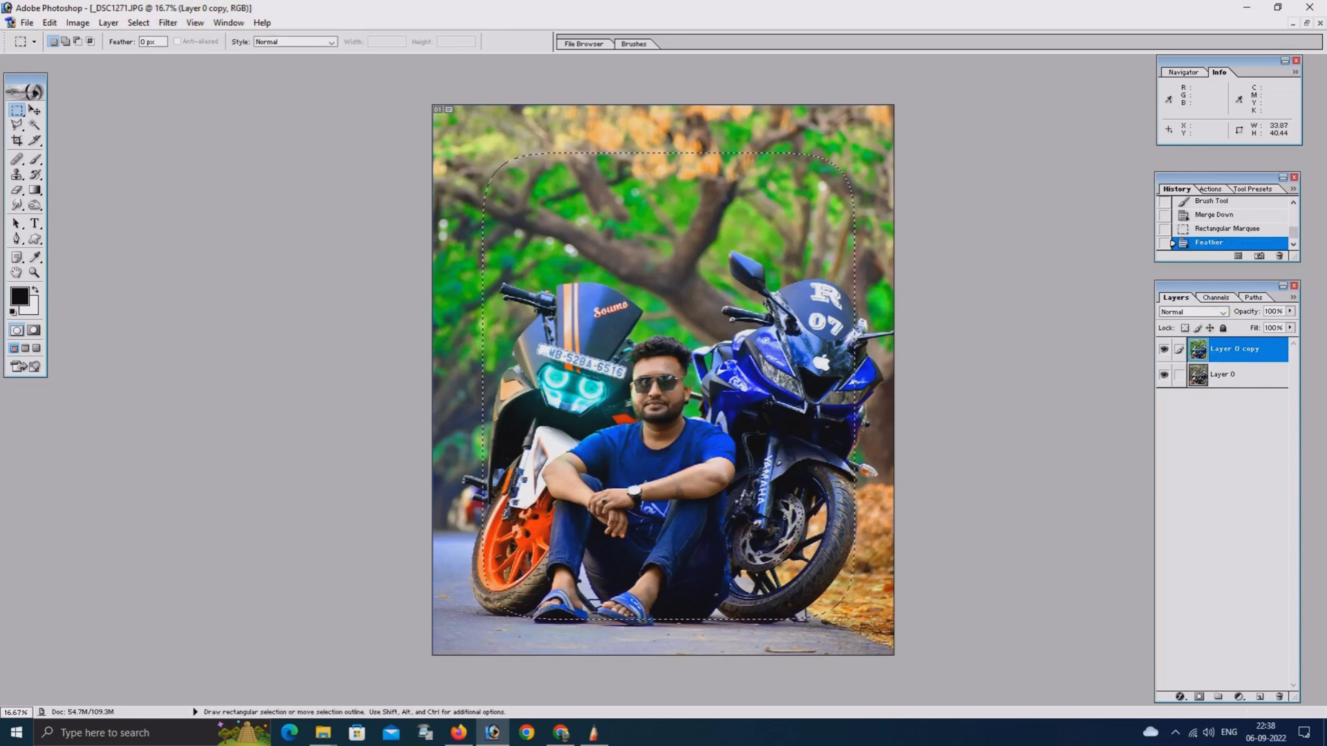
pyautogui.rightClick(701, 274)
pyautogui.click(736, 296)
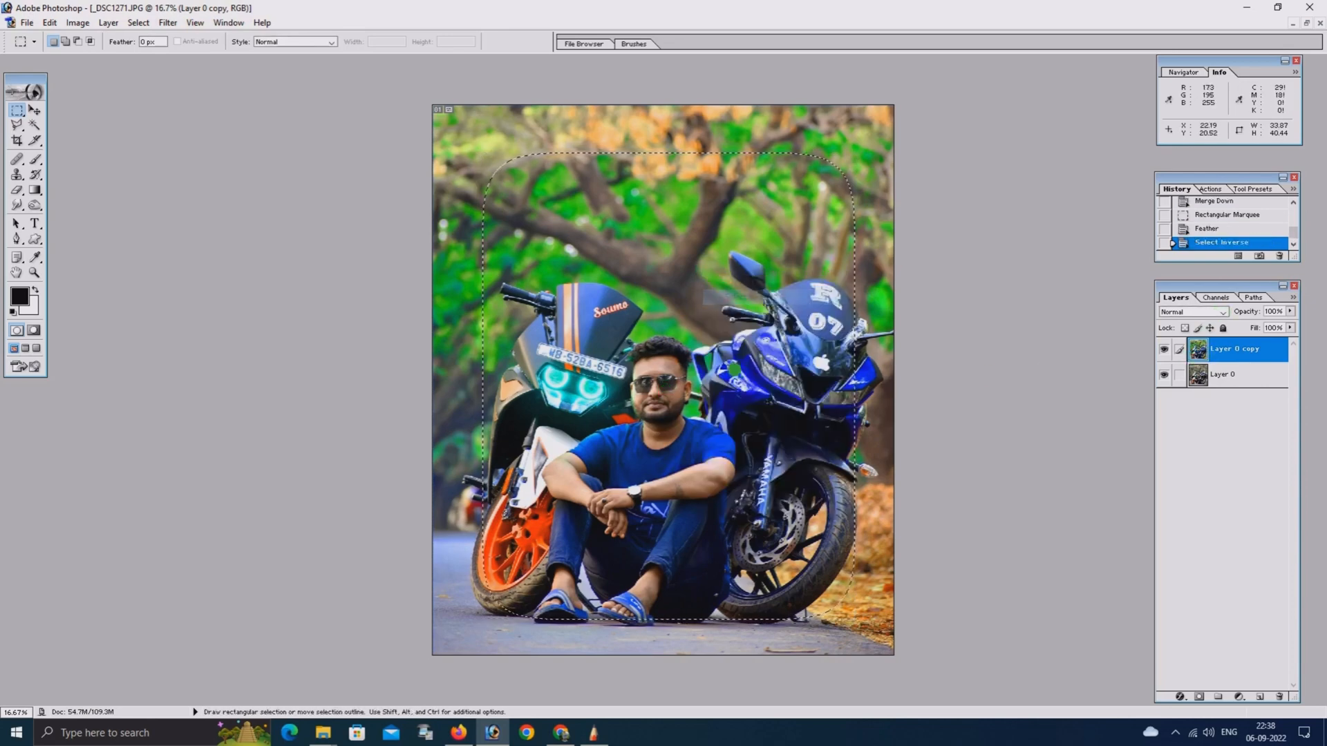
# Darken the selected photo edges with an RGB curve of input 144 and output 108, and deselect
pyautogui.hotkey('ctrl', 'm')
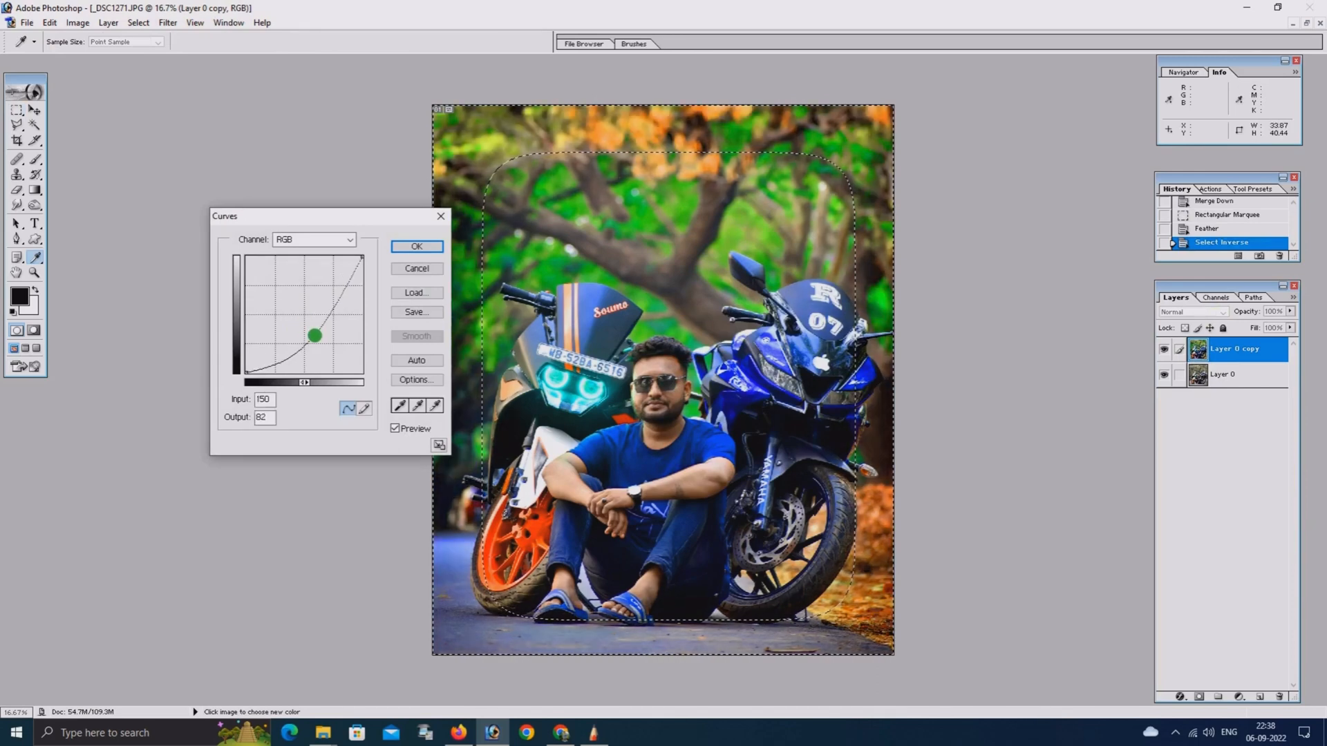
pyautogui.moveTo(314, 335); pyautogui.dragTo(312, 324)
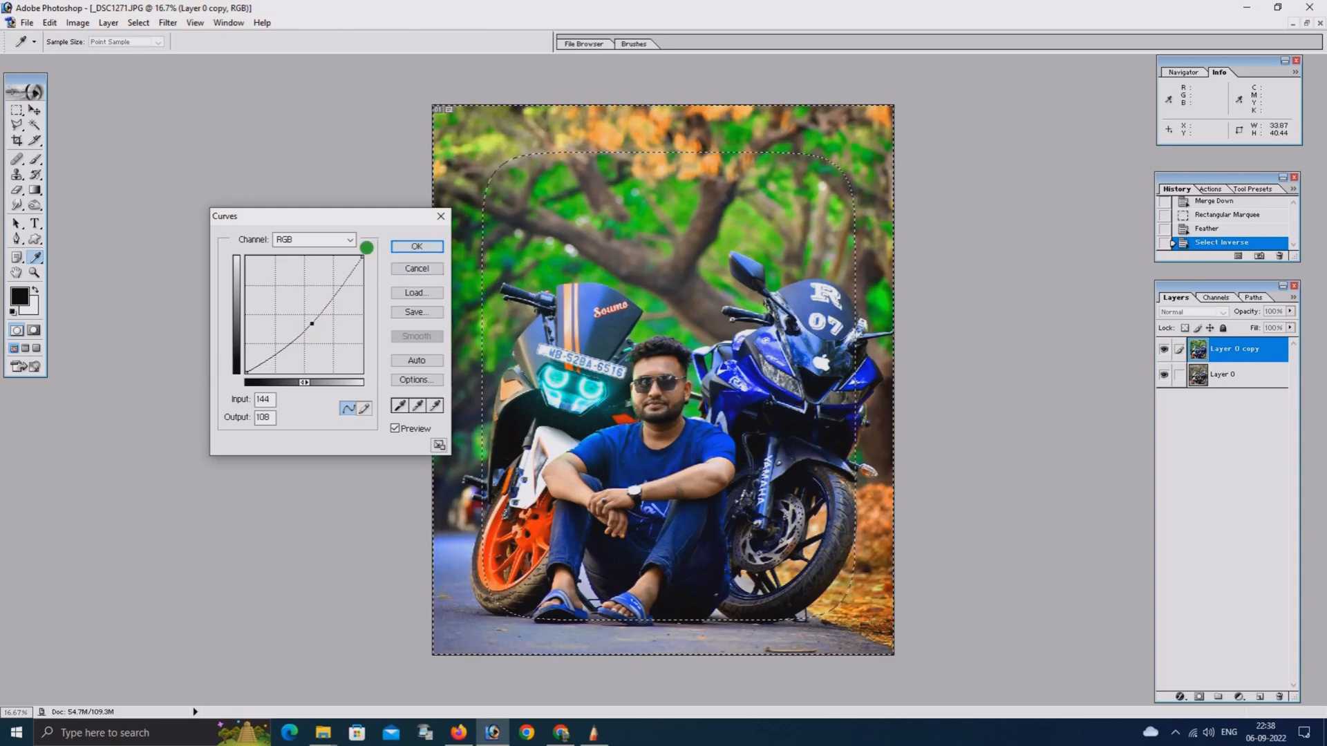
pyautogui.click(417, 246)
pyautogui.hotkey('ctrl', 'd')
pyautogui.press('m')
pyautogui.hotkey('ctrl', '-')
pyautogui.hotkey('ctrl', '-')
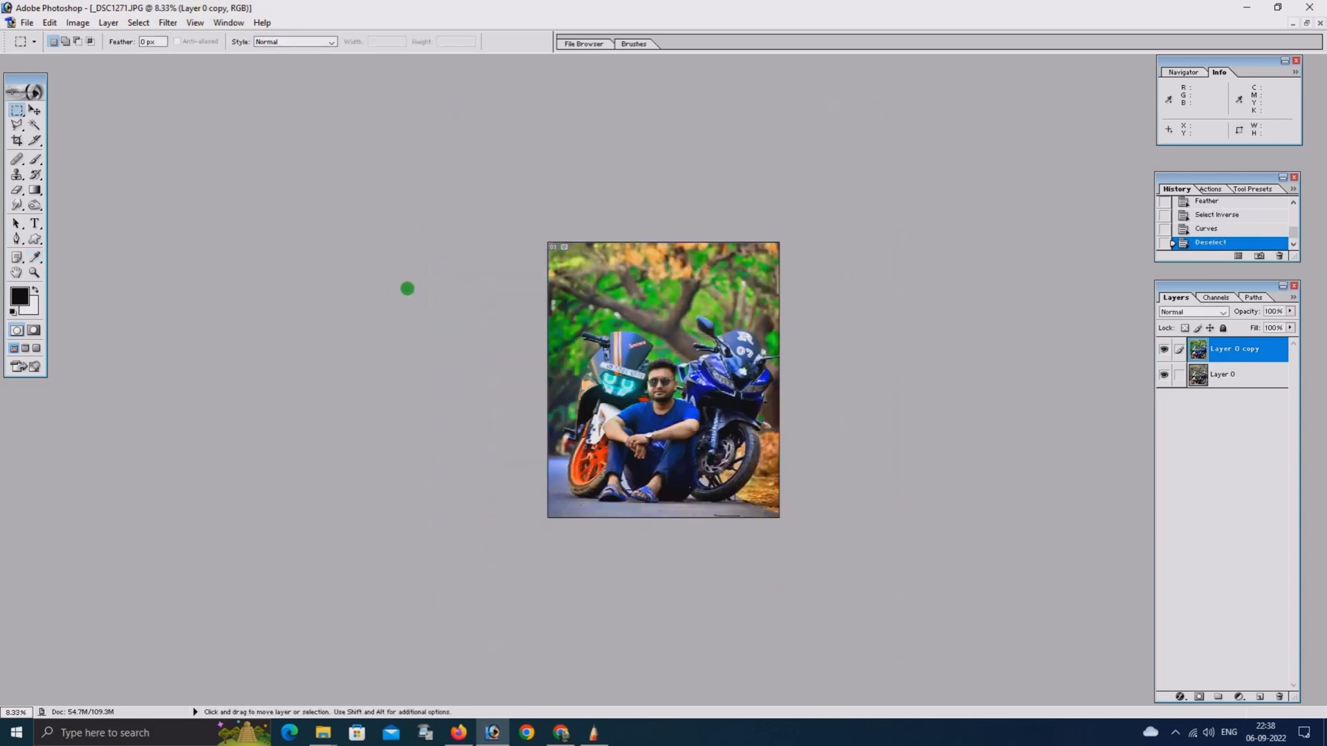
# Brighten the whole photo slightly with an RGB curve of input 121 and output 133
pyautogui.hotkey('ctrl', '+')
pyautogui.hotkey('ctrl', 'm')
pyautogui.click(302, 313)
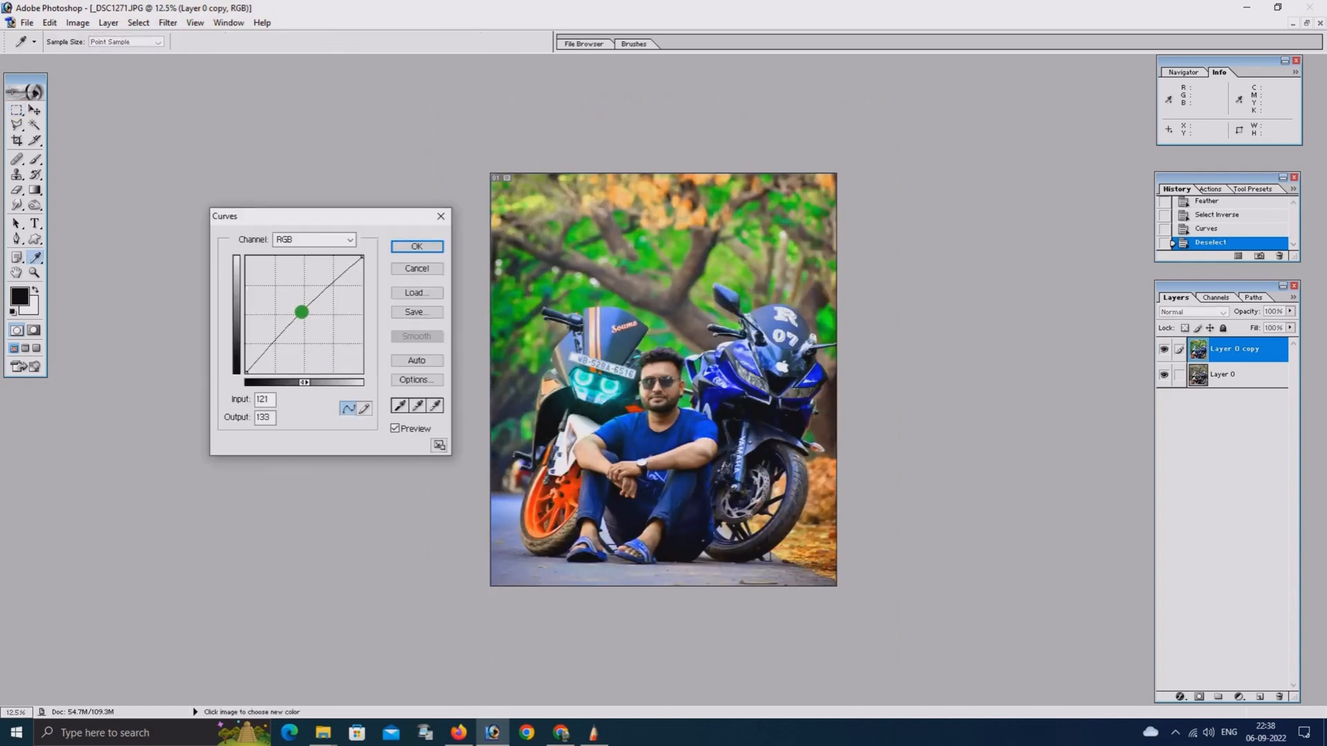
pyautogui.press('Return')
pyautogui.press('m')
# Examine the graded photo close up around the man and motorcycles and as a whole
pyautogui.hotkey('ctrl', '+')
pyautogui.hotkey('ctrl', '+')
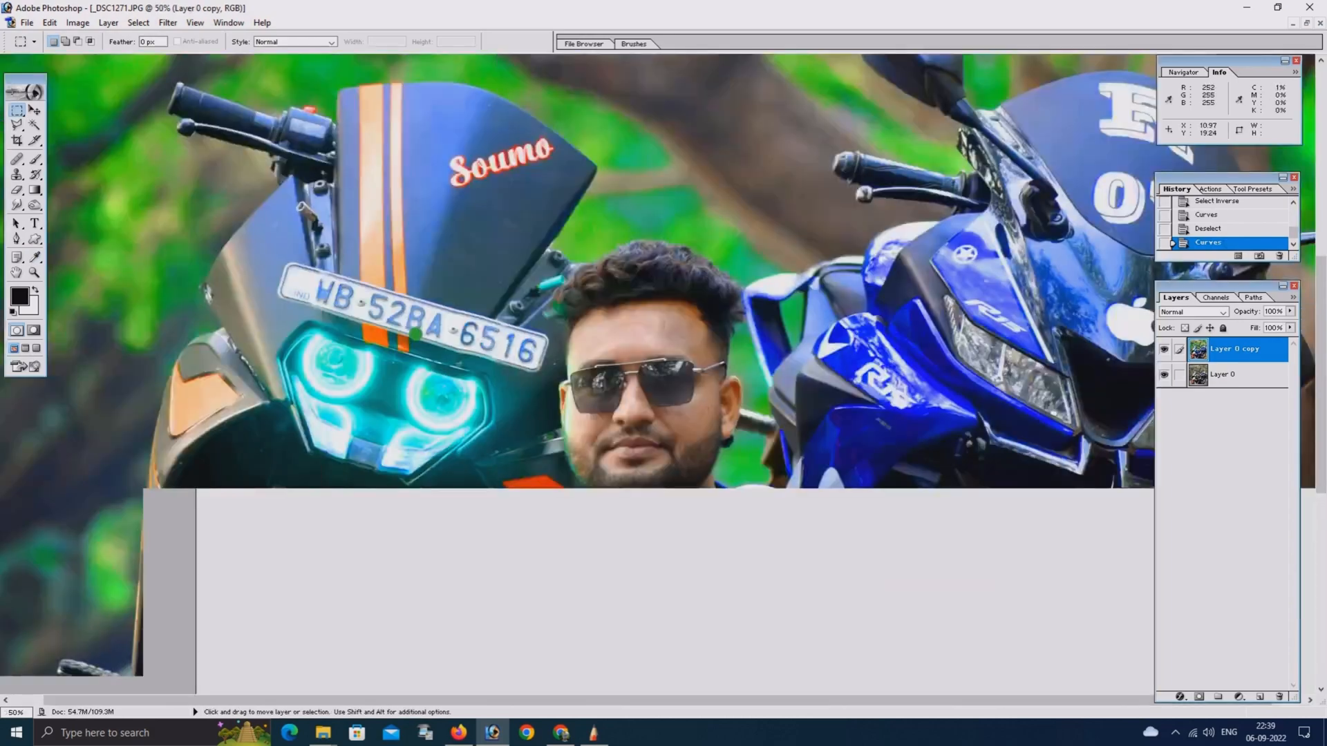
pyautogui.hotkey('ctrl', '-')
pyautogui.hotkey('ctrl', '-')
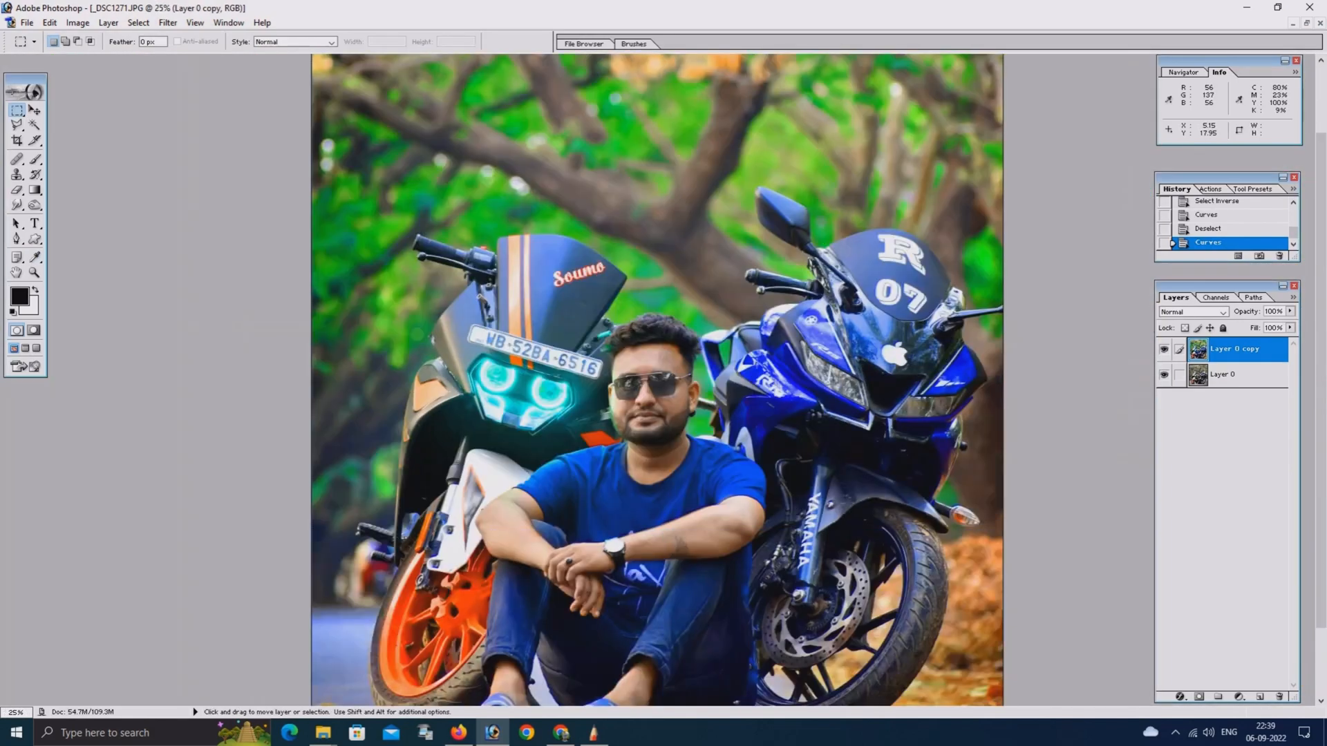
pyautogui.hotkey('ctrl', '-')
pyautogui.hotkey('ctrl', '-')
pyautogui.hotkey('ctrl', '+')
pyautogui.hotkey('ctrl', '+')
pyautogui.scroll(-3, 656, 380)
# Add a Hue/Saturation adjustment layer and set its Yellows to hue -4, saturation +8 and lightness +14
pyautogui.click(1251, 687)
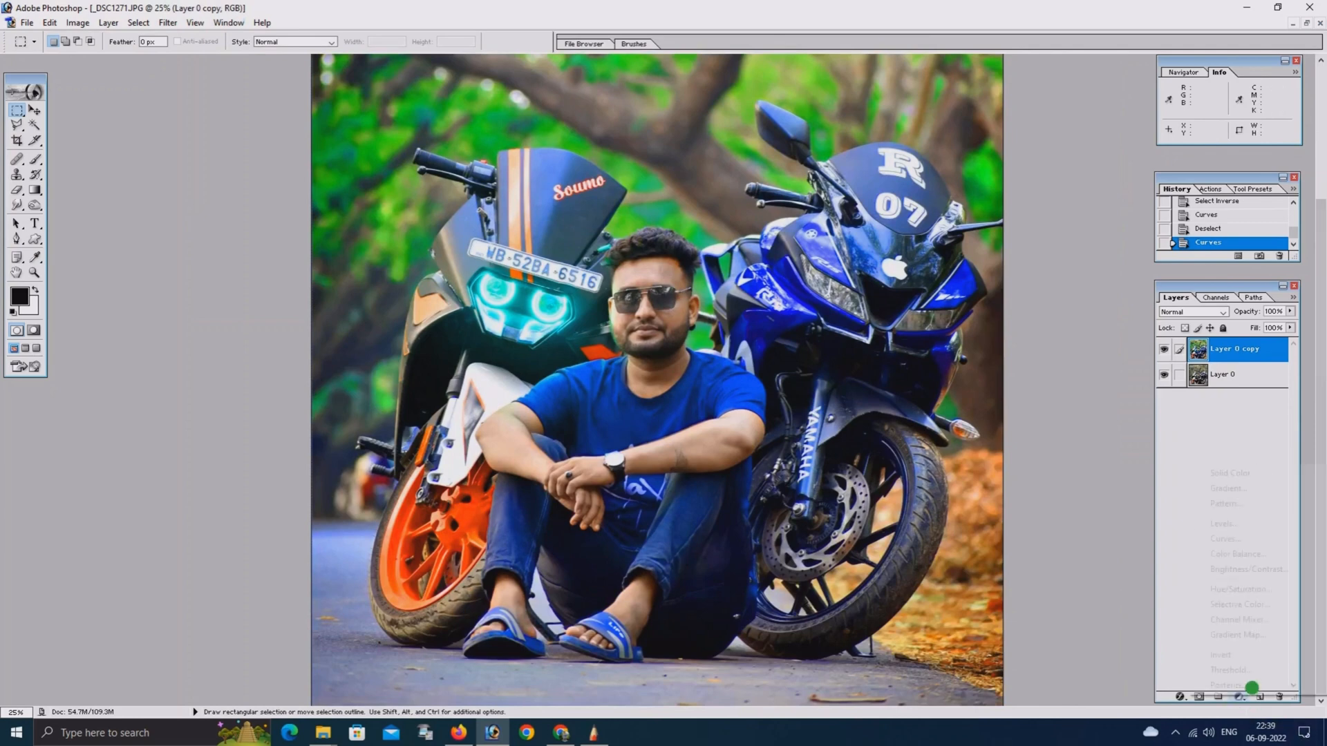
pyautogui.click(1225, 590)
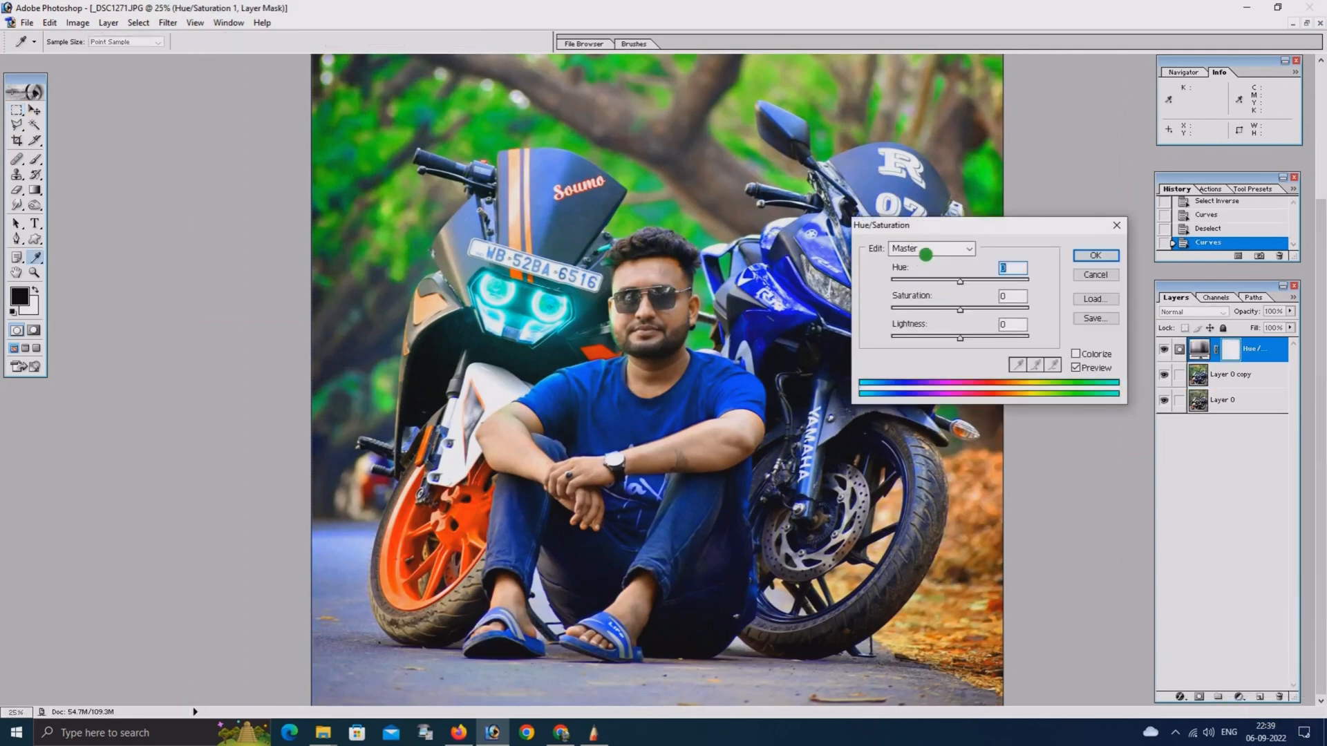
pyautogui.click(920, 248)
pyautogui.click(920, 284)
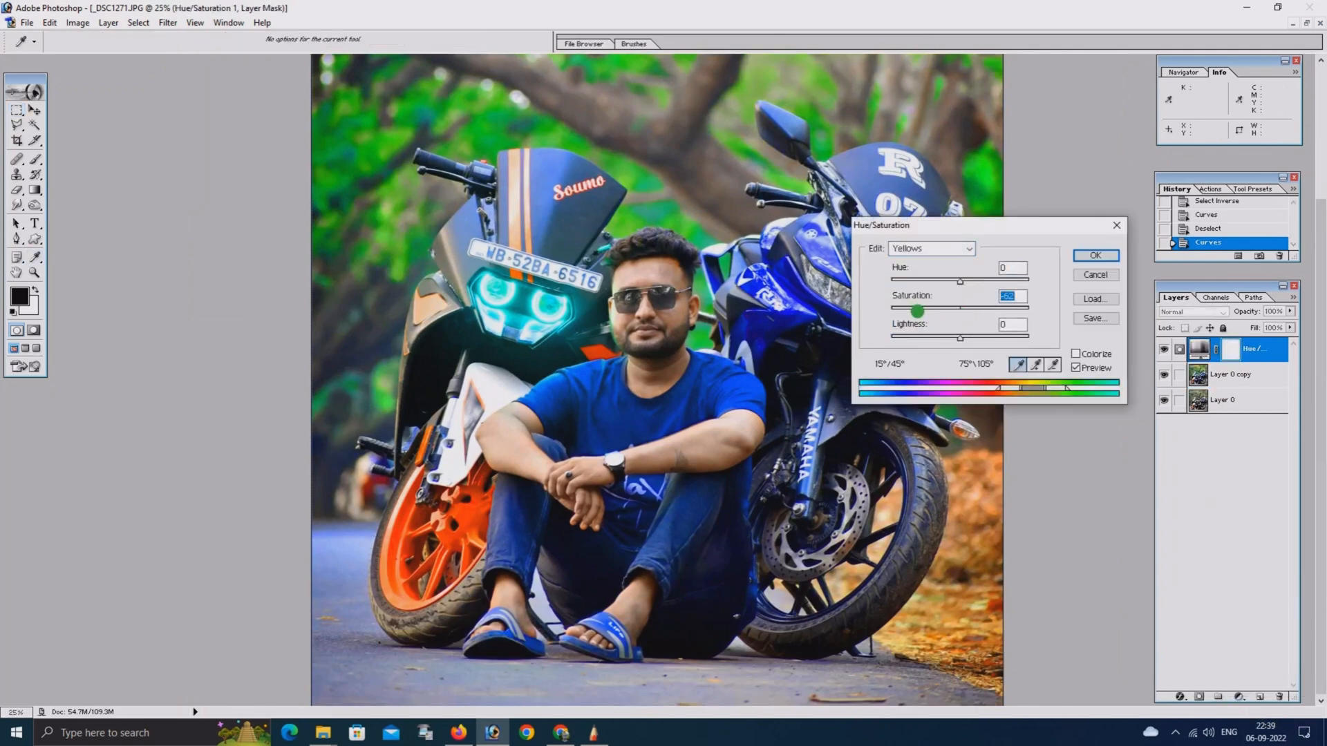
pyautogui.moveTo(919, 309); pyautogui.dragTo(969, 337)
pyautogui.moveTo(960, 280)
pyautogui.mouseDown()
pyautogui.moveTo(985, 280)
pyautogui.moveTo(957, 284)
pyautogui.mouseUp()
pyautogui.click(965, 310)
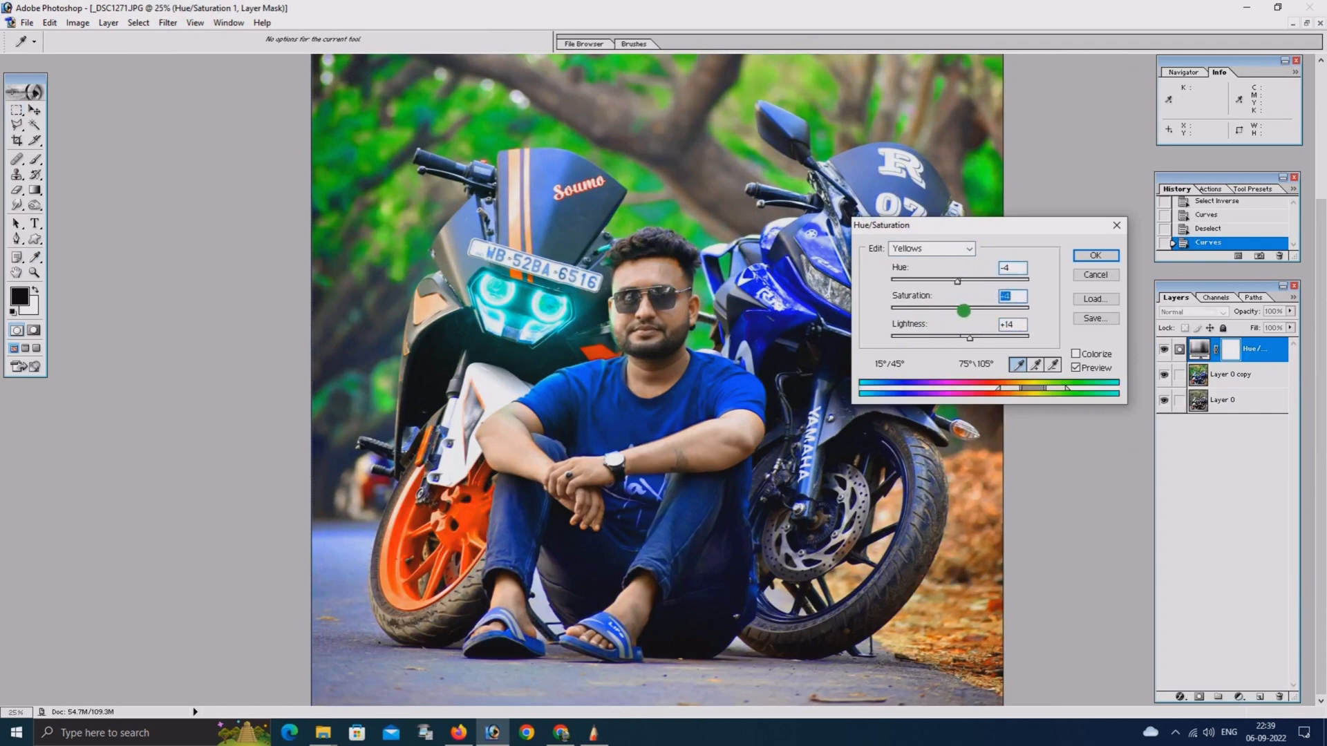
pyautogui.click(945, 254)
pyautogui.click(929, 284)
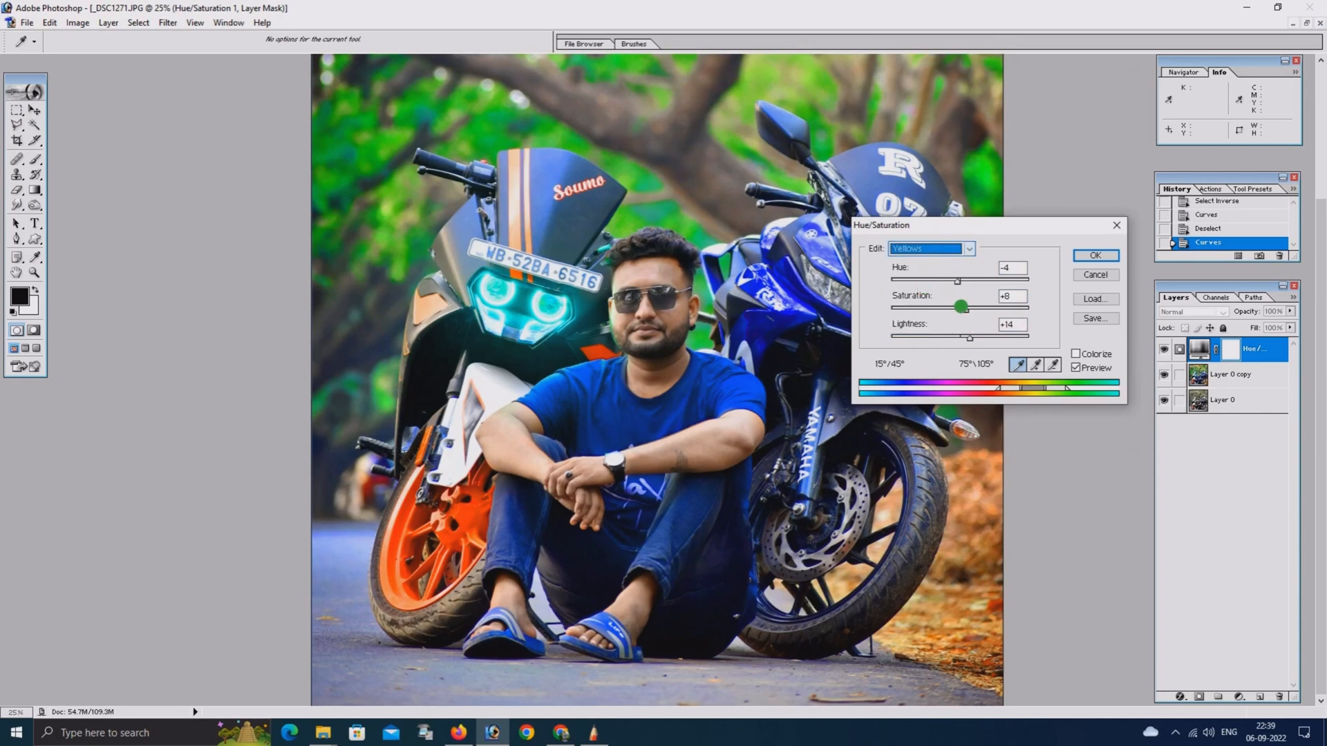
# Set the Reds of the Hue/Saturation layer to hue +3, saturation +30 and lightness +1
pyautogui.click(931, 250)
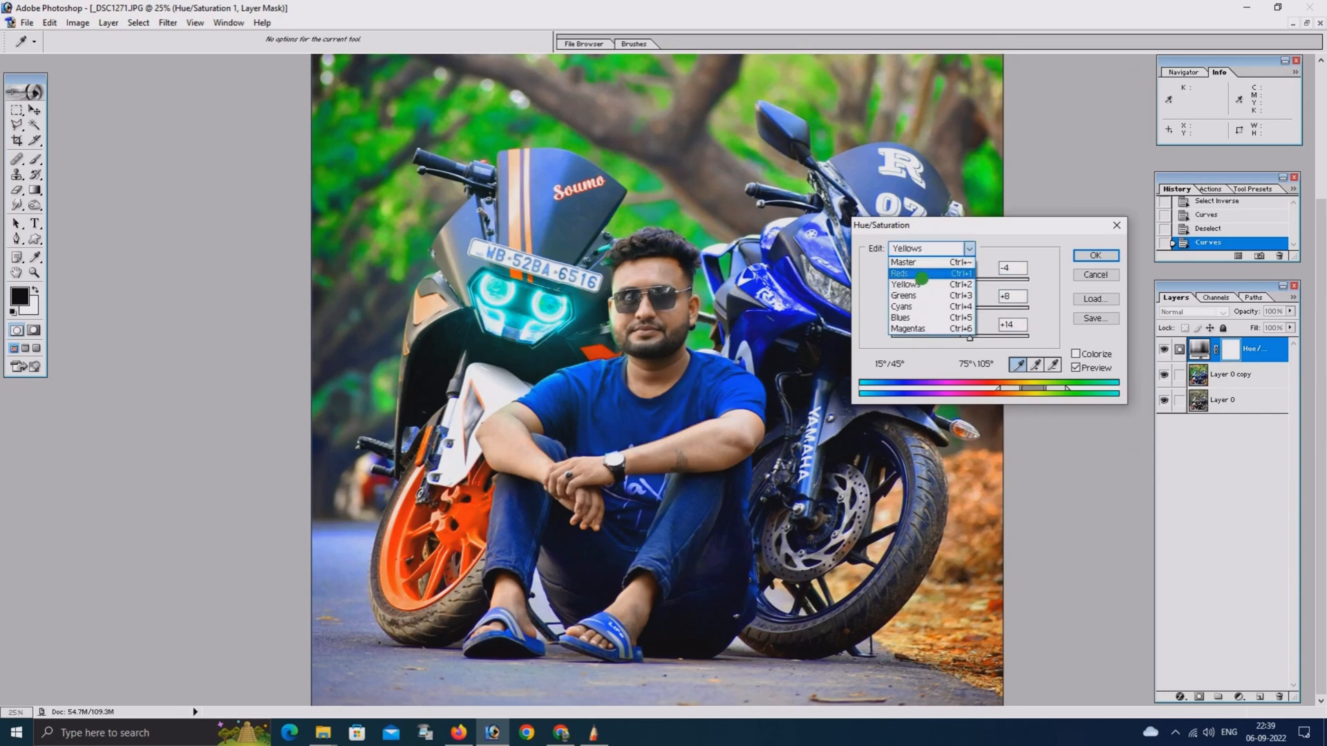
pyautogui.click(922, 278)
pyautogui.click(981, 310)
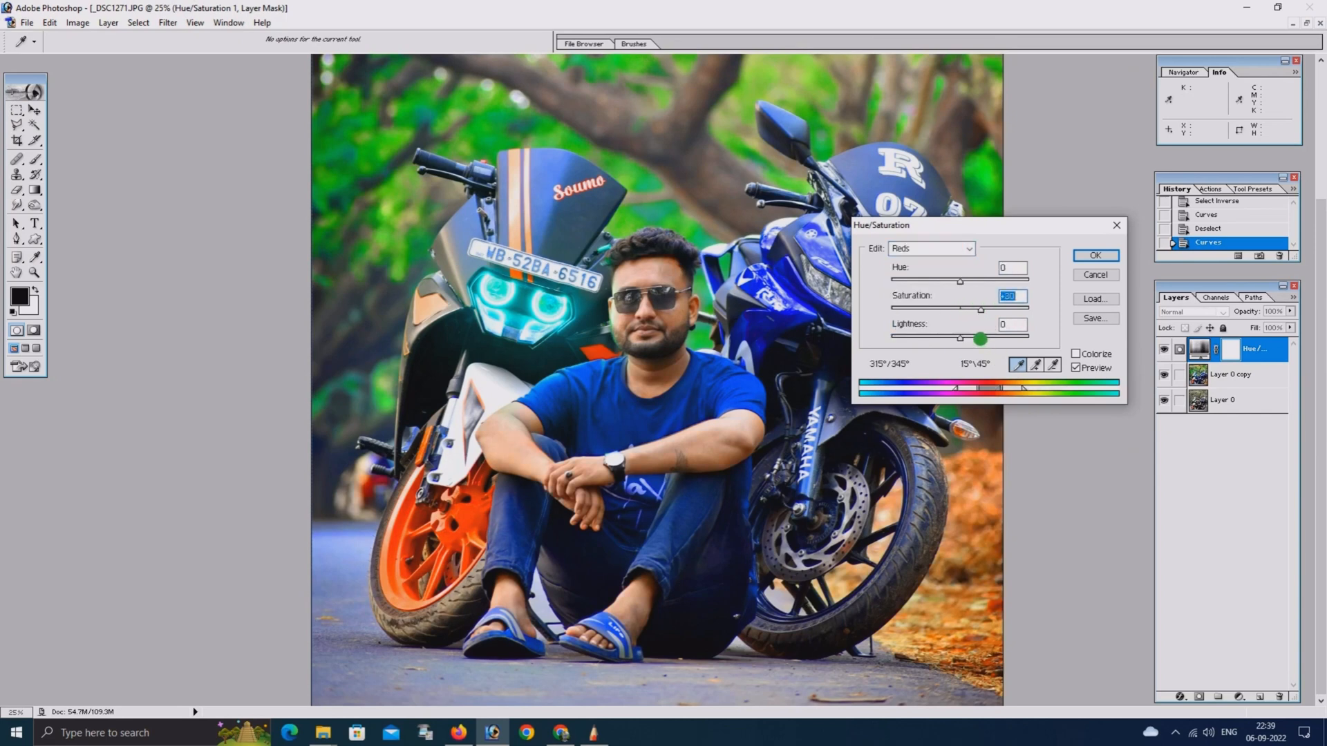
pyautogui.moveTo(980, 339); pyautogui.dragTo(961, 340)
pyautogui.moveTo(937, 284); pyautogui.dragTo(962, 284)
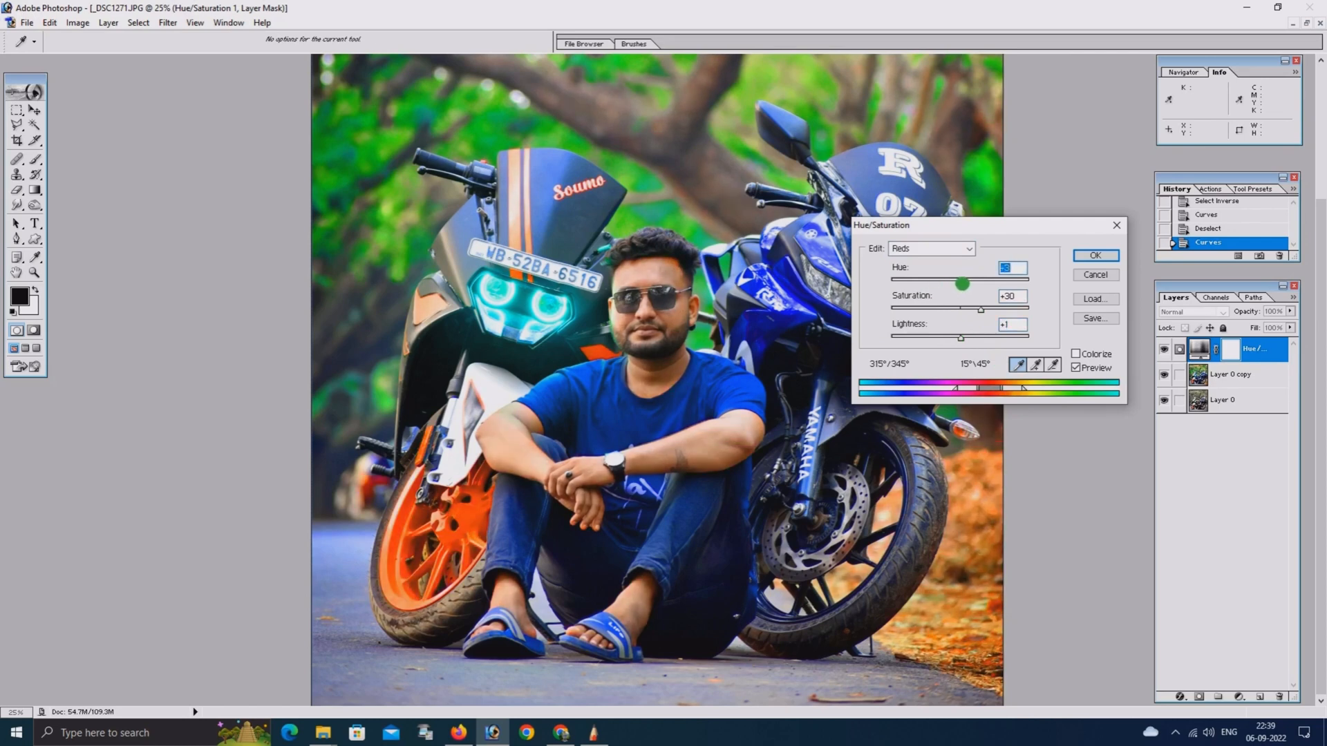
# Readjust the Yellows with a raised hue, saturation -36 and lightness +19, and apply the Hue/Saturation layer
pyautogui.click(941, 250)
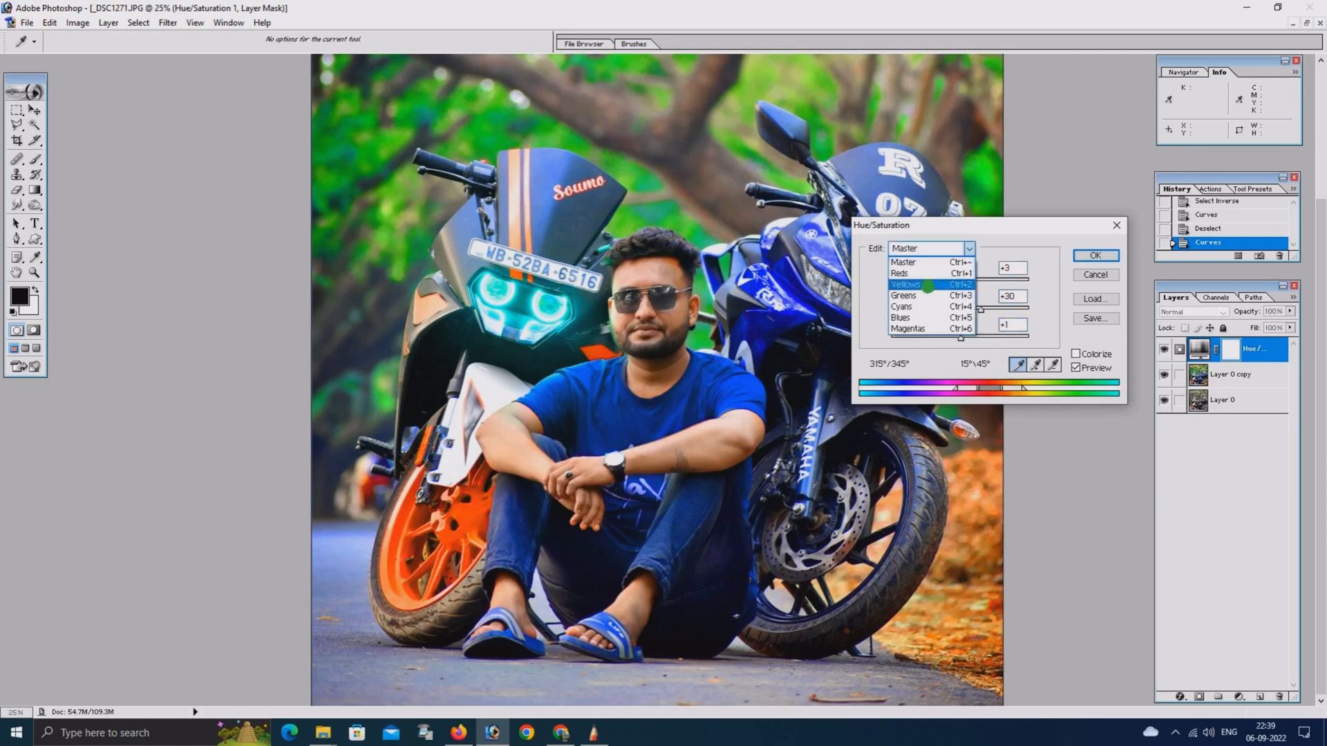
pyautogui.click(927, 286)
pyautogui.moveTo(921, 308); pyautogui.dragTo(953, 282)
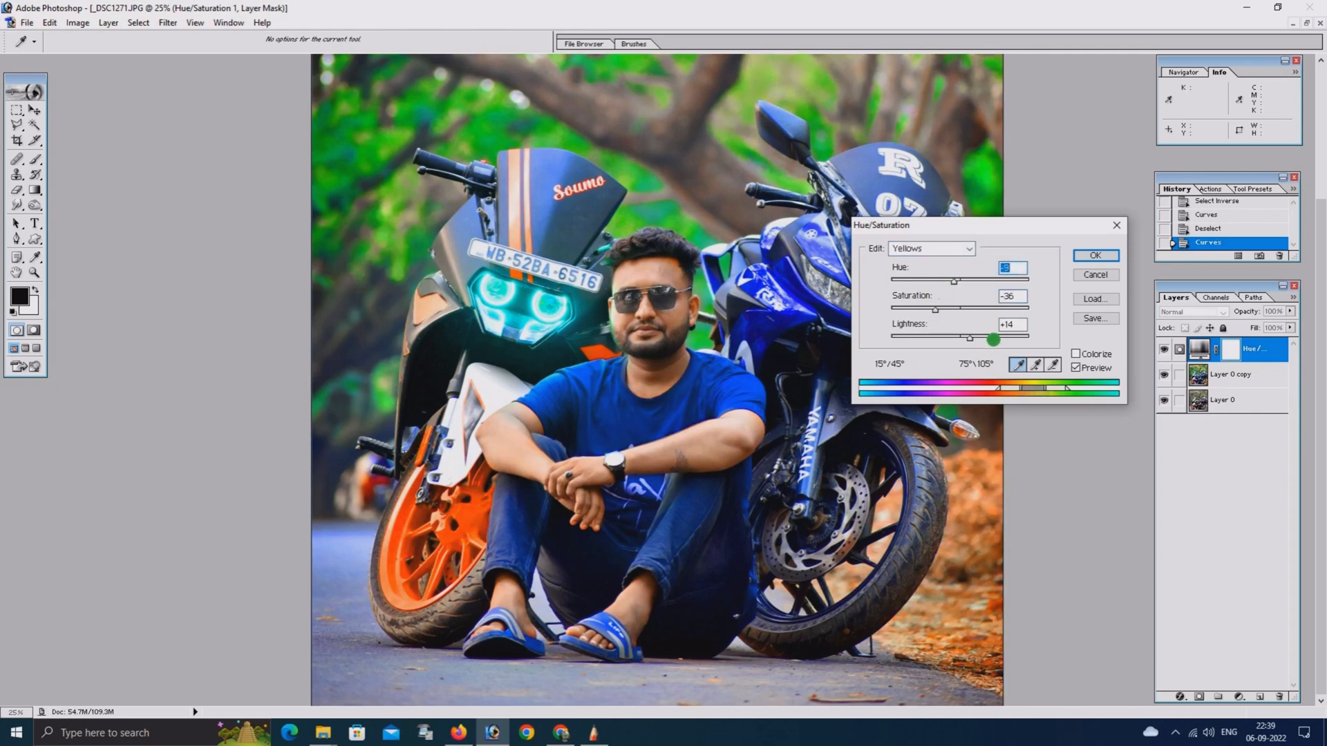
pyautogui.moveTo(993, 340); pyautogui.dragTo(973, 337)
pyautogui.moveTo(937, 284); pyautogui.dragTo(970, 284)
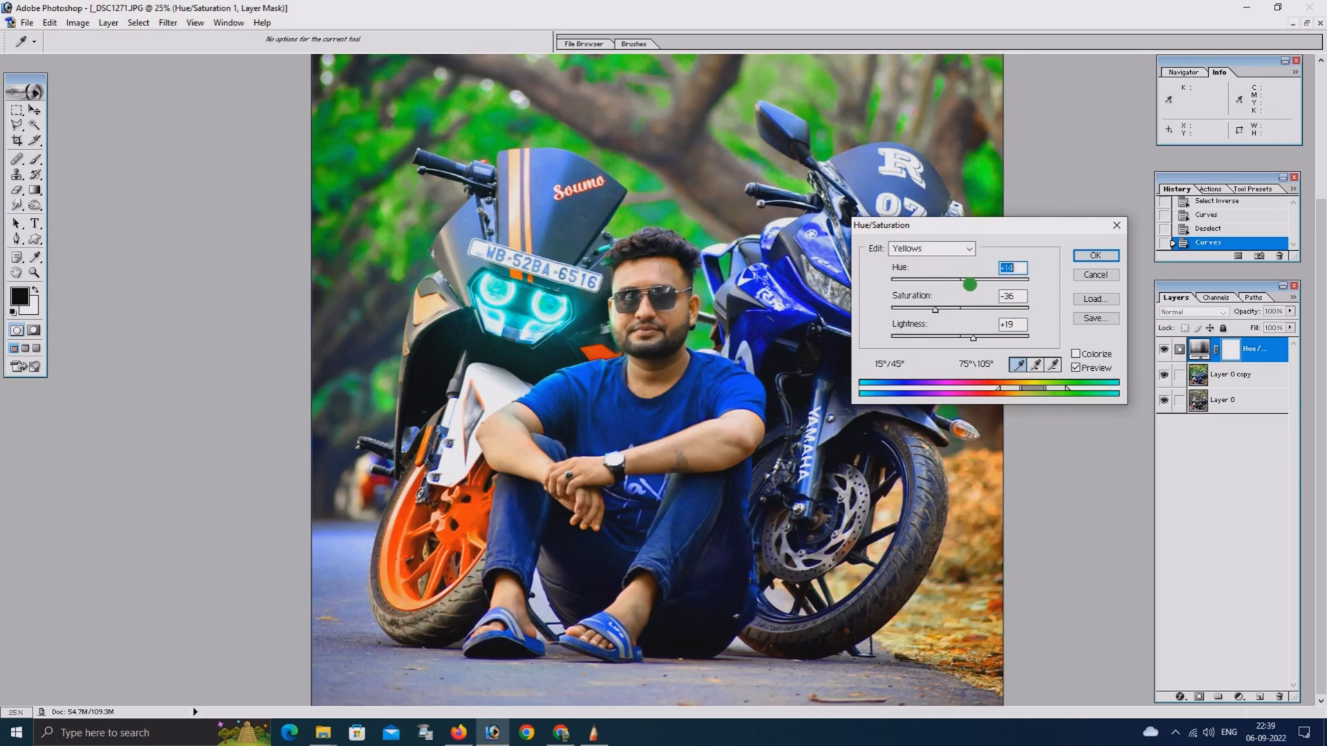
pyautogui.click(1093, 254)
# Examine the colours of the whole photo and the man's face and skin tones close up
pyautogui.hotkey('ctrl', '-')
pyautogui.hotkey('ctrl', '-')
pyautogui.hotkey('ctrl', '-')
pyautogui.hotkey('ctrl', '-')
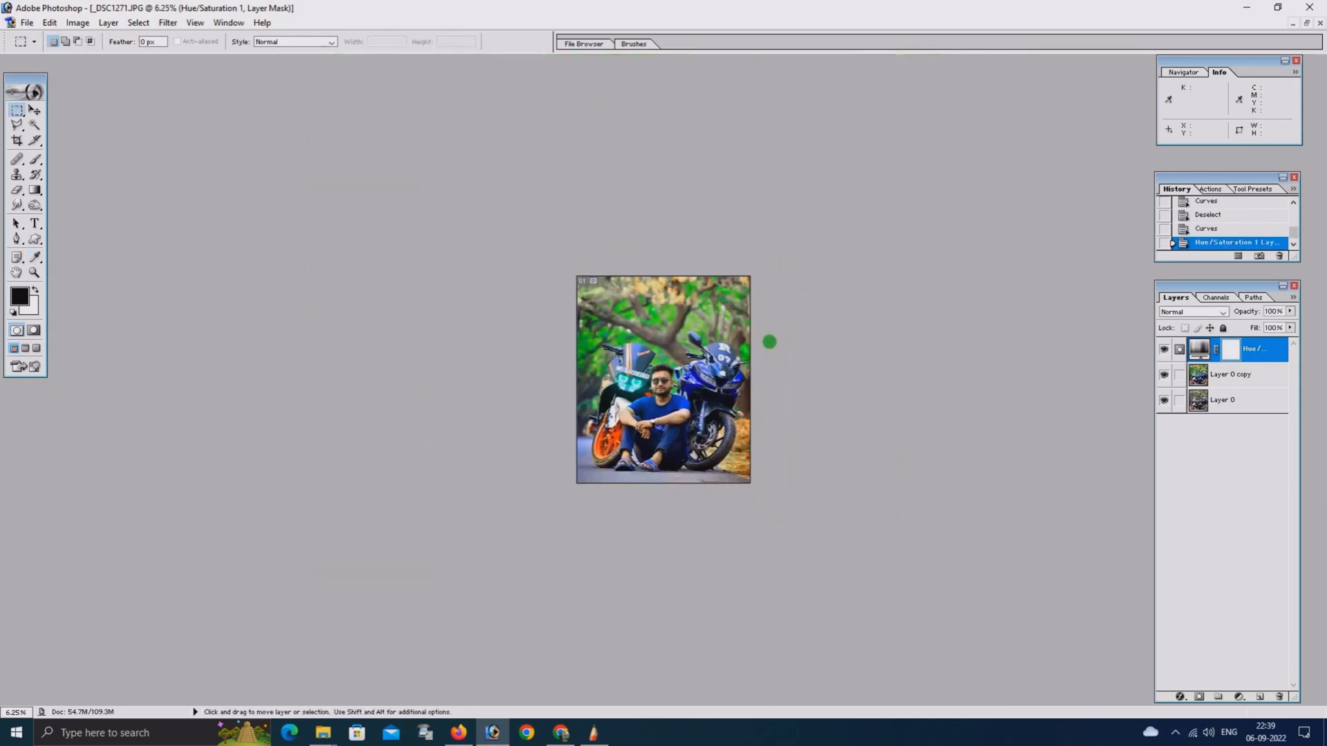
pyautogui.hotkey('ctrl', '+')
pyautogui.hotkey('ctrl', '+')
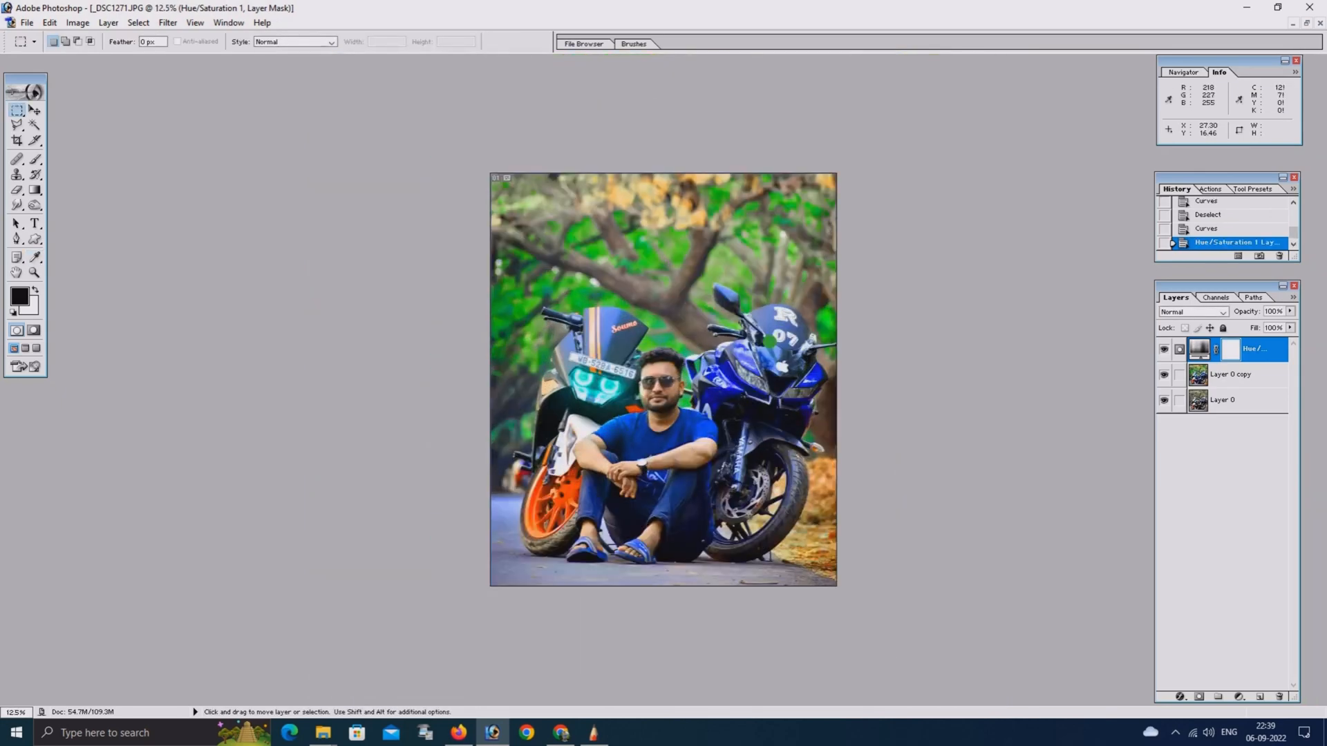
pyautogui.hotkey('ctrl', '+')
pyautogui.hotkey('ctrl', '+')
pyautogui.hotkey('ctrl', '+')
pyautogui.hotkey('ctrl', '+')
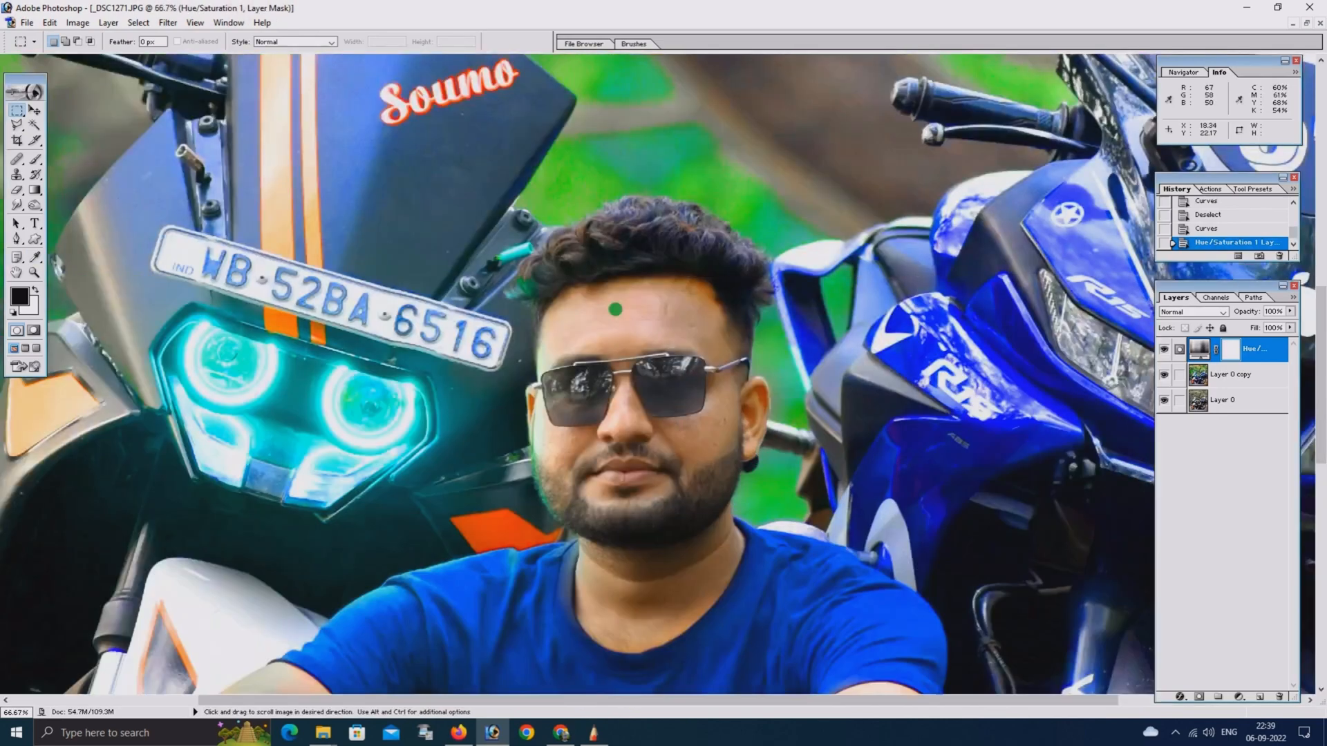
pyautogui.hotkey('ctrl', '+')
pyautogui.click(1175, 733)
pyautogui.click(1147, 704)
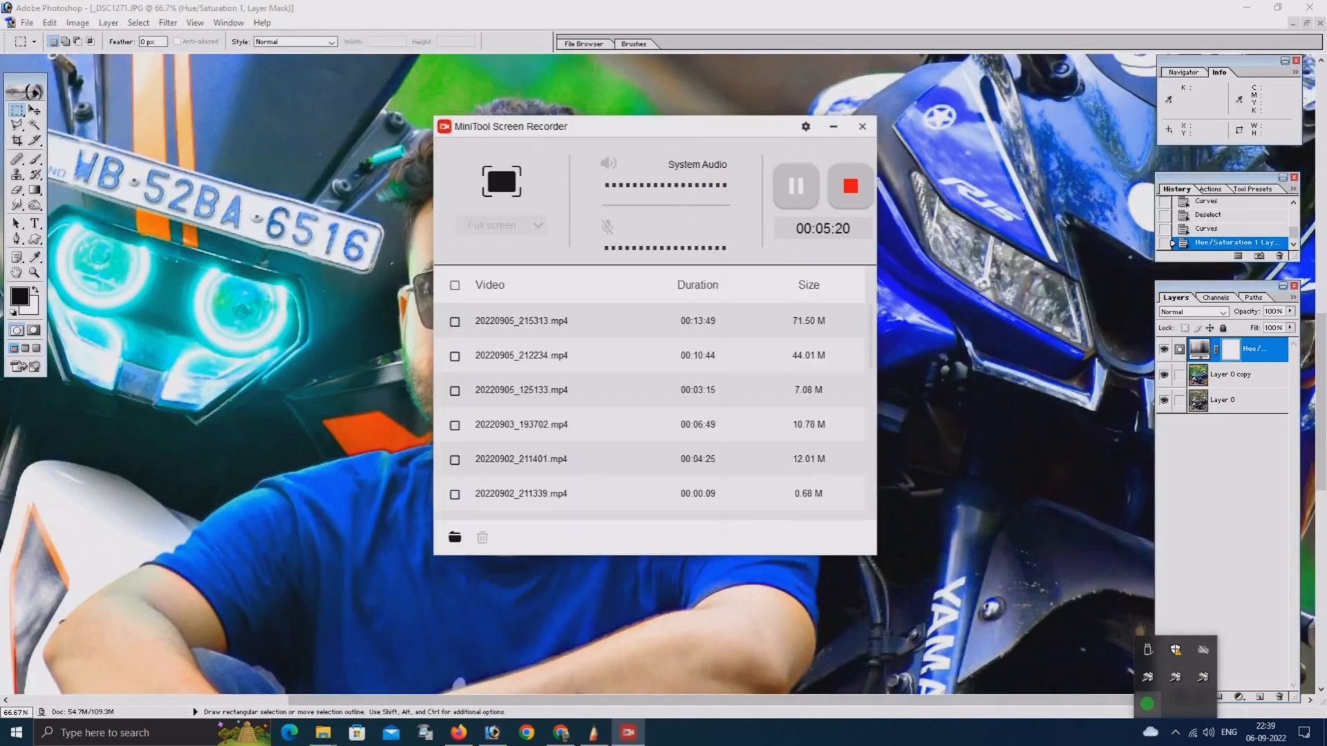
pyautogui.click(833, 126)
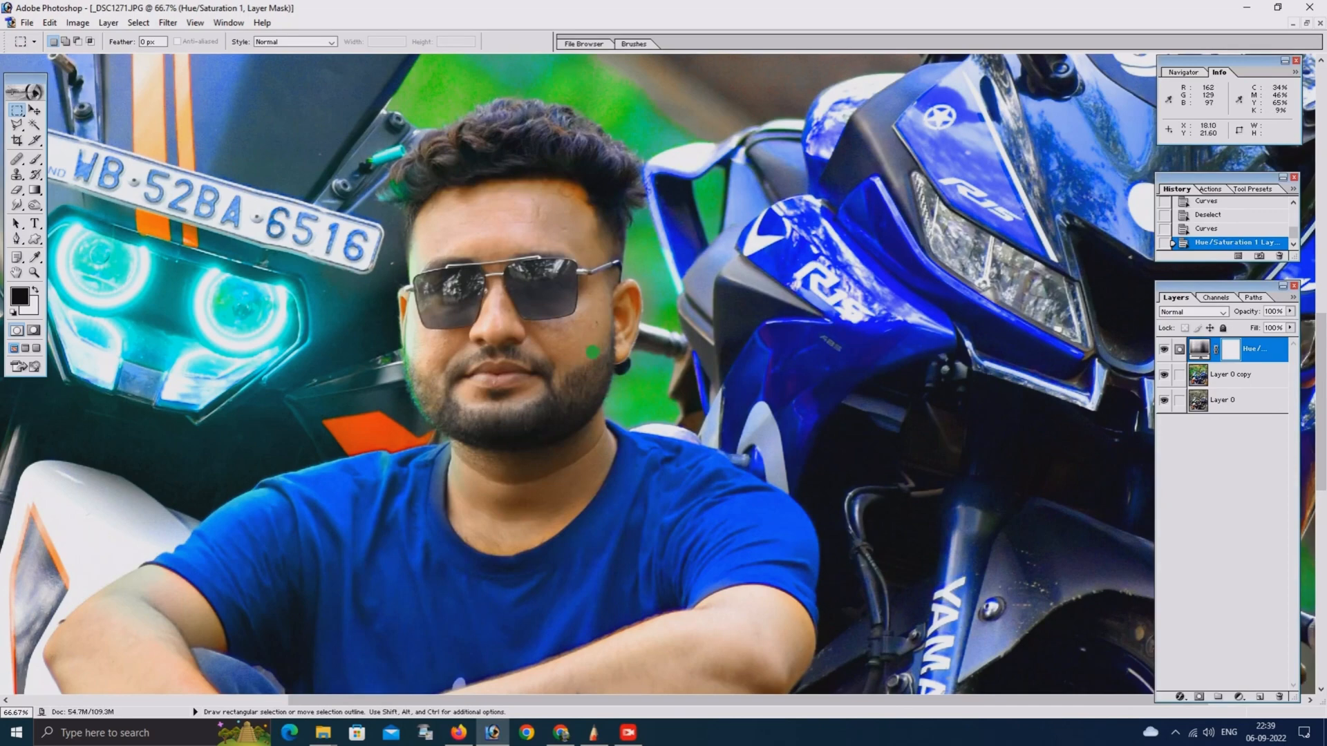
# Export the graded photo for the web as a high-quality JPEG at quality 78, saved to the Desktop as _DSC1271
pyautogui.hotkey('ctrl', '-')
pyautogui.hotkey('ctrl', '-')
pyautogui.hotkey('ctrl', '-')
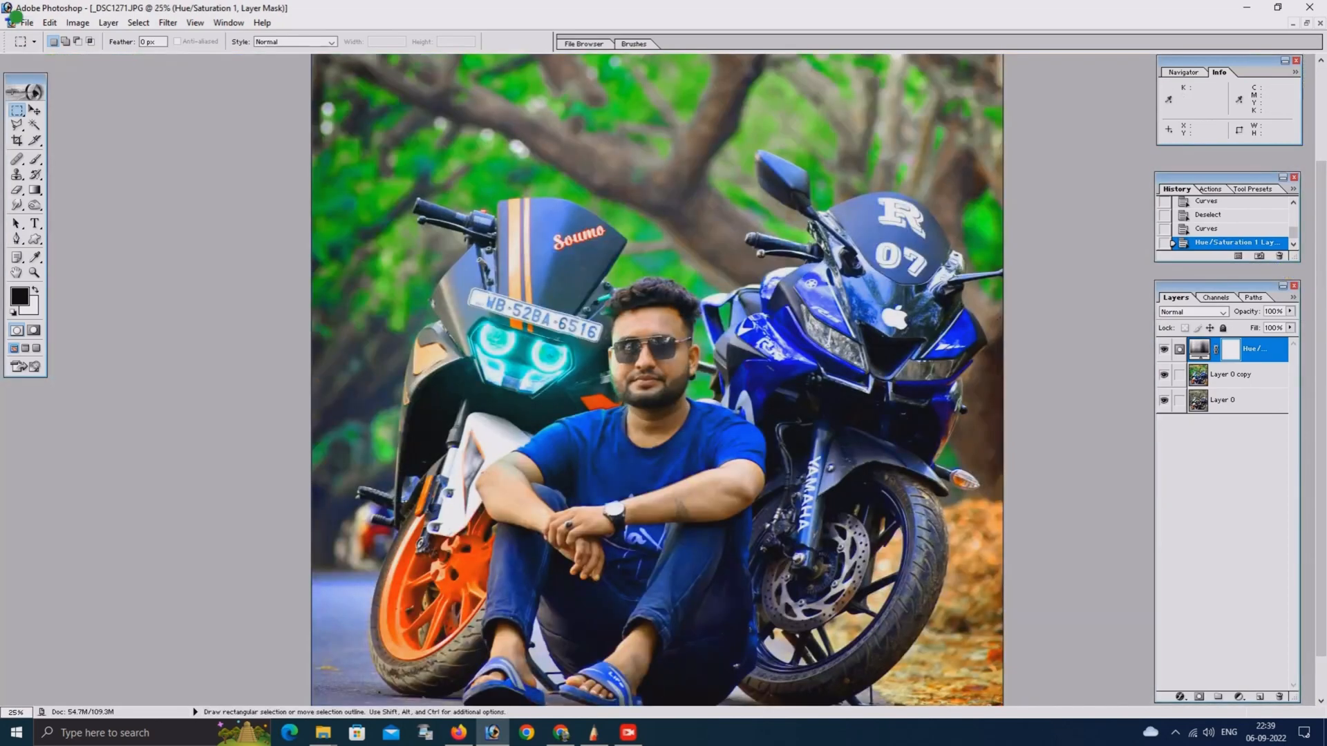
pyautogui.click(27, 22)
pyautogui.click(76, 166)
pyautogui.click(598, 395)
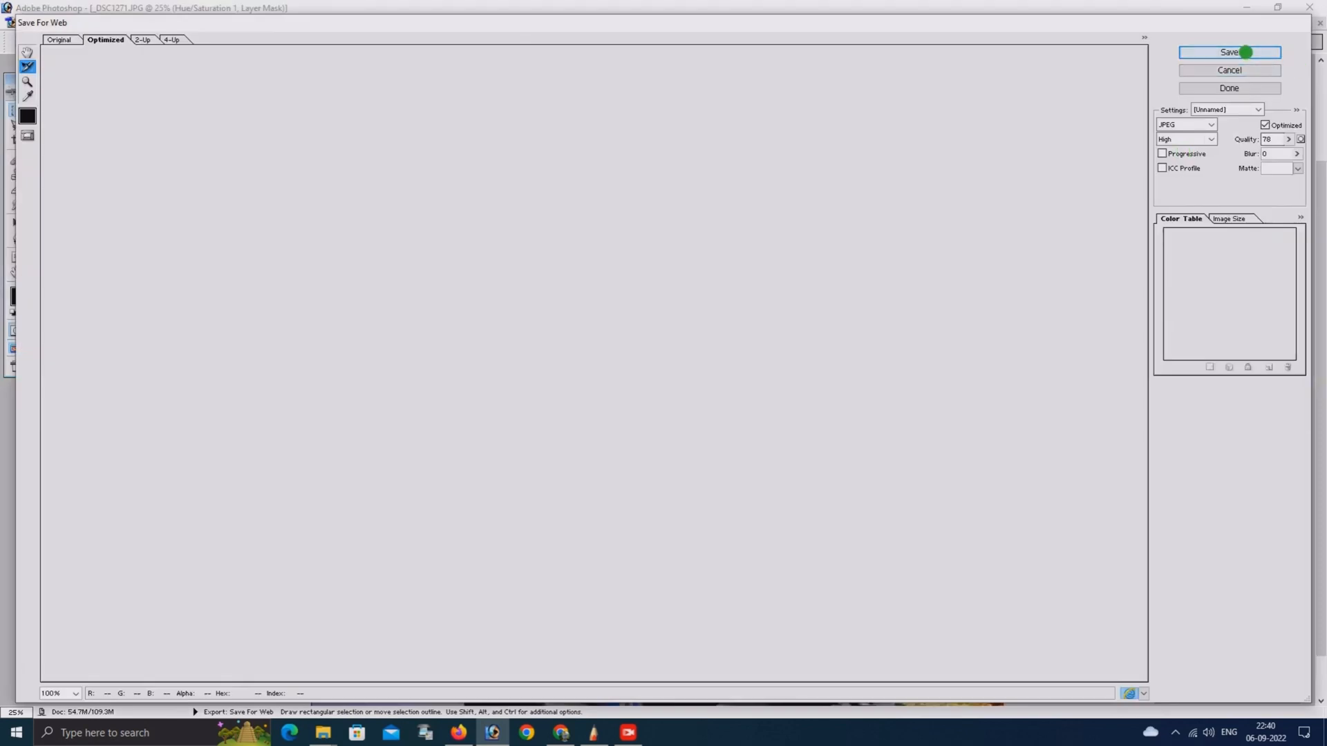
pyautogui.click(1245, 52)
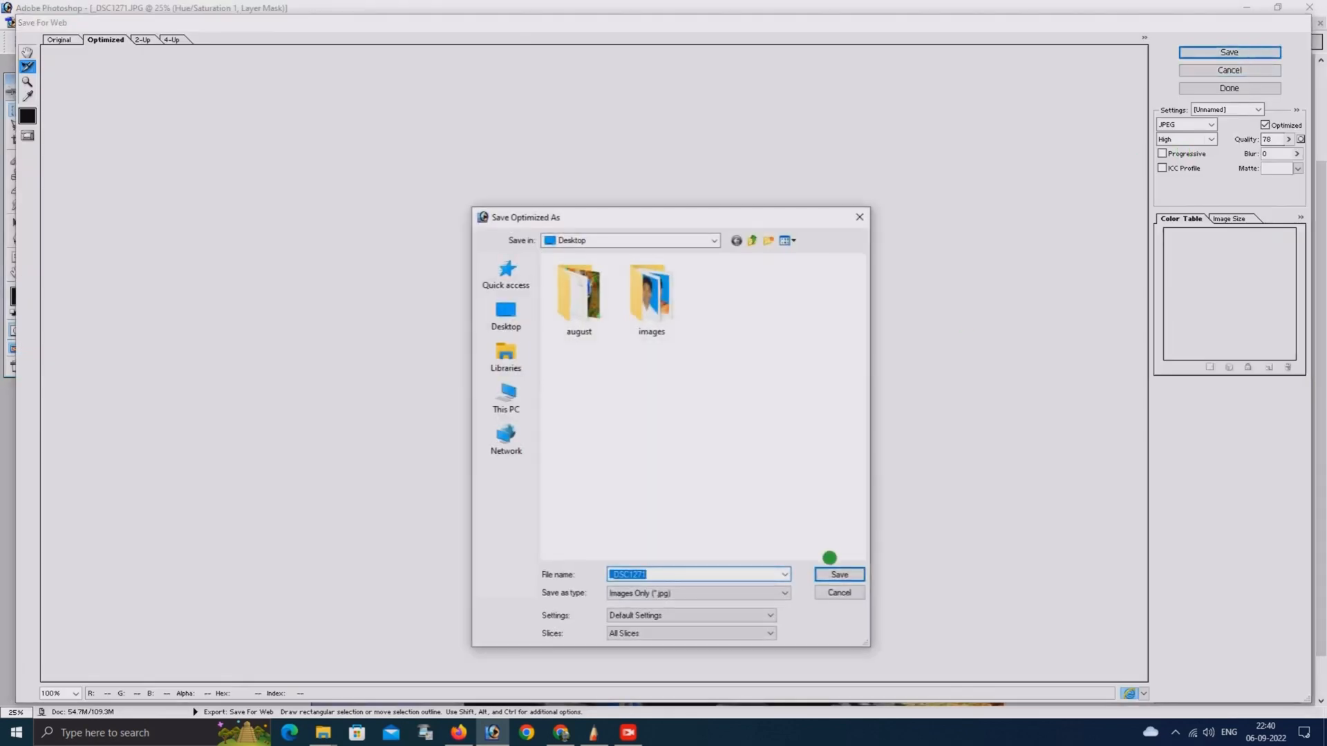
pyautogui.click(826, 573)
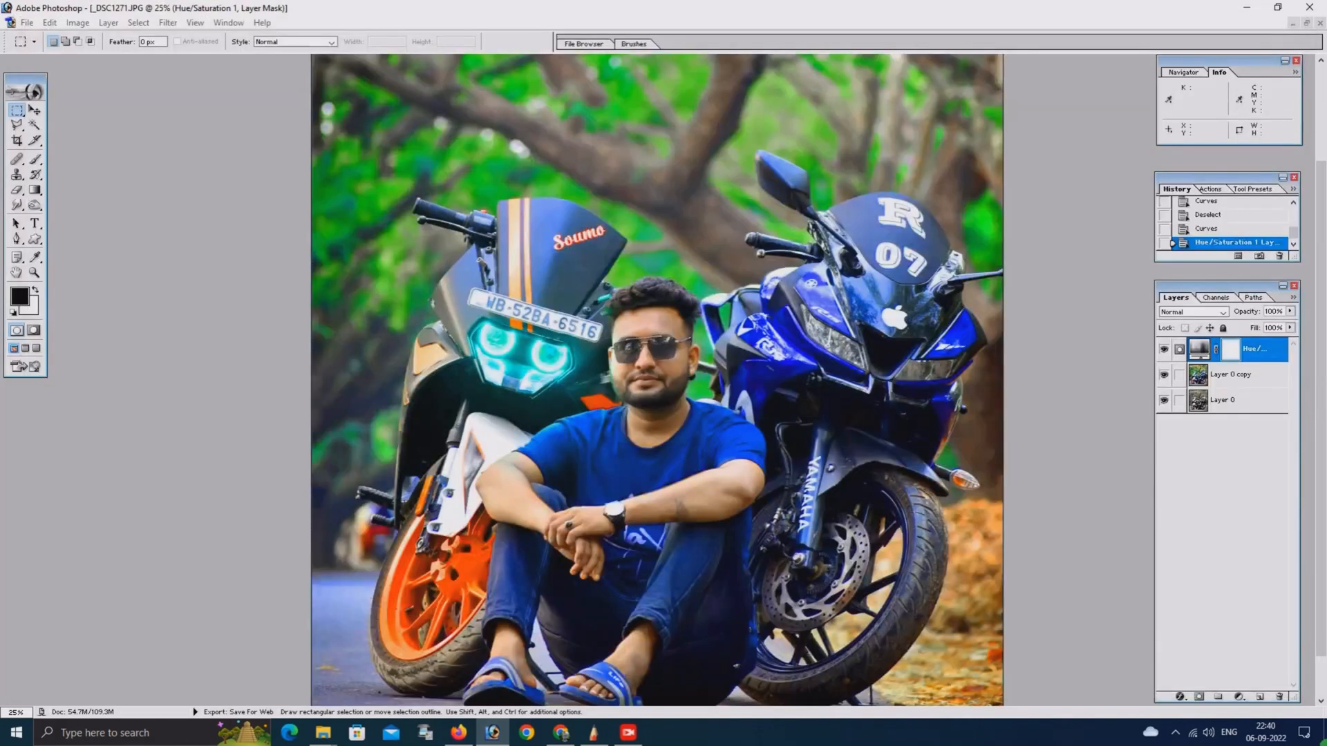
# Open the exported _DSC1271 image from the desktop in Autodesk SketchBook, discarding the changes to the document already open there
pyautogui.click(1324, 743)
pyautogui.rightClick(591, 161)
pyautogui.click(622, 200)
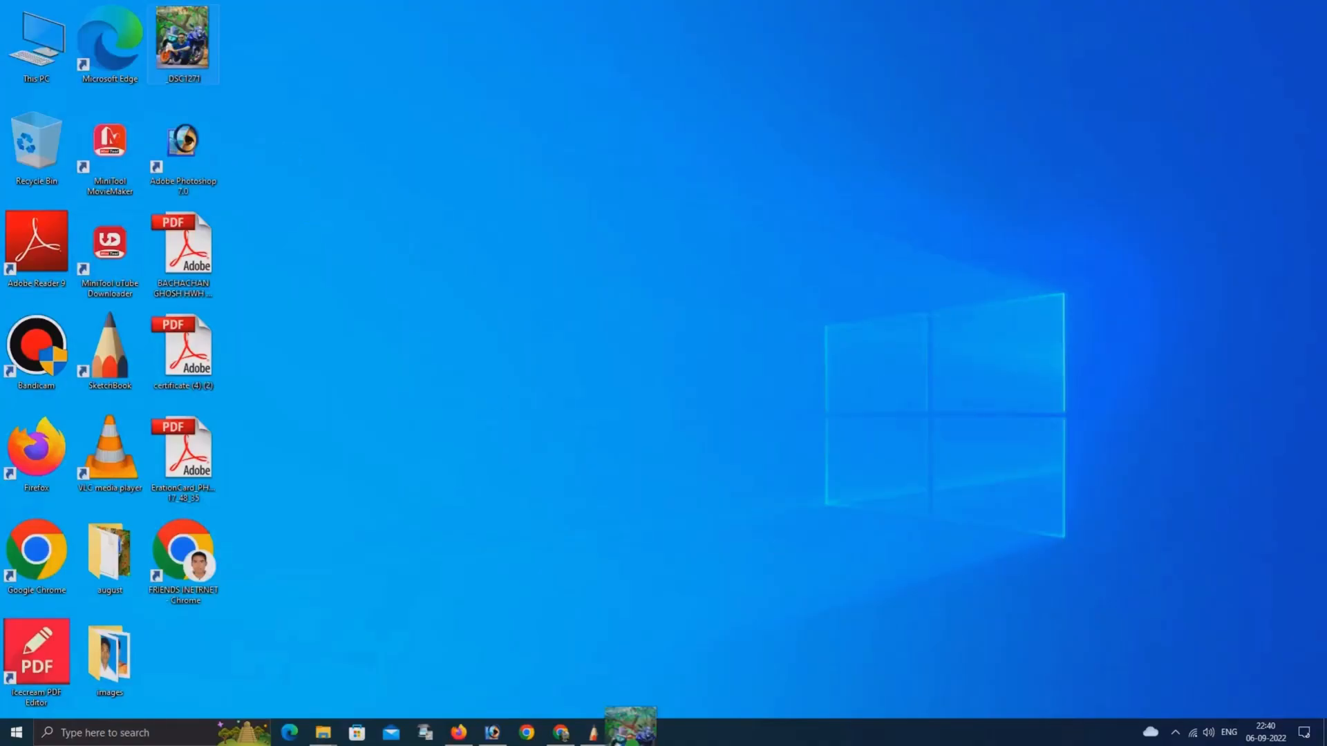
pyautogui.click(593, 729)
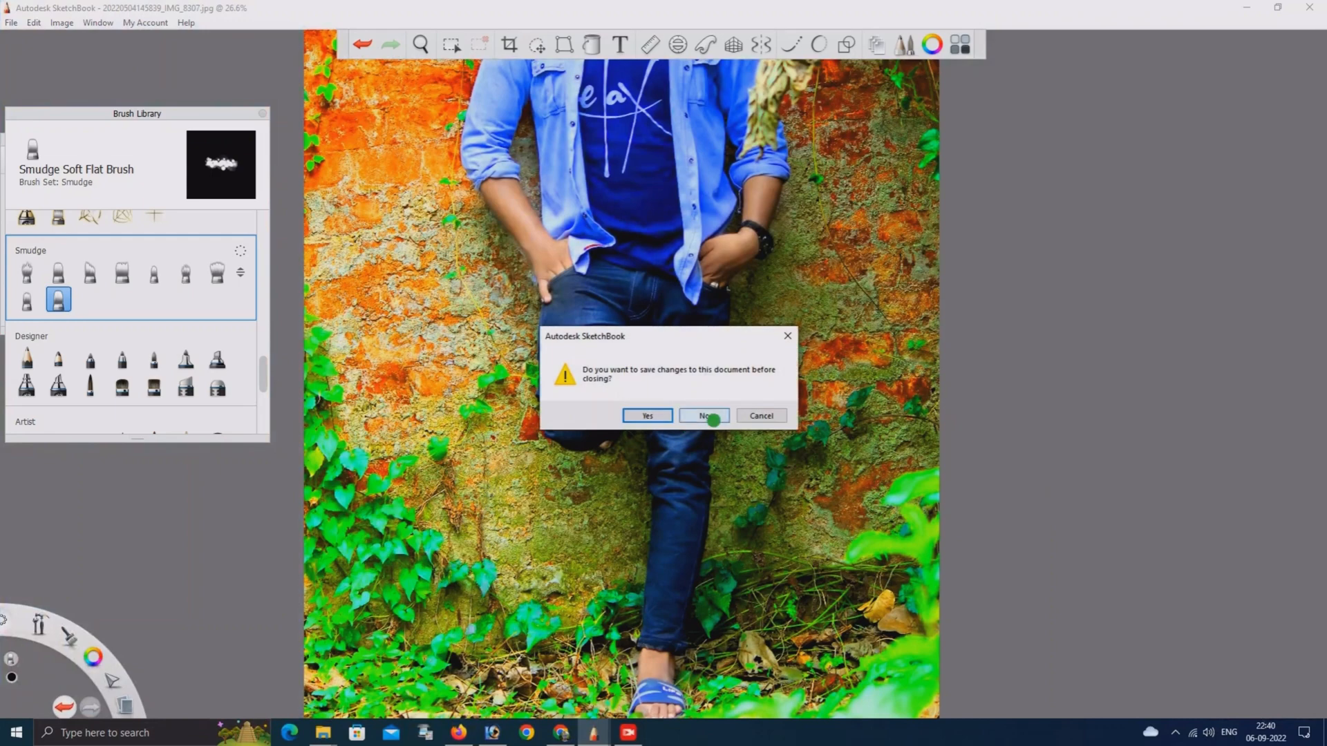
pyautogui.click(706, 416)
# Smooth the skin of the man's forehead with an enlarged Smudge Soft Flat Brush
pyautogui.scroll(2, 638, 420)
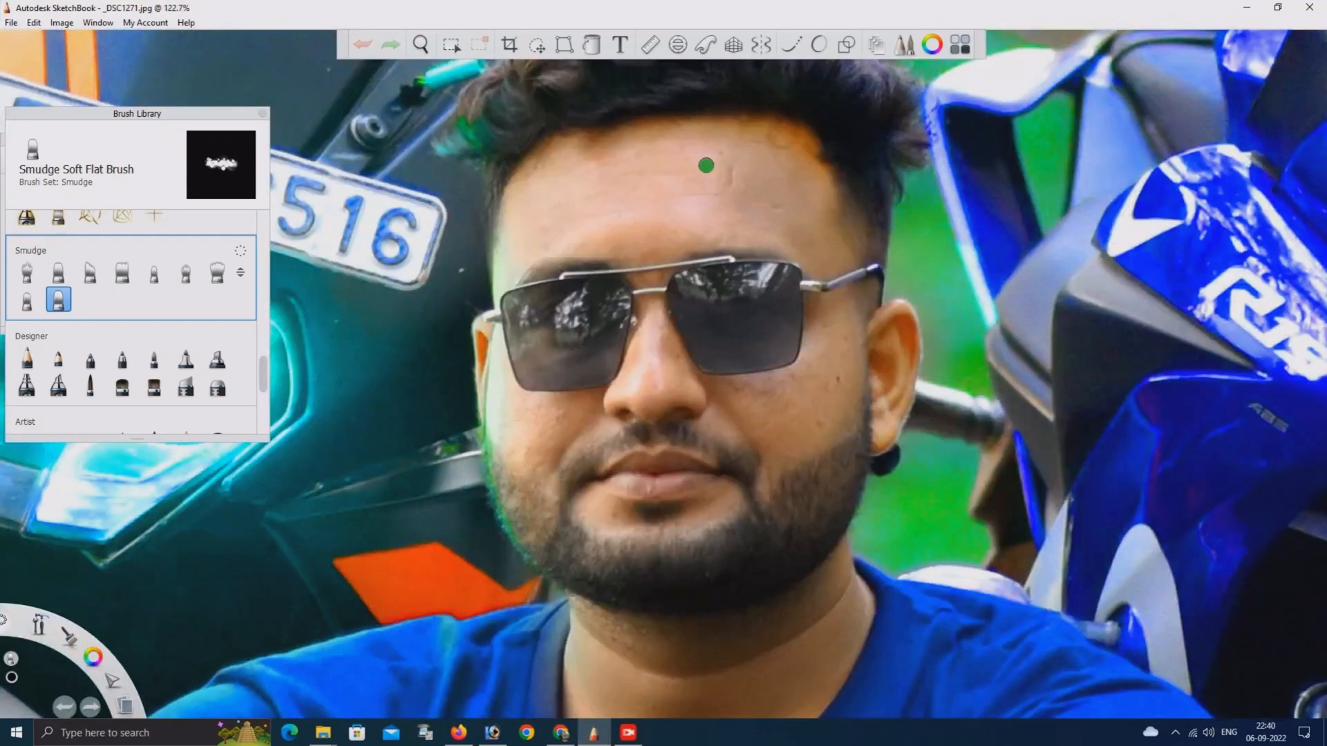
pyautogui.press(']')
pyautogui.press(']')
pyautogui.click(752, 194)
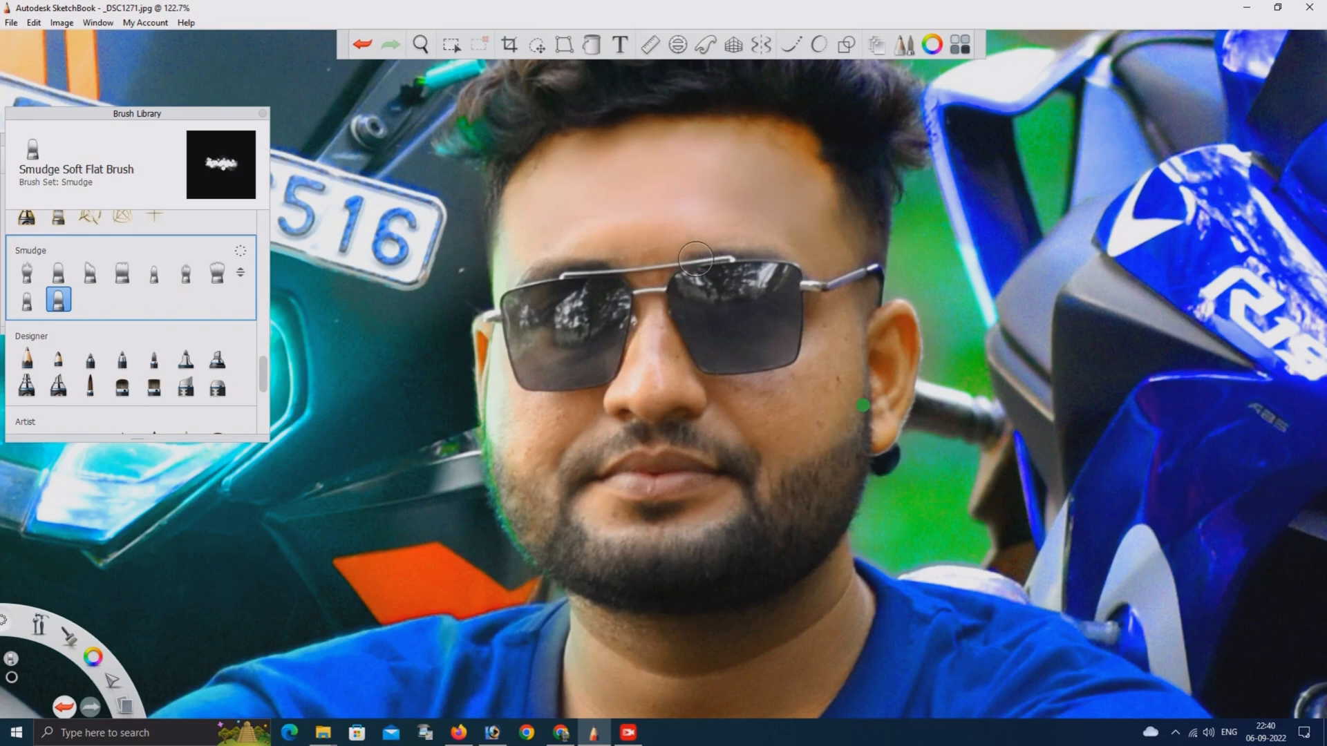
# Smooth the cheeks and nose around the sunglasses with the smudge brush, starting at size 30.2
pyautogui.press(']')
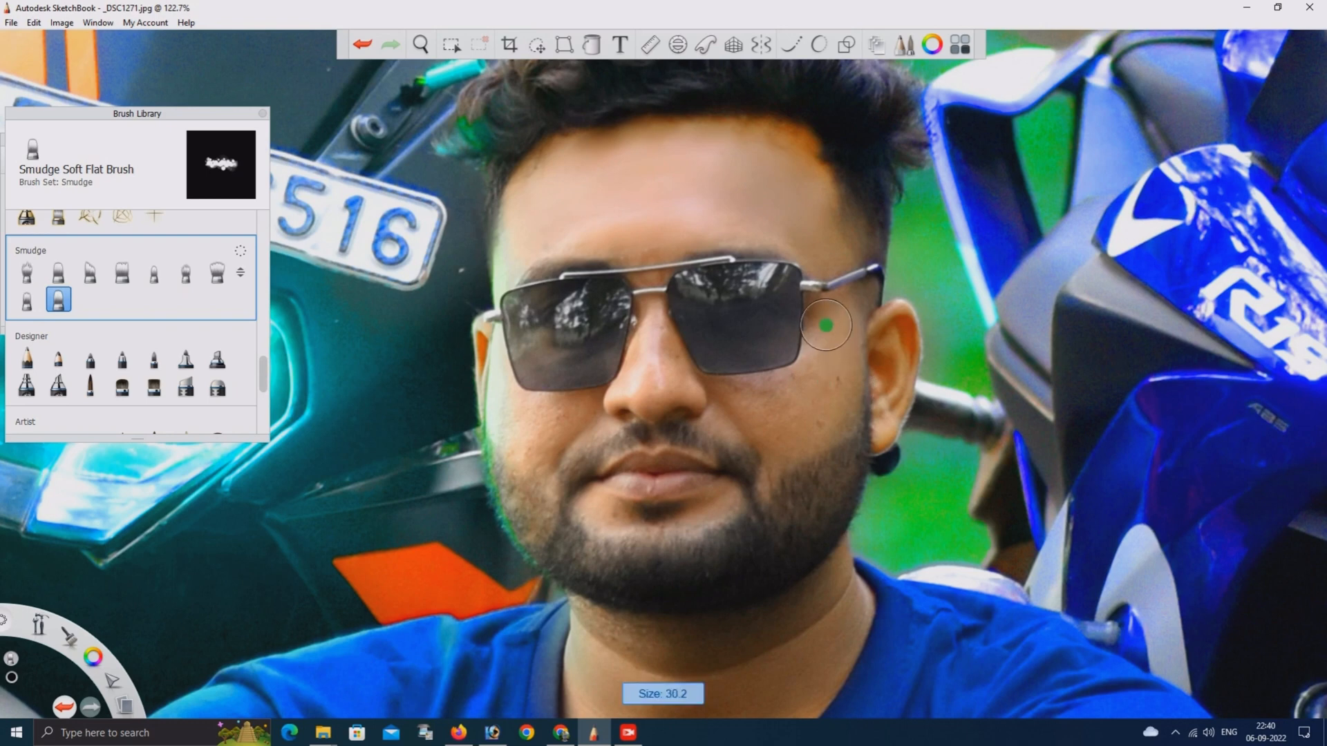
pyautogui.moveTo(827, 324)
pyautogui.mouseDown()
pyautogui.moveTo(832, 389)
pyautogui.moveTo(825, 323)
pyautogui.mouseUp()
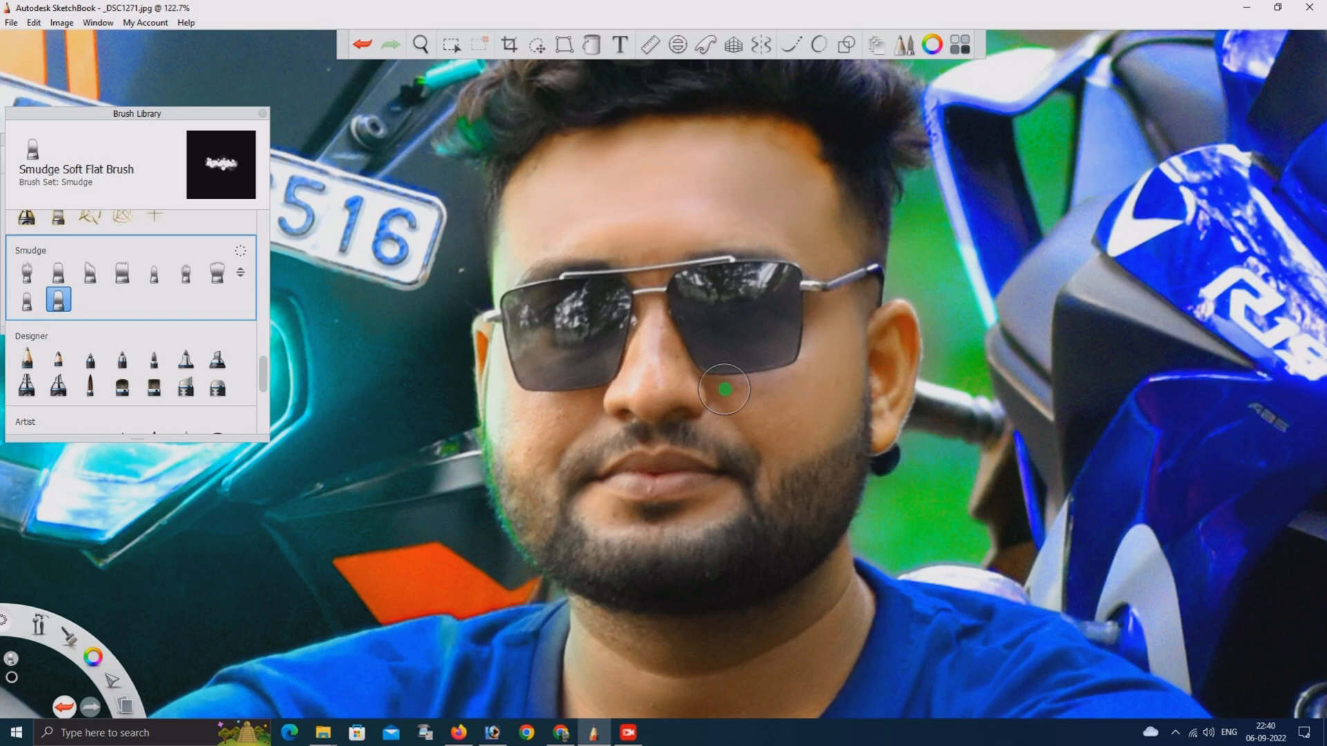
pyautogui.press('[')
# Smooth the skin of the neck and of the tattooed arm wearing the watch with the smudge brush
pyautogui.moveTo(746, 644); pyautogui.dragTo(746, 434)
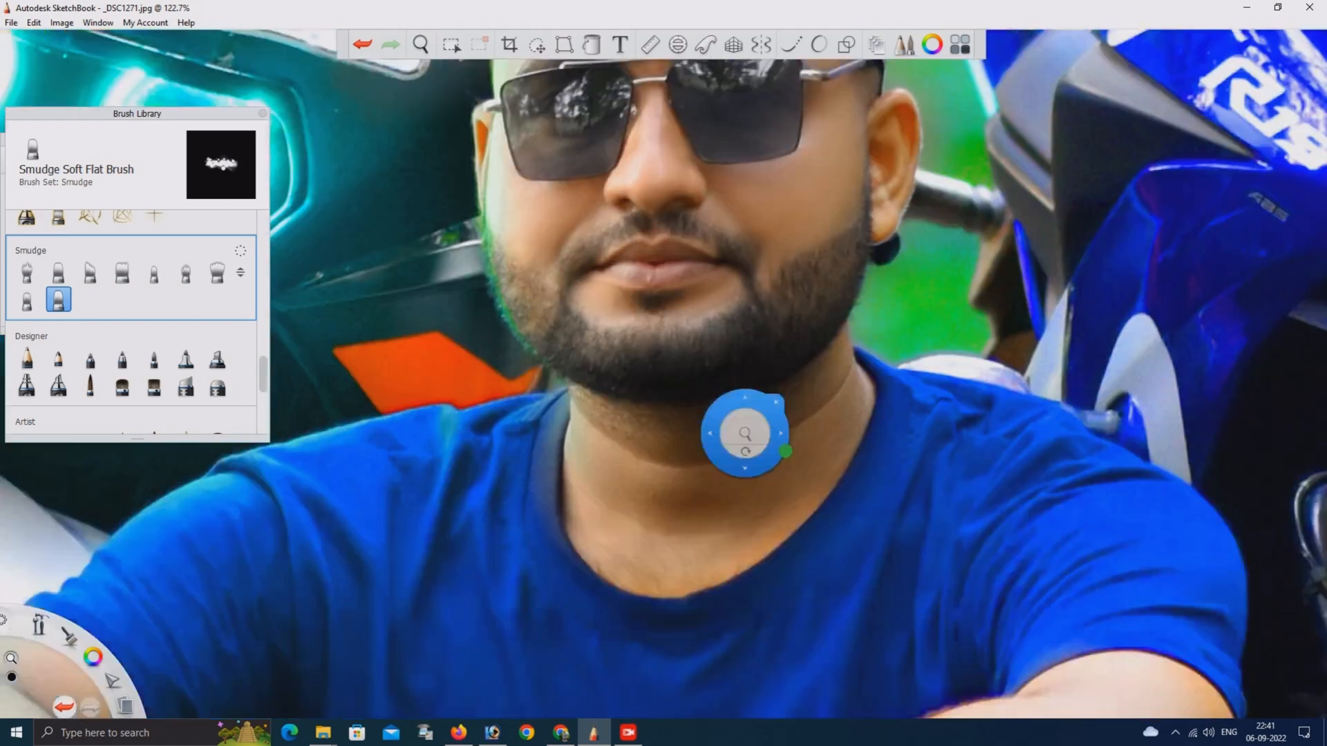
pyautogui.press(']')
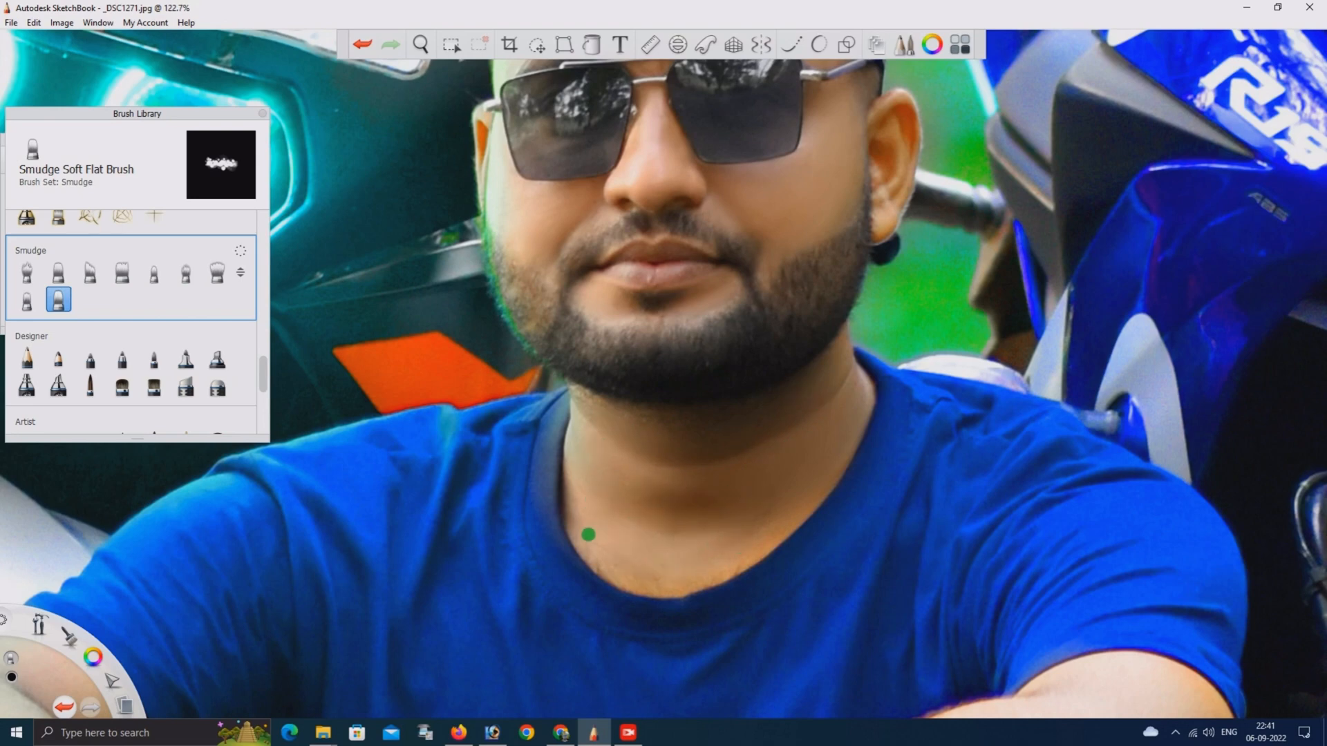
pyautogui.scroll(-3, 898, 488)
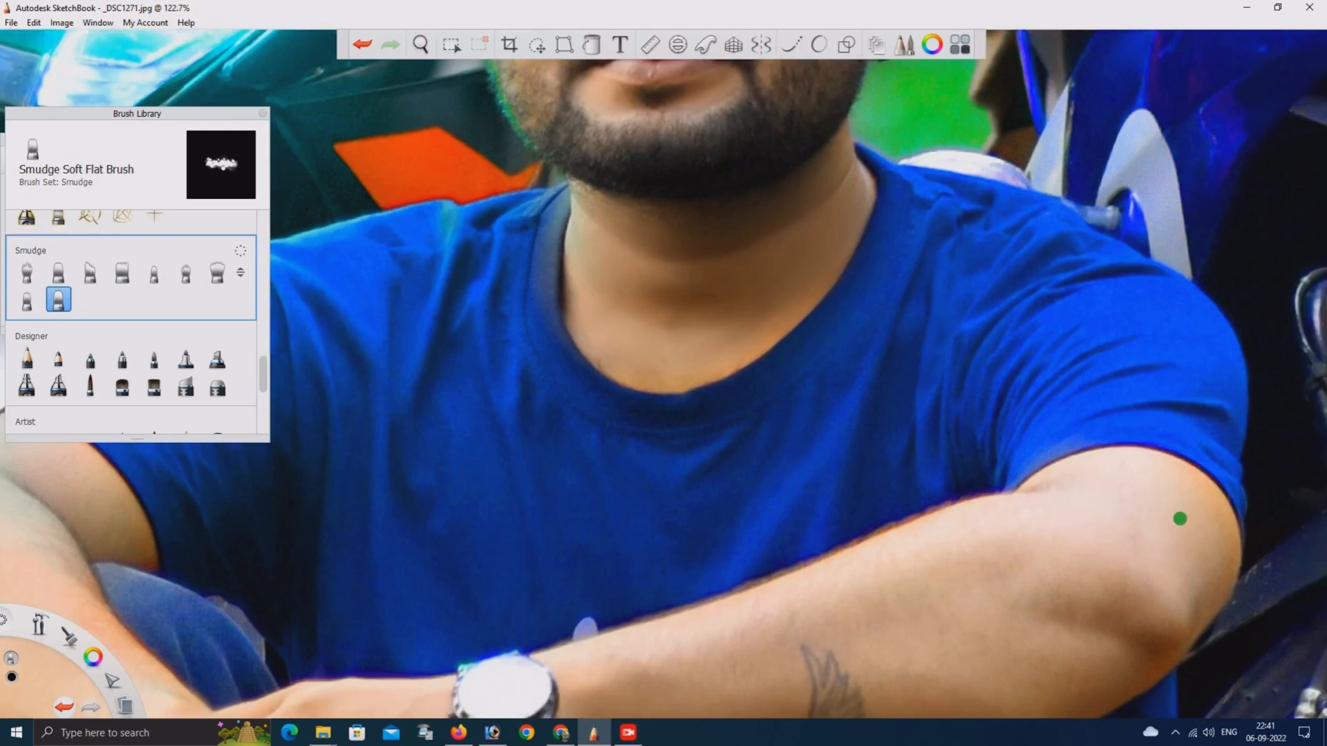
pyautogui.press(']')
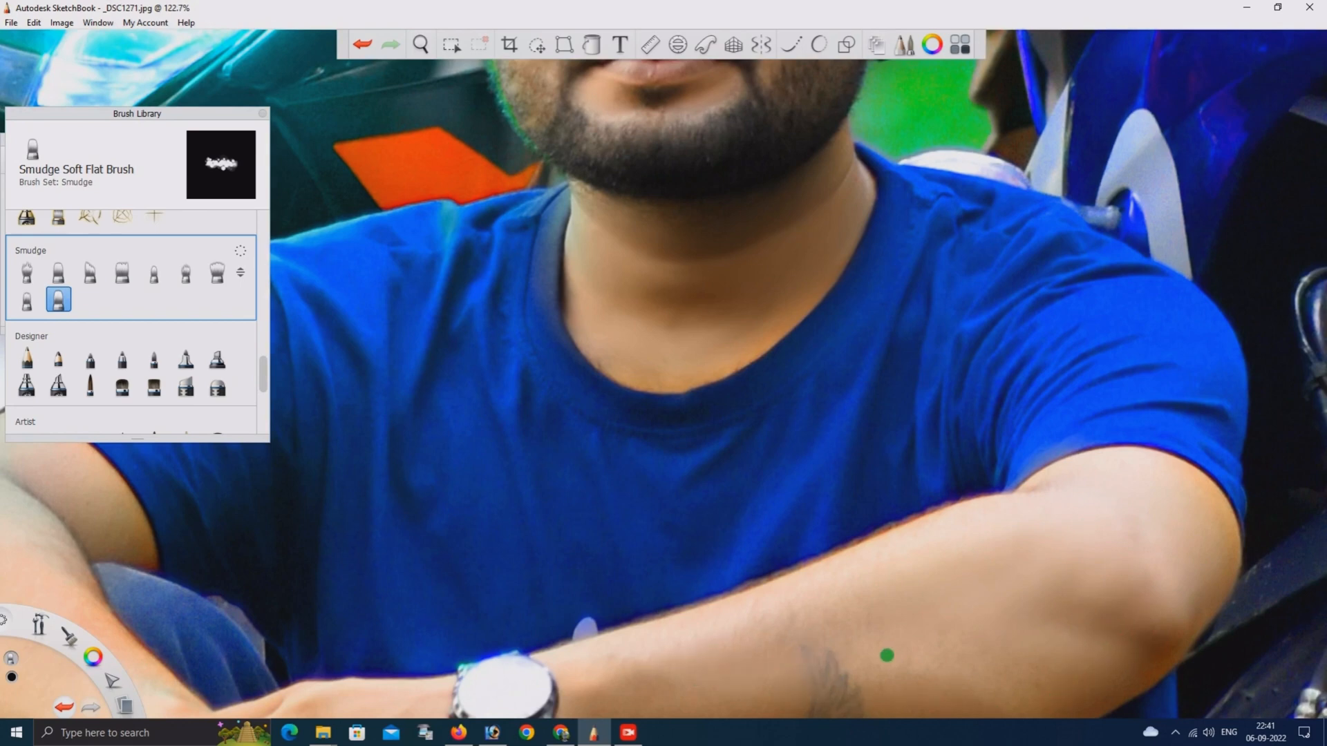
# Smooth the skin of the other bent arm and the clasped hands with the smudge brush
pyautogui.press('space')
pyautogui.moveTo(354, 571); pyautogui.dragTo(805, 490)
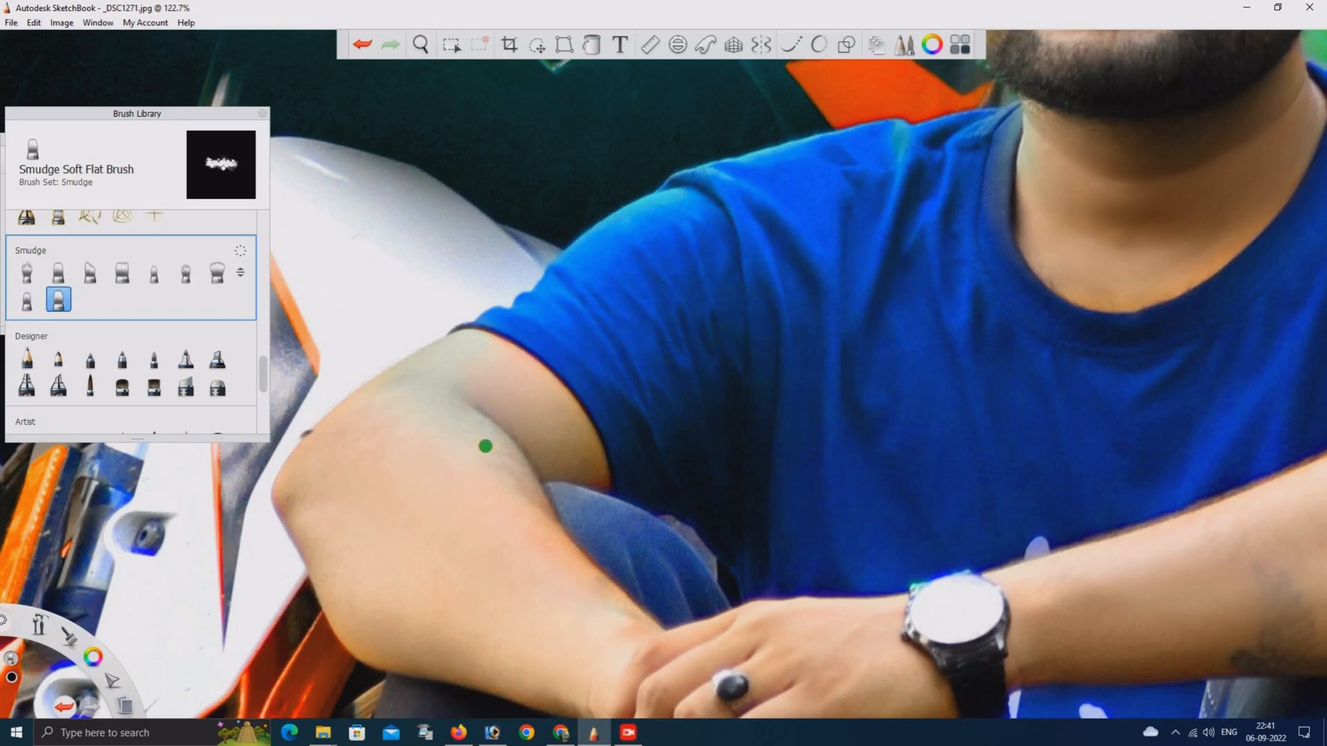
pyautogui.moveTo(885, 666); pyautogui.dragTo(886, 641)
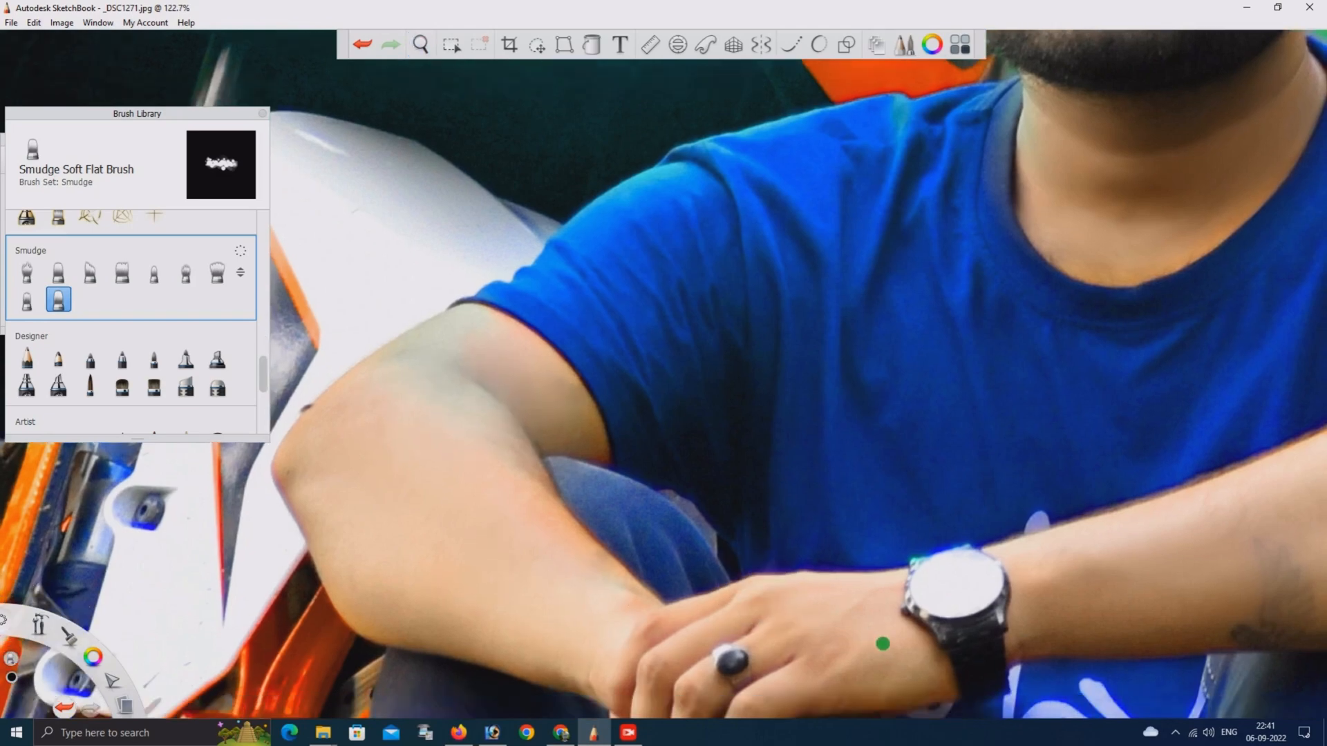
pyautogui.scroll(-5, 853, 602)
pyautogui.moveTo(950, 546); pyautogui.dragTo(923, 315)
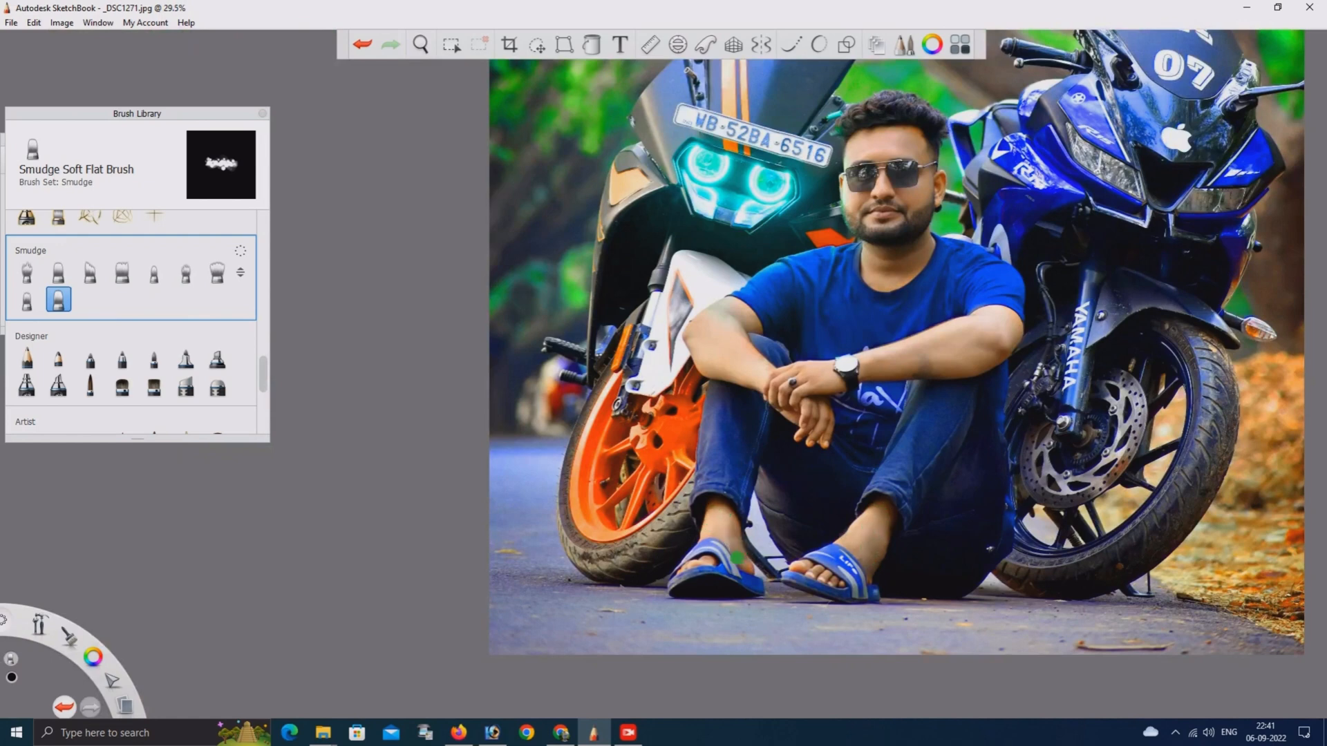
# Save a copy of the smoothed photo to the Desktop in JPEG format, named Image008FASDFSDF2r
pyautogui.scroll(-3, 864, 460)
pyautogui.scroll(1, 861, 470)
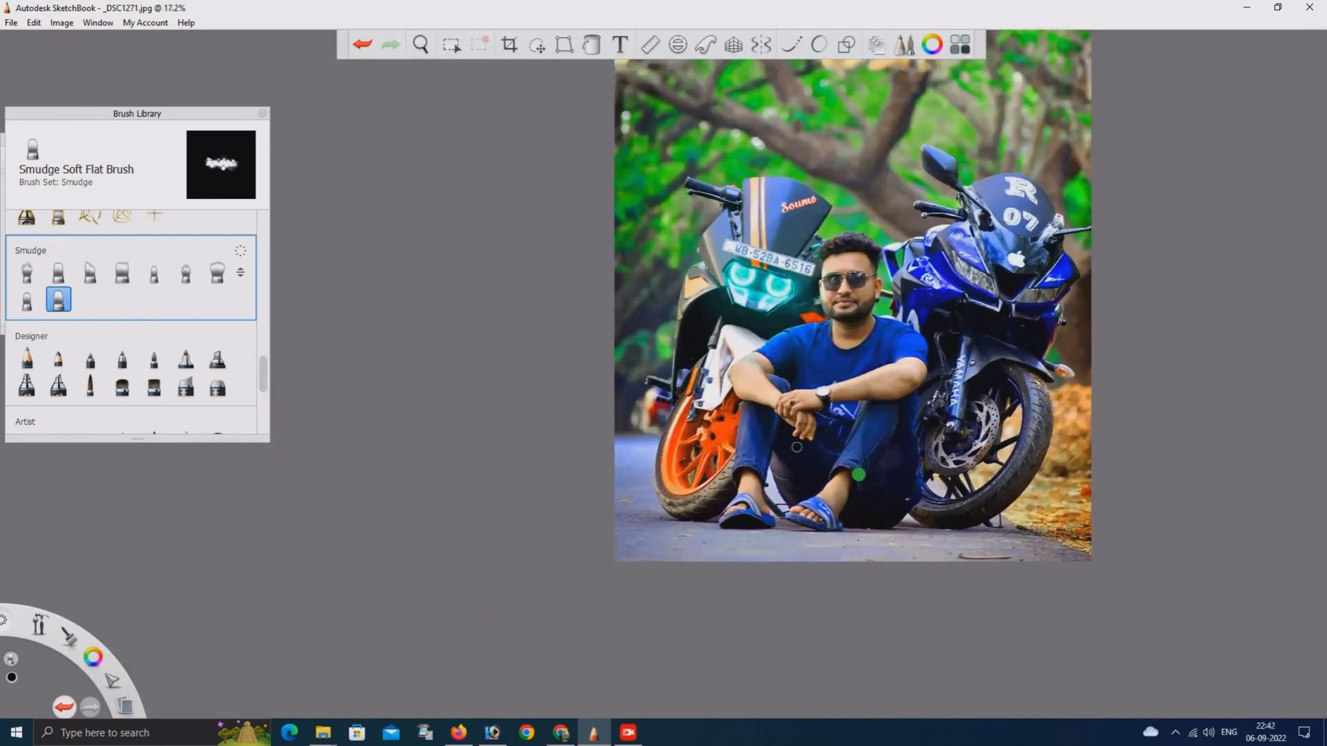
pyautogui.click(11, 22)
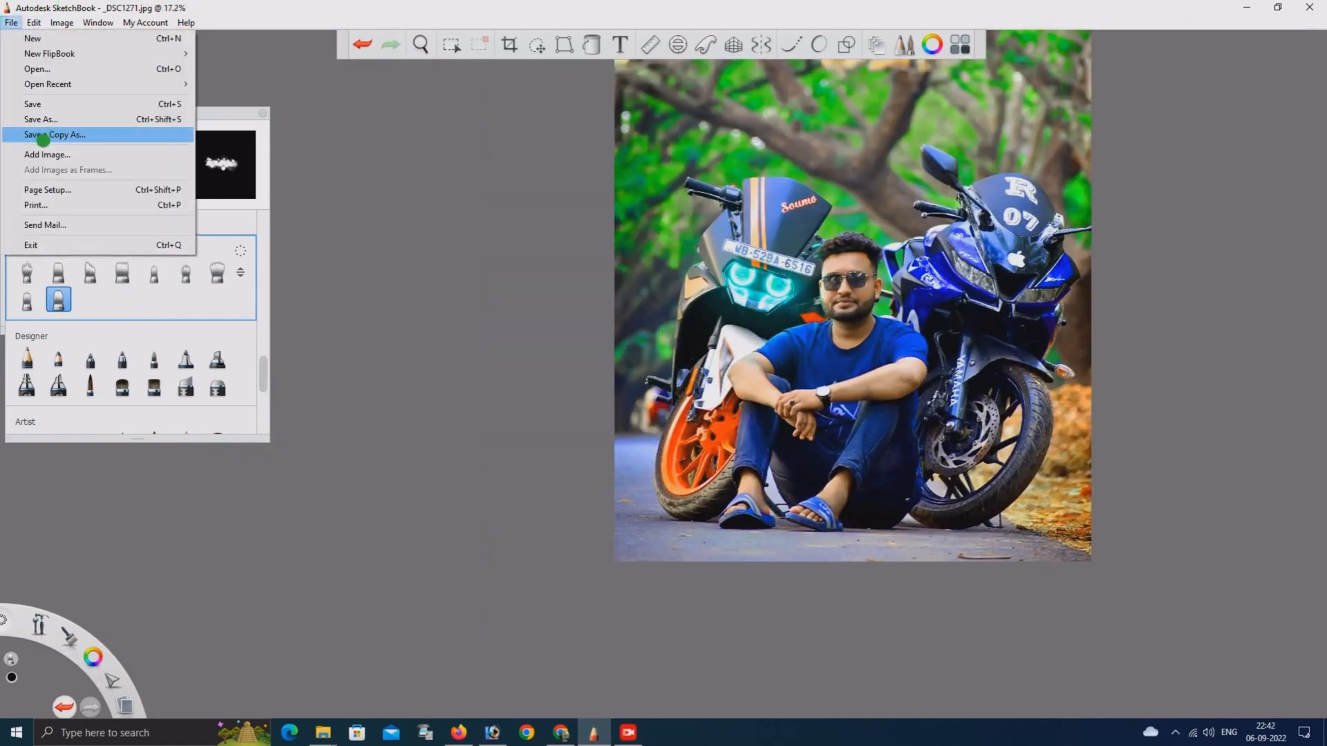
pyautogui.click(44, 136)
pyautogui.click(177, 349)
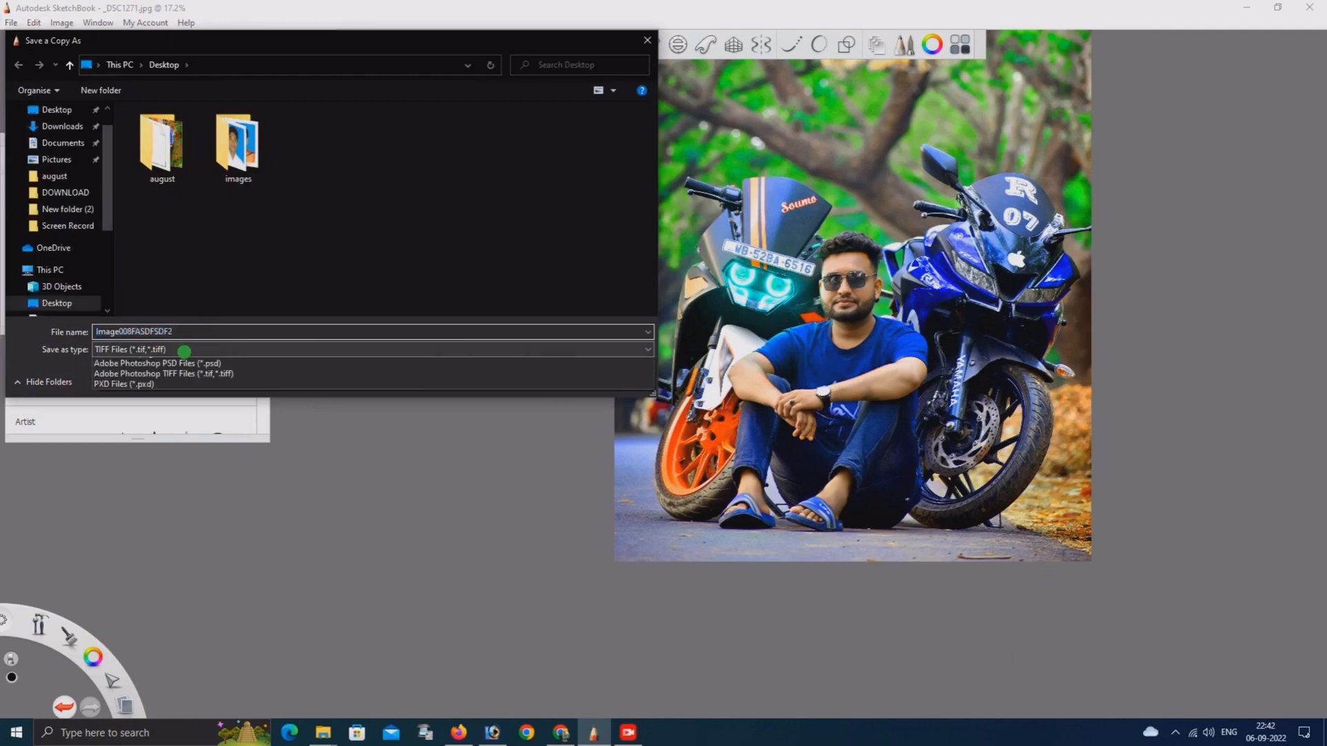
pyautogui.click(170, 383)
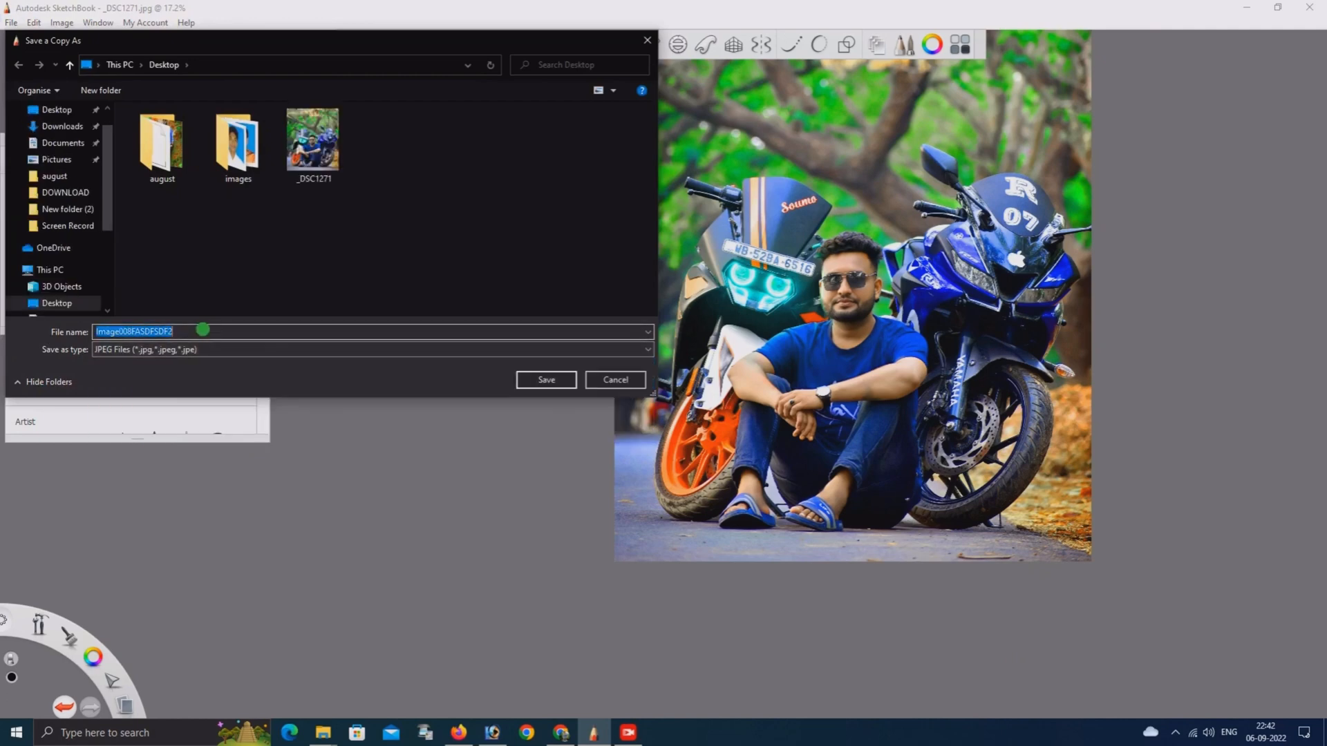
pyautogui.click(203, 330)
pyautogui.click(530, 381)
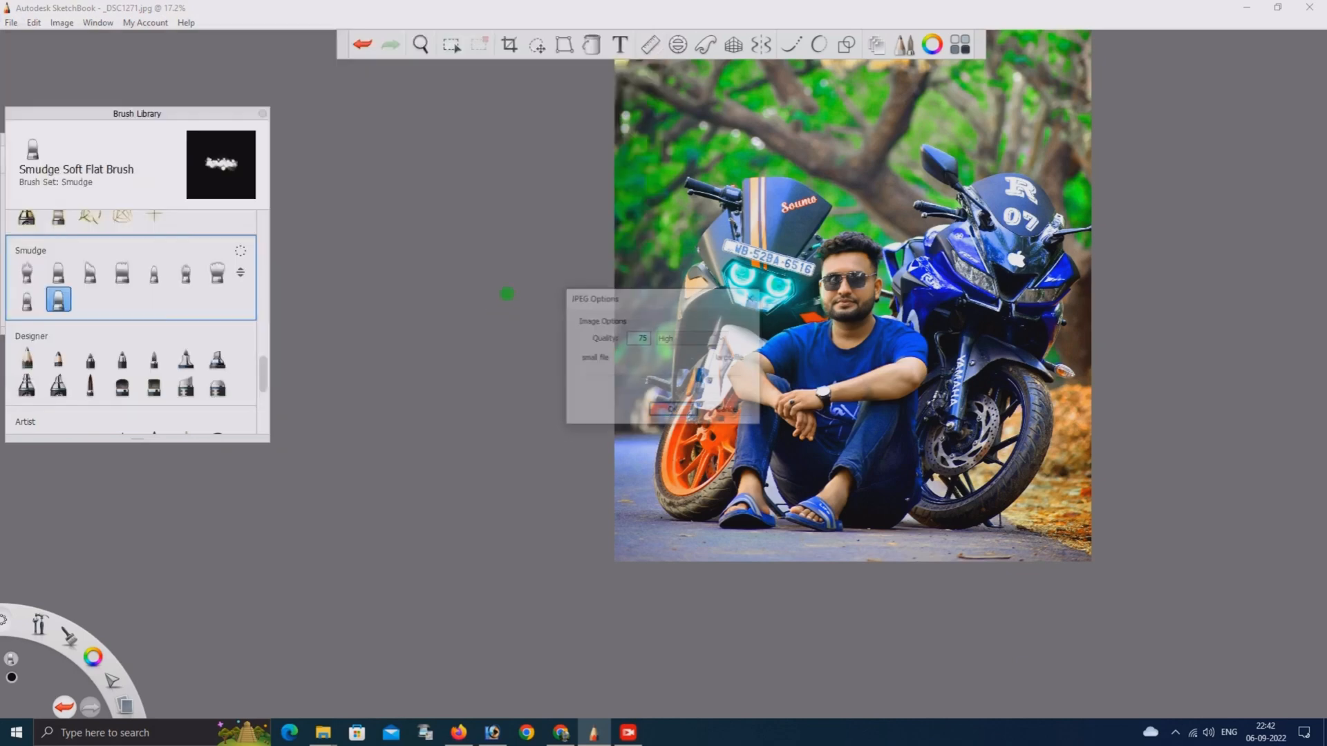
pyautogui.doubleClick(636, 337)
pyautogui.write('10000')
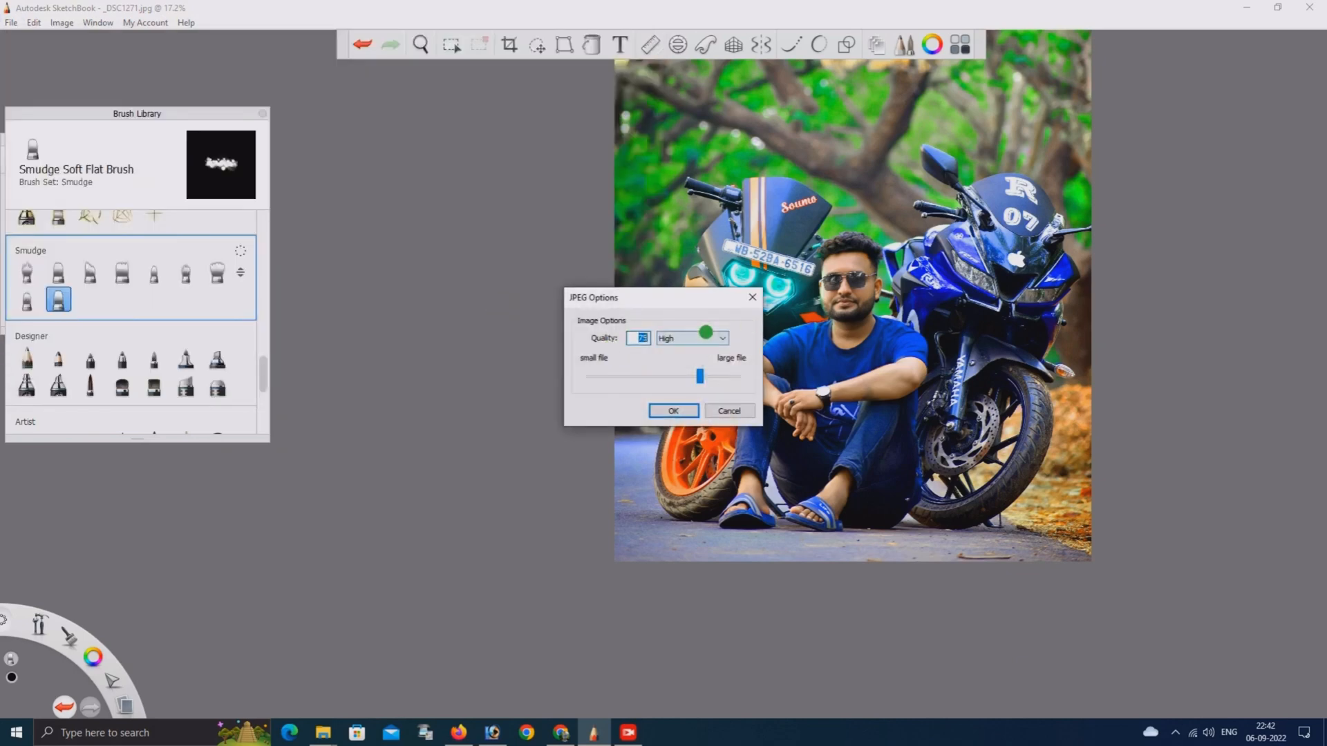
pyautogui.click(670, 413)
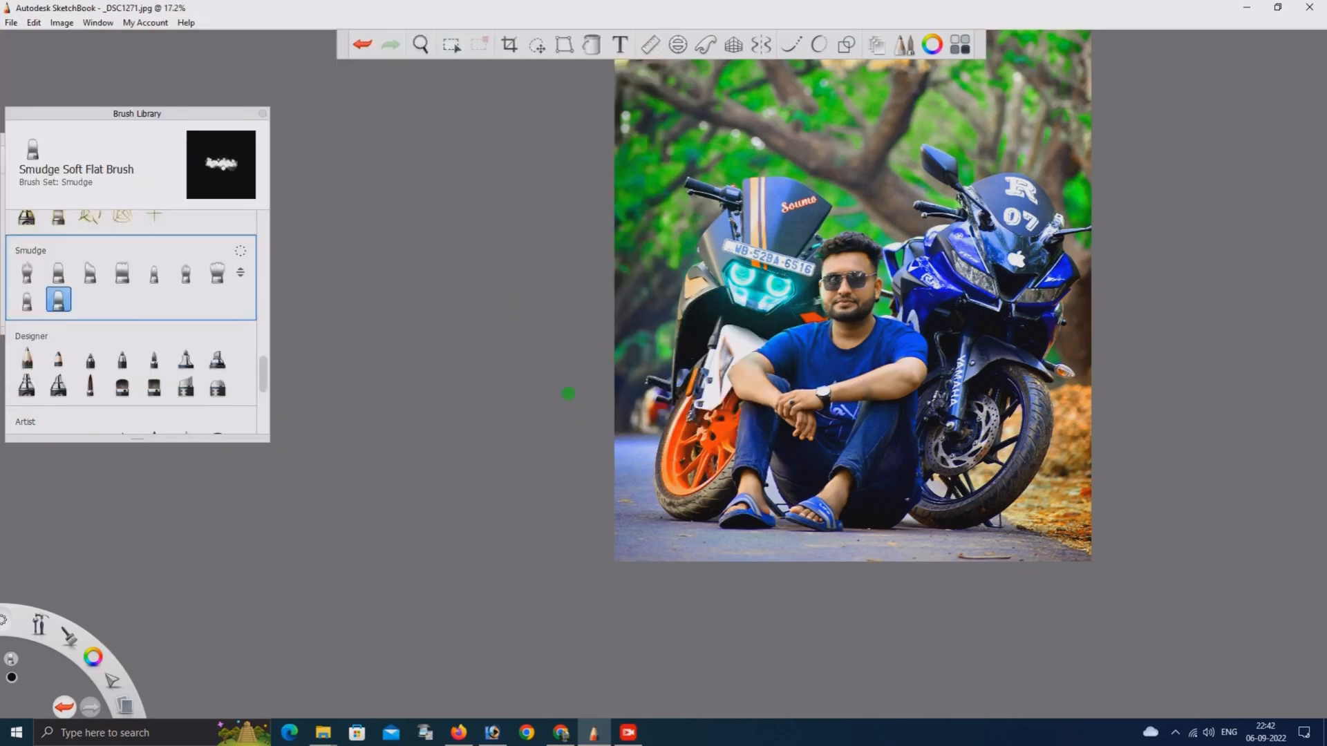
# Open the Image008FASDFSDF2r file from the desktop in Photoshop
pyautogui.click(1255, 15)
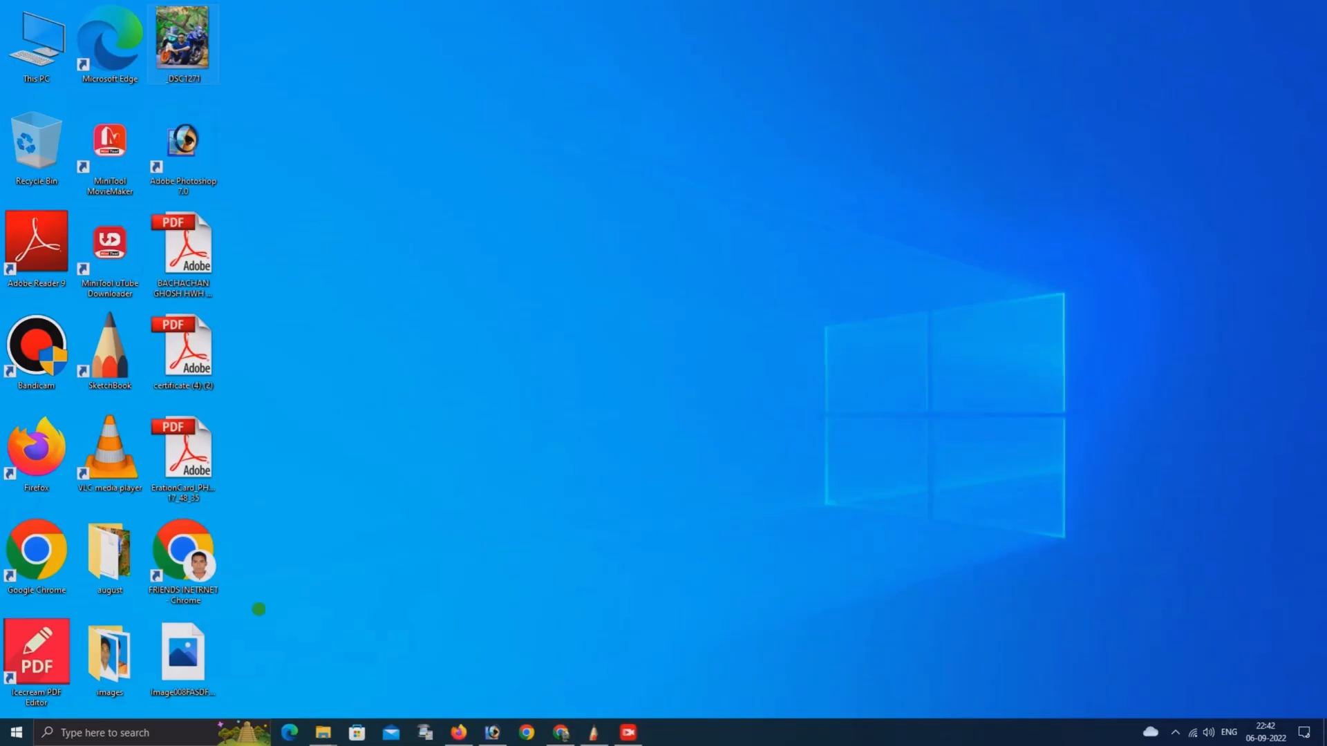
pyautogui.rightClick(475, 355)
pyautogui.click(518, 395)
pyautogui.moveTo(182, 653); pyautogui.dragTo(550, 429)
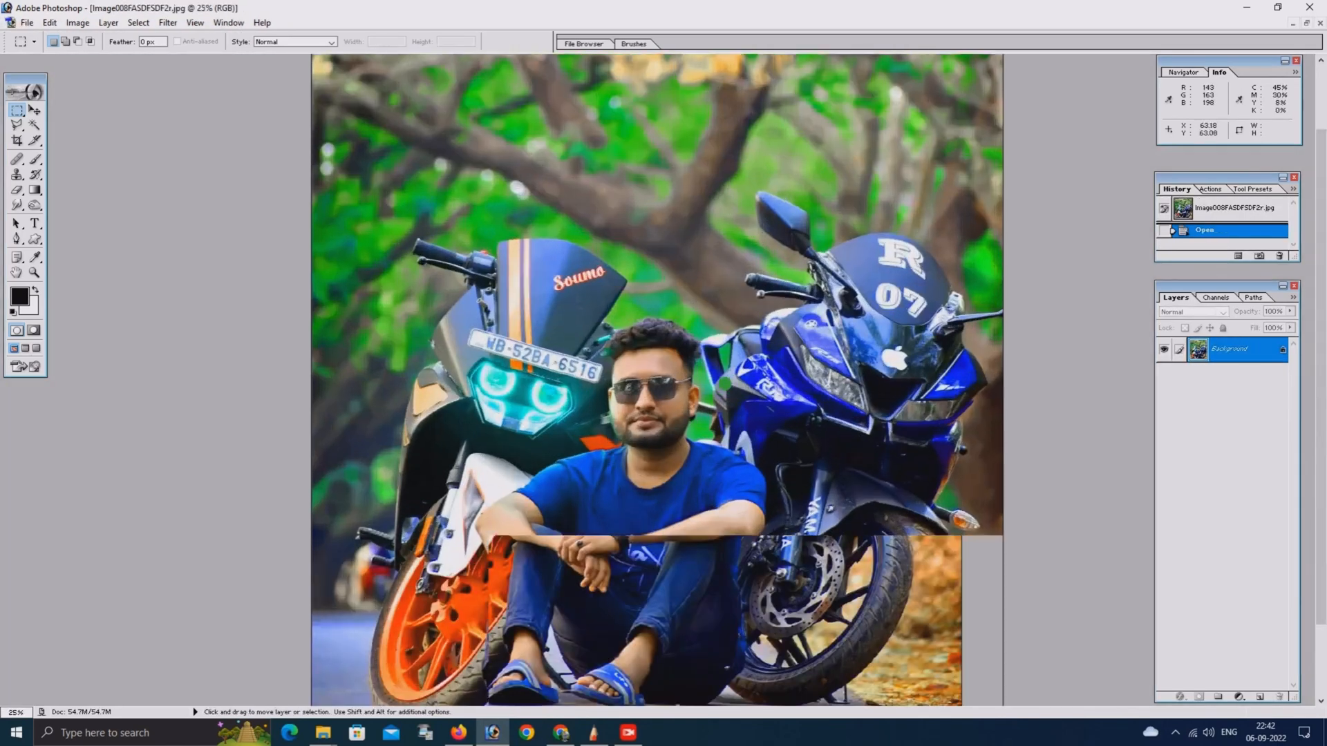
# Add a Hue/Saturation adjustment layer with Master hue -4, saturation +18 and lightness -5
pyautogui.hotkey('ctrl', '+')
pyautogui.hotkey('ctrl', '+')
pyautogui.hotkey('ctrl', '+')
pyautogui.click(1239, 696)
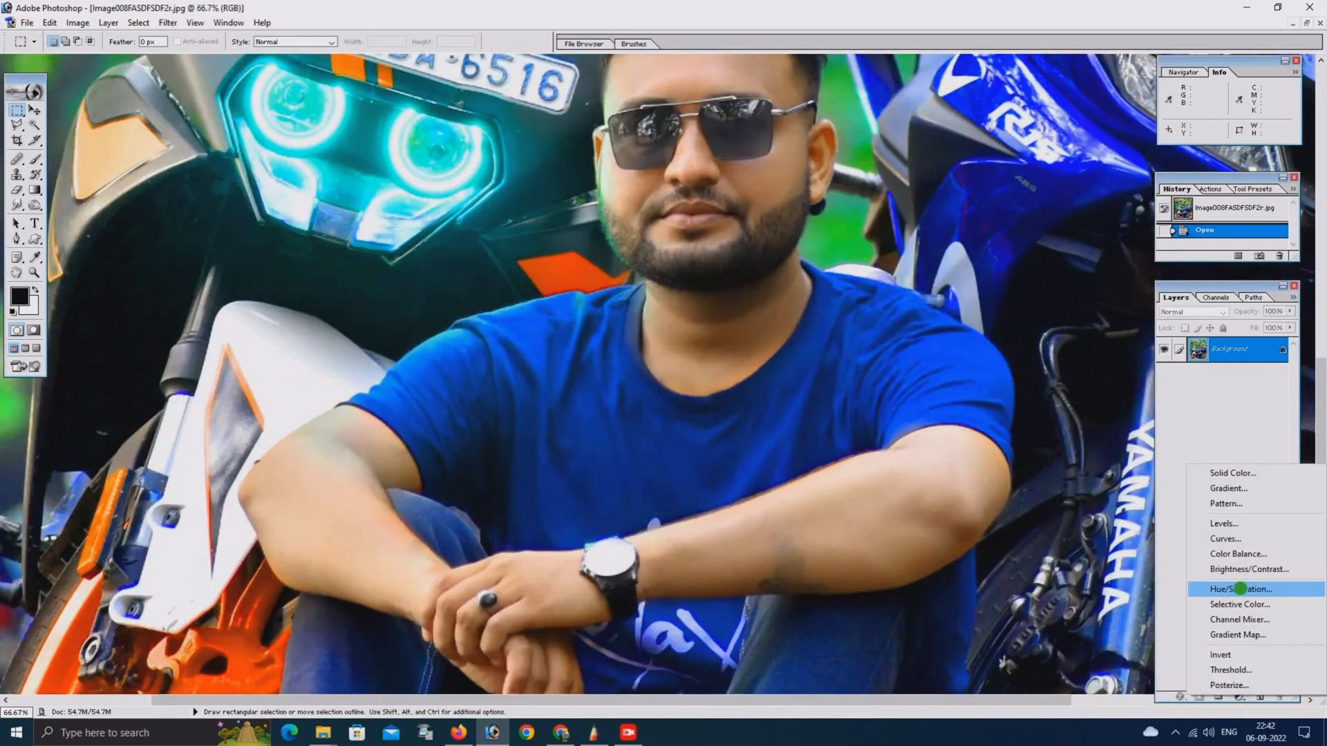
pyautogui.click(1240, 589)
pyautogui.moveTo(924, 309); pyautogui.dragTo(973, 307)
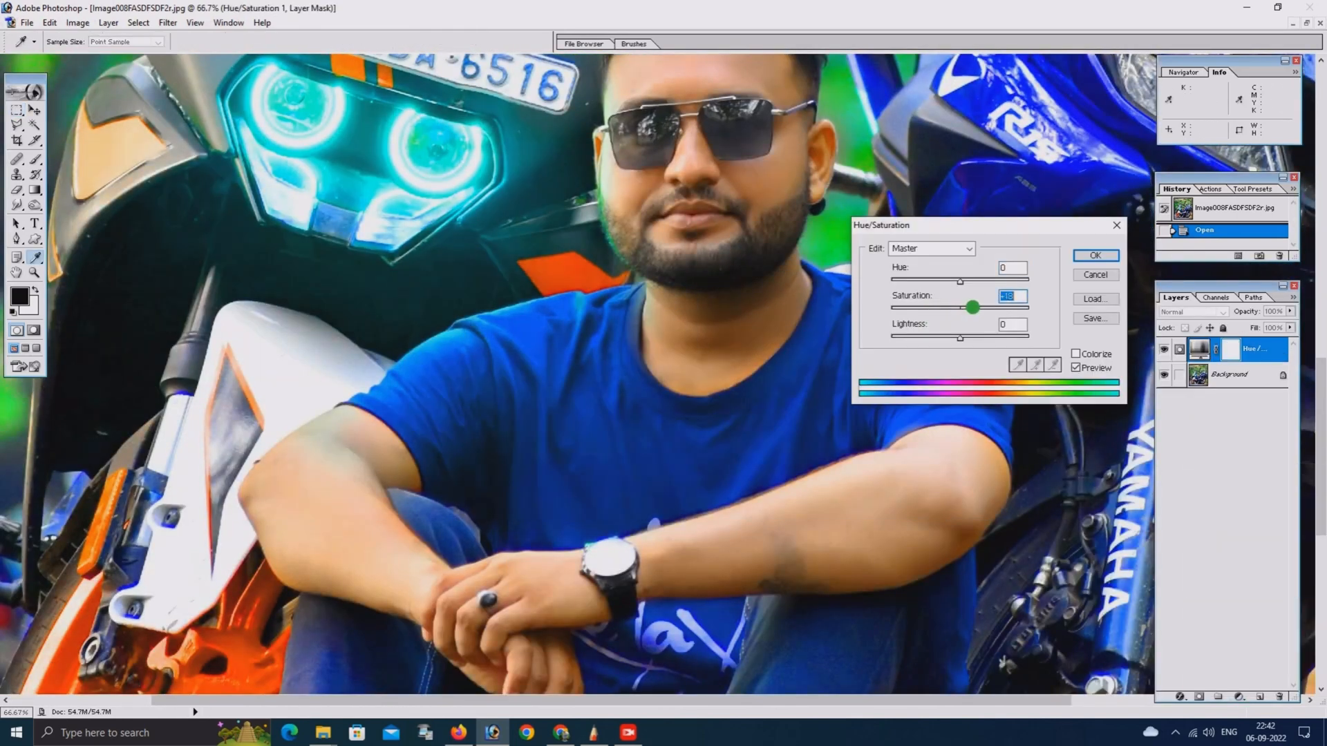
pyautogui.hotkey('ctrl', '-')
pyautogui.hotkey('ctrl', '-')
pyautogui.hotkey('ctrl', '-')
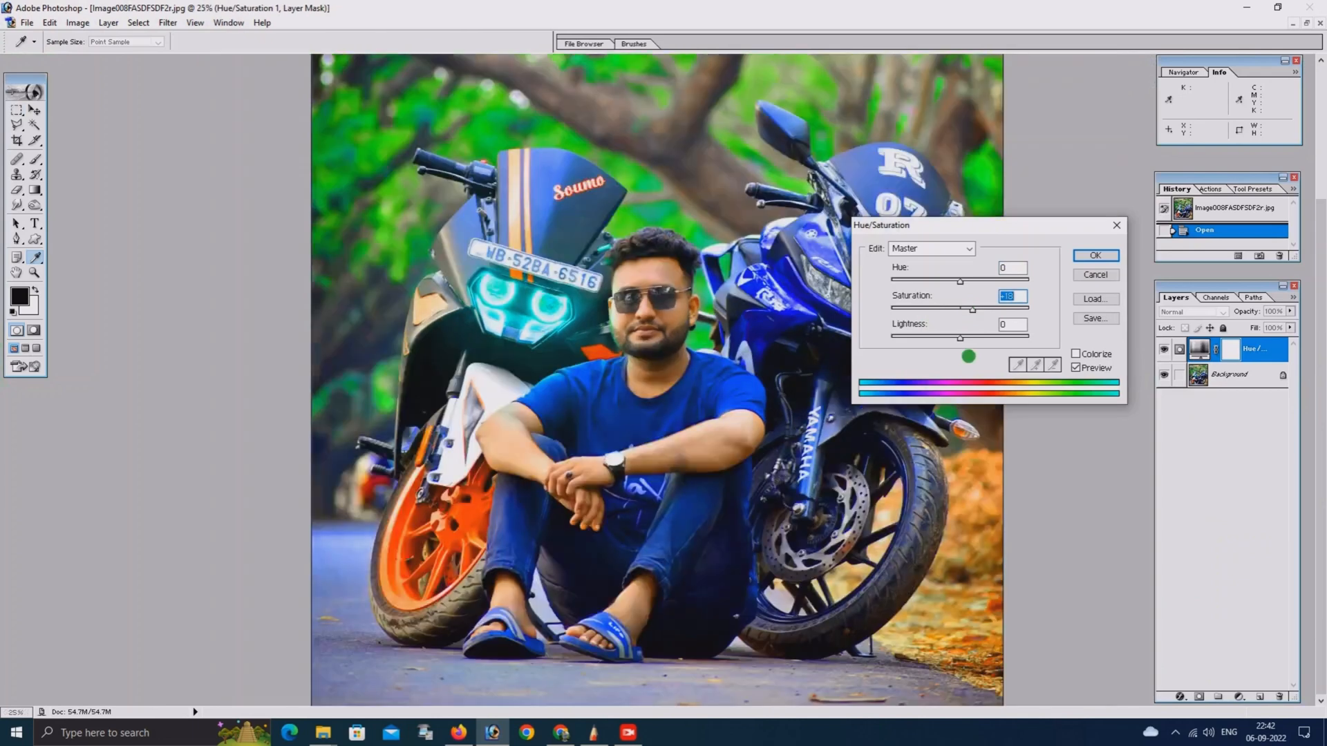
pyautogui.moveTo(960, 338)
pyautogui.mouseDown()
pyautogui.moveTo(975, 340)
pyautogui.moveTo(957, 339)
pyautogui.mouseUp()
pyautogui.click(950, 285)
pyautogui.moveTo(950, 284); pyautogui.dragTo(957, 284)
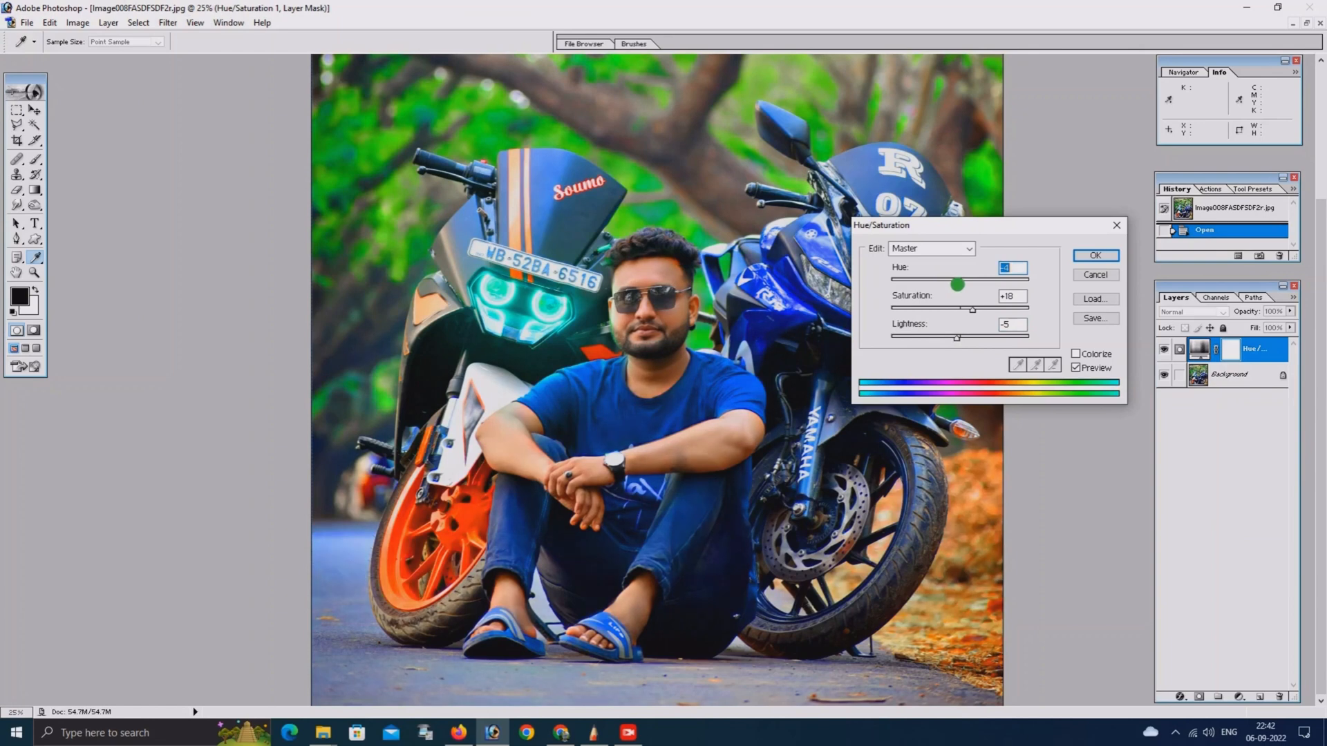
# Raise the saturation of the Reds range to +20 and shift its hue slightly
pyautogui.click(931, 249)
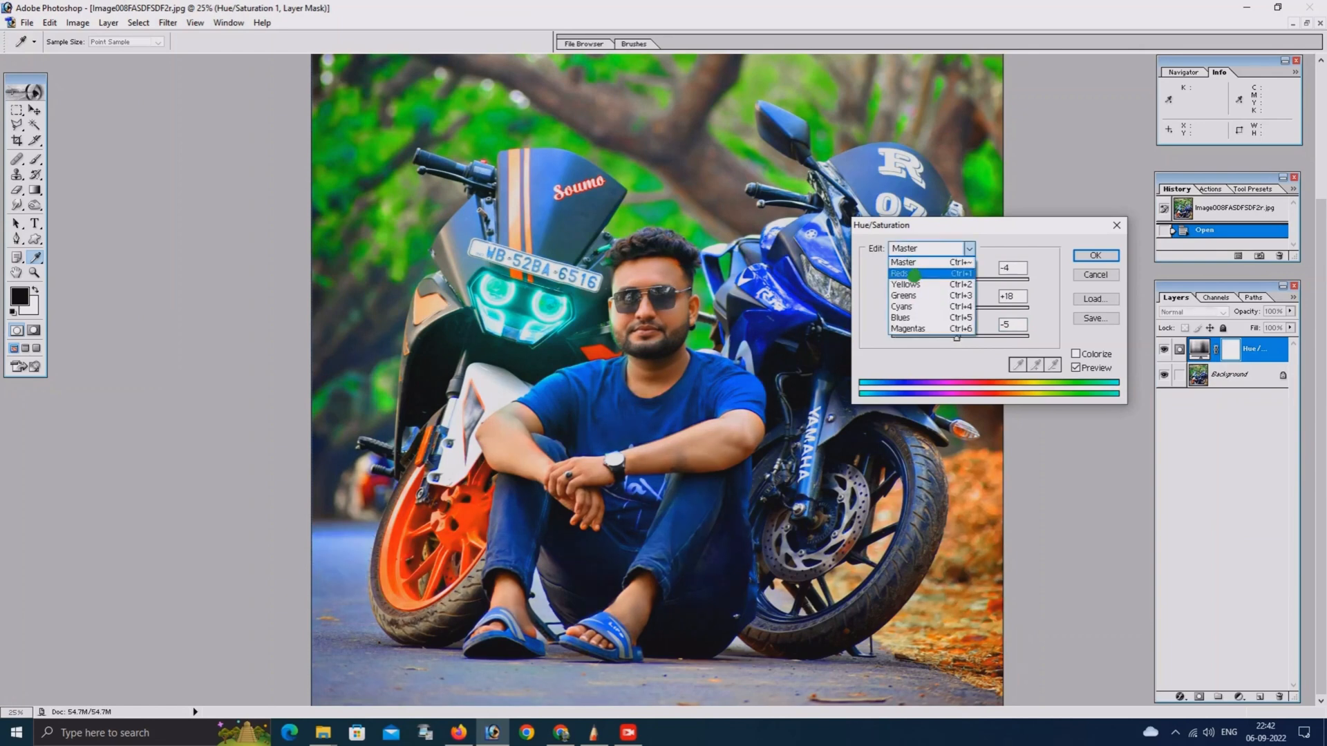
pyautogui.click(913, 273)
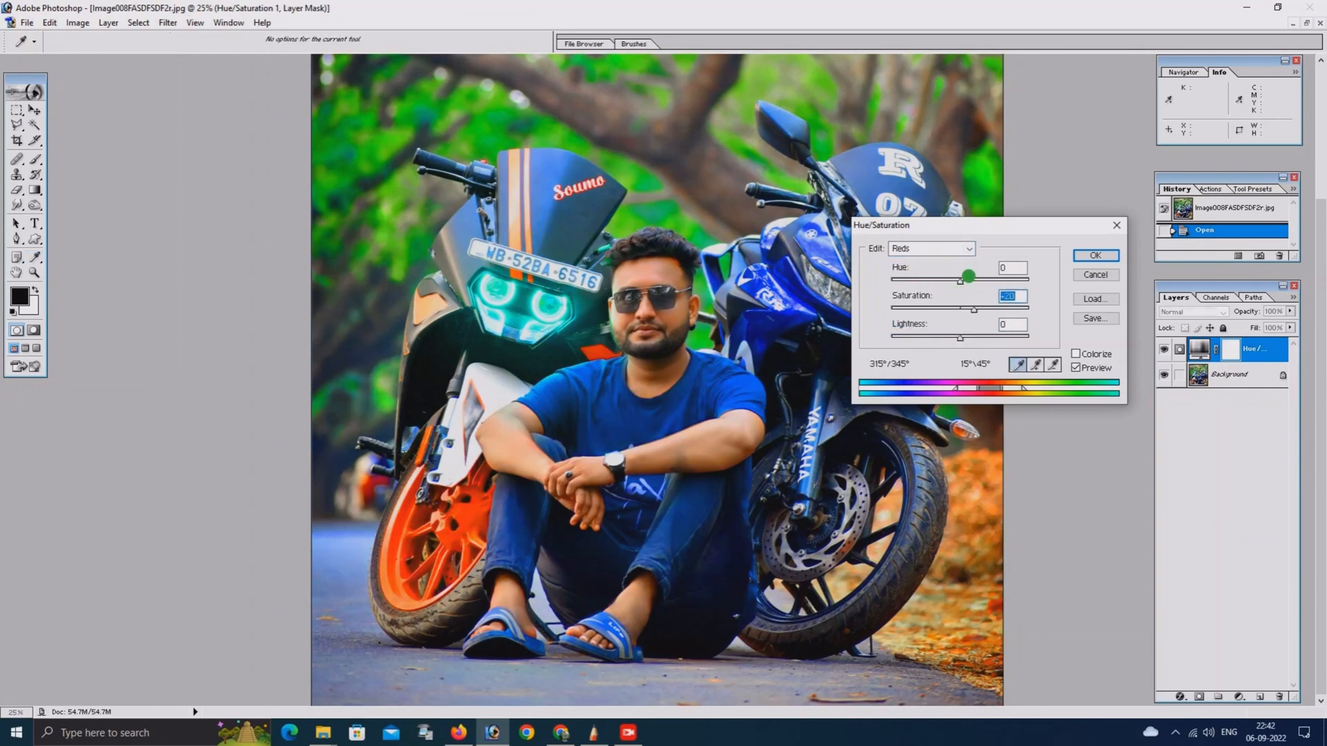
pyautogui.moveTo(960, 281); pyautogui.dragTo(967, 281)
pyautogui.moveTo(959, 338); pyautogui.dragTo(941, 307)
# Set the Yellows range to saturation -28 and lightness +39 with a slightly lower hue, and apply the adjustment
pyautogui.click(932, 255)
pyautogui.click(930, 254)
pyautogui.click(916, 279)
pyautogui.moveTo(960, 338); pyautogui.dragTo(987, 338)
pyautogui.moveTo(960, 279); pyautogui.dragTo(956, 284)
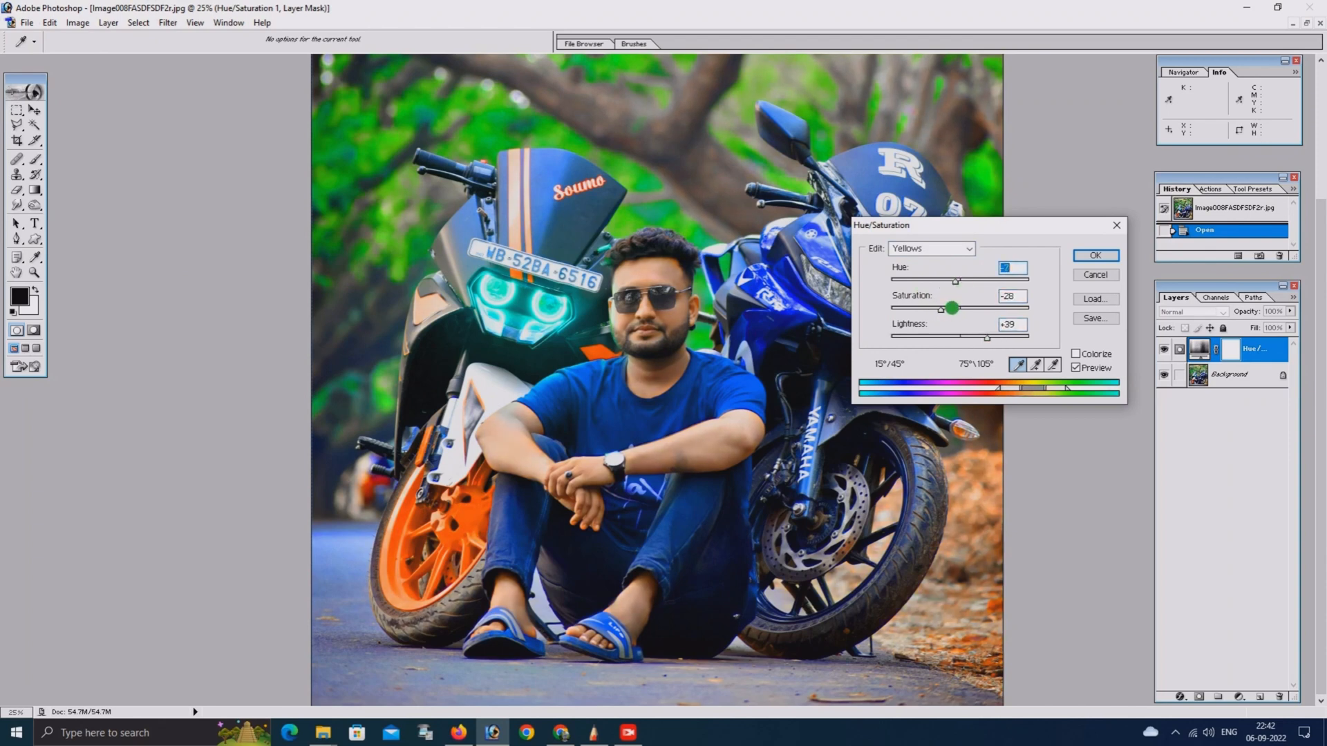
pyautogui.click(1095, 255)
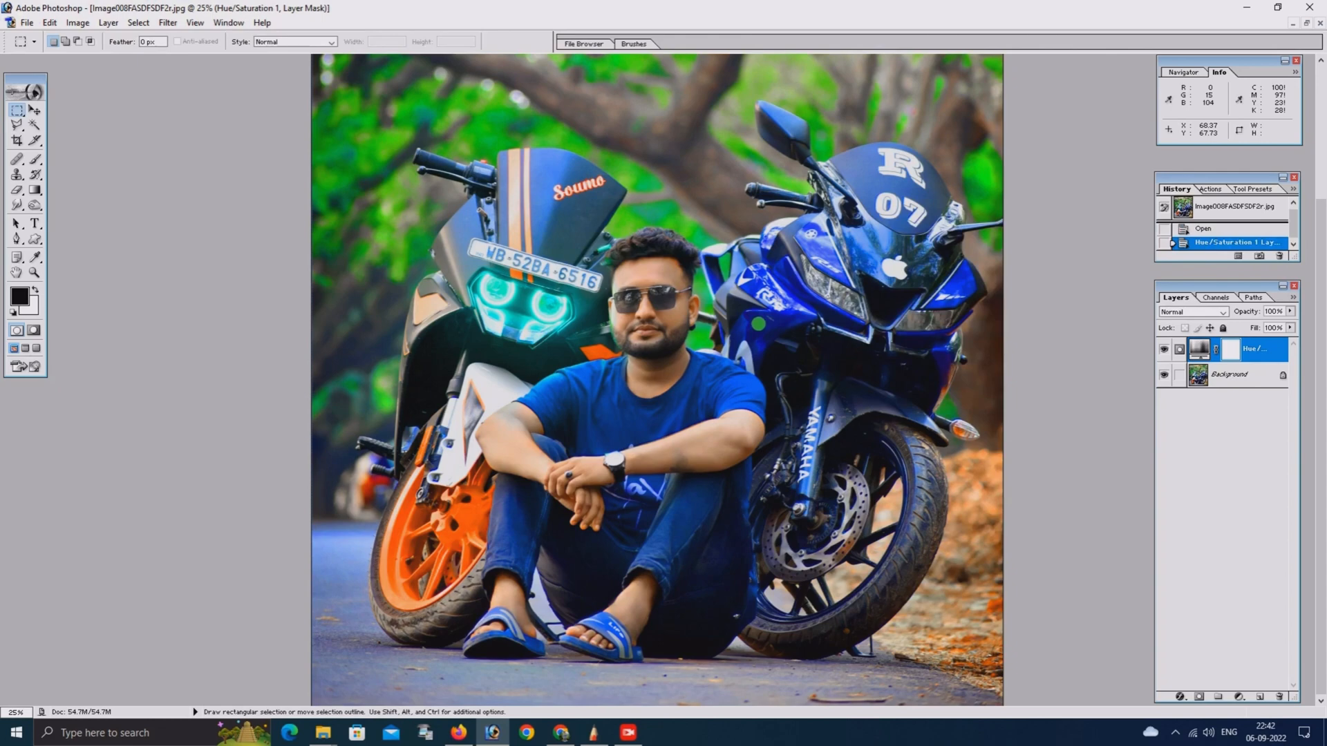
# Make a feathered border selection around the photo by inverting a rectangular marquee of about 94 by 116 units
pyautogui.hotkey('ctrl', '-')
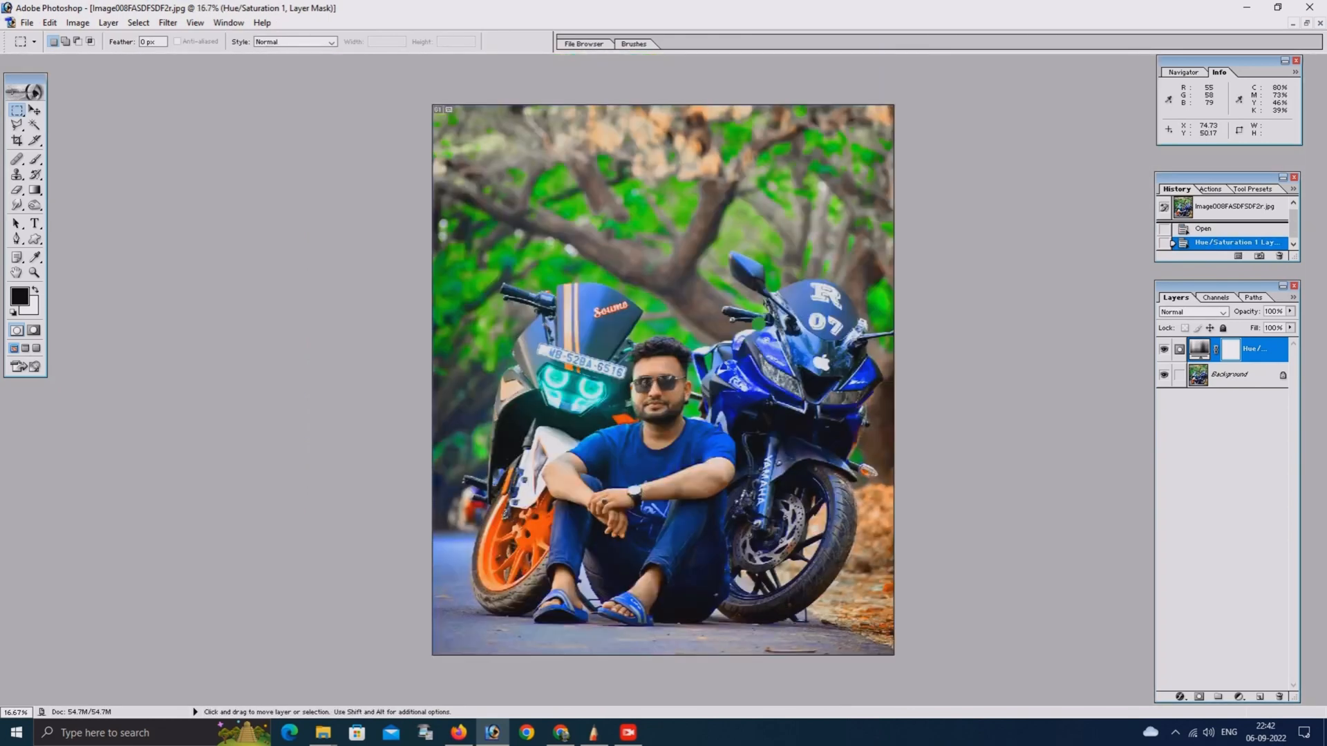
pyautogui.hotkey('ctrl', '-')
pyautogui.hotkey('ctrl', '+')
pyautogui.hotkey('ctrl', '-')
pyautogui.hotkey('ctrl', '+')
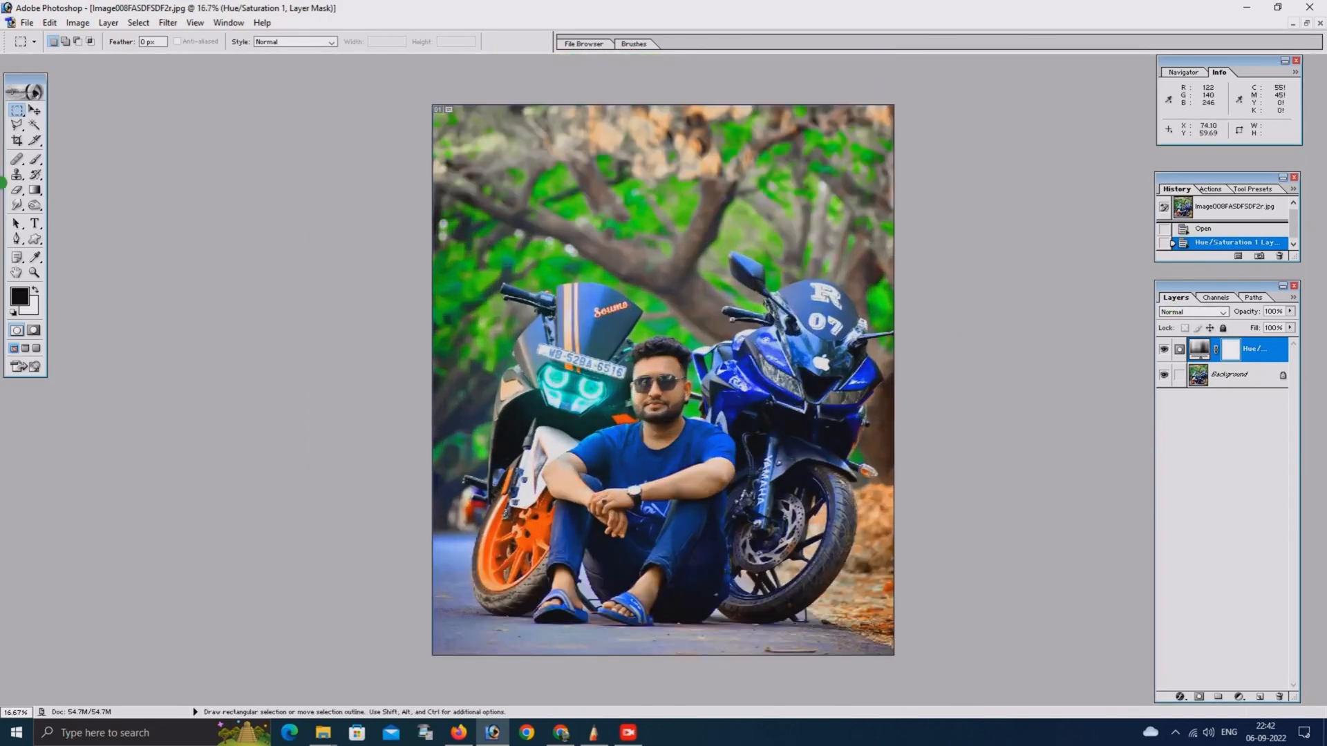
pyautogui.moveTo(457, 139); pyautogui.dragTo(869, 646)
pyautogui.rightClick(637, 312)
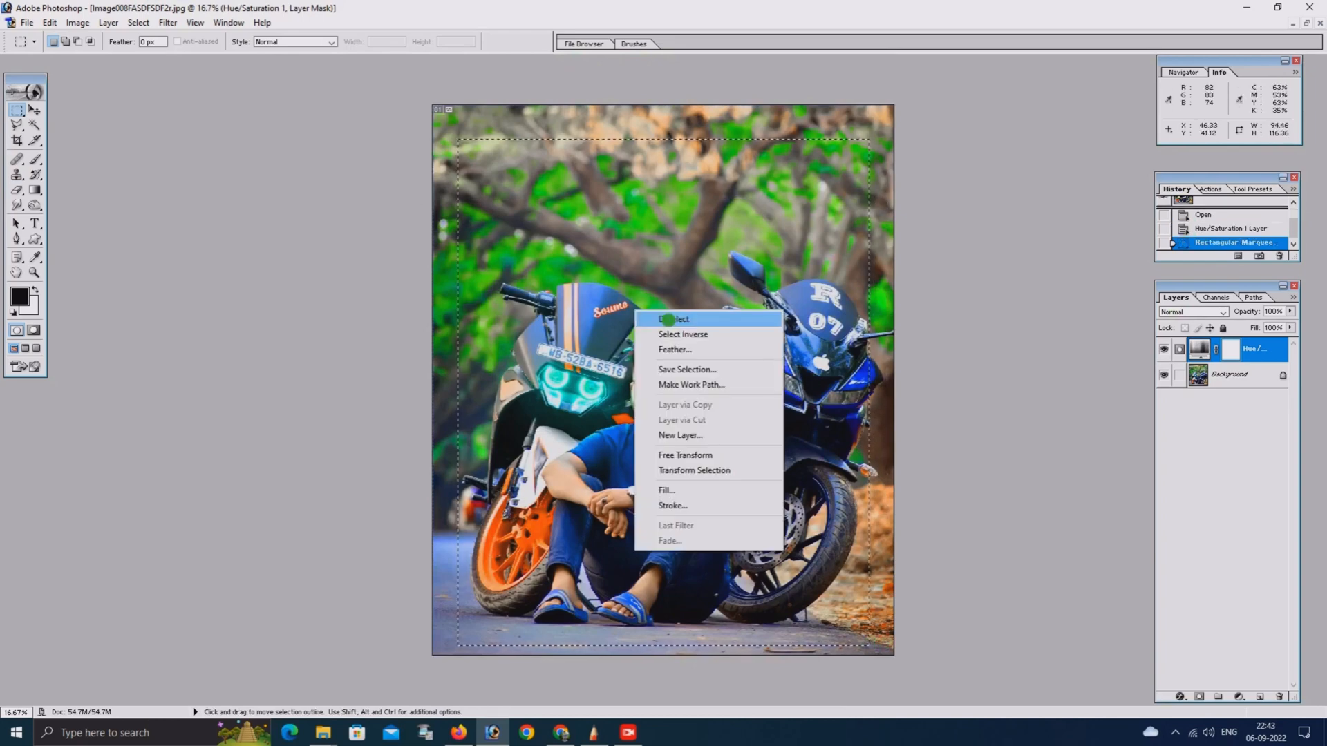
pyautogui.click(665, 334)
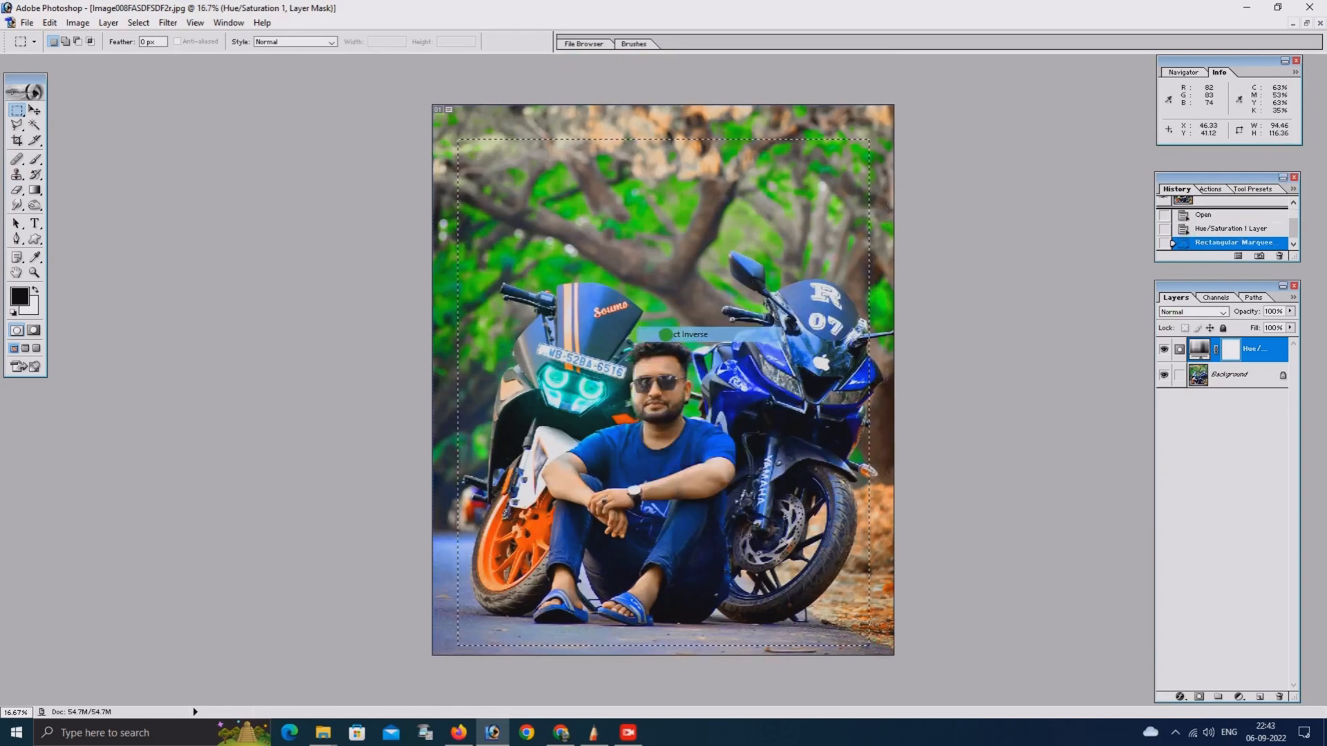
pyautogui.rightClick(629, 271)
pyautogui.click(674, 308)
pyautogui.click(716, 364)
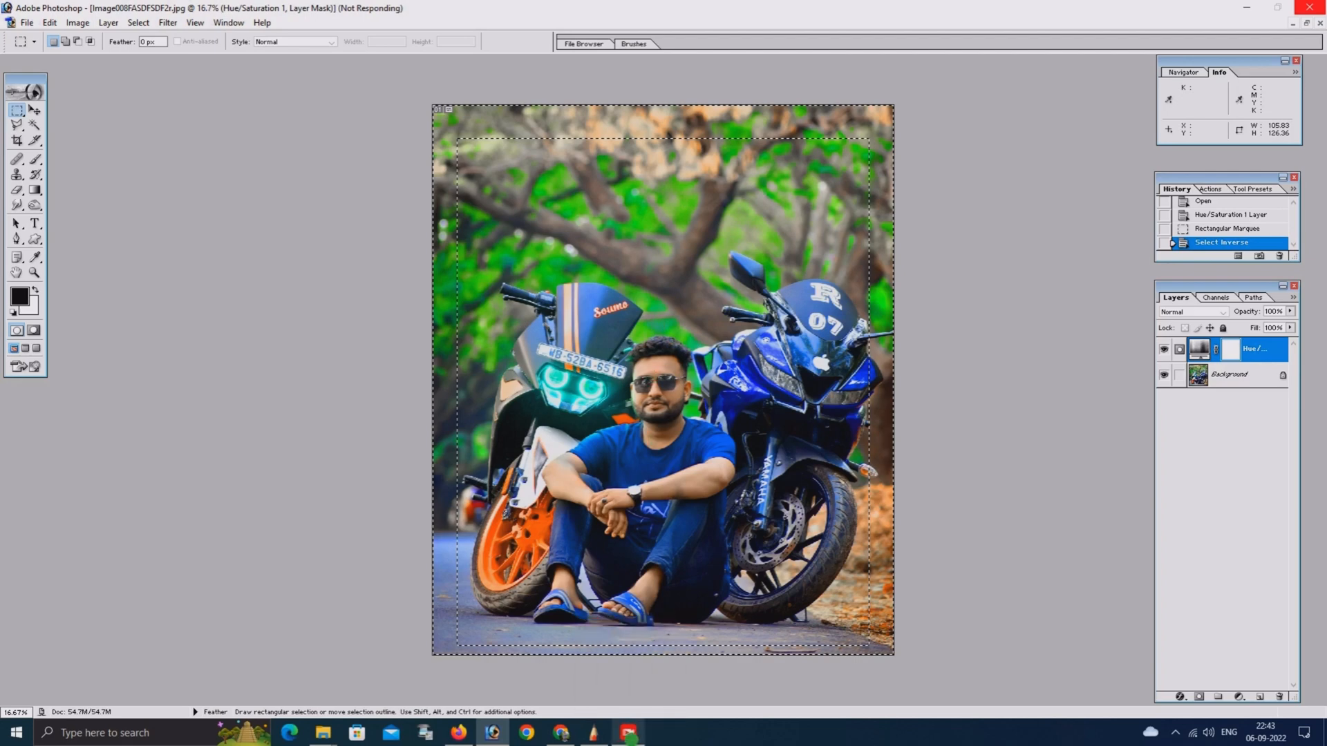
pyautogui.click(627, 733)
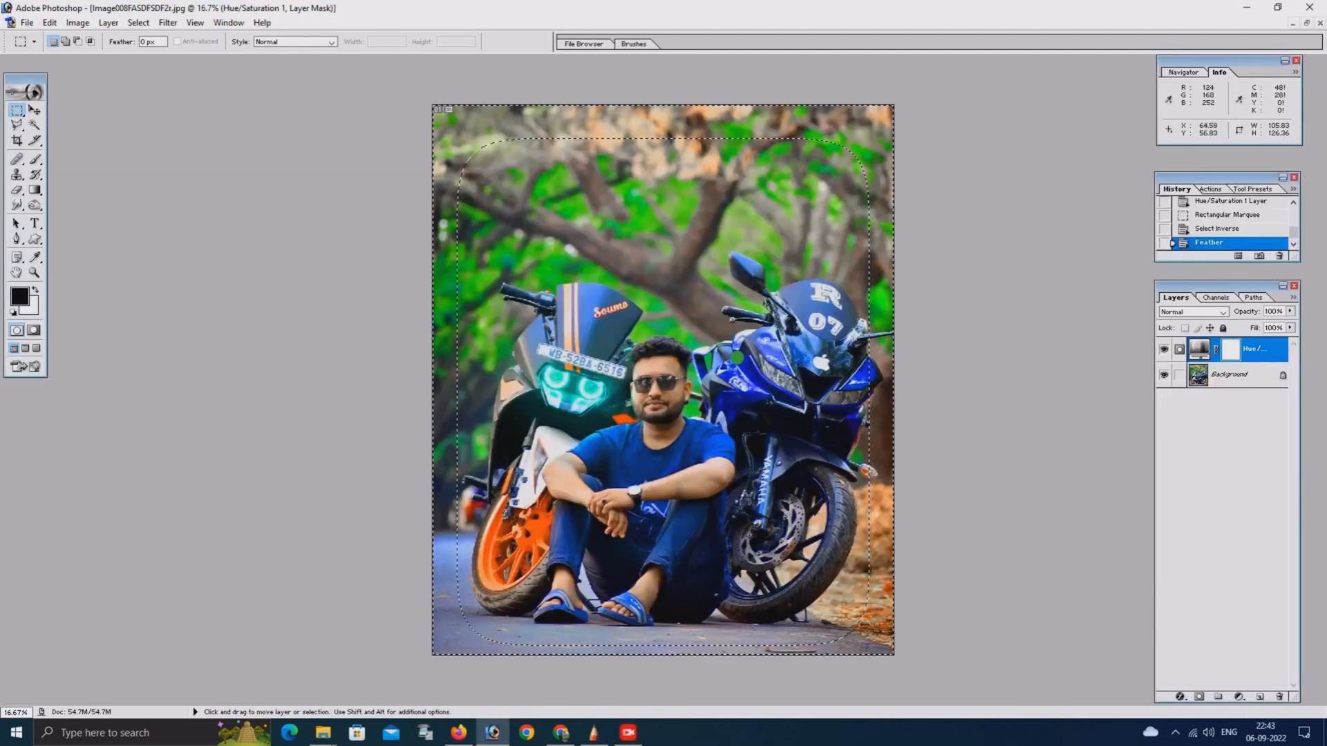
pyautogui.hotkey('ctrl', 'm')
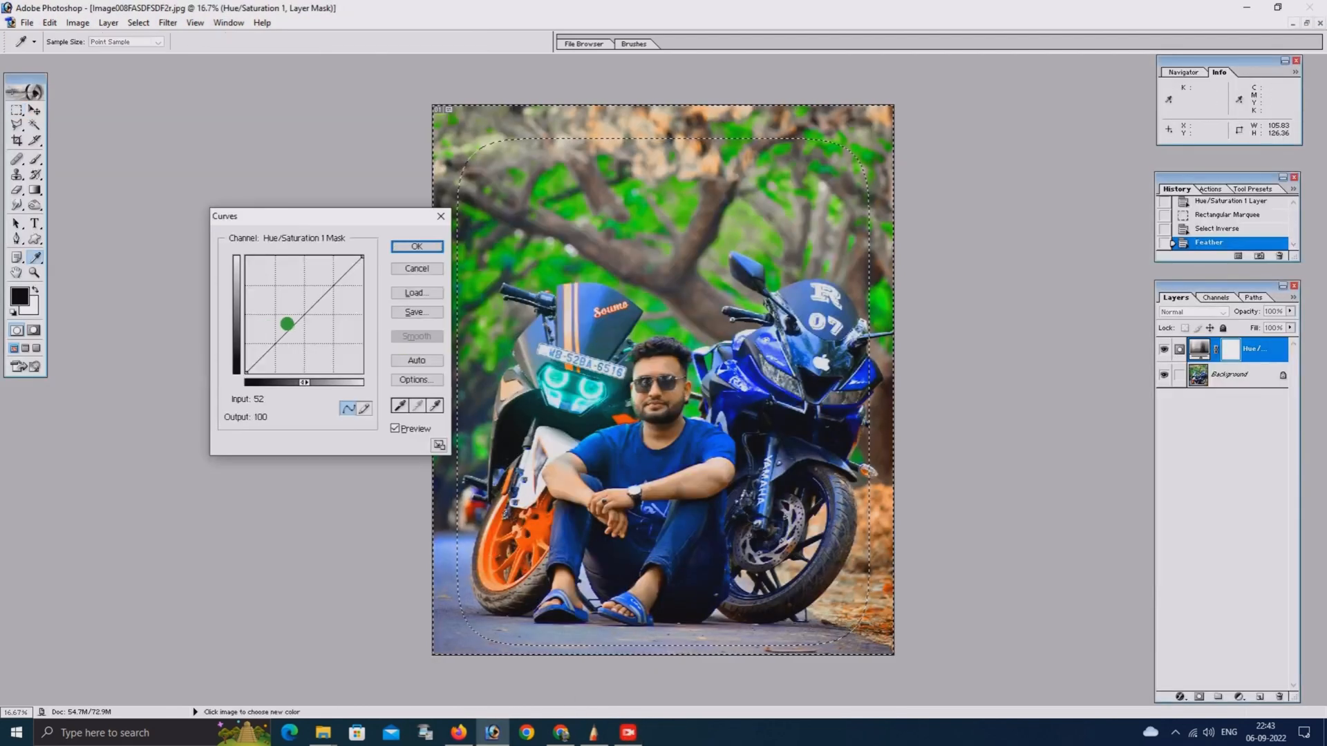
pyautogui.moveTo(304, 314); pyautogui.dragTo(309, 329)
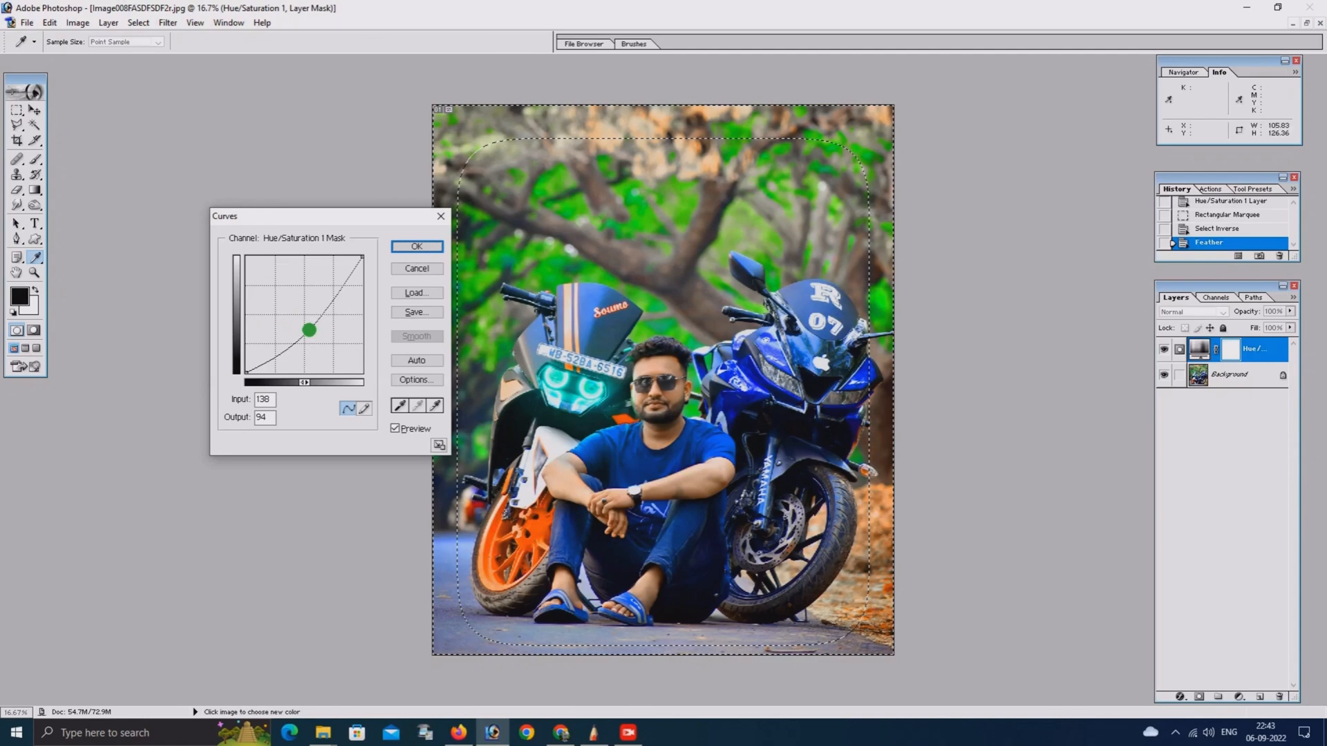
pyautogui.click(403, 271)
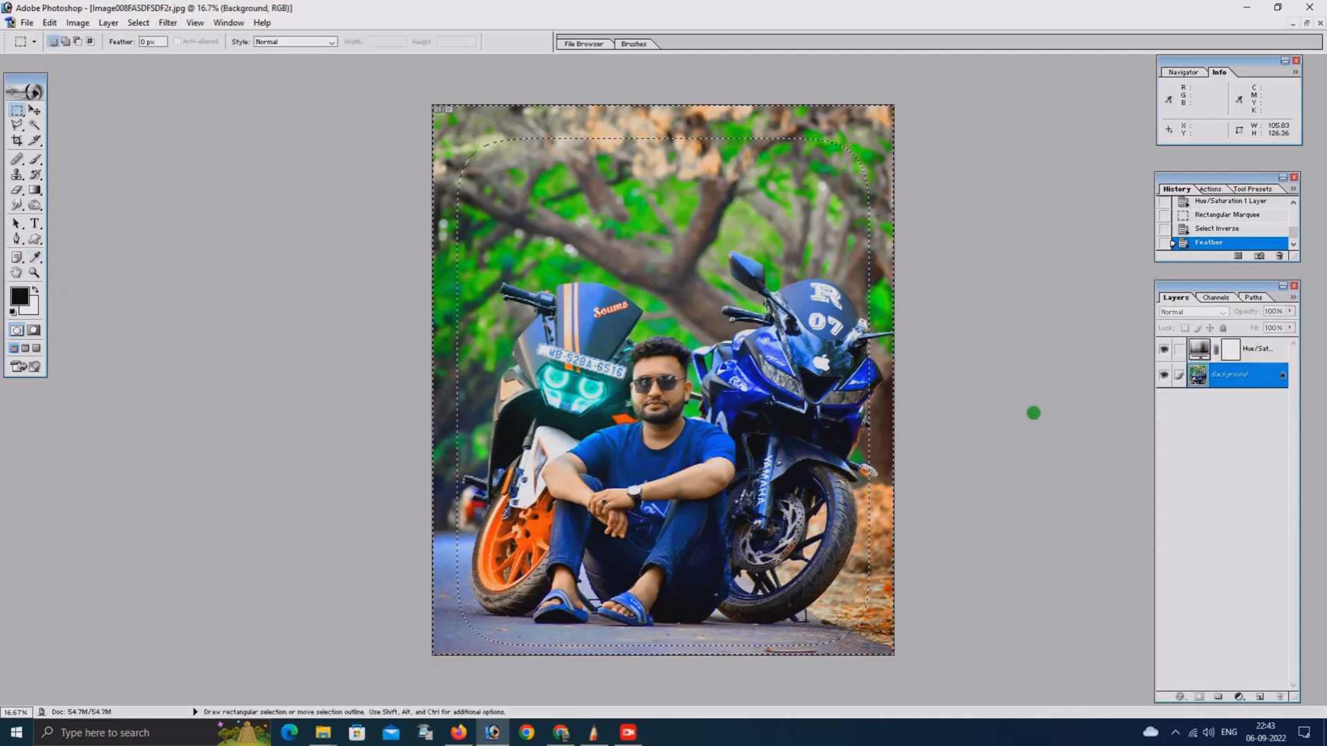
# Darken the selected edges of the Background layer with a Curves point at input 137, output 91, and deselect
pyautogui.hotkey('ctrl', 'm')
pyautogui.moveTo(305, 315); pyautogui.dragTo(308, 332)
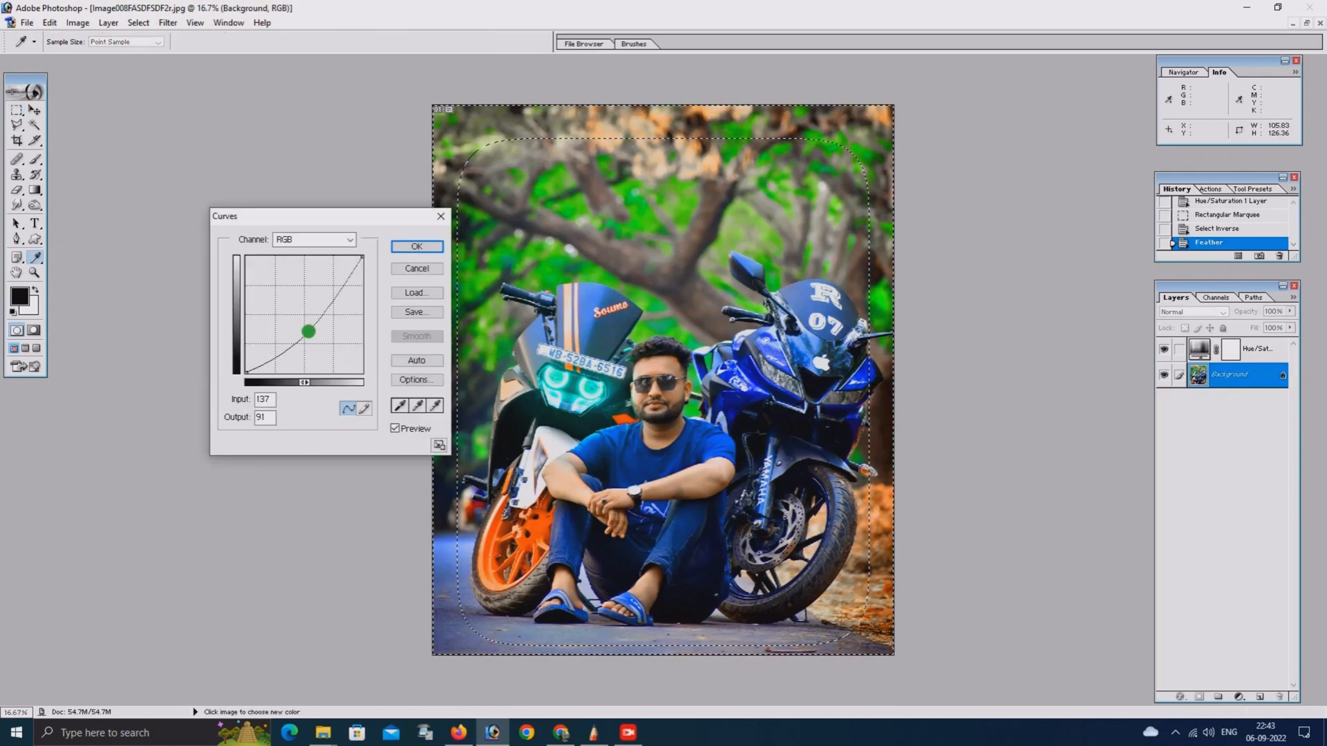
pyautogui.click(417, 246)
pyautogui.hotkey('ctrl', 'd')
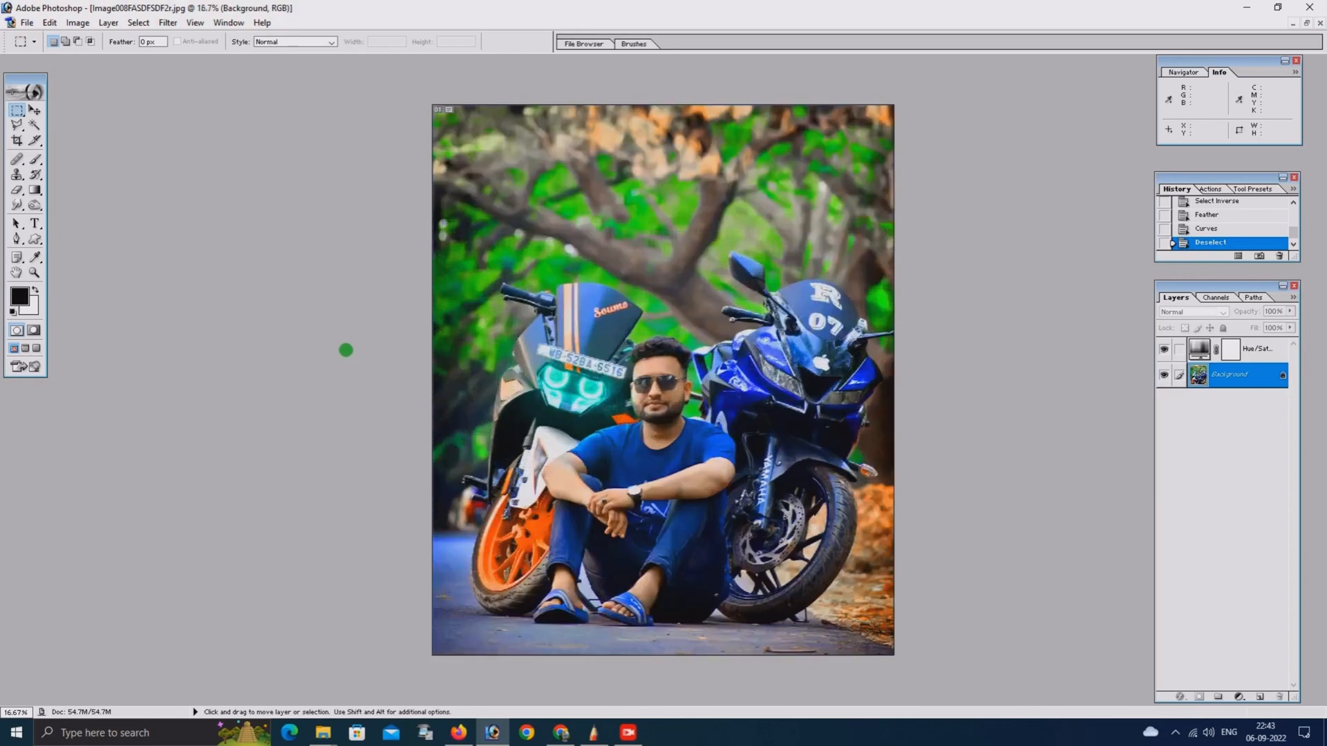
pyautogui.hotkey('ctrl', '+')
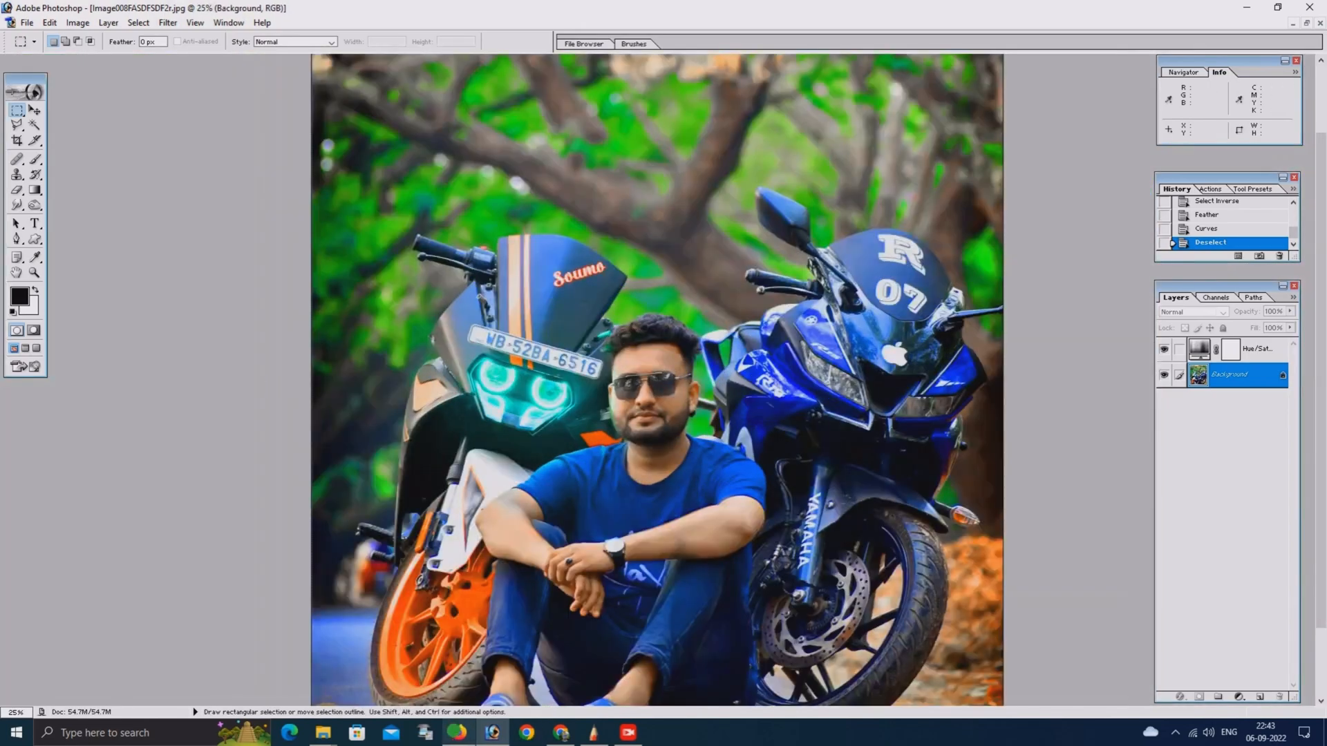
# Switch to Firefox, search Google Images for "sun light" in the new tab and browse the results for a light effect
pyautogui.click(459, 733)
pyautogui.click(169, 15)
pyautogui.click(204, 46)
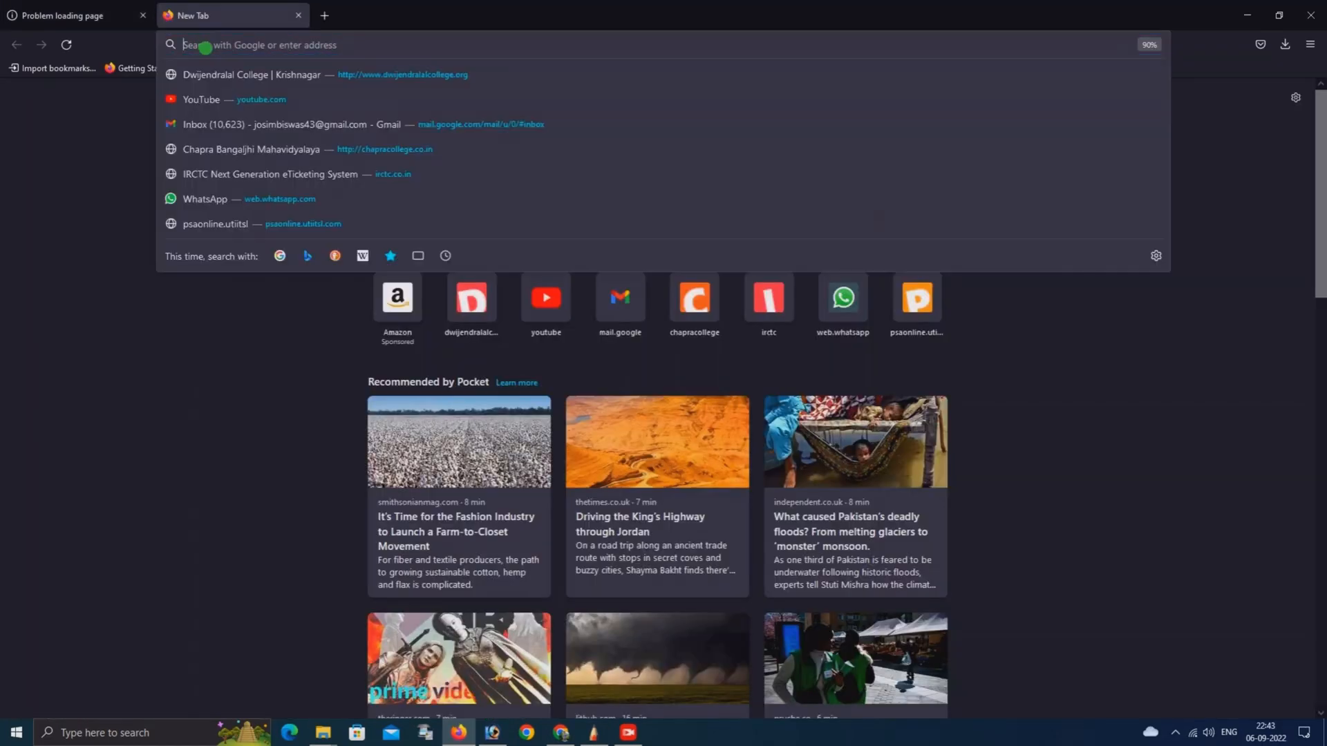
pyautogui.write('sun')
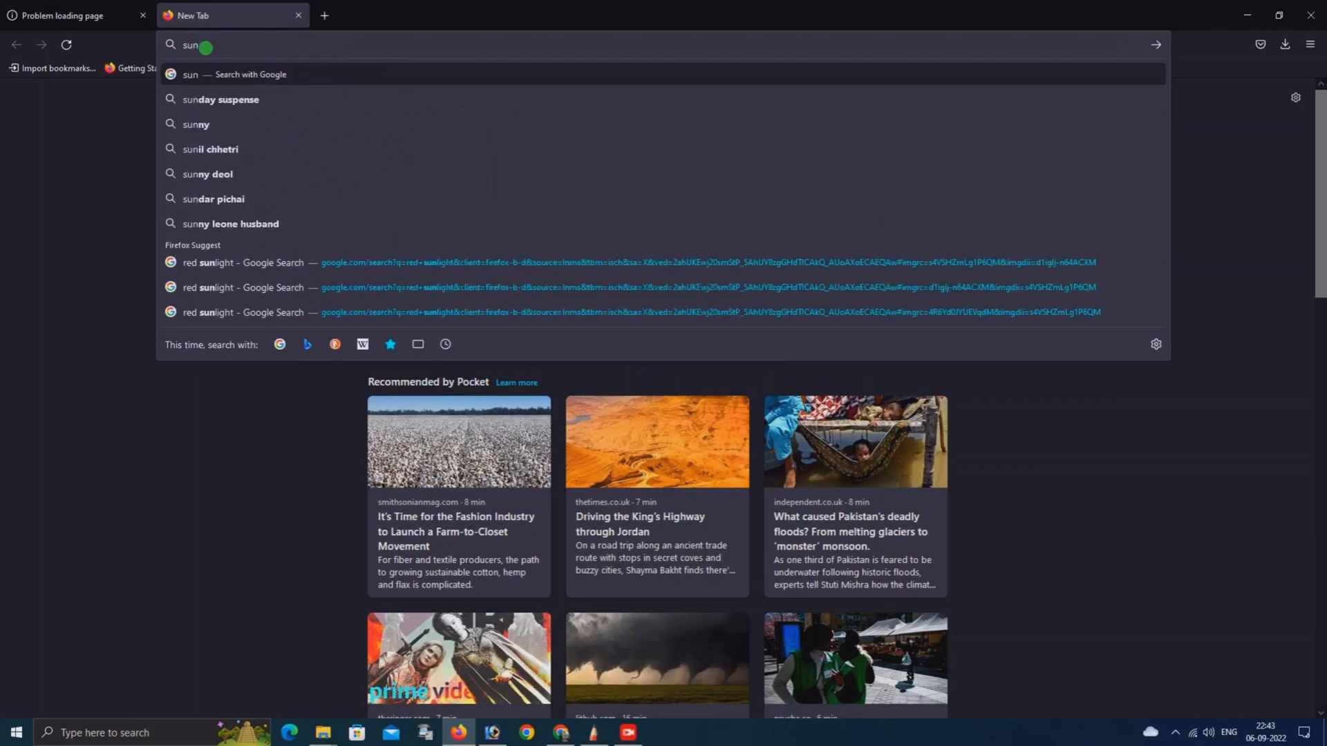
pyautogui.write(' lig')
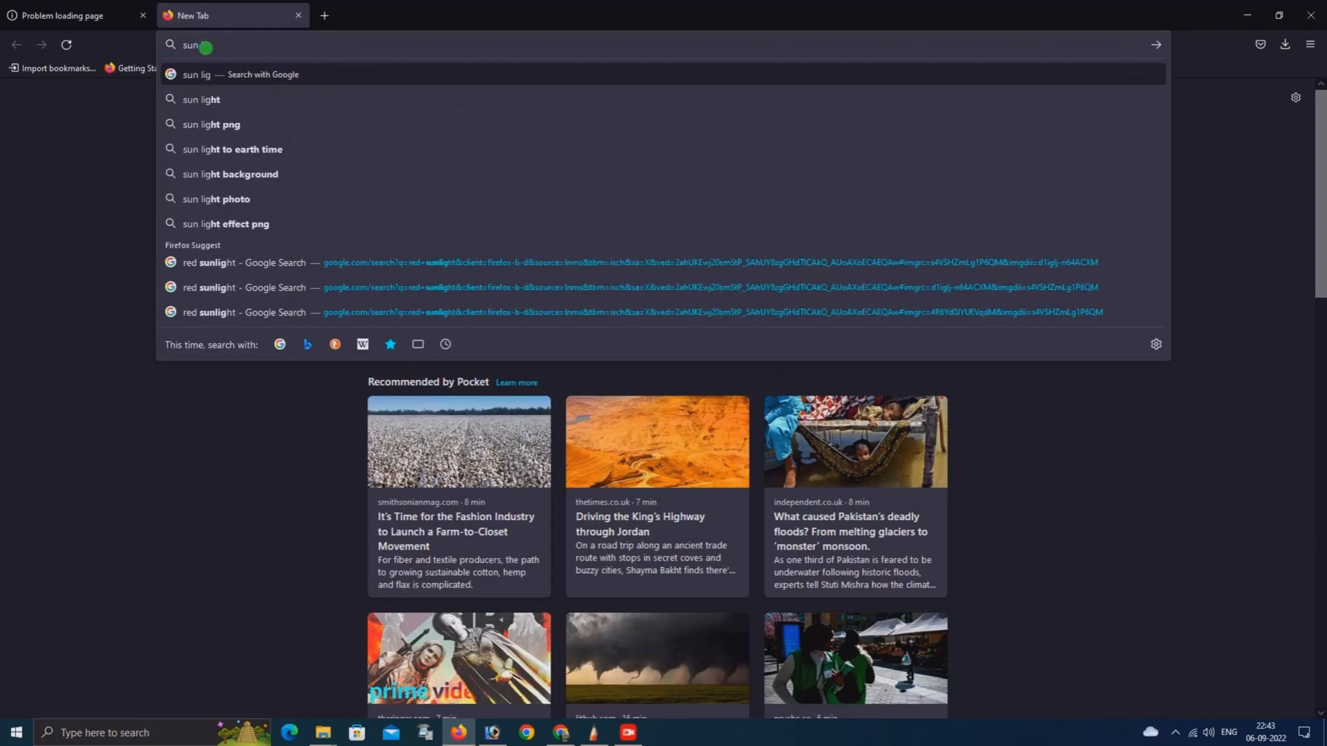
pyautogui.click(199, 99)
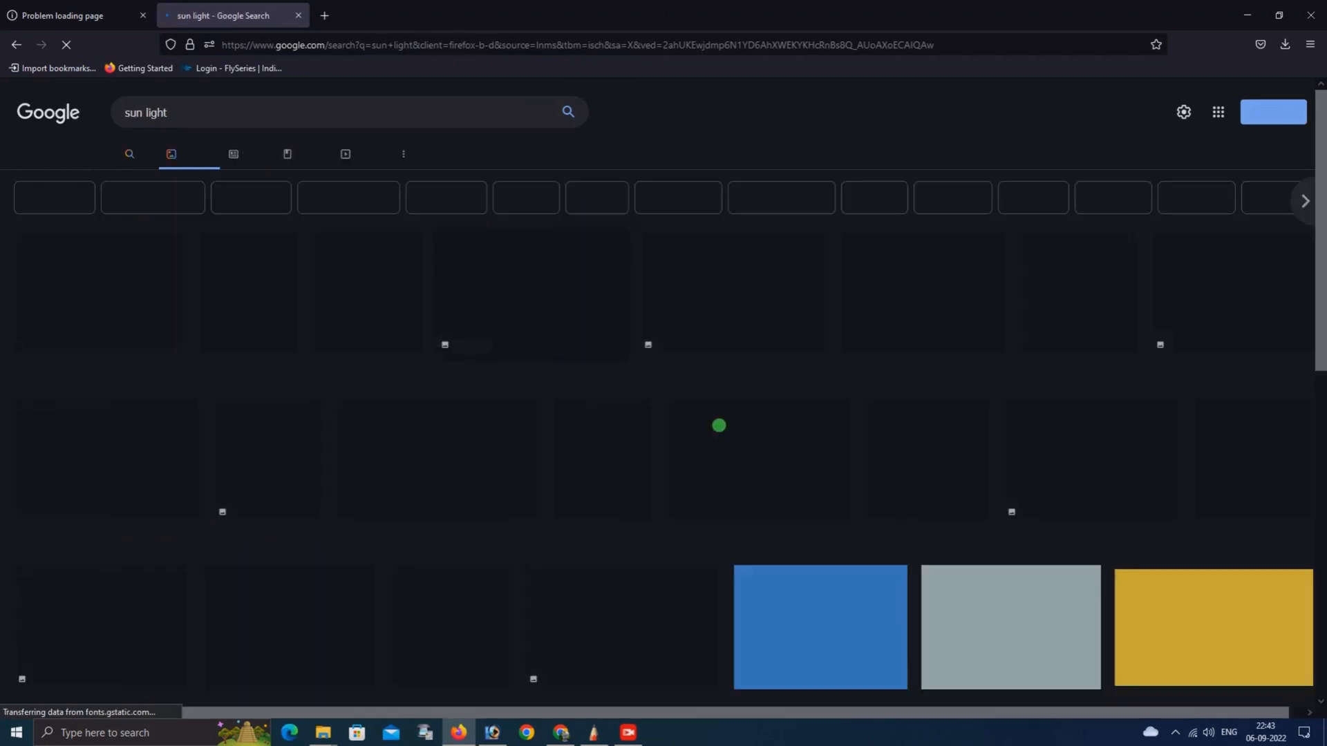
pyautogui.scroll(-2, 442, 410)
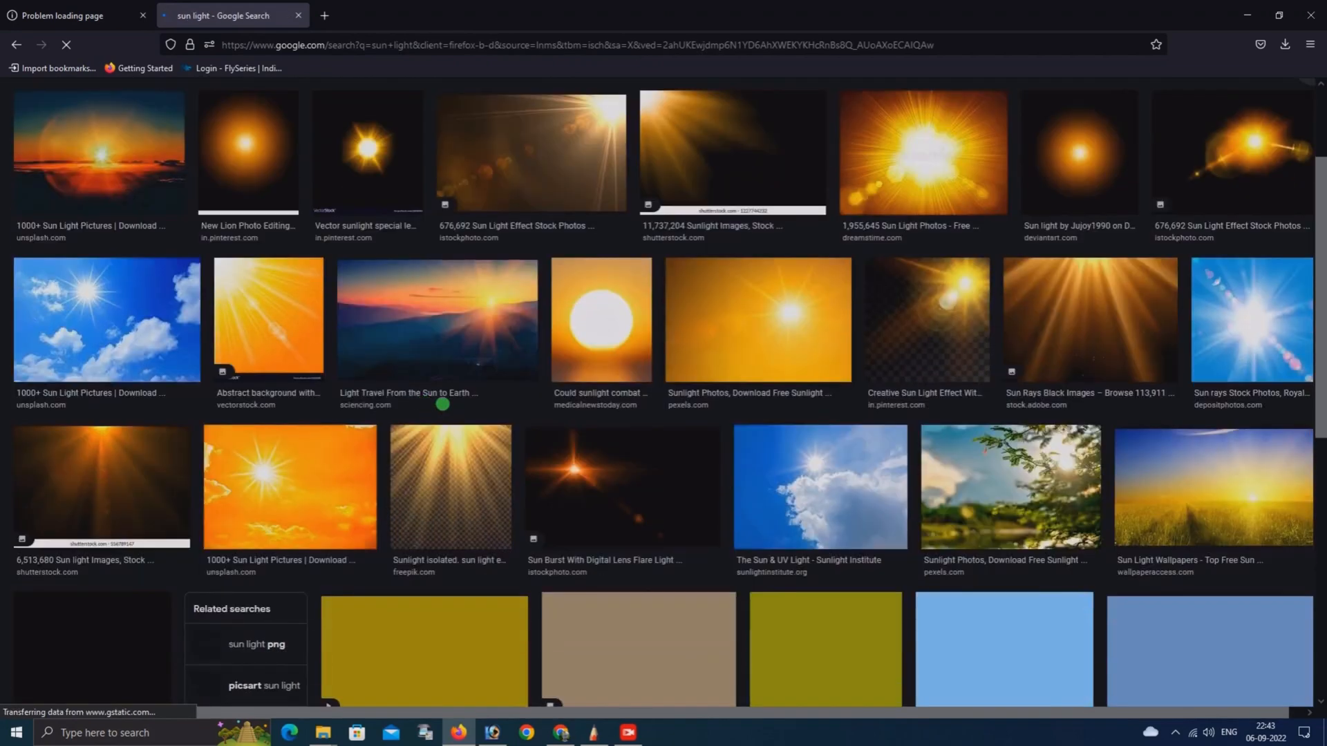
pyautogui.scroll(2, 444, 404)
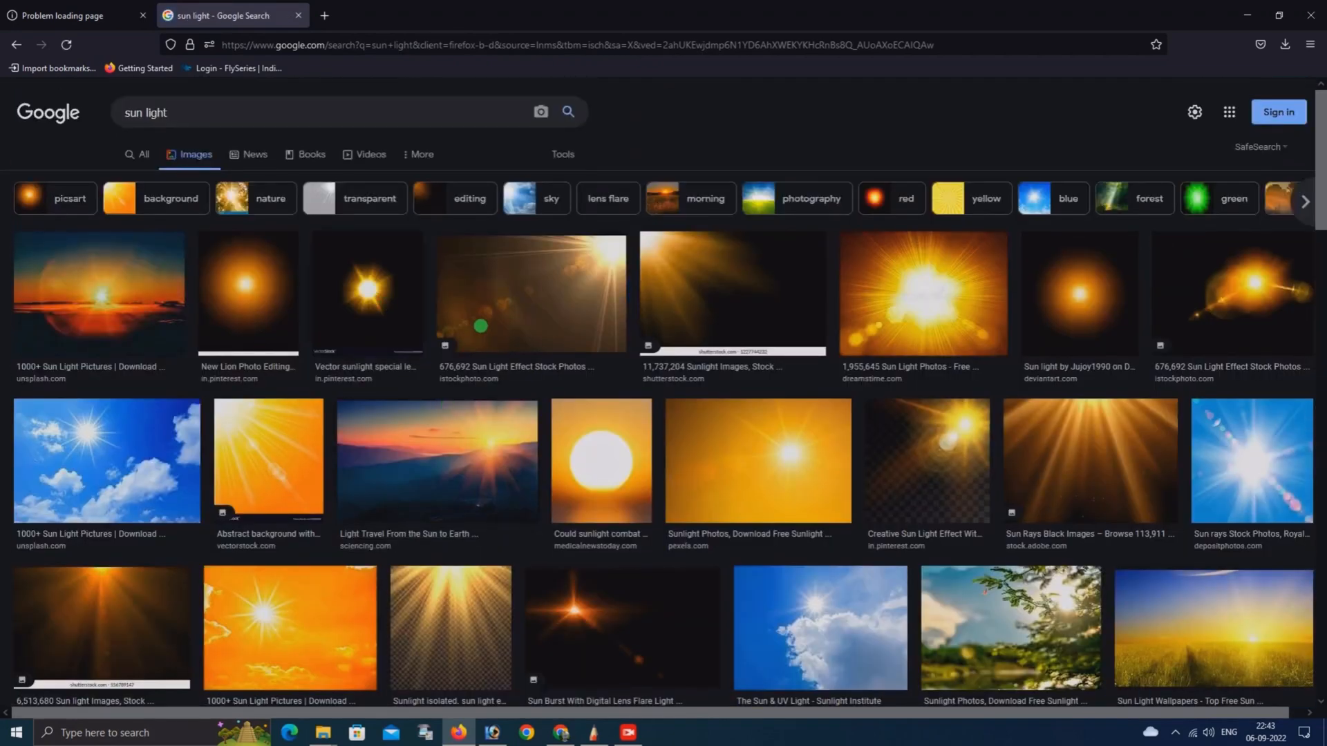
pyautogui.scroll(-3, 572, 353)
pyautogui.scroll(3, 572, 353)
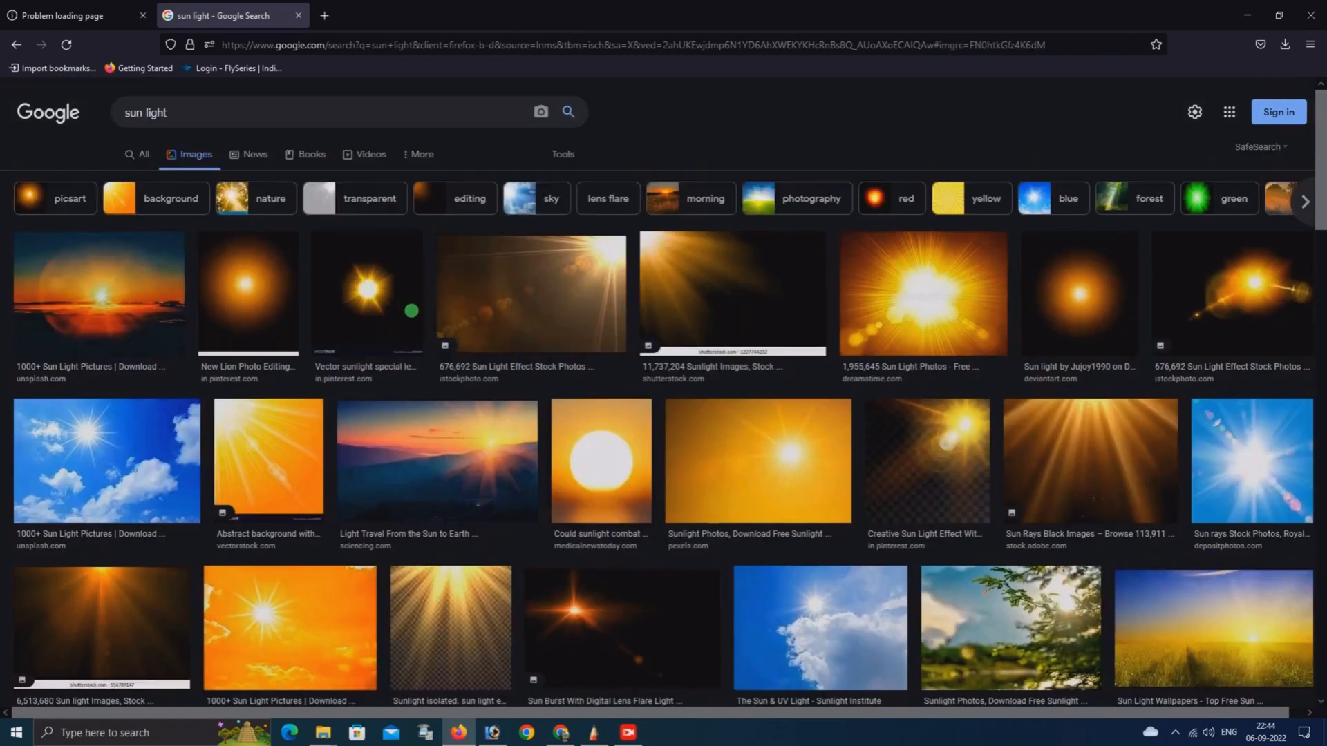
# Copy the enlarged VectorStock sunlight lens flare image from the search results and paste it into the motorcycle photo in Photoshop
pyautogui.click(409, 306)
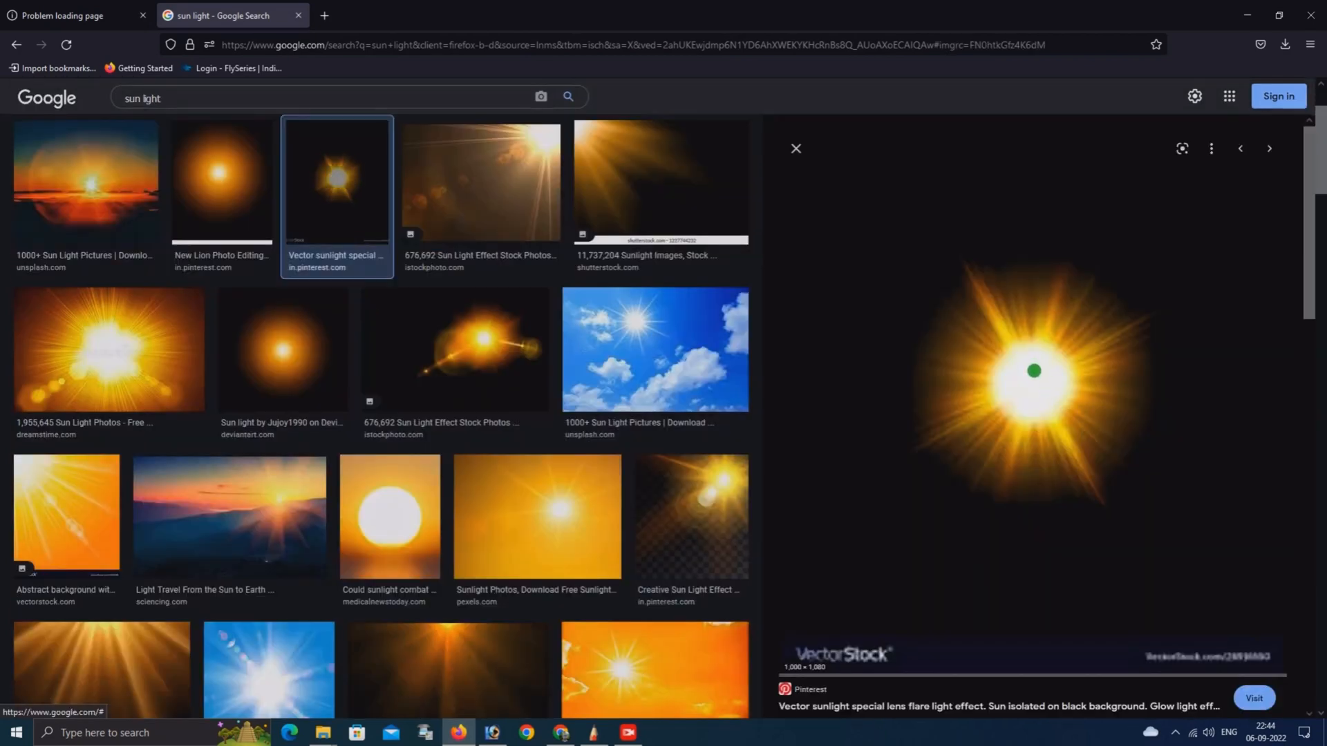
pyautogui.rightClick(1091, 474)
pyautogui.click(1078, 572)
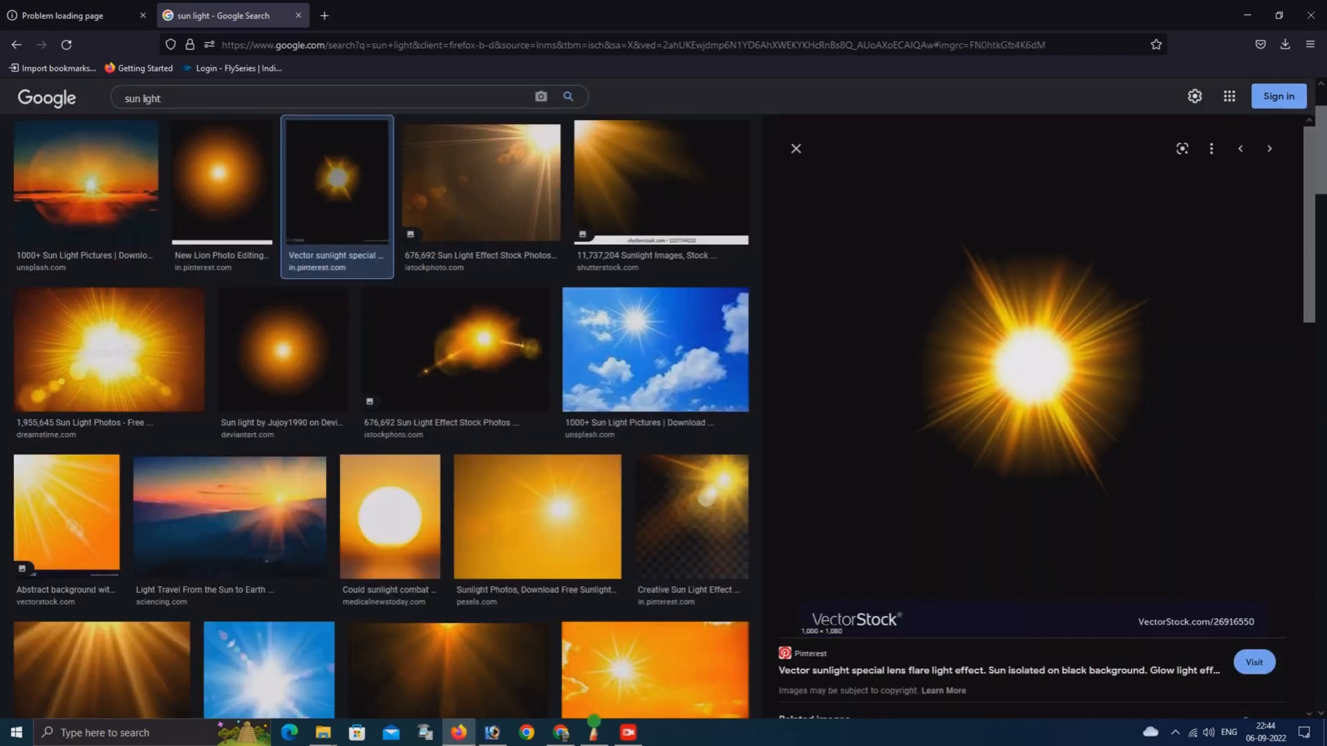
pyautogui.click(492, 733)
pyautogui.hotkey('ctrl', 'v')
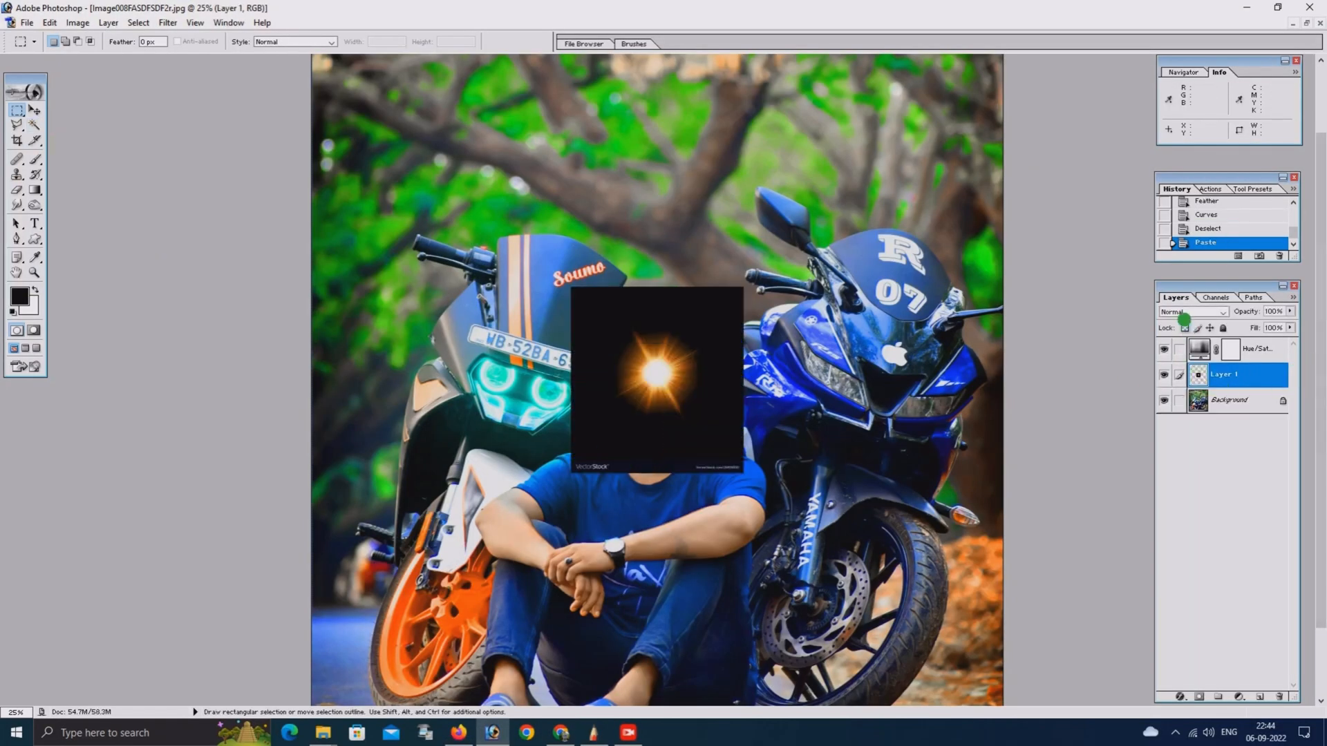
# Set the pasted flare layer to Screen blending, scale it to about 206%, and place it over the blue motorcycle's left headlight
pyautogui.click(1186, 311)
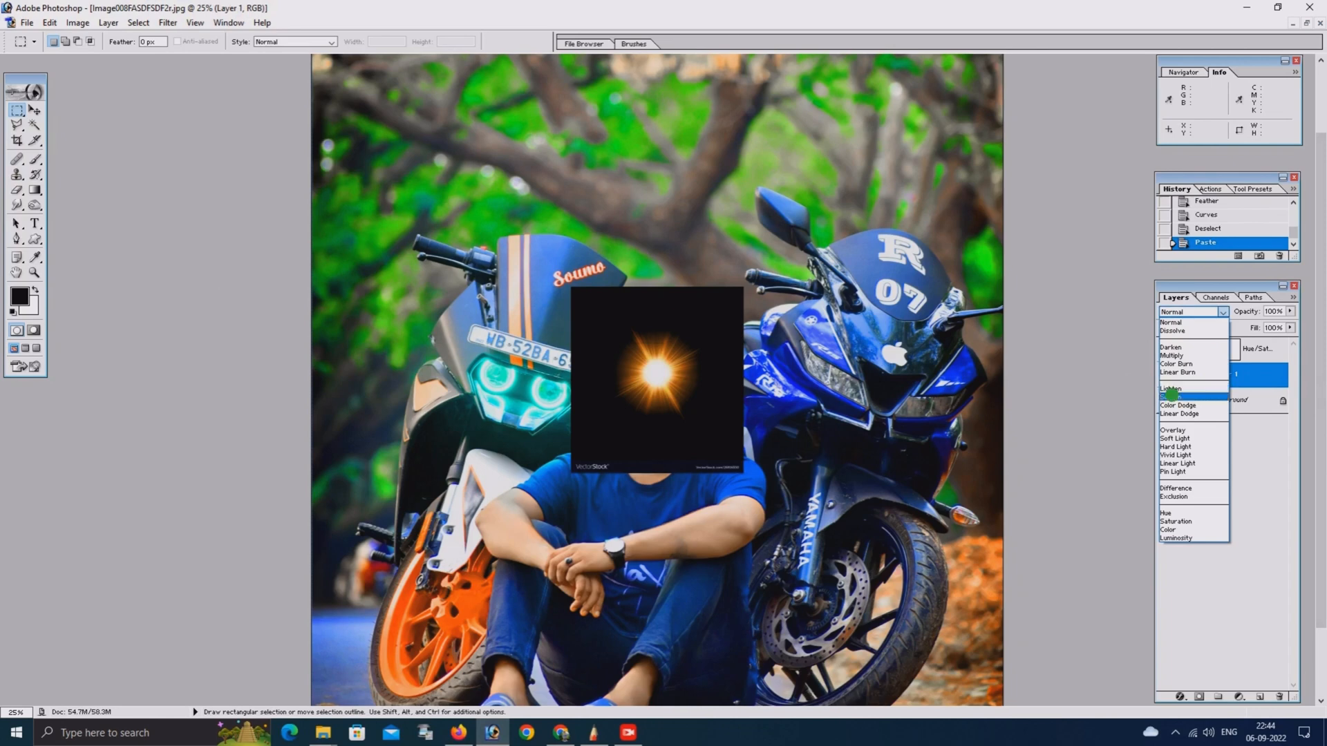
pyautogui.click(1175, 396)
pyautogui.click(34, 110)
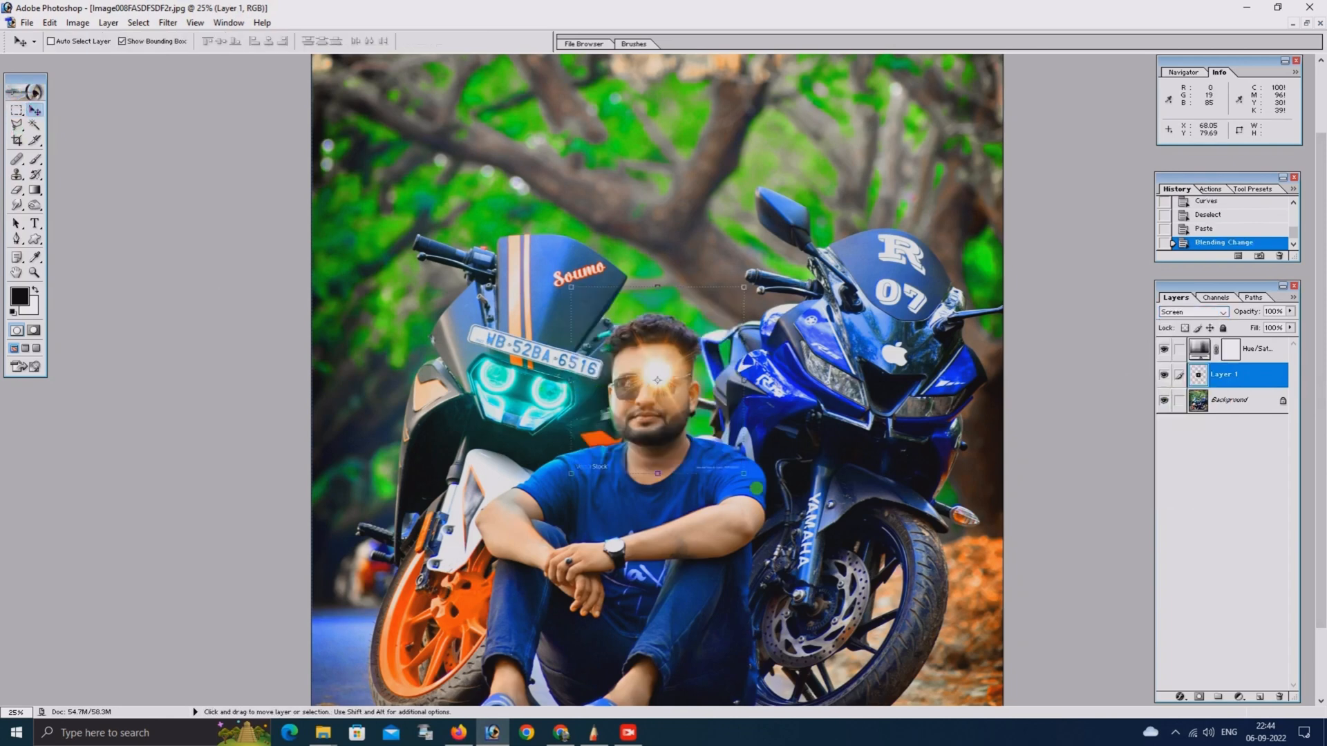
pyautogui.moveTo(747, 476); pyautogui.dragTo(838, 573)
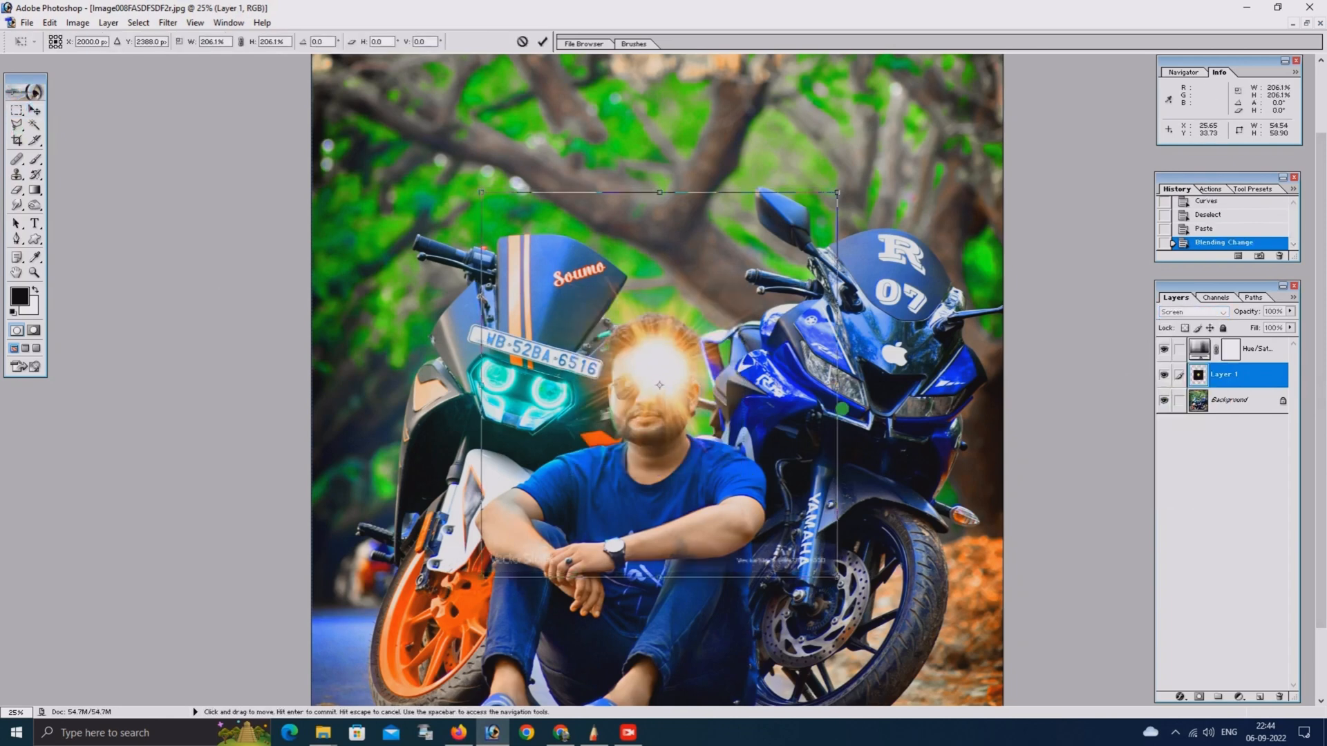
pyautogui.moveTo(684, 376); pyautogui.dragTo(865, 399)
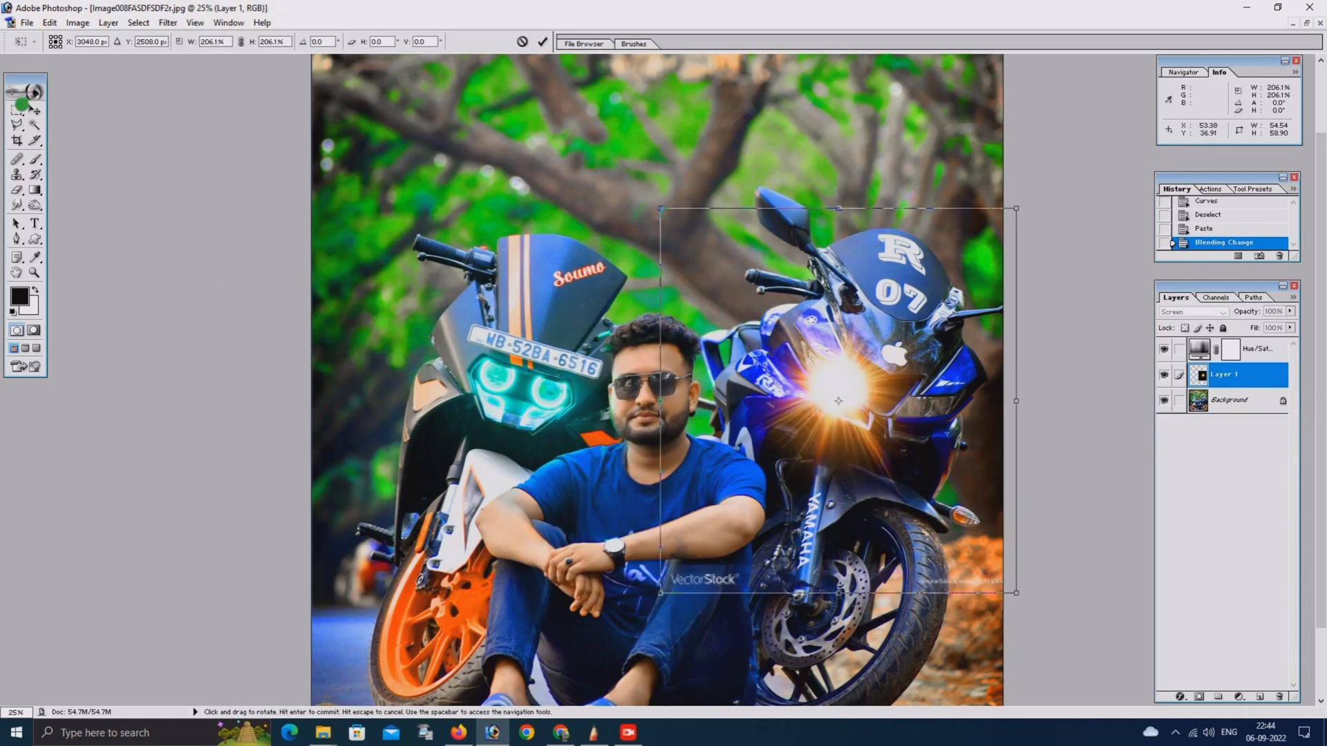
pyautogui.click(28, 102)
pyautogui.press('Return')
# Duplicate the flare layer and place the copy over the blue motorcycle's right headlight
pyautogui.click(33, 110)
pyautogui.moveTo(828, 422); pyautogui.dragTo(918, 423)
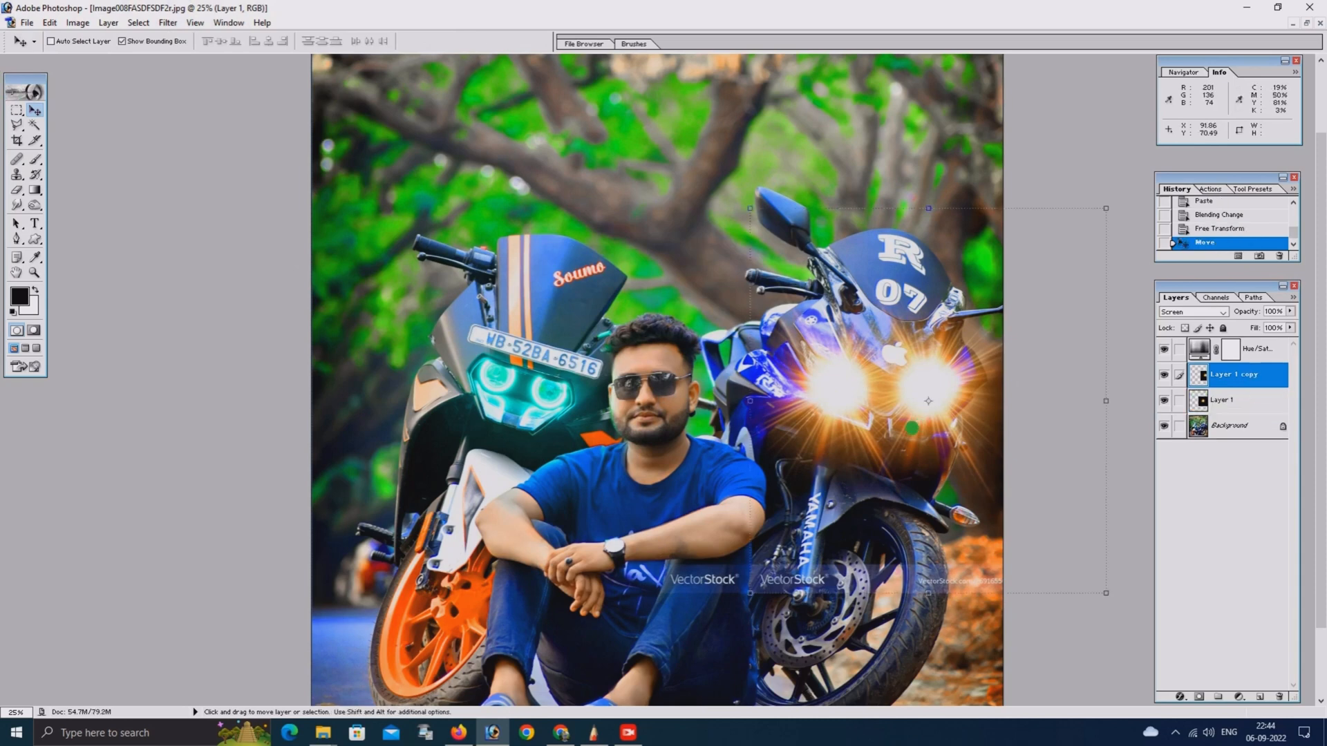
# Merge the two flare layers and set the merged layer's opacity to 87% and fill to 80%
pyautogui.hotkey('ctrl', 'e')
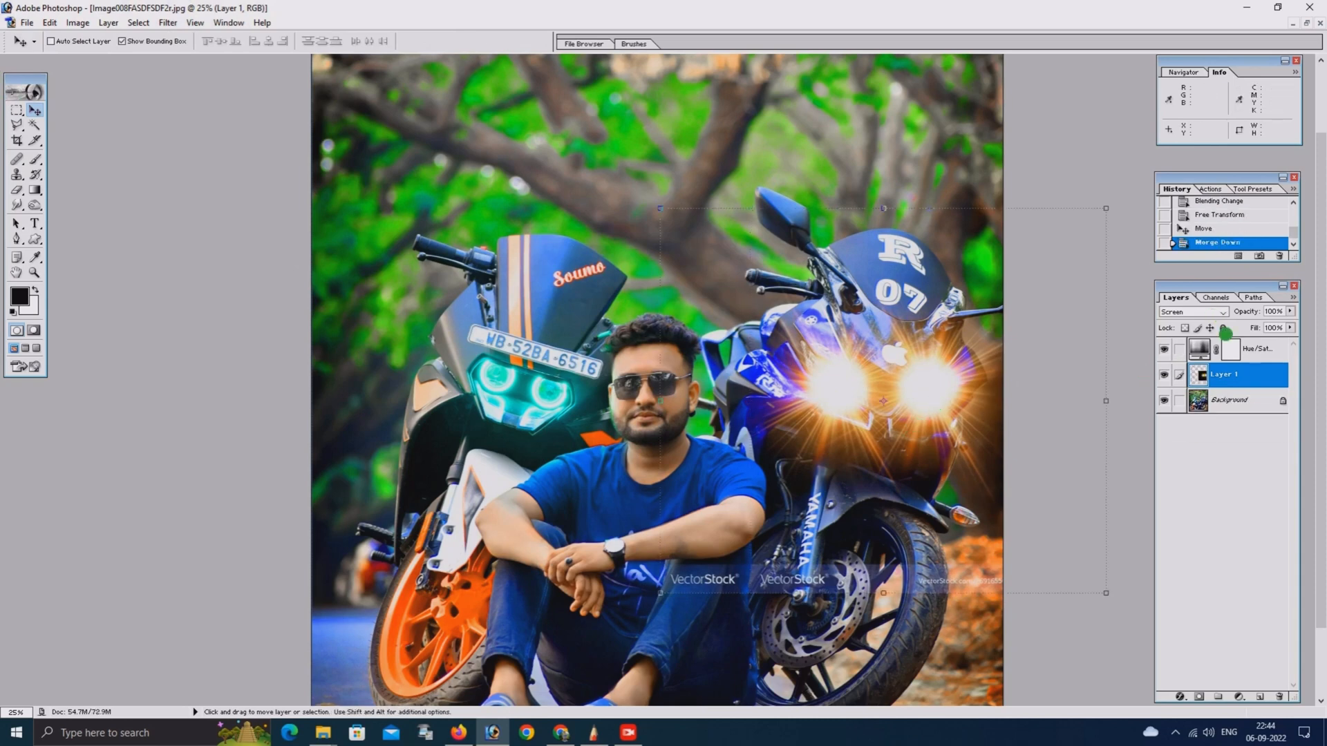
pyautogui.click(1289, 311)
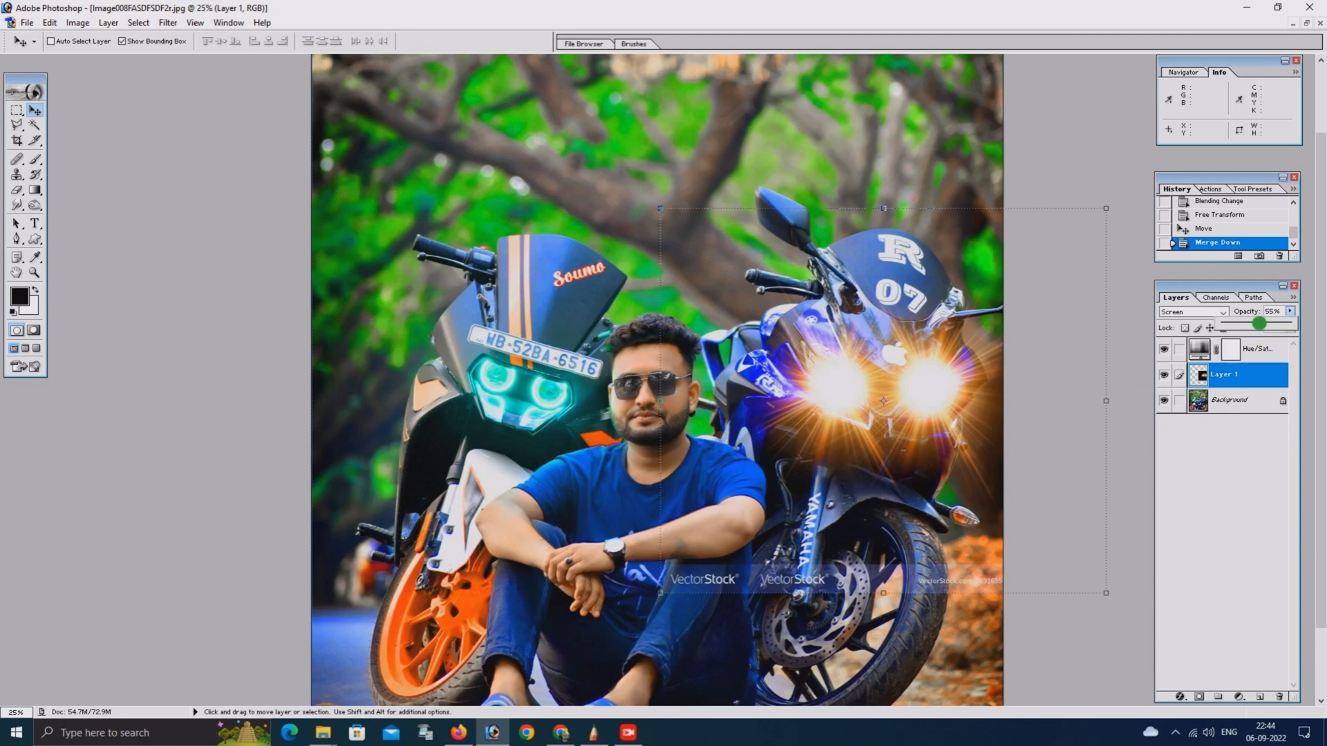
pyautogui.moveTo(1260, 324); pyautogui.dragTo(1285, 328)
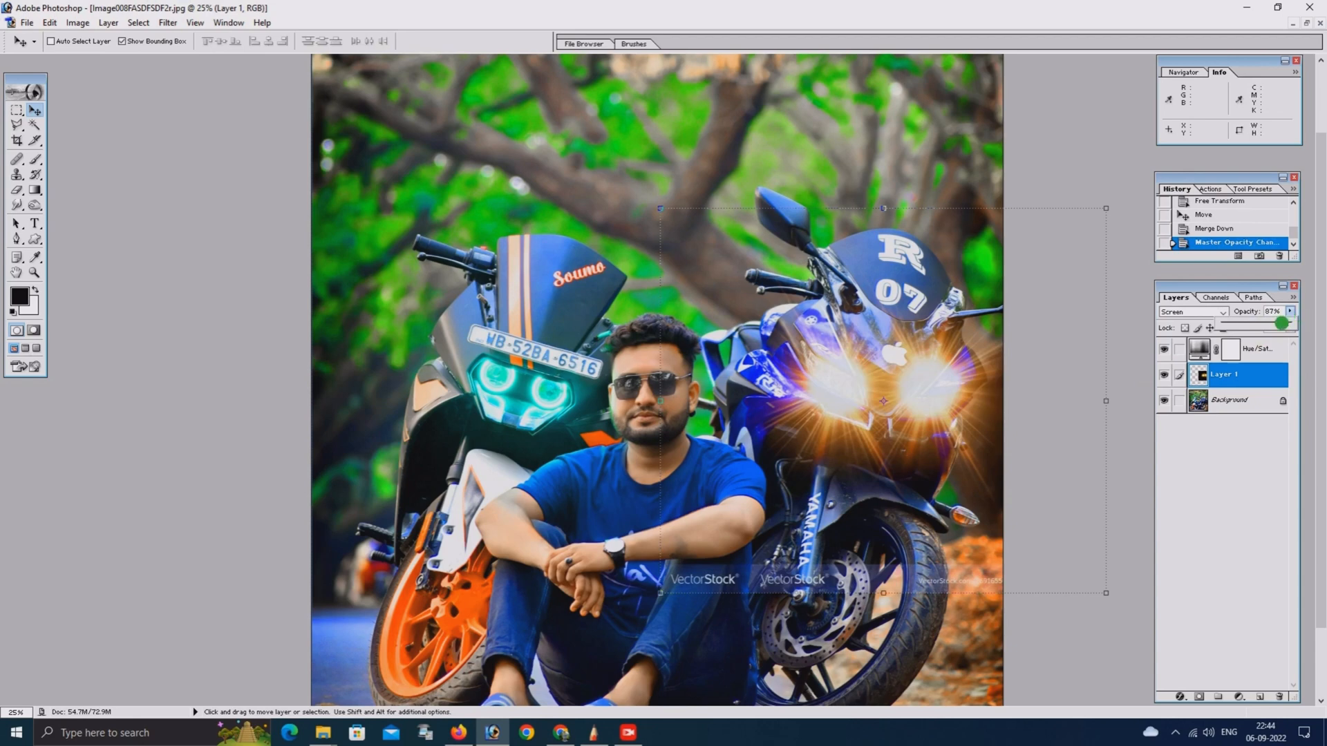
pyautogui.moveTo(1290, 328); pyautogui.dragTo(1256, 341)
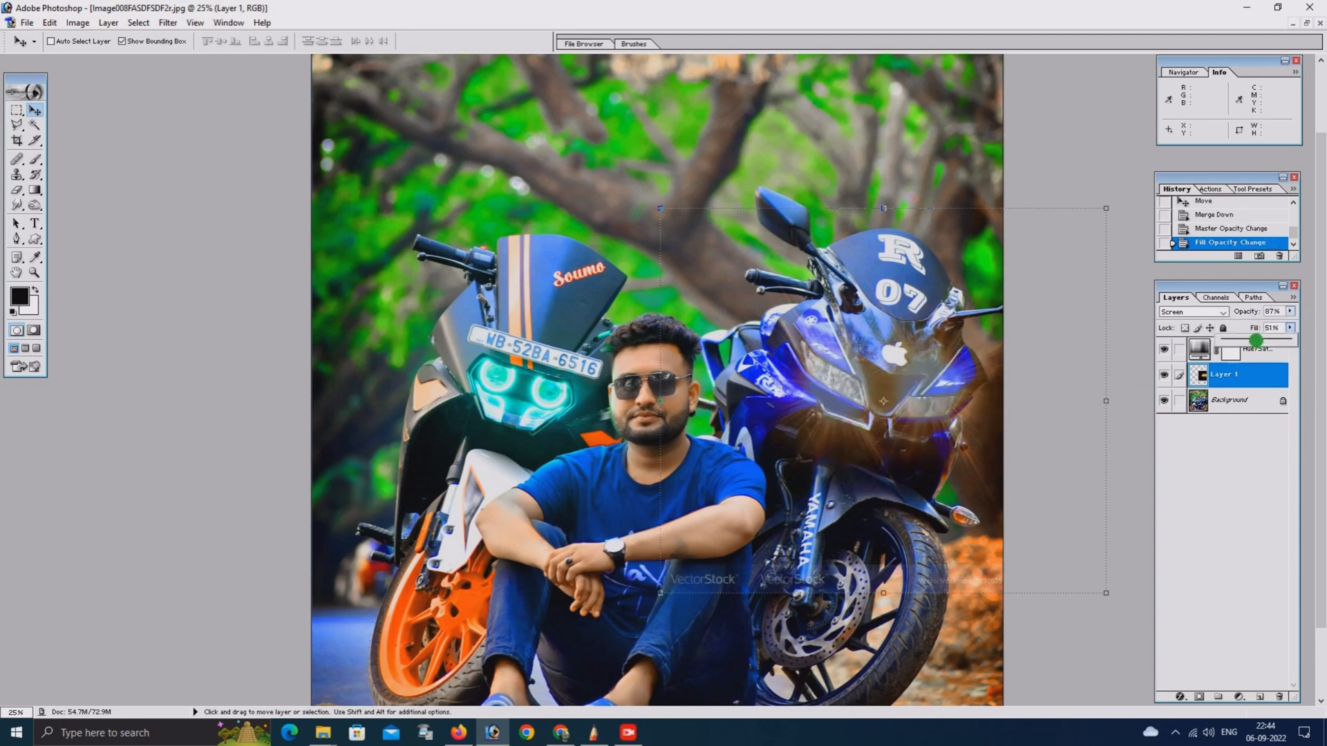
pyautogui.moveTo(1266, 338)
pyautogui.mouseDown()
pyautogui.moveTo(1295, 334)
pyautogui.moveTo(1277, 339)
pyautogui.mouseUp()
# Try Soft Light and Overlay blending on the merged flare layer, and set it back to Screen
pyautogui.click(1194, 314)
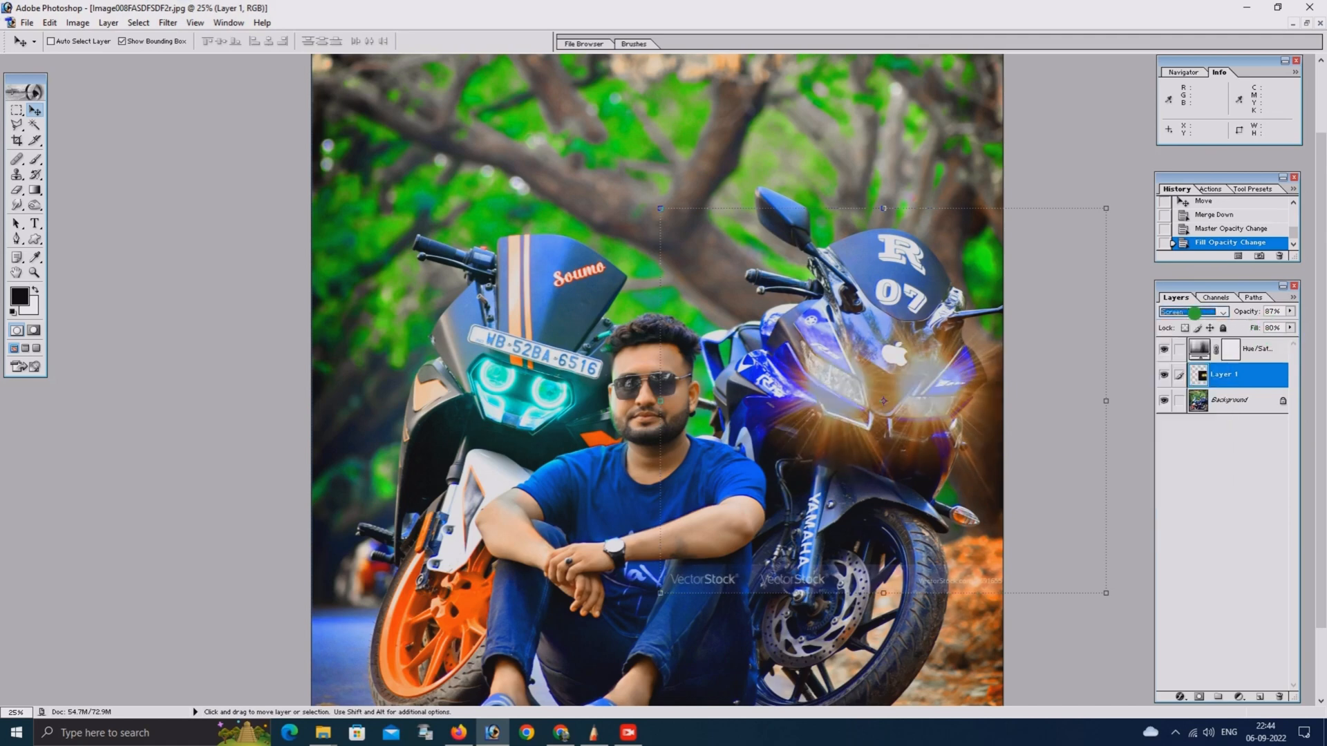
pyautogui.click(1195, 314)
pyautogui.click(1177, 438)
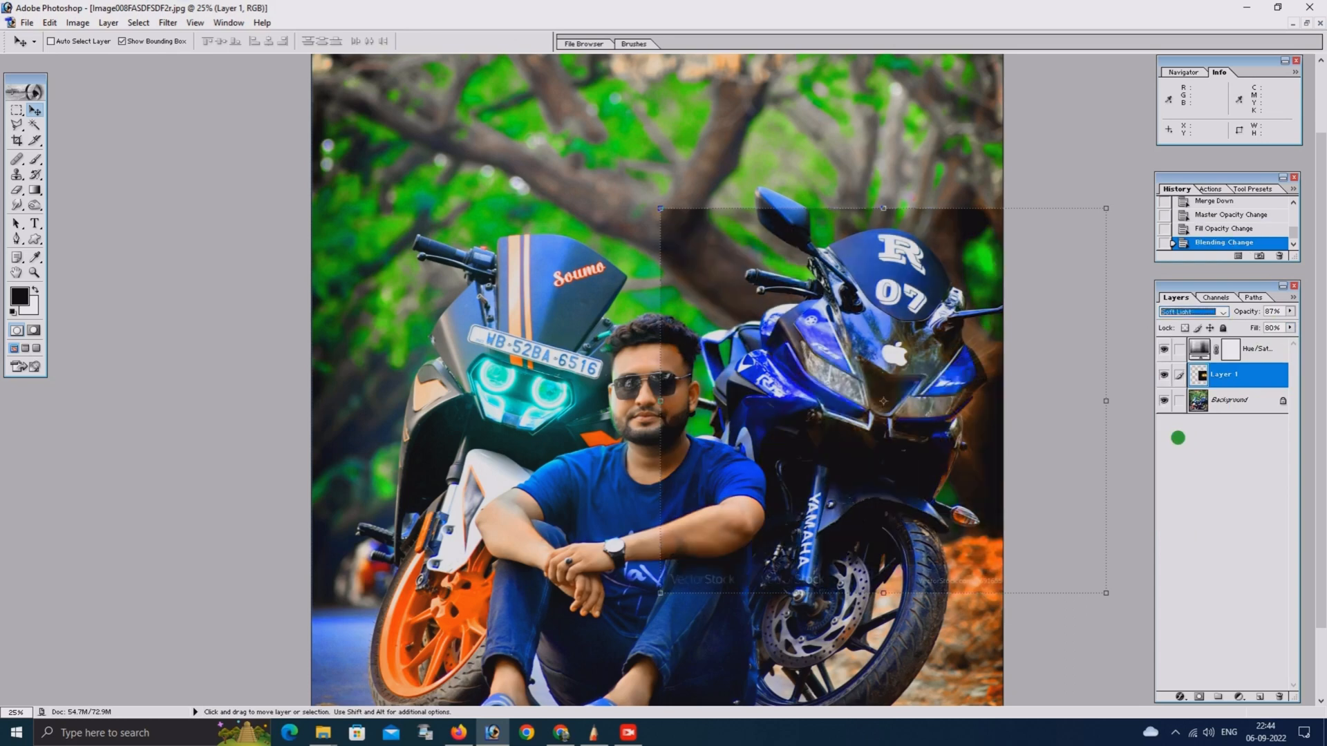
pyautogui.click(1202, 312)
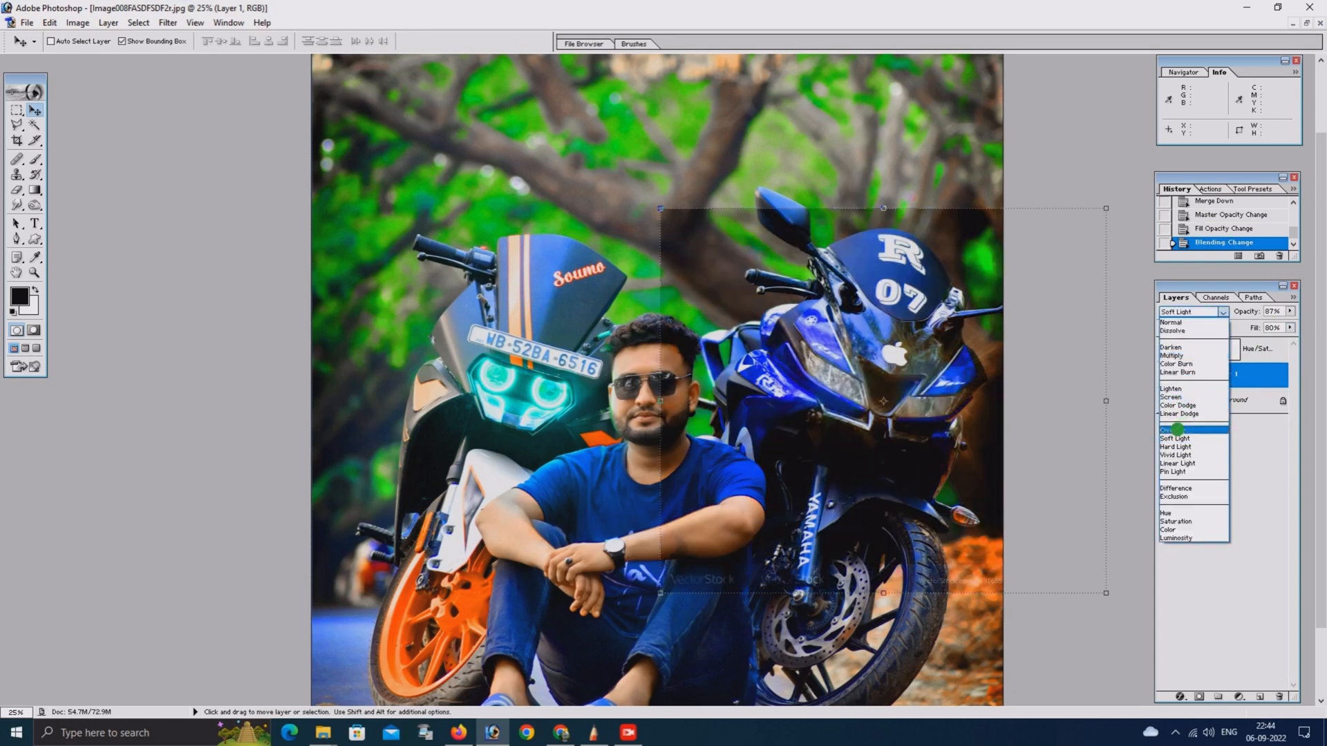
pyautogui.click(1178, 428)
pyautogui.click(1194, 312)
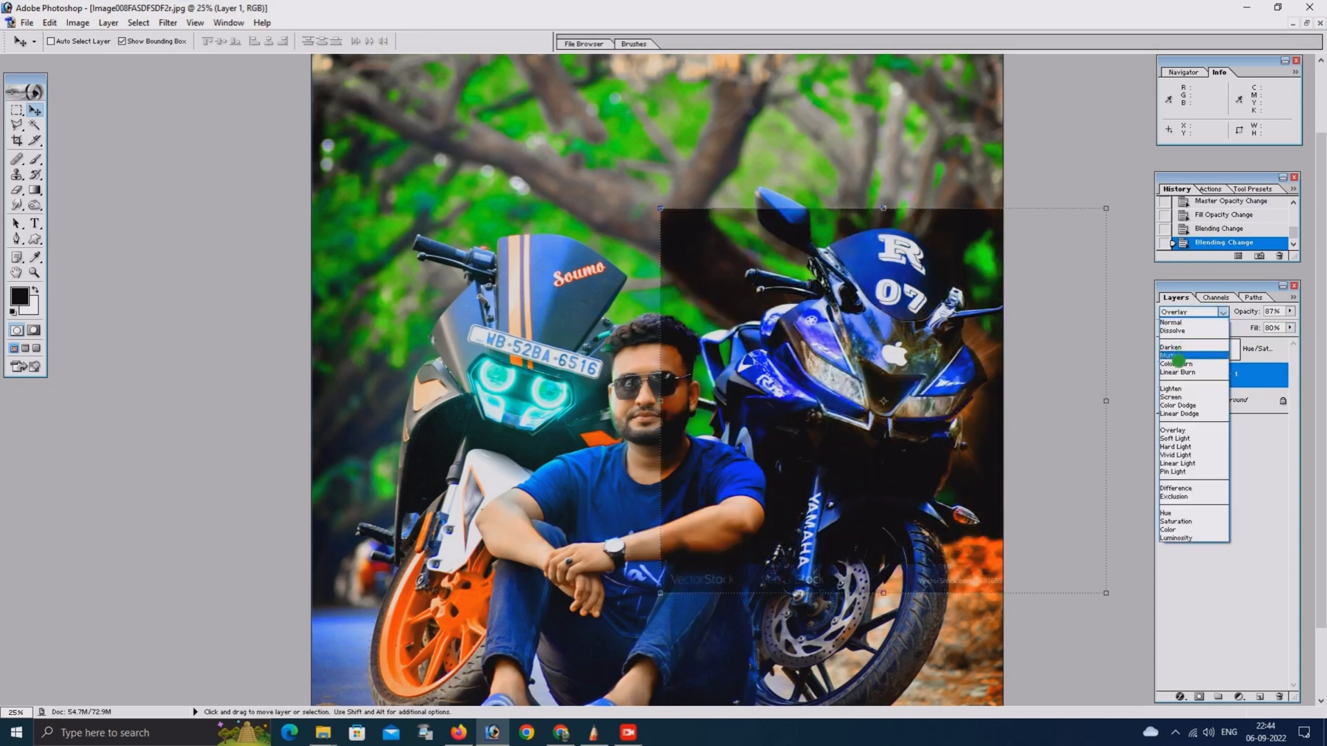
pyautogui.click(1175, 392)
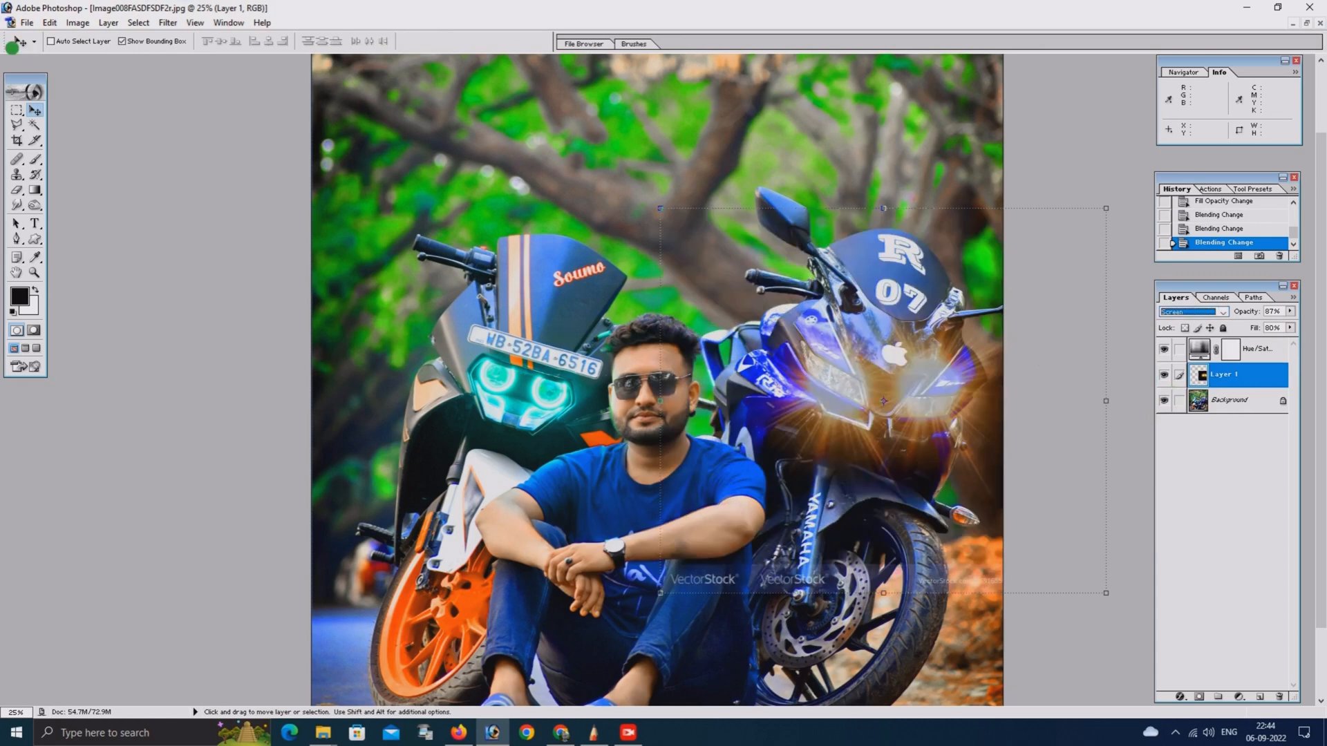
# Erase the glow around the blue motorcycle's headlights with a soft 1100 px eraser, and set the flare layer's opacity to 100%
pyautogui.click(18, 101)
pyautogui.press('Escape')
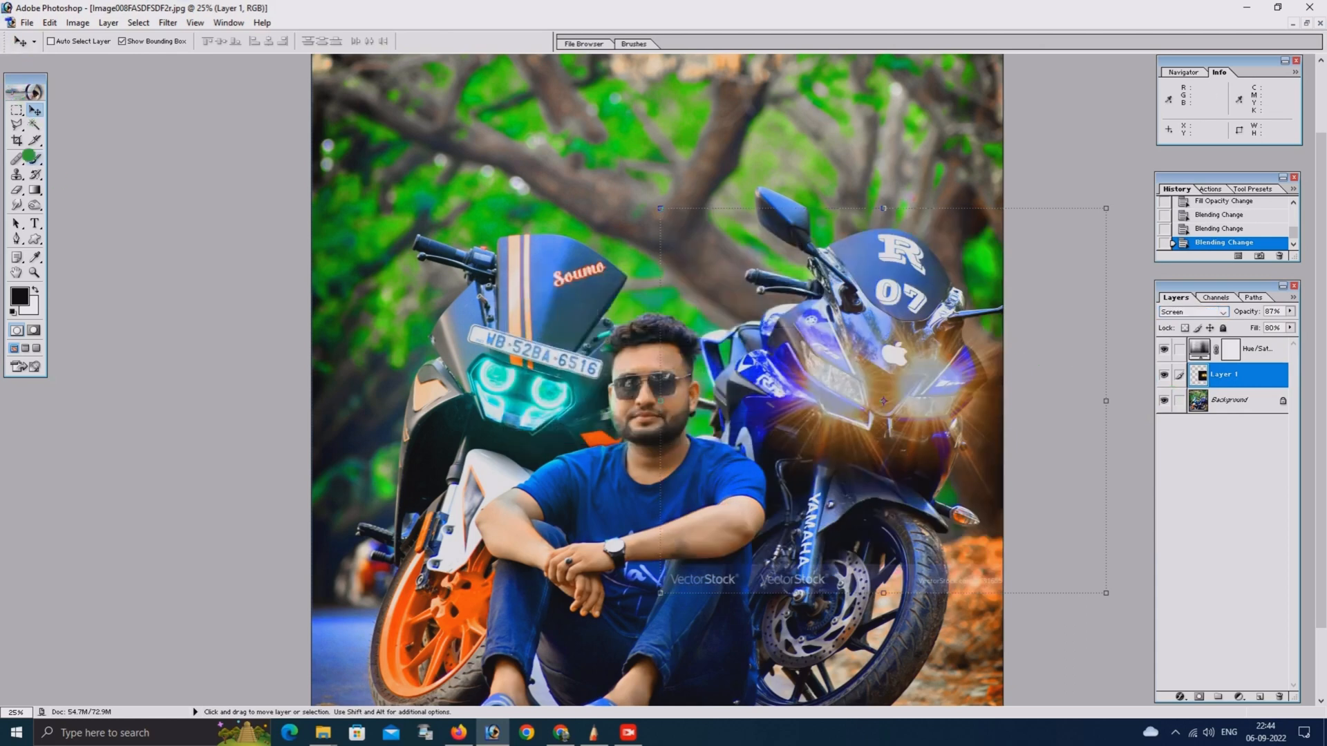
pyautogui.click(17, 110)
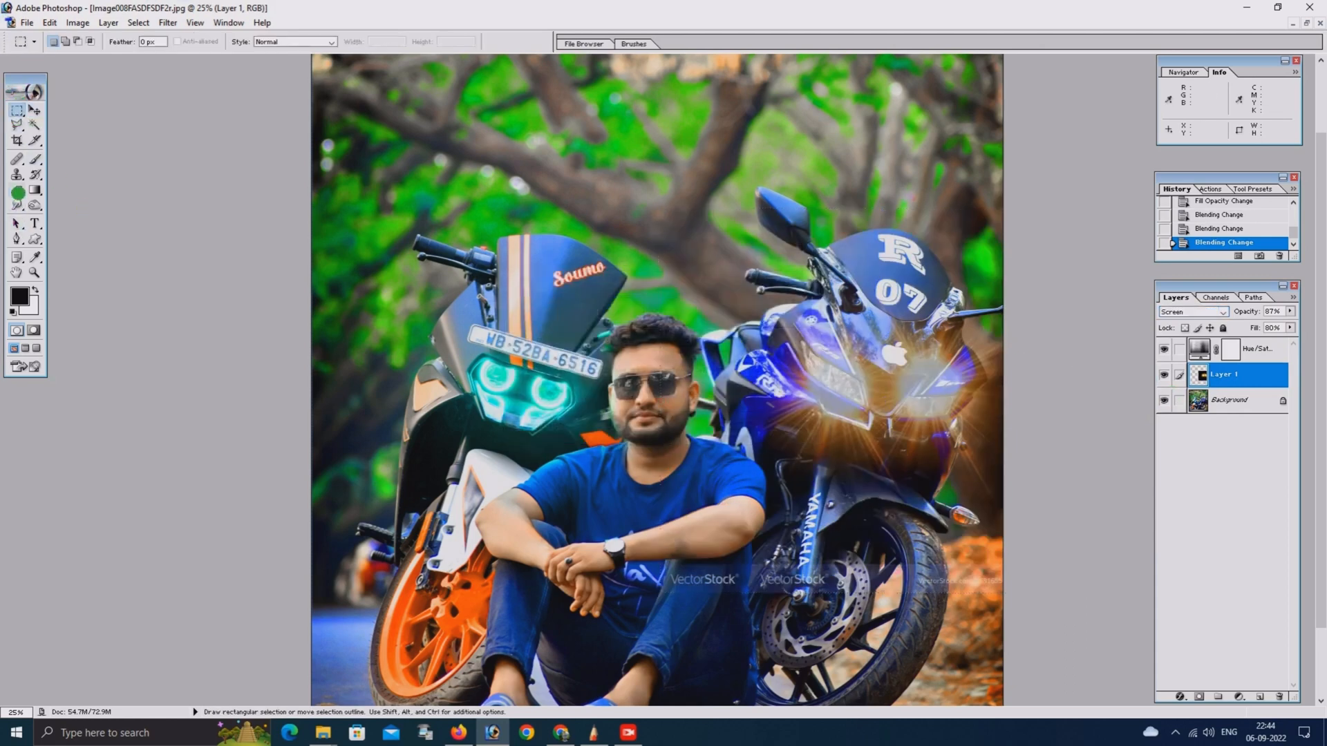
pyautogui.click(18, 191)
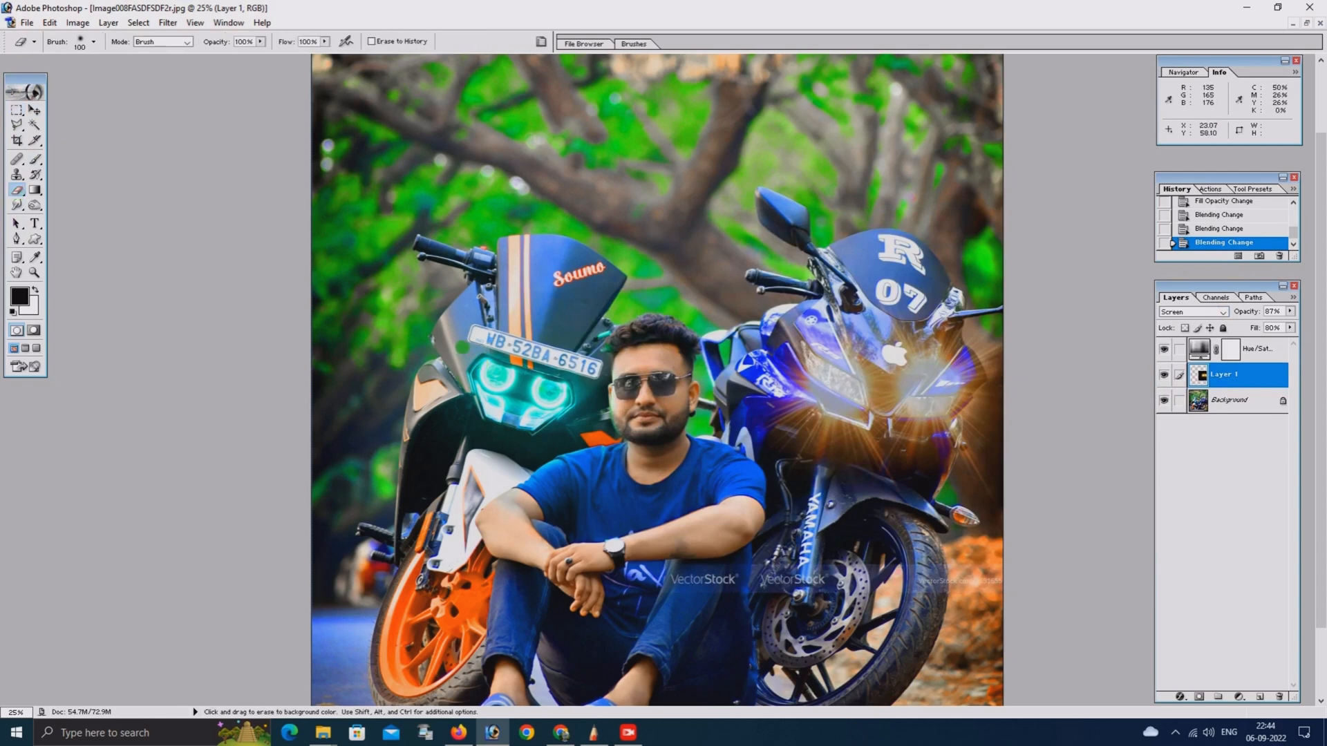
pyautogui.press(']')
pyautogui.press(']')
pyautogui.press(']')
pyautogui.press(']')
pyautogui.press(']')
pyautogui.press(']')
pyautogui.press(']')
pyautogui.press(']')
pyautogui.press(']')
pyautogui.press(']')
pyautogui.press(']')
pyautogui.press(']')
pyautogui.press(']')
pyautogui.press(']')
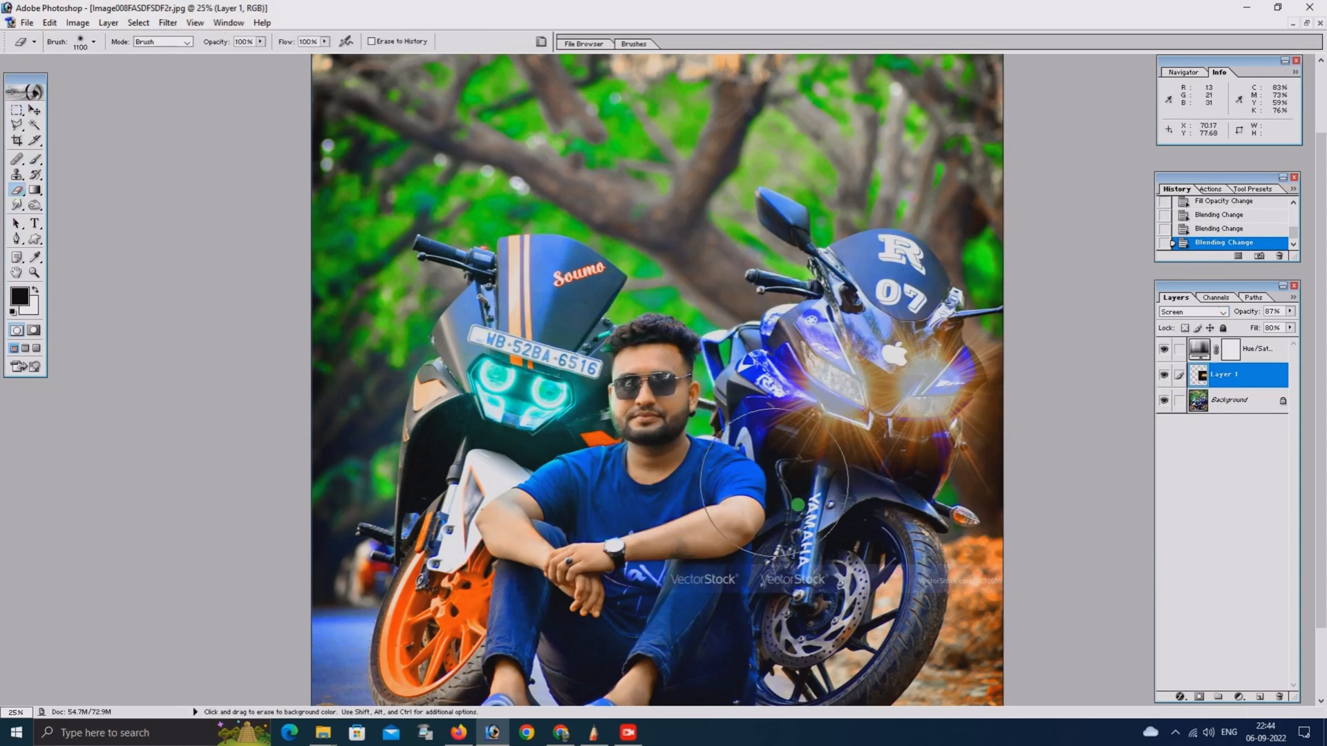
pyautogui.moveTo(800, 506)
pyautogui.mouseDown()
pyautogui.moveTo(849, 521)
pyautogui.moveTo(952, 515)
pyautogui.moveTo(1045, 432)
pyautogui.moveTo(1022, 349)
pyautogui.mouseUp()
pyautogui.click(862, 513)
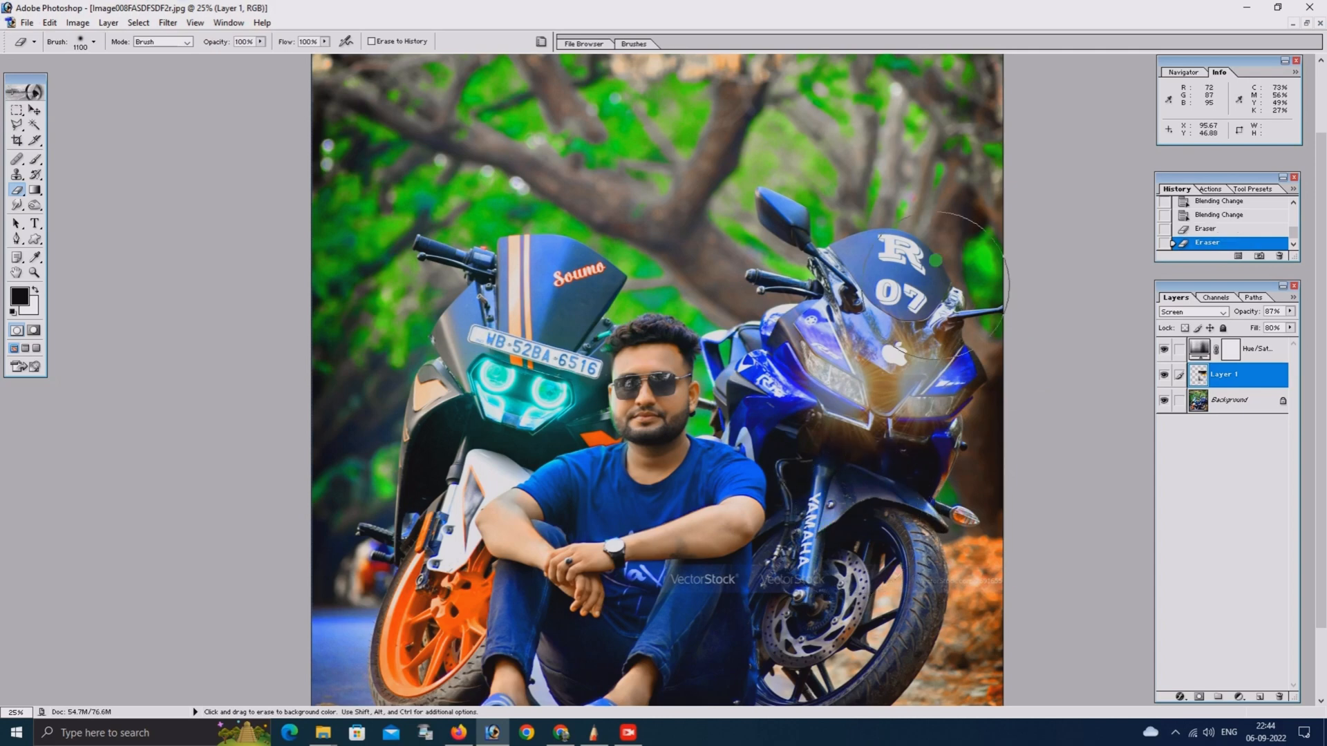
pyautogui.moveTo(935, 261)
pyautogui.mouseDown()
pyautogui.moveTo(619, 346)
pyautogui.moveTo(1054, 394)
pyautogui.mouseUp()
pyautogui.click(1288, 313)
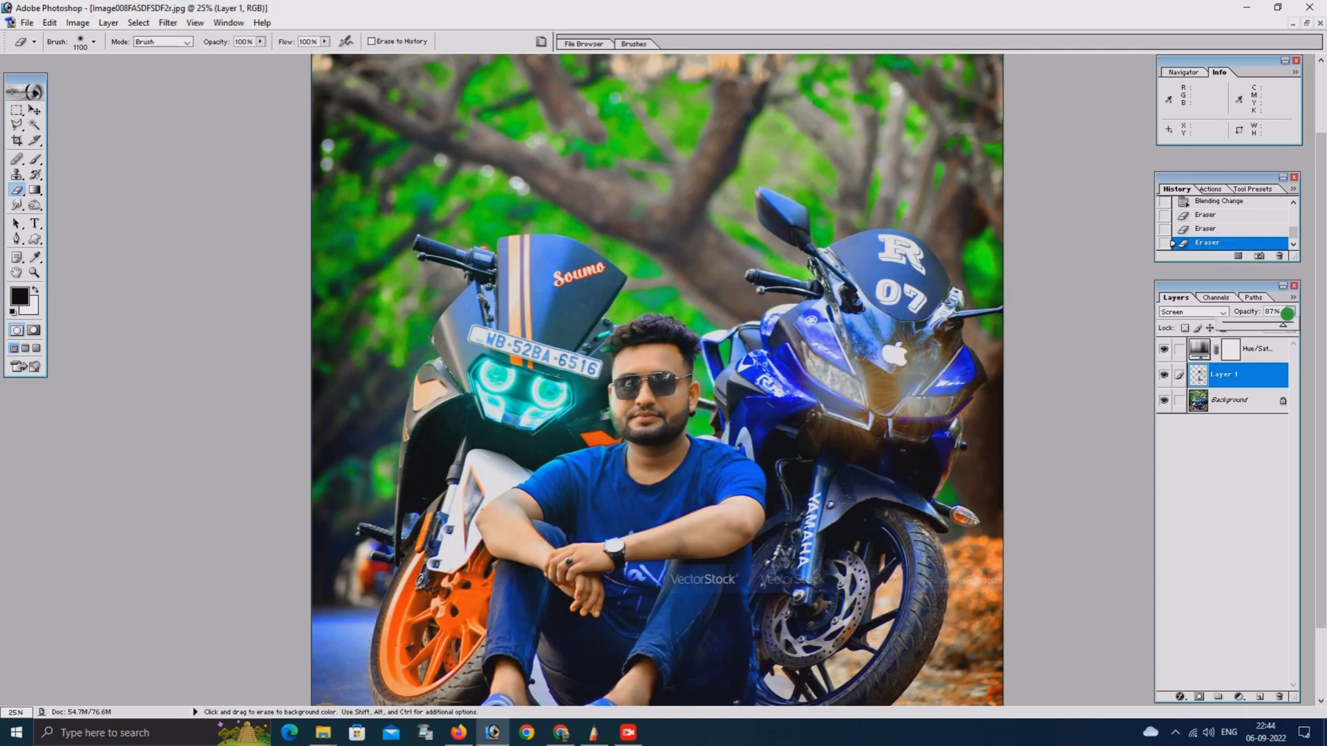
pyautogui.moveTo(1288, 313)
pyautogui.mouseDown()
pyautogui.moveTo(1305, 324)
pyautogui.moveTo(1296, 330)
pyautogui.mouseUp()
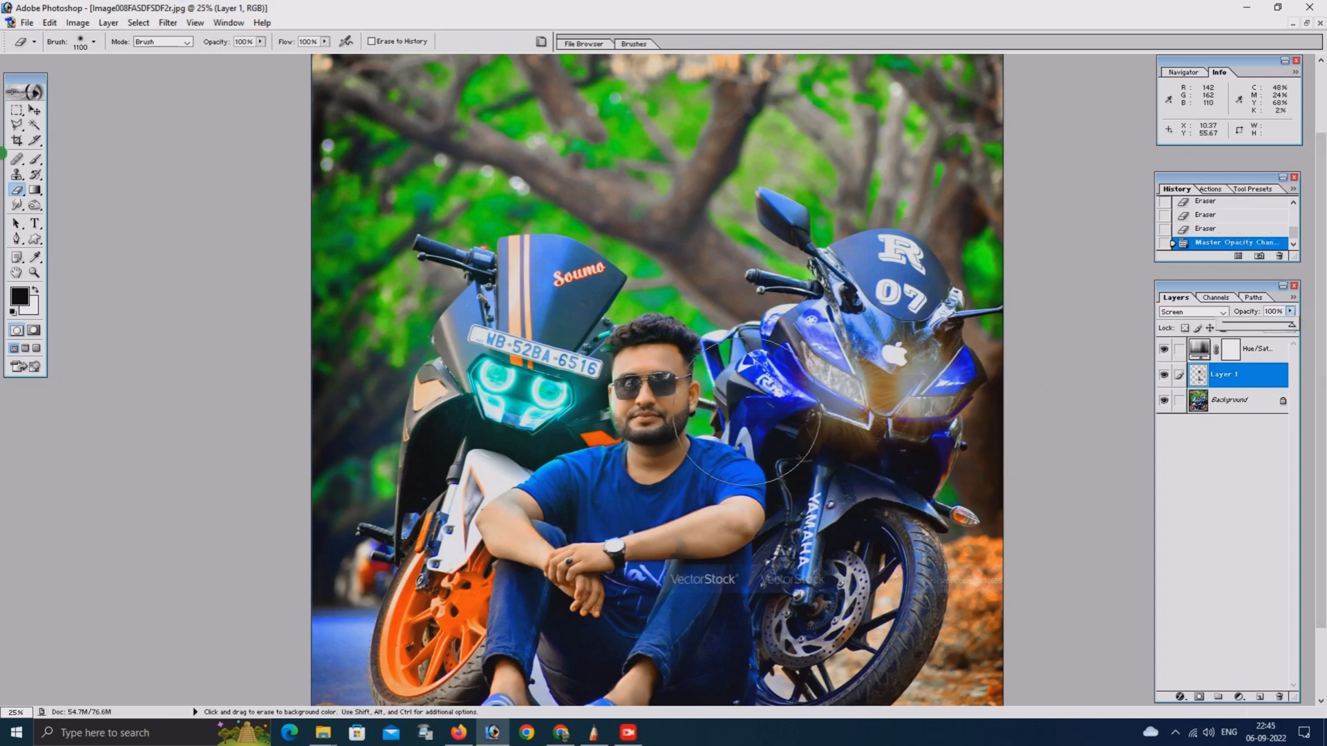
# Undo the opacity change and all eraser strokes on the flare layer, back to the last blending change
pyautogui.click(1211, 228)
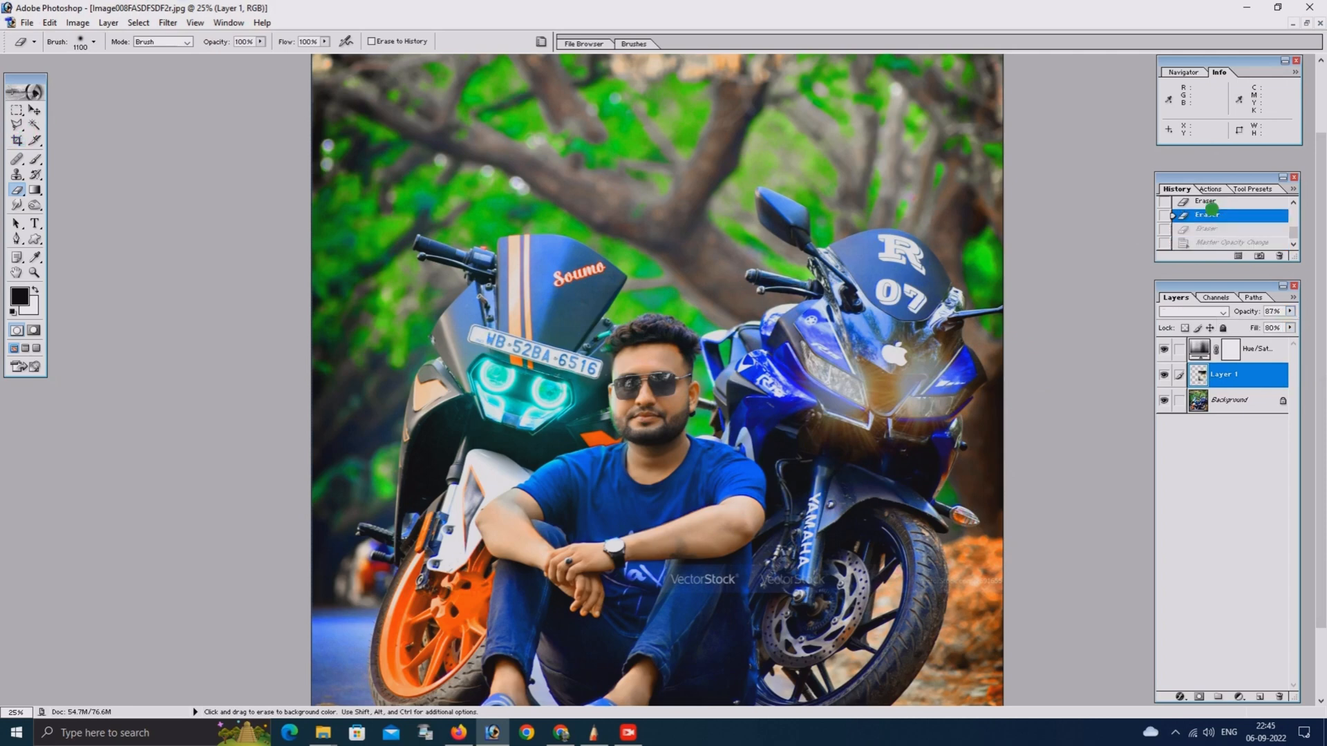
pyautogui.click(1208, 203)
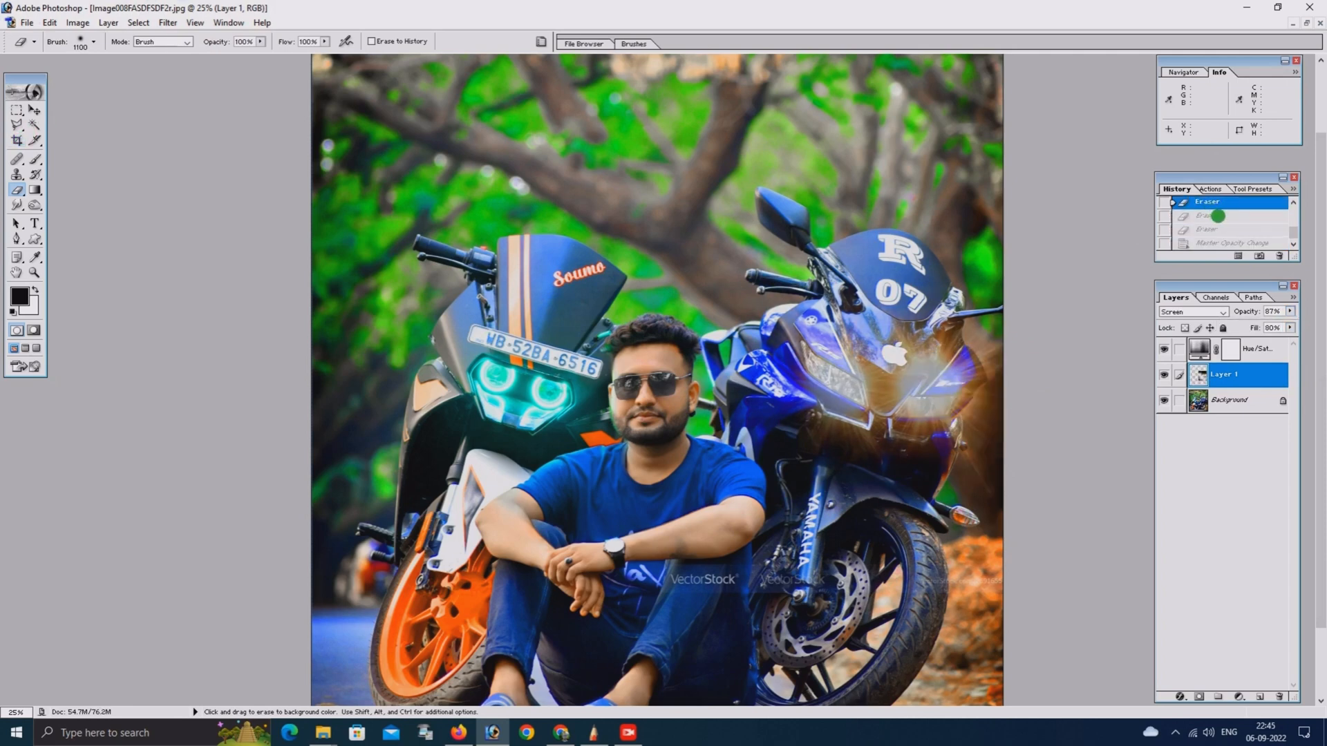
pyautogui.scroll(3, 1218, 216)
pyautogui.click(1218, 213)
pyautogui.click(1214, 237)
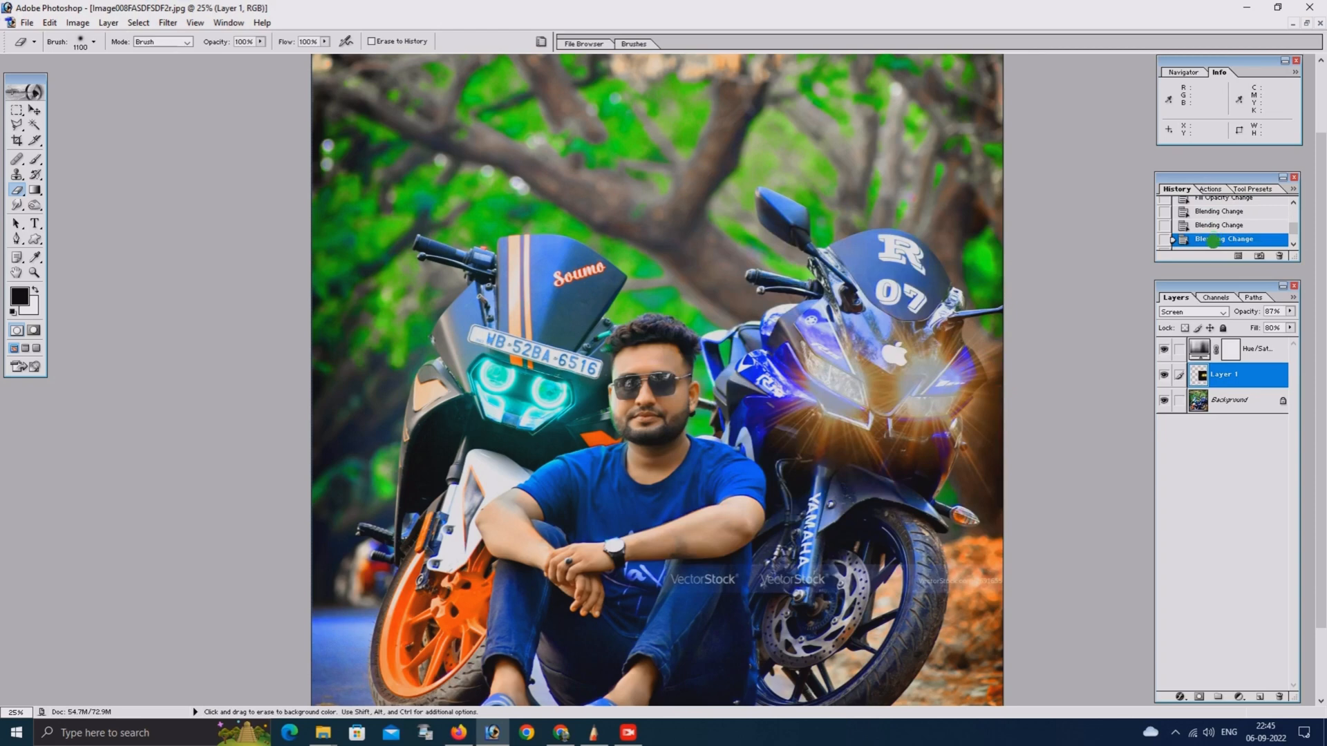
pyautogui.scroll(-3, 1216, 238)
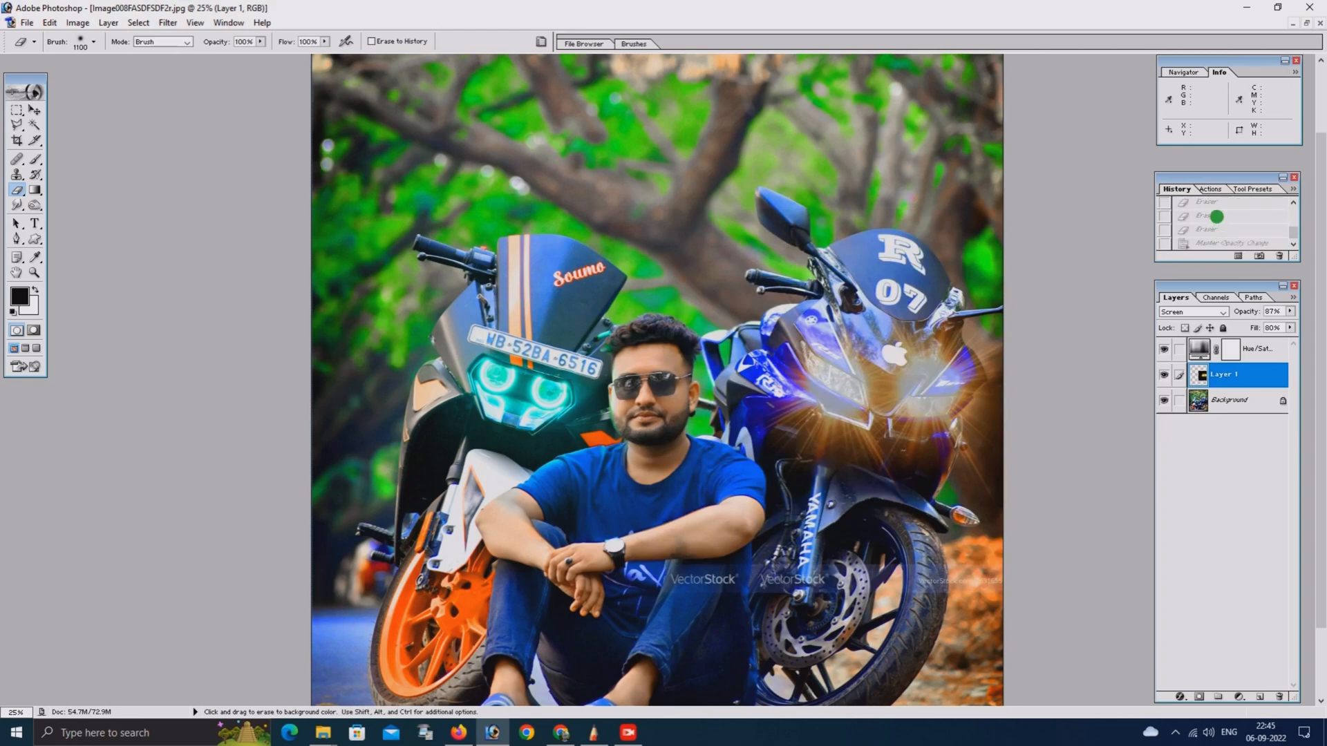
pyautogui.click(1211, 205)
pyautogui.scroll(1, 1199, 207)
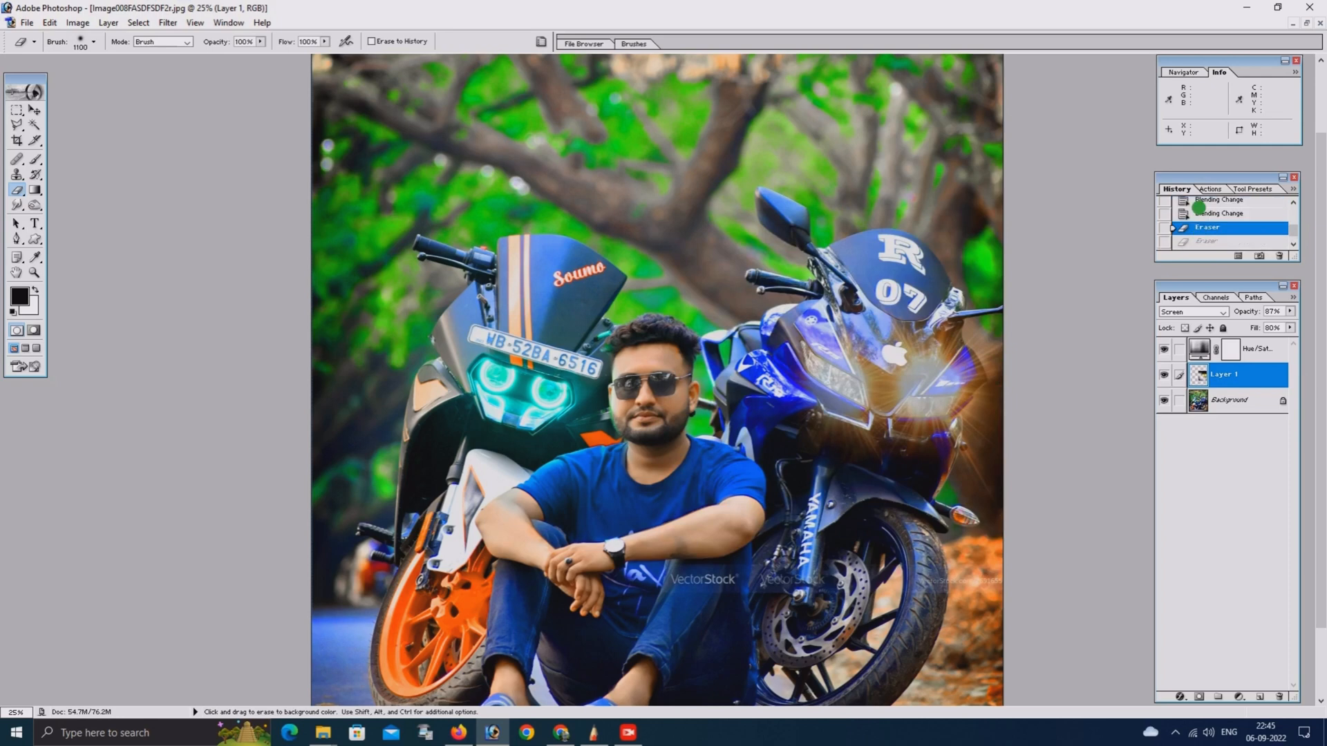
pyautogui.click(1206, 213)
# Try to rotate the merged flare layer by about 3.9 degrees
pyautogui.press('v')
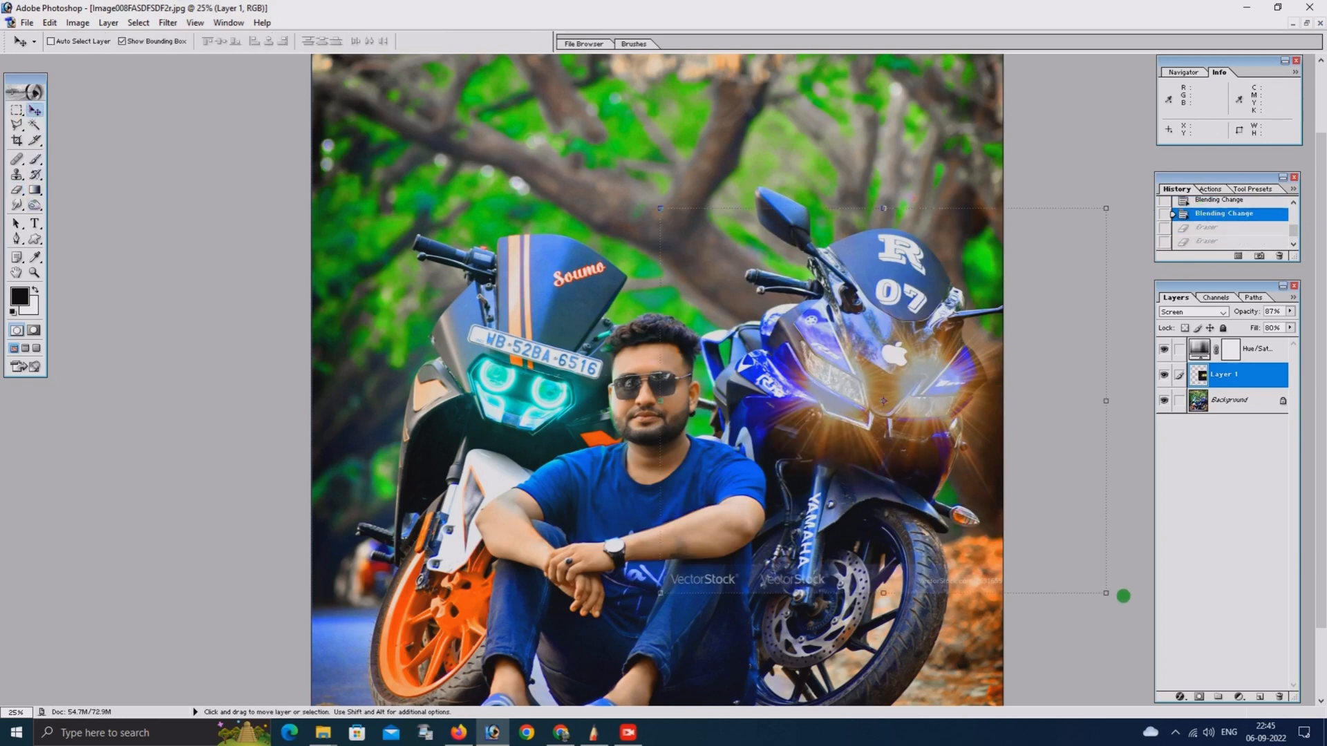
pyautogui.moveTo(1115, 598); pyautogui.dragTo(1101, 613)
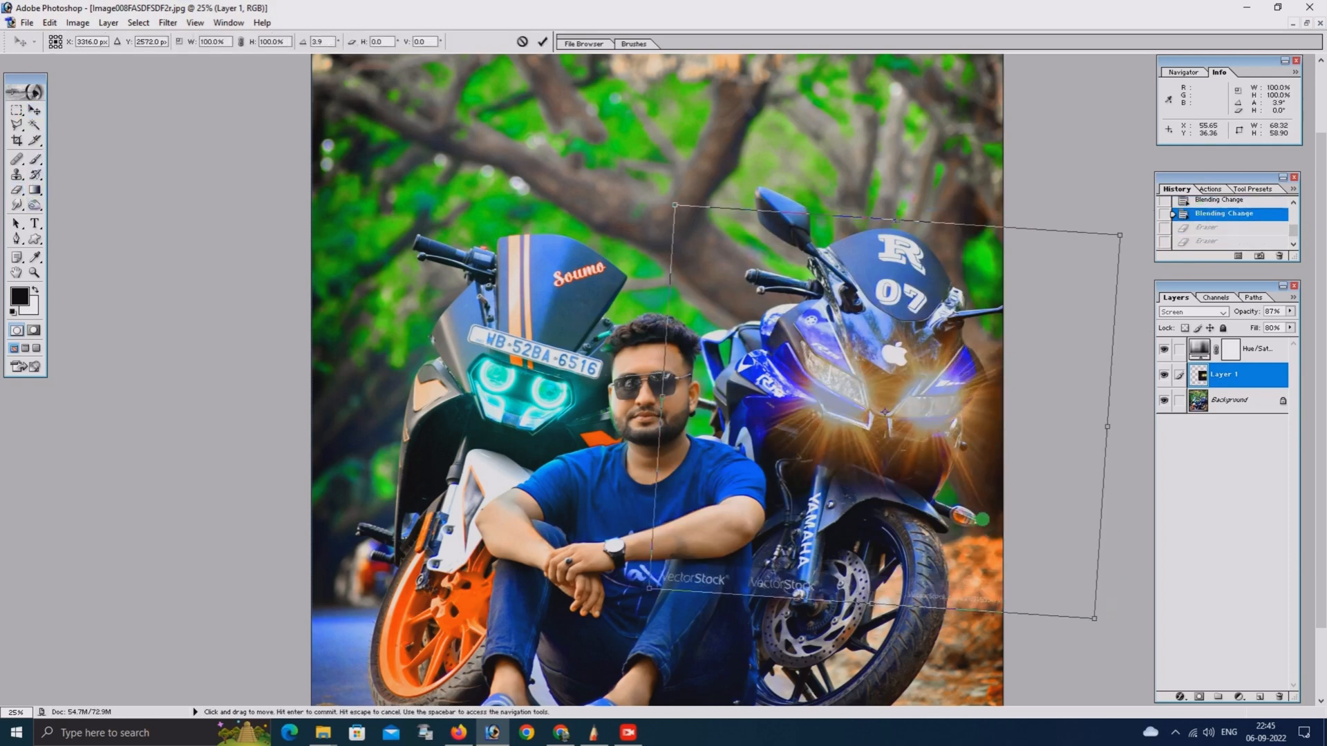
pyautogui.click(21, 112)
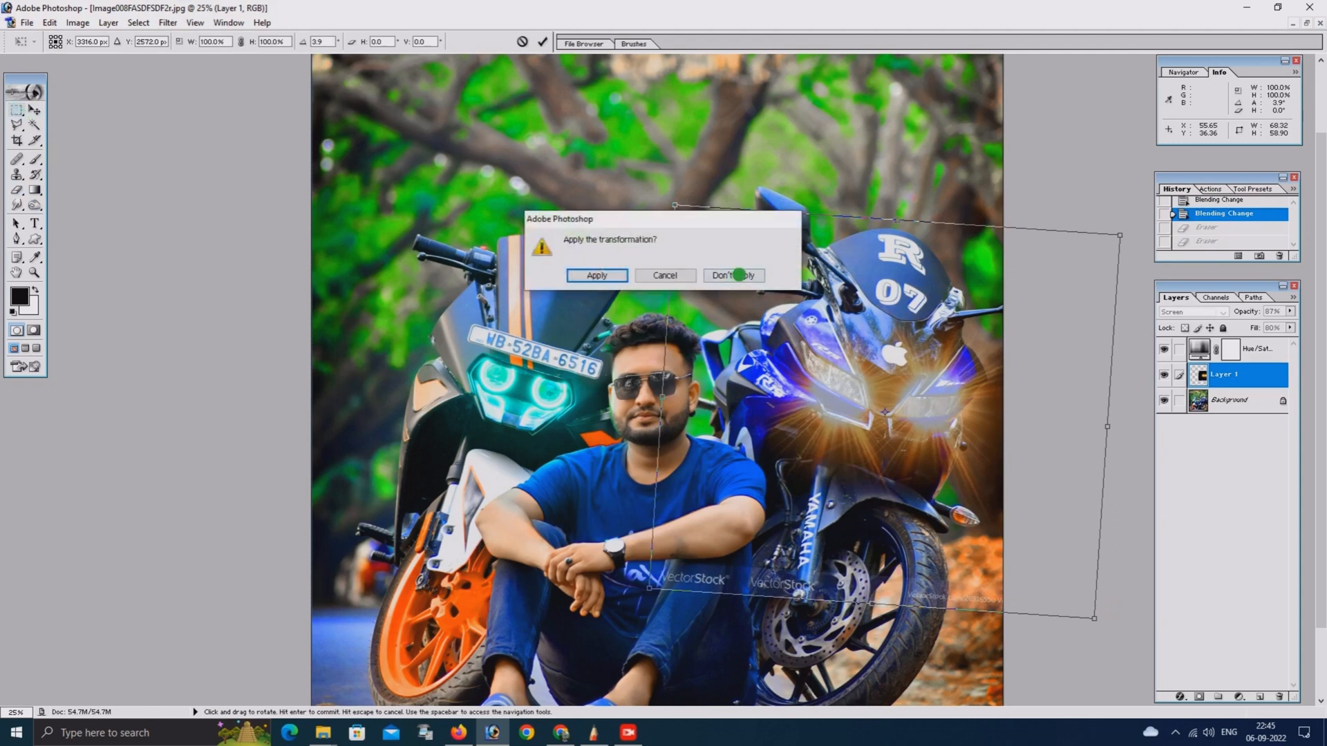
pyautogui.click(738, 275)
# Revert the photo to the history state before the flare layers were merged, with the copy placed over the right headlight
pyautogui.scroll(1, 1234, 209)
pyautogui.click(1233, 210)
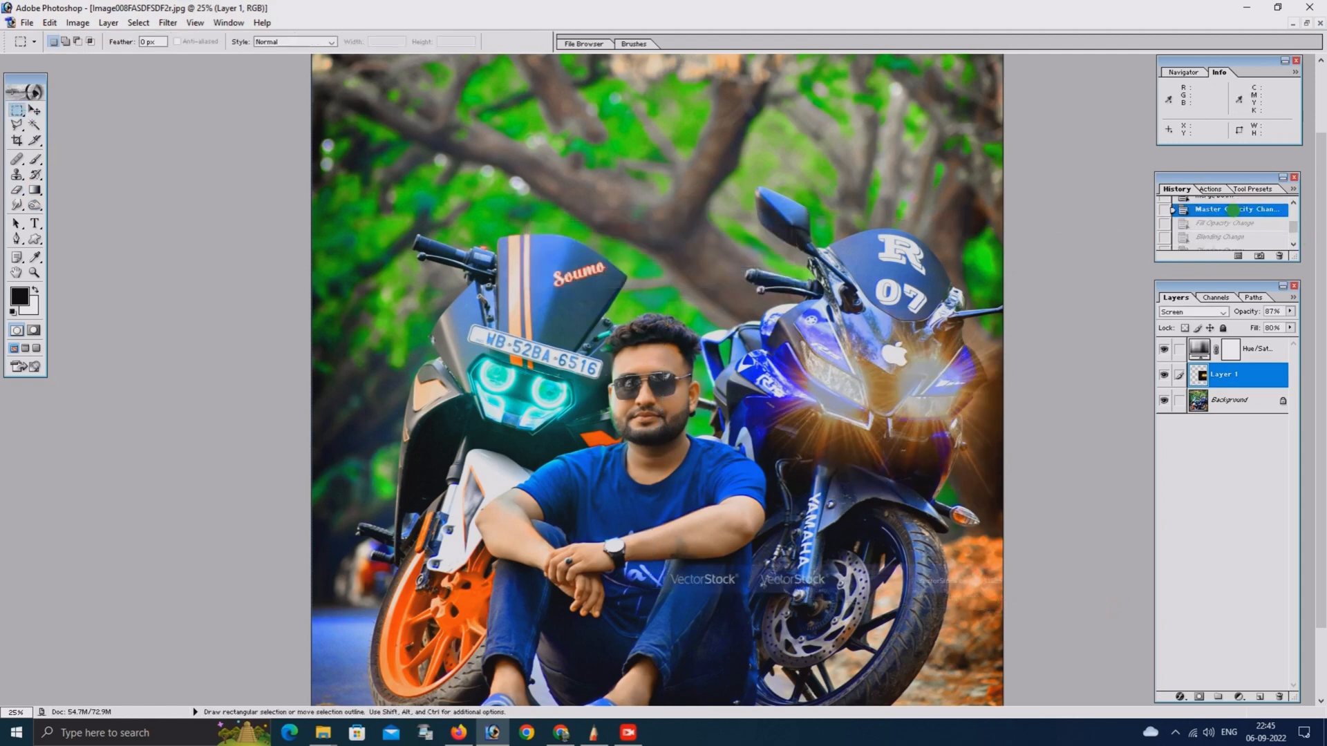
pyautogui.scroll(1, 1225, 215)
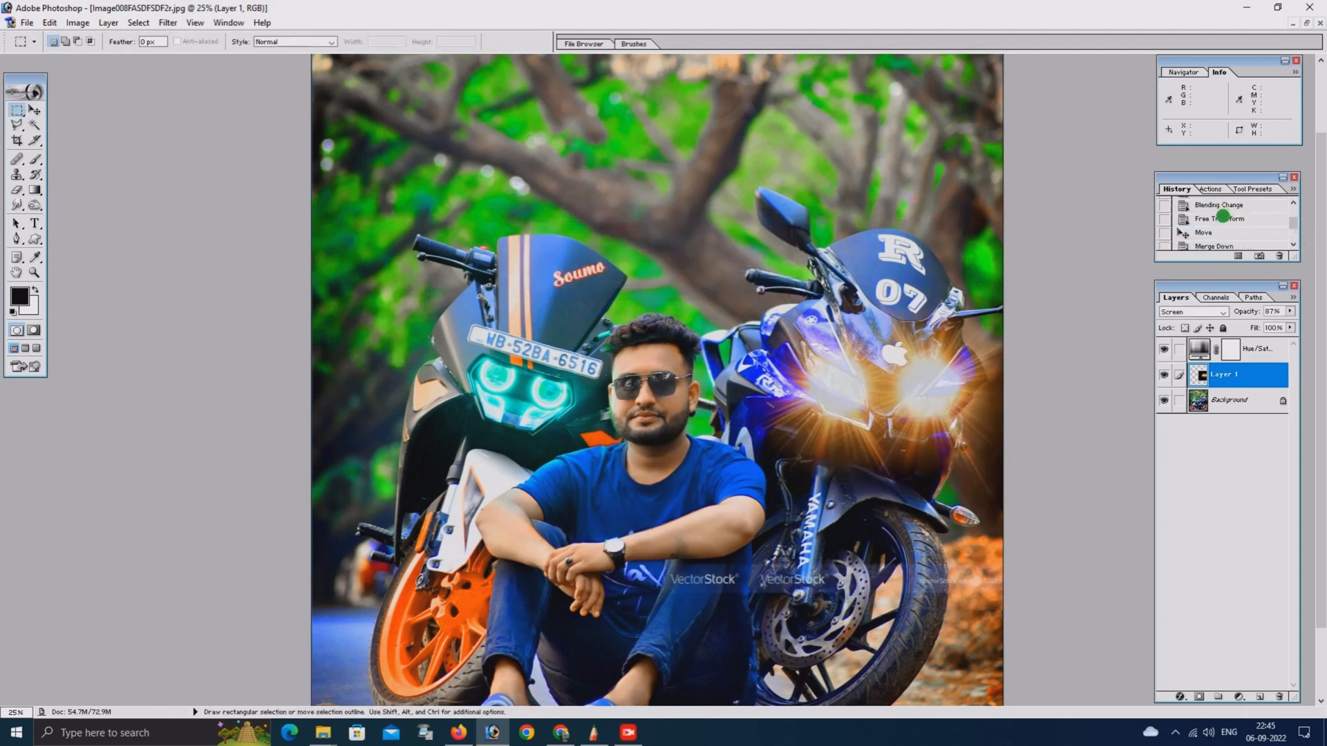
pyautogui.click(1217, 235)
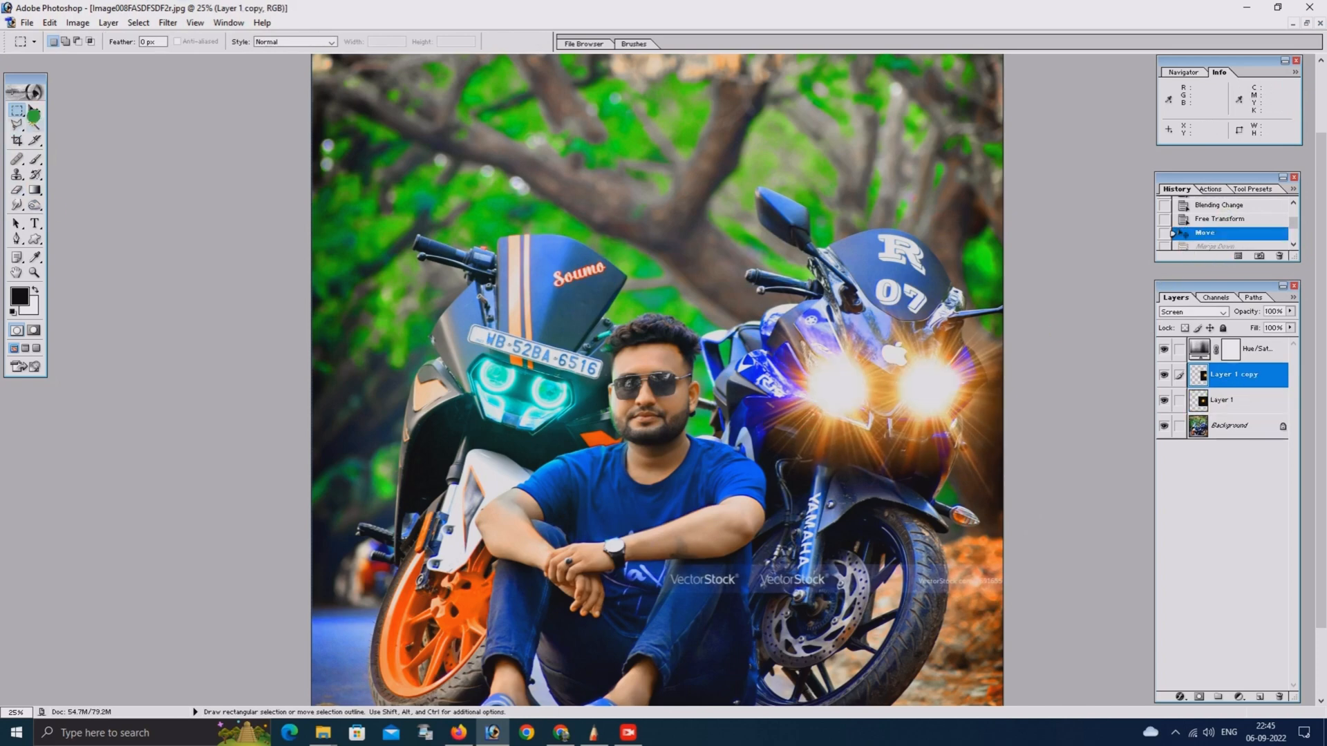
# Revert the photo to the history state just after the flare was pasted, and set the flare layer's blending mode to Screen
pyautogui.click(33, 110)
pyautogui.click(1208, 218)
pyautogui.hotkey('ctrl', 'v')
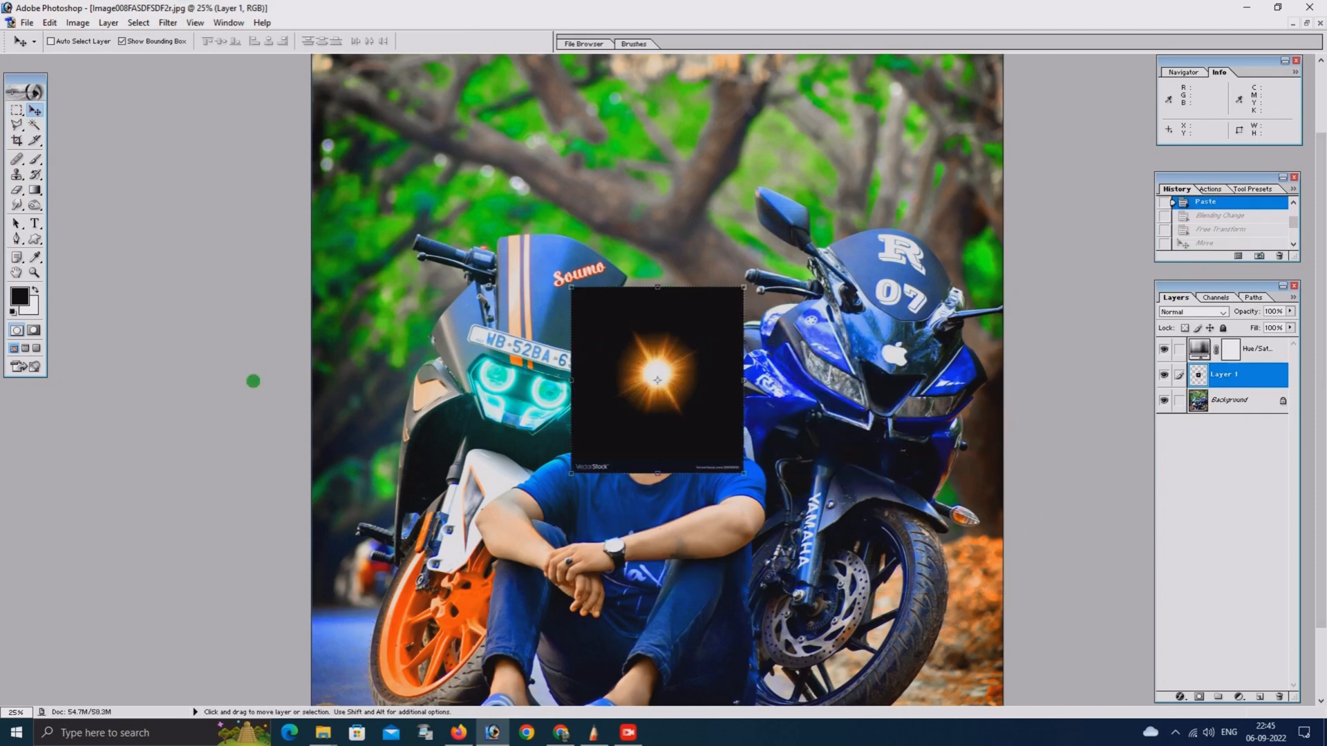
pyautogui.click(1165, 313)
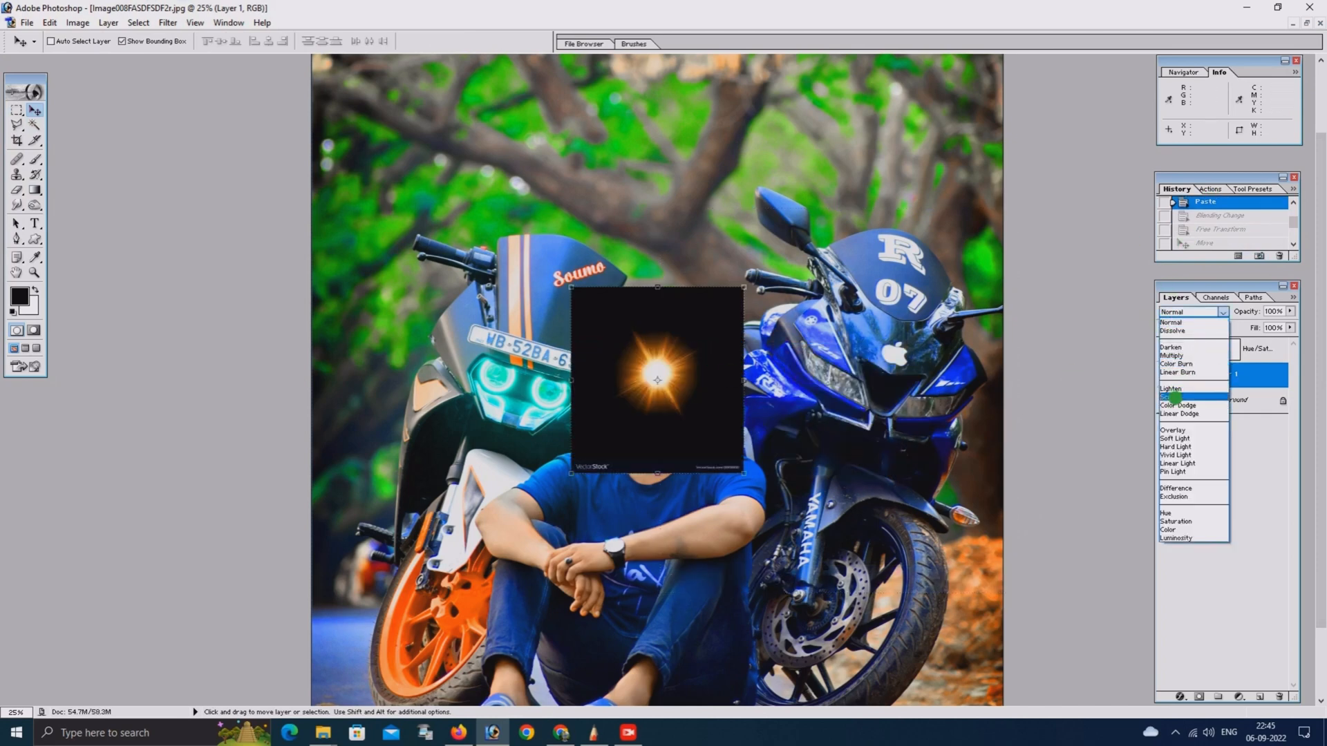
pyautogui.click(1174, 397)
# Place the flare and a copy over the blue motorcycle's two headlights, and erase the copy's excess with the soft 1100 px eraser
pyautogui.moveTo(641, 371)
pyautogui.mouseDown()
pyautogui.moveTo(795, 367)
pyautogui.moveTo(919, 384)
pyautogui.moveTo(927, 413)
pyautogui.mouseUp()
pyautogui.click(16, 110)
pyautogui.click(17, 191)
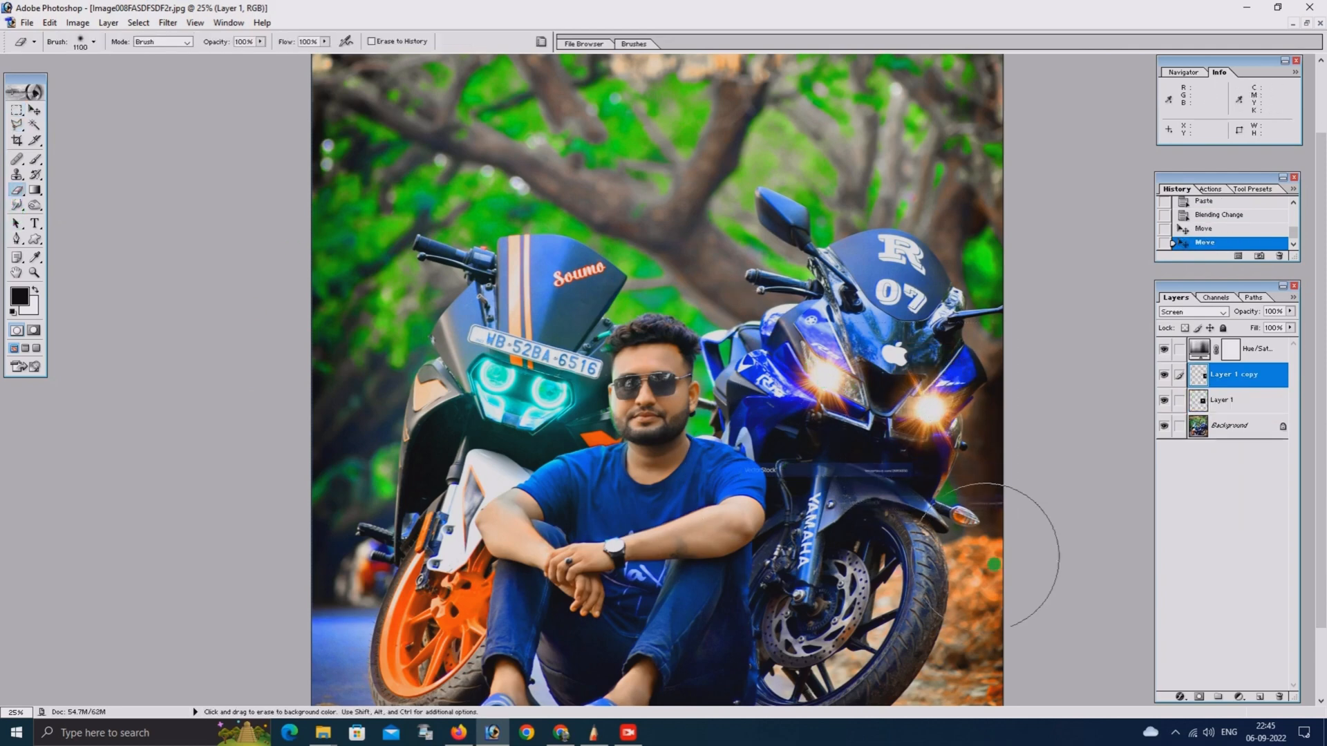
pyautogui.moveTo(986, 557); pyautogui.dragTo(934, 533)
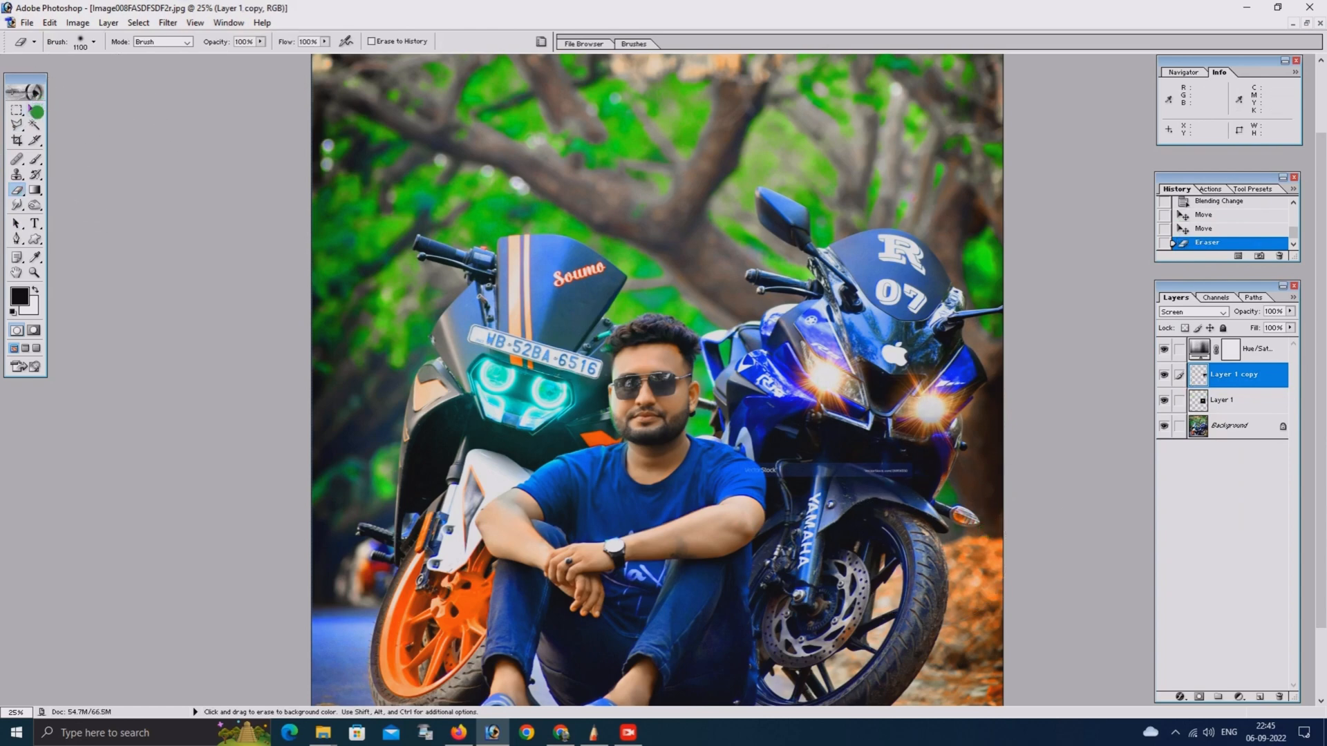
# Place two more copies of the flare over the orange motorcycle's headlights
pyautogui.click(35, 110)
pyautogui.moveTo(827, 385); pyautogui.dragTo(551, 393)
pyautogui.click(16, 111)
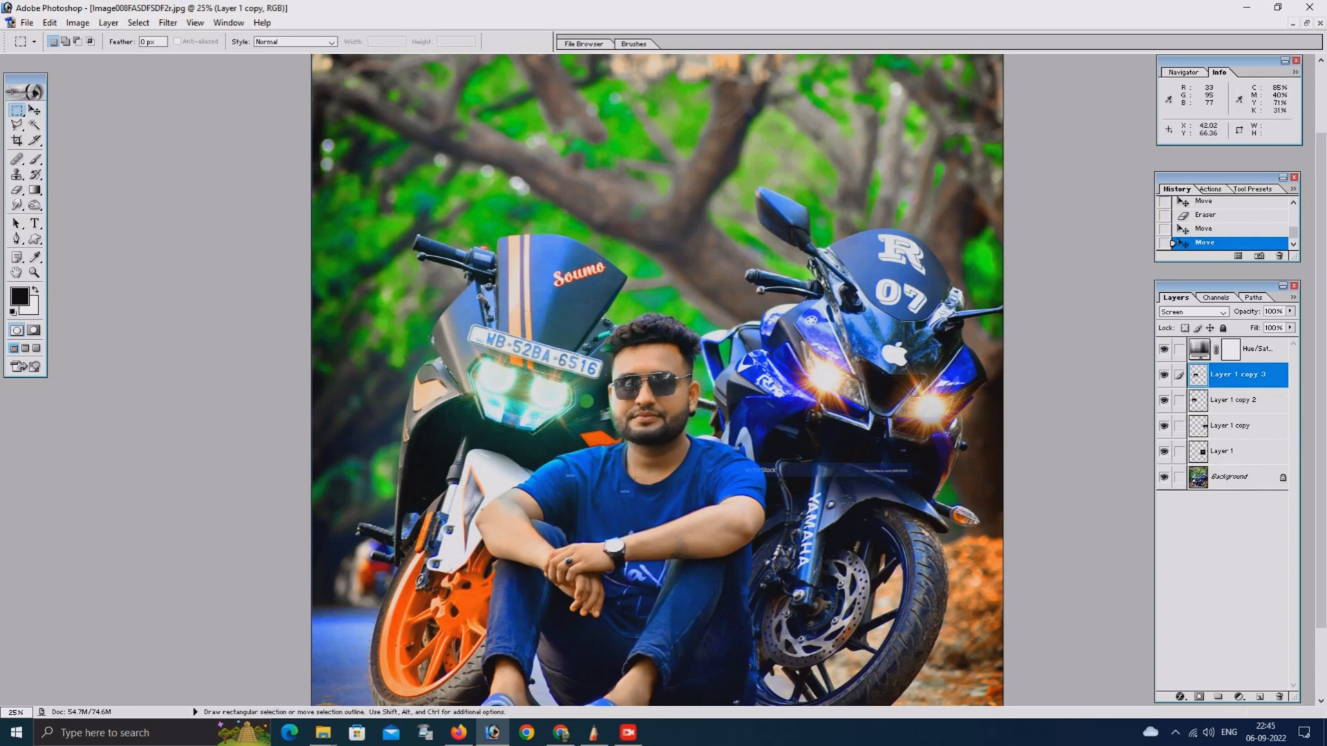
# Merge the three flare copies down into Layer 1
pyautogui.hotkey('ctrl', '-')
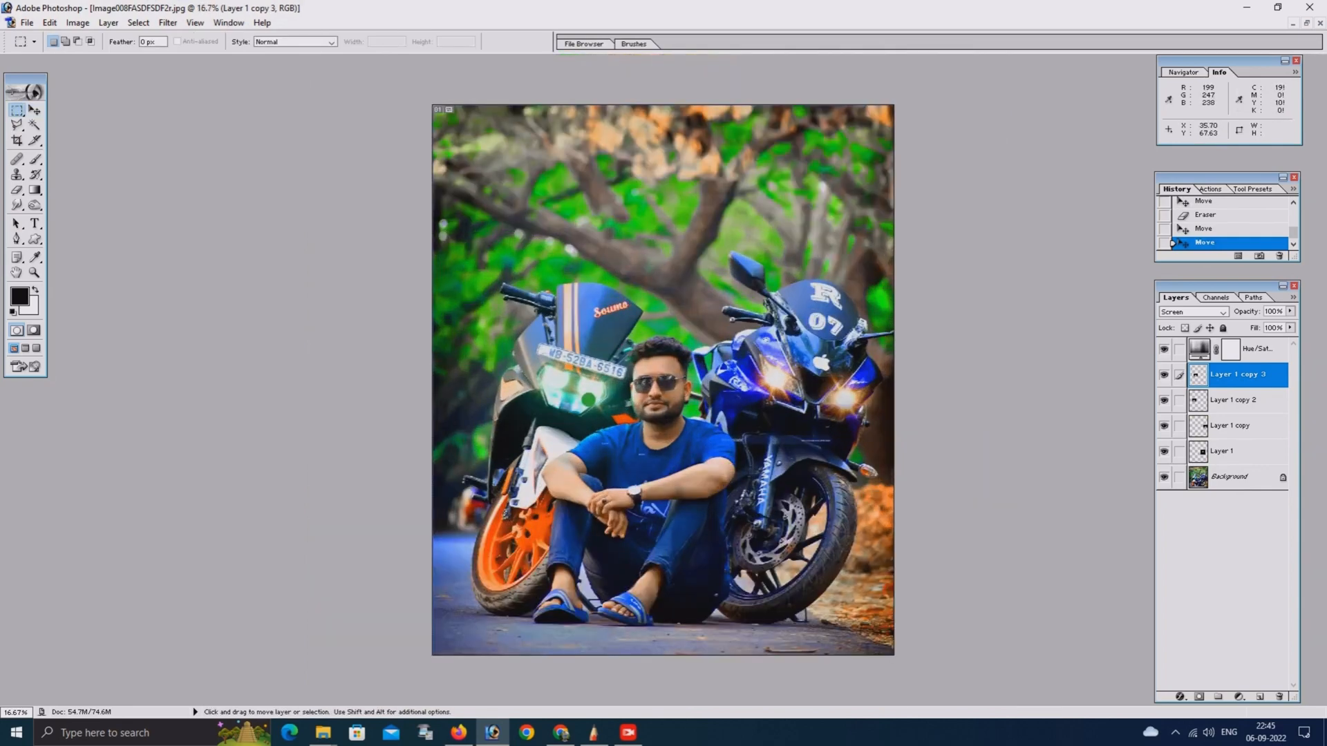
pyautogui.click(1207, 417)
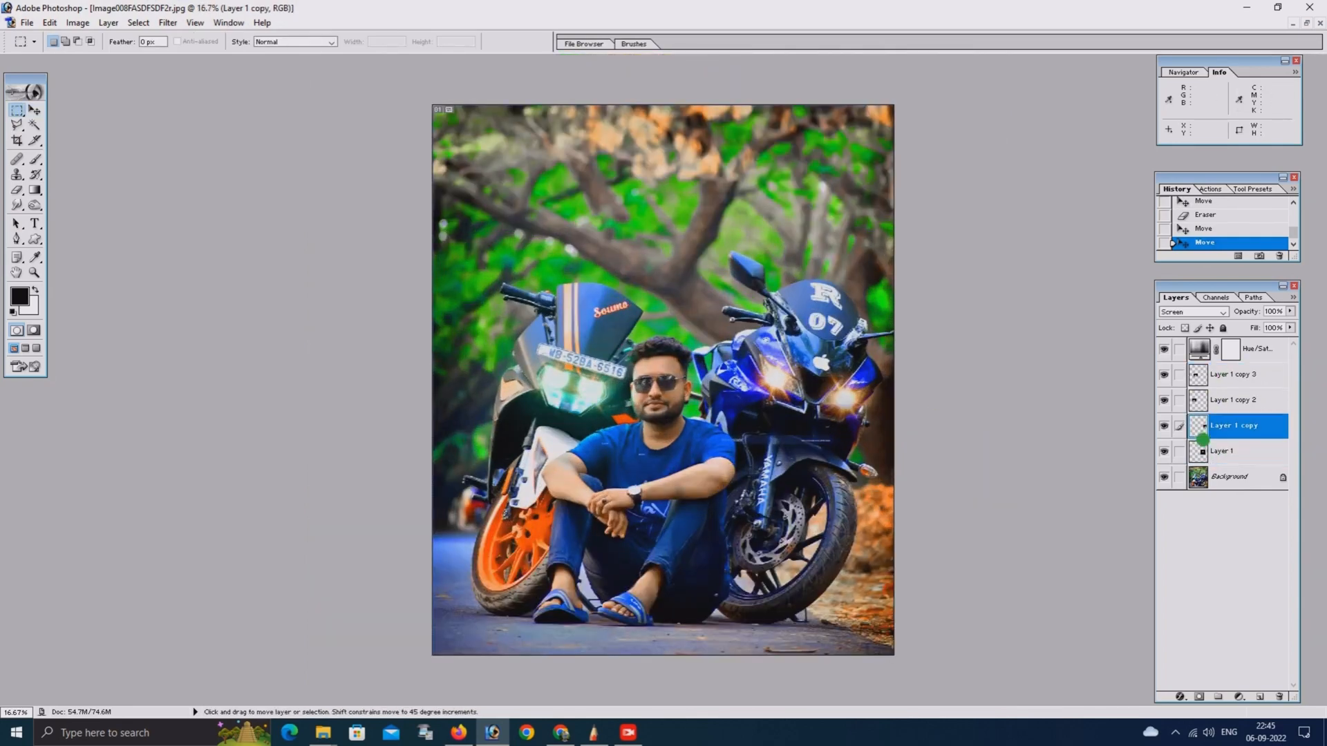
pyautogui.hotkey('ctrl', 'e')
pyautogui.click(1207, 408)
pyautogui.hotkey('ctrl', 'e')
pyautogui.click(1224, 374)
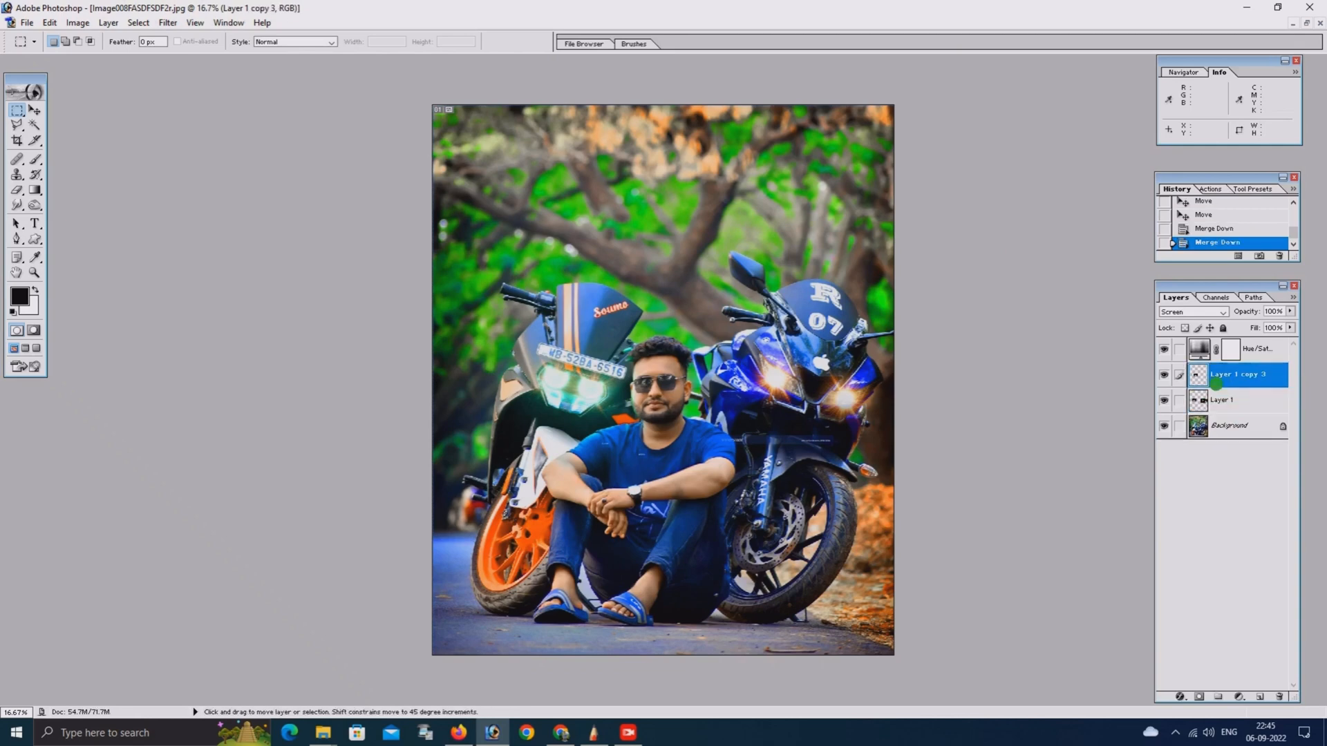
pyautogui.hotkey('ctrl', 'e')
# Merge the Hue/Saturation adjustment and the combined flare layer down into the Background
pyautogui.click(1235, 354)
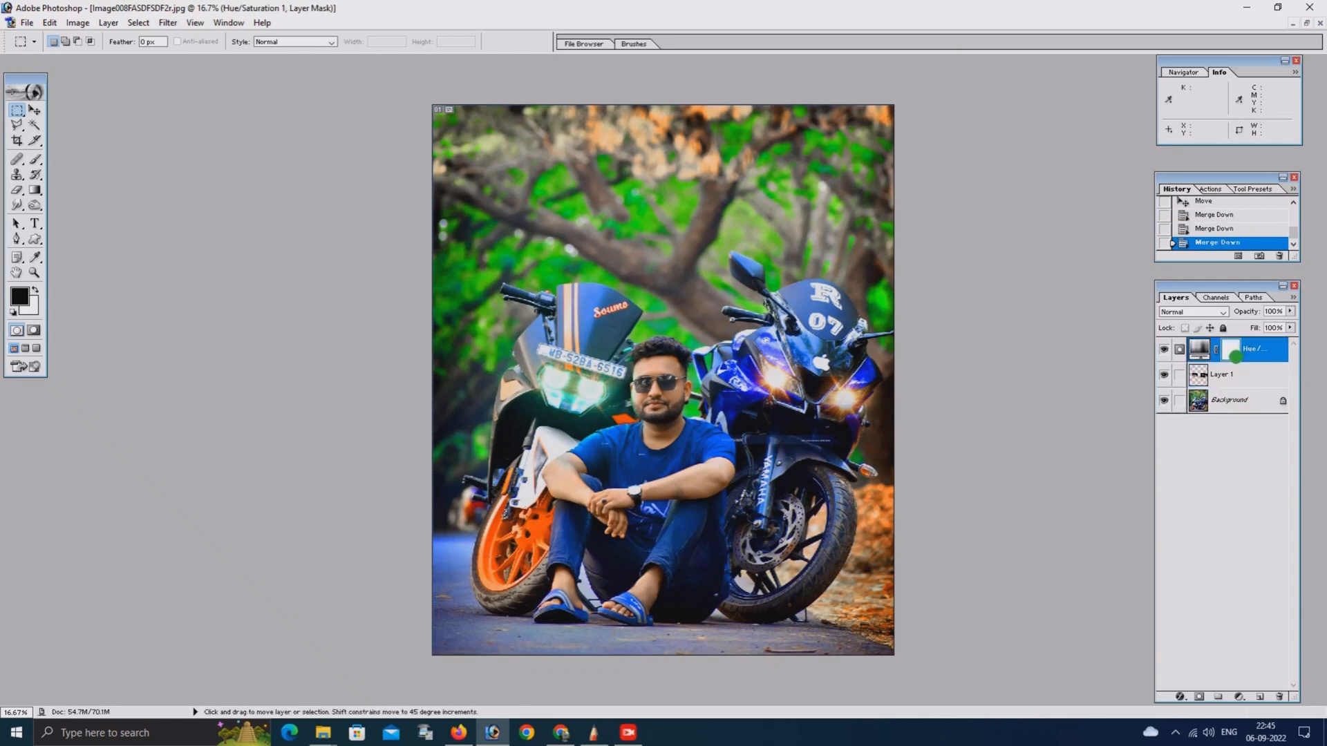
pyautogui.hotkey('ctrl', 'e')
pyautogui.press('ctrl')
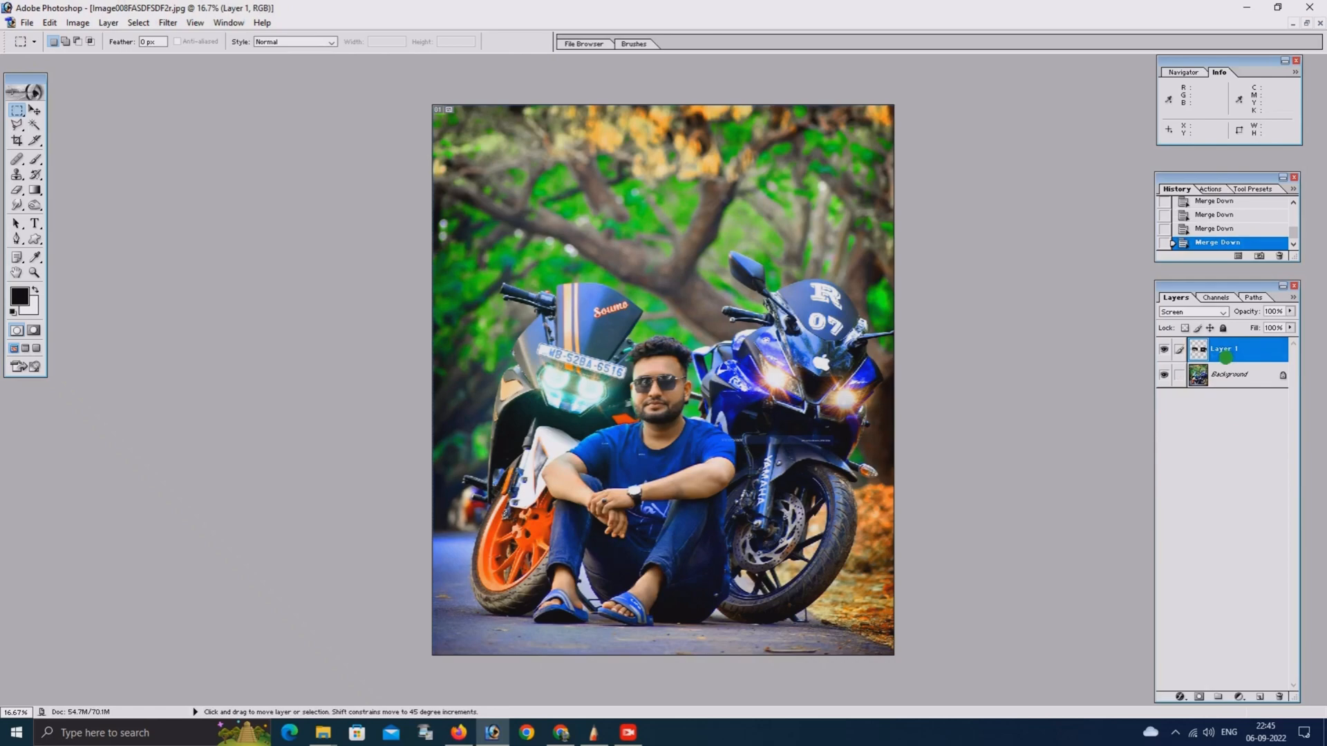
pyautogui.hotkey('ctrl', 'e')
pyautogui.hotkey('ctrl', '-')
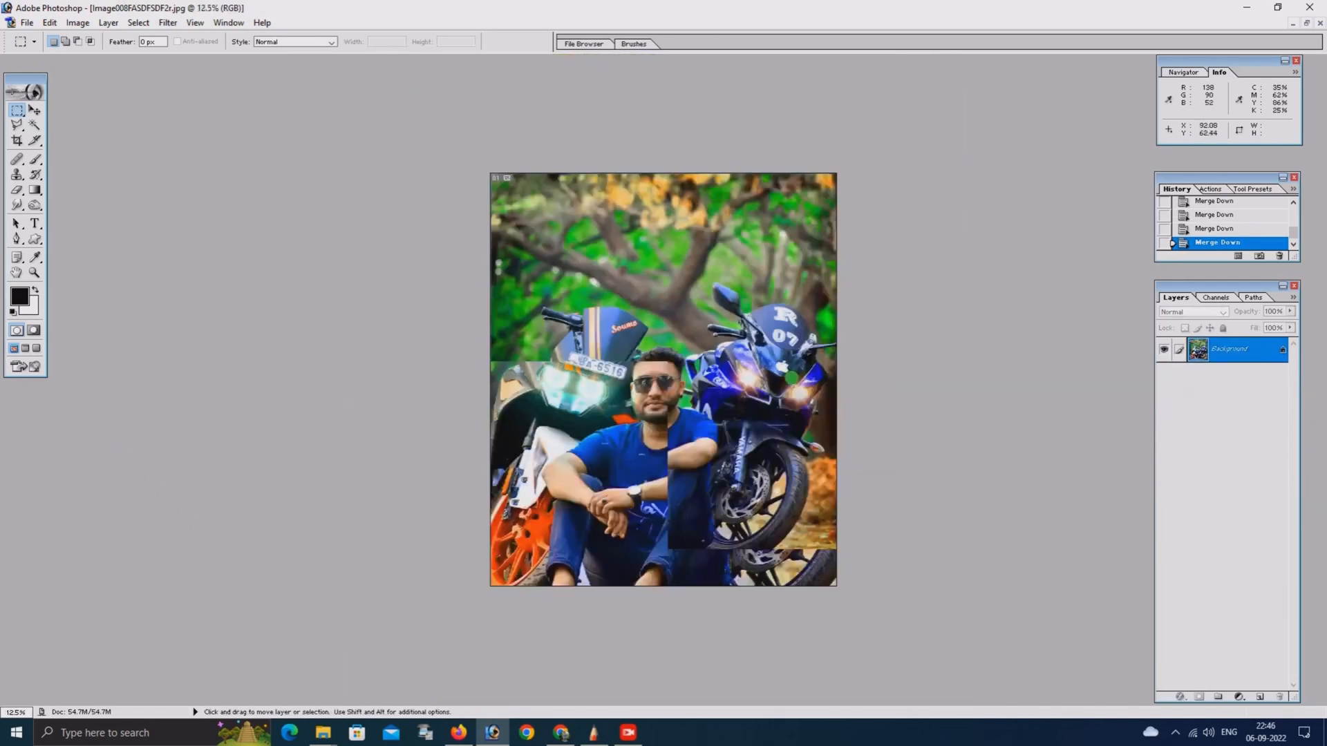
pyautogui.hotkey('ctrl', '0')
# Revert _DSC1271.JPG to its original opened state and rotate its canvas 90° counter-clockwise
pyautogui.click(1307, 24)
pyautogui.click(605, 112)
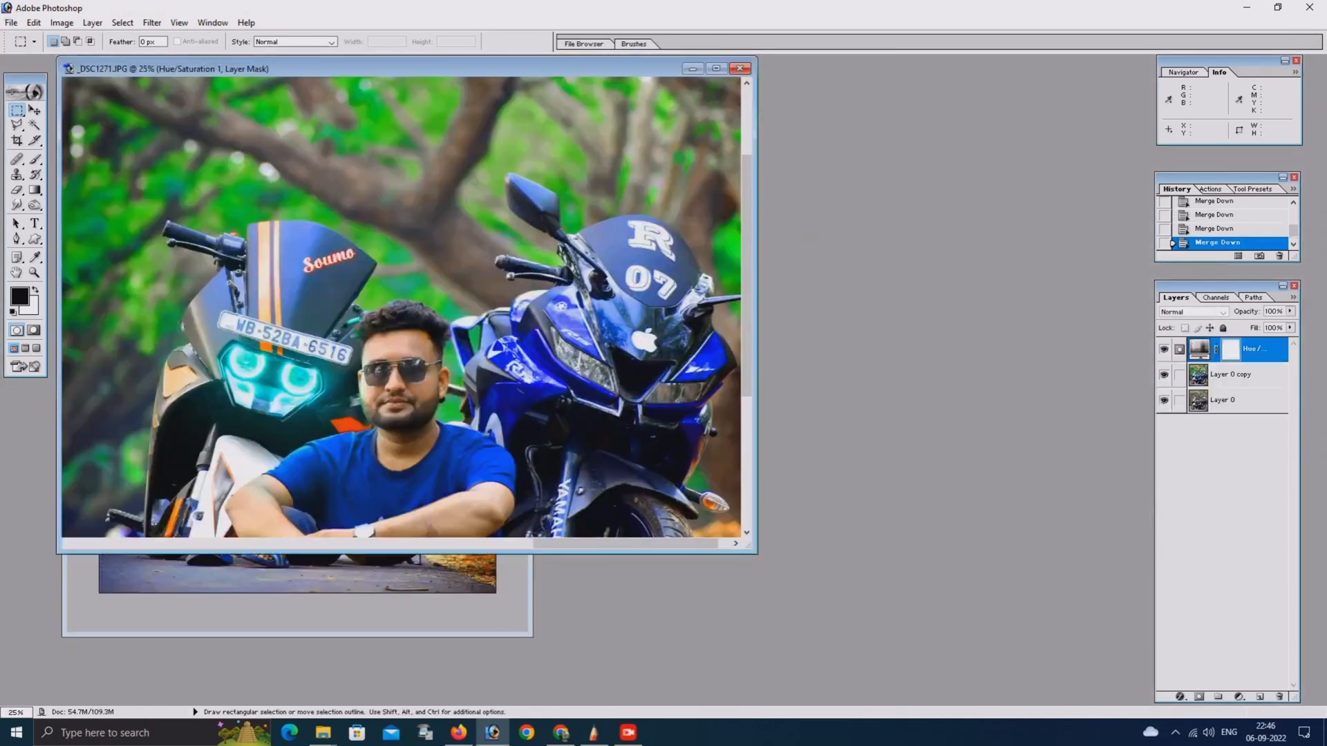
pyautogui.click(719, 68)
pyautogui.scroll(10, 1216, 221)
pyautogui.click(1175, 204)
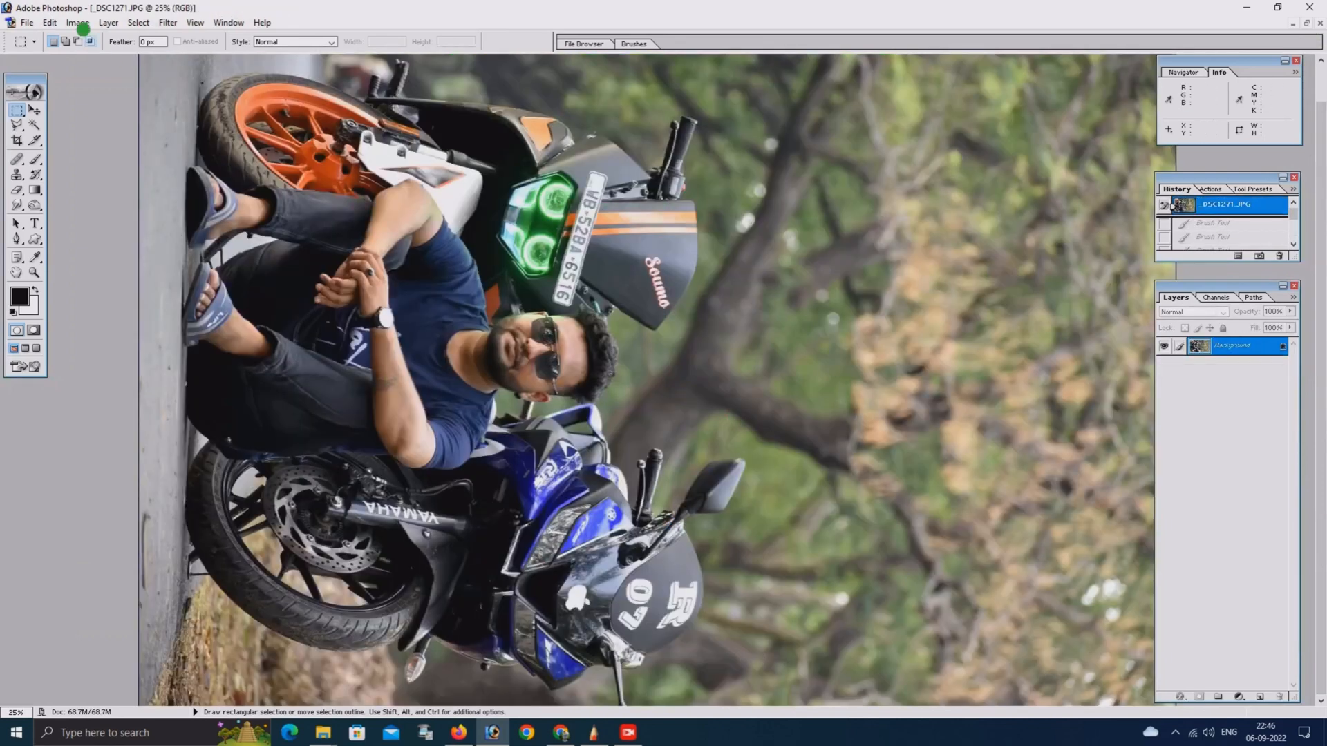
pyautogui.click(77, 23)
pyautogui.moveTo(103, 159)
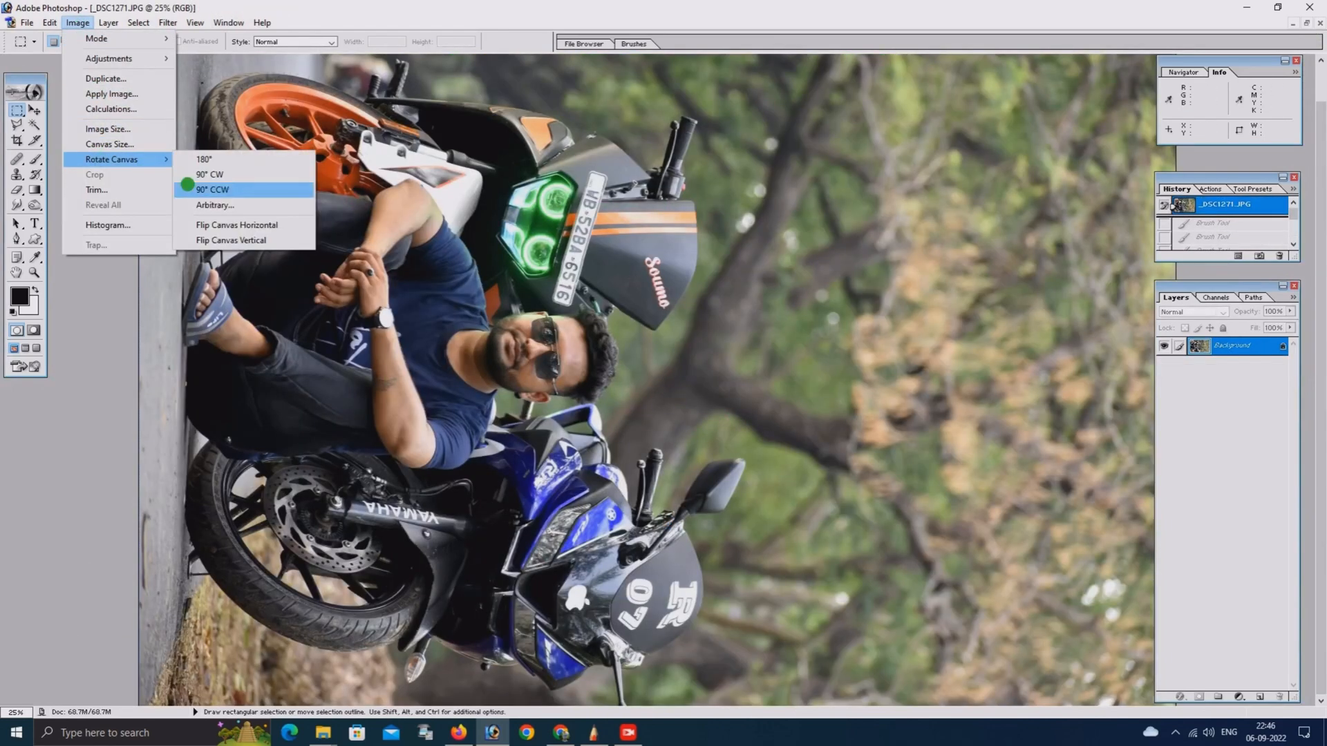
pyautogui.click(200, 189)
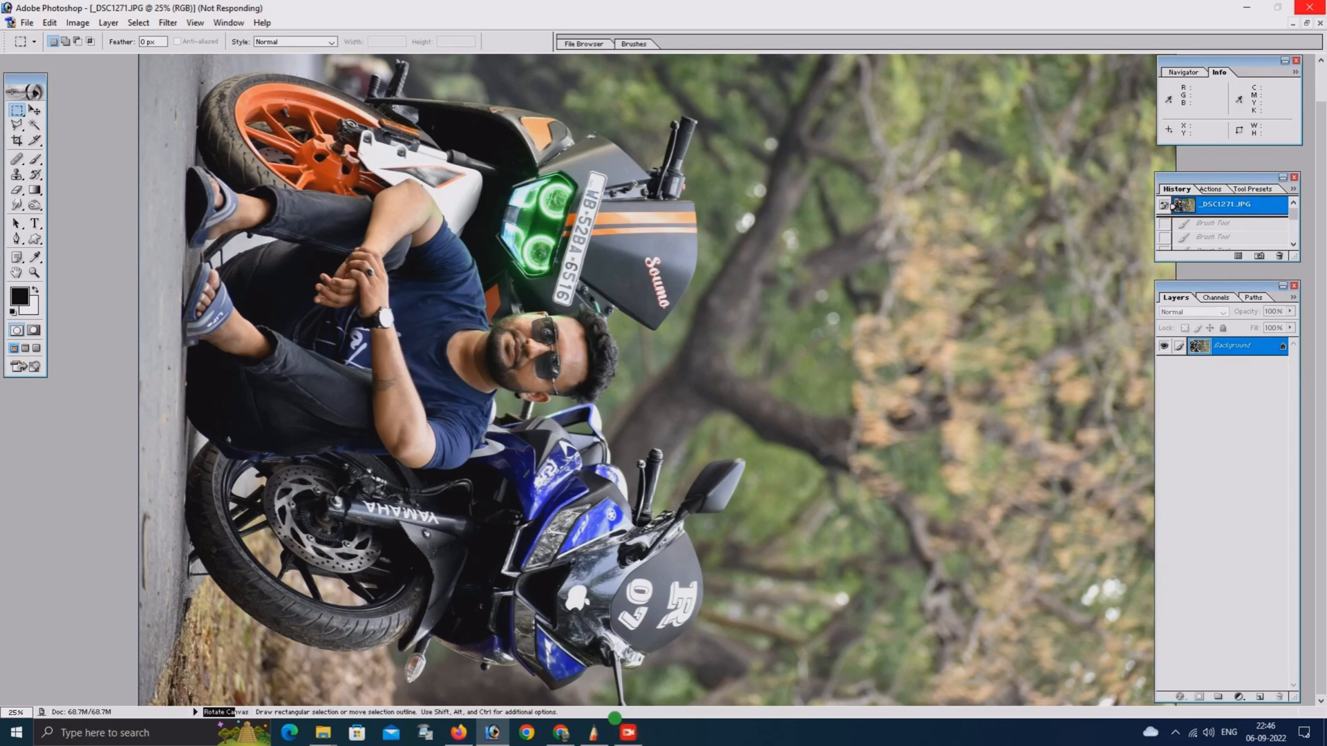
pyautogui.click(1324, 744)
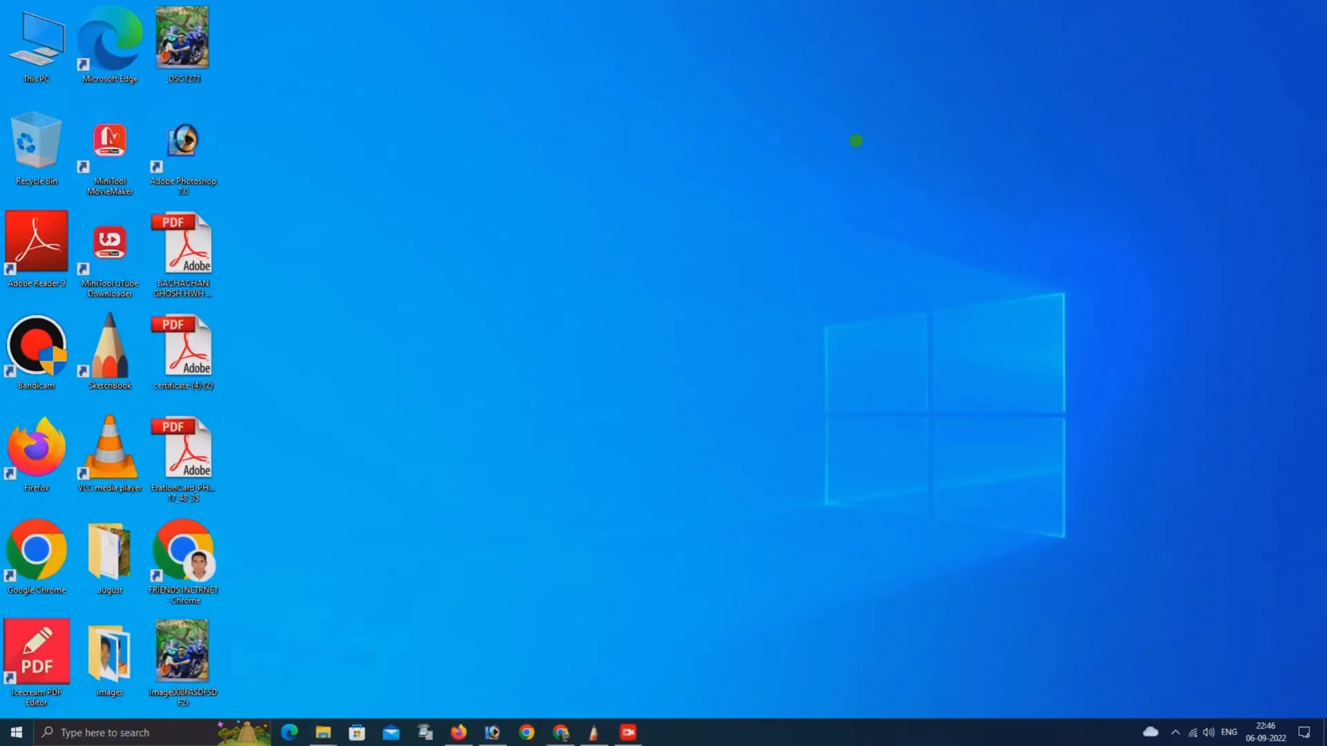
pyautogui.rightClick(696, 73)
pyautogui.click(714, 113)
pyautogui.rightClick(855, 140)
pyautogui.click(890, 179)
pyautogui.rightClick(694, 90)
pyautogui.click(732, 131)
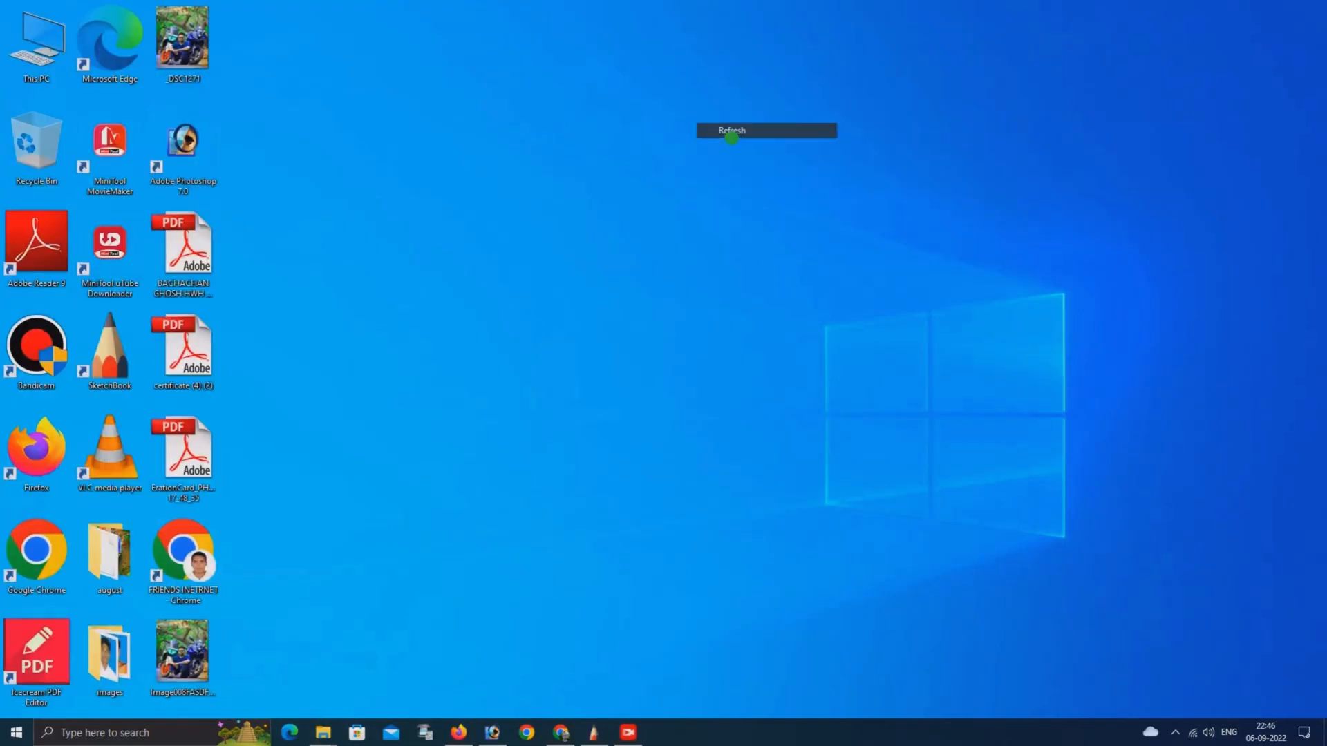
# Return to Photoshop and place the original _DSC1271.JPG in a floating window beside the edited photo
pyautogui.click(493, 733)
pyautogui.hotkey('ctrl', '-')
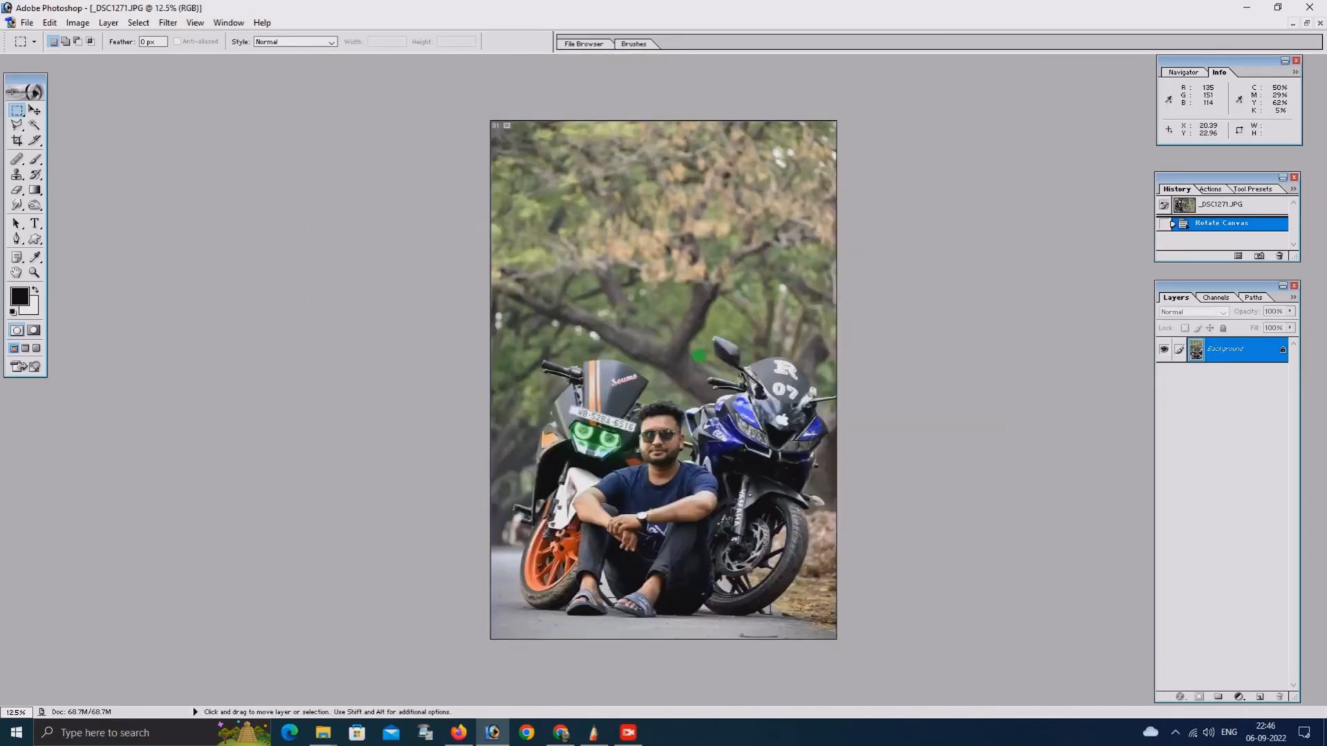
pyautogui.hotkey('ctrl', '+')
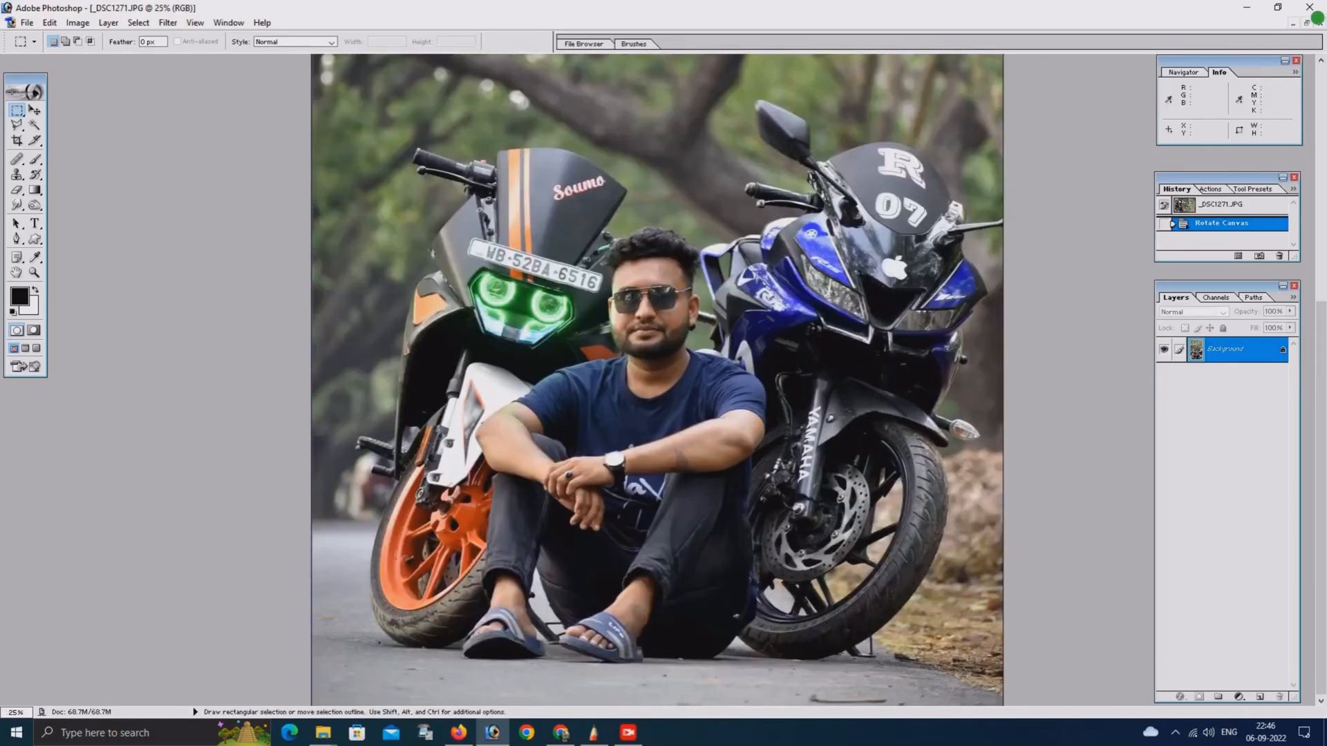
pyautogui.click(1307, 25)
pyautogui.moveTo(433, 71); pyautogui.dragTo(986, 122)
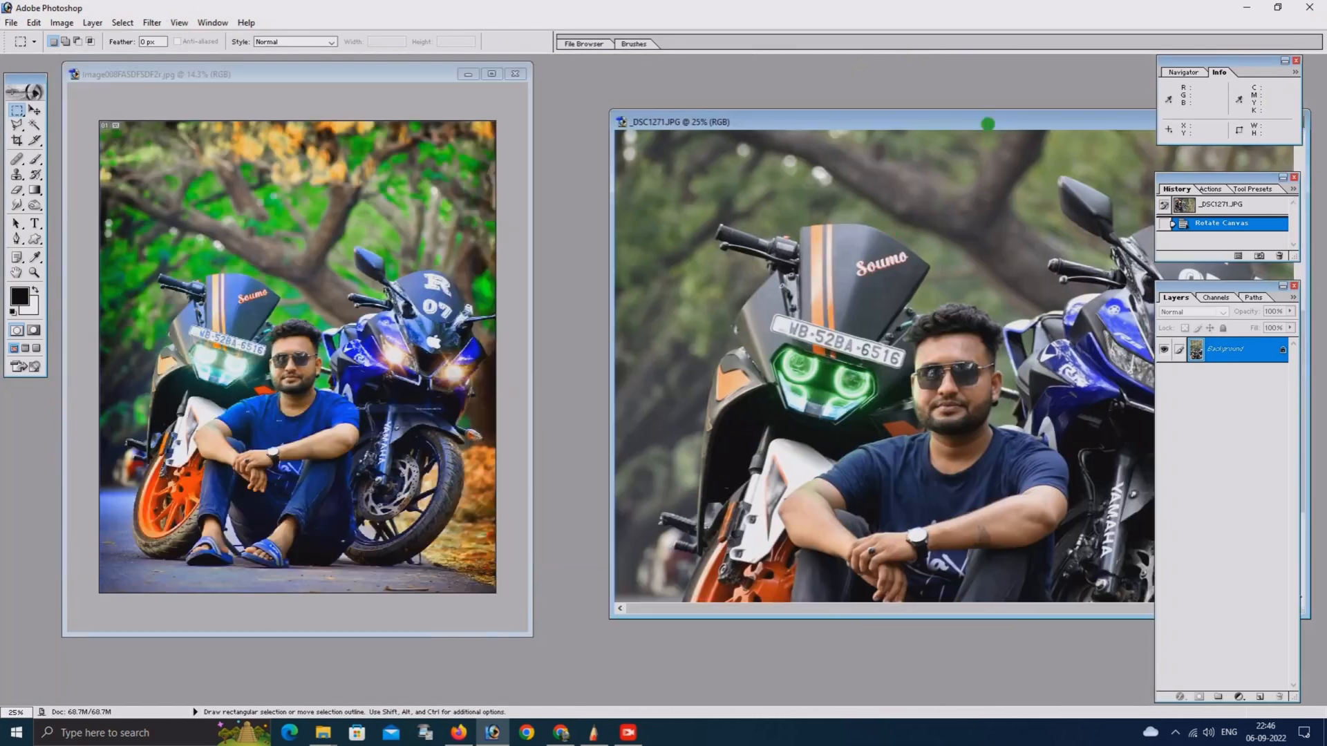
# Examine the edited photo up close around the headlights of both motorcycles
pyautogui.click(359, 201)
pyautogui.click(492, 74)
pyautogui.hotkey('ctrl', '+')
pyautogui.hotkey('ctrl', '+')
pyautogui.hotkey('ctrl', '+')
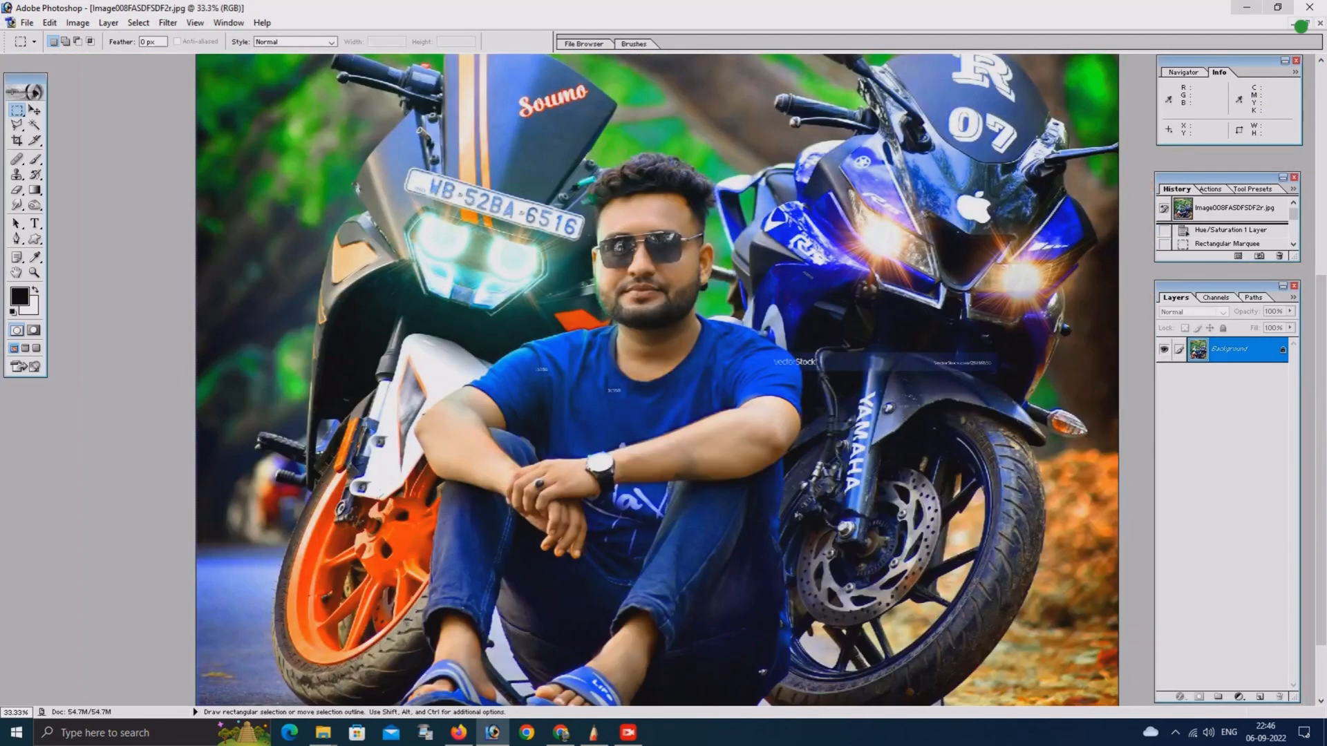
pyautogui.click(1306, 22)
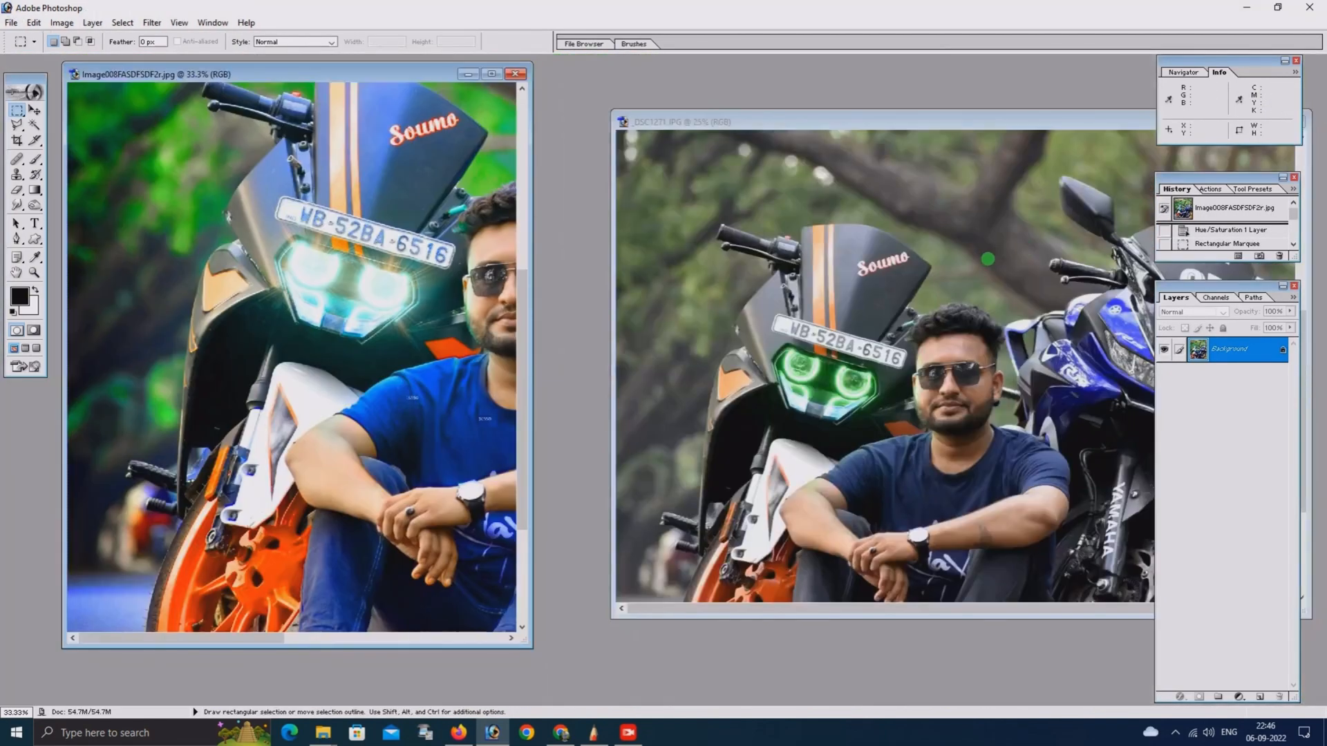
# Bring the original closer, widen the edited photo's window beside it, and examine the edited man and motorcycles from headlights to wheels
pyautogui.click(1026, 121)
pyautogui.moveTo(1026, 121); pyautogui.dragTo(832, 138)
pyautogui.click(527, 283)
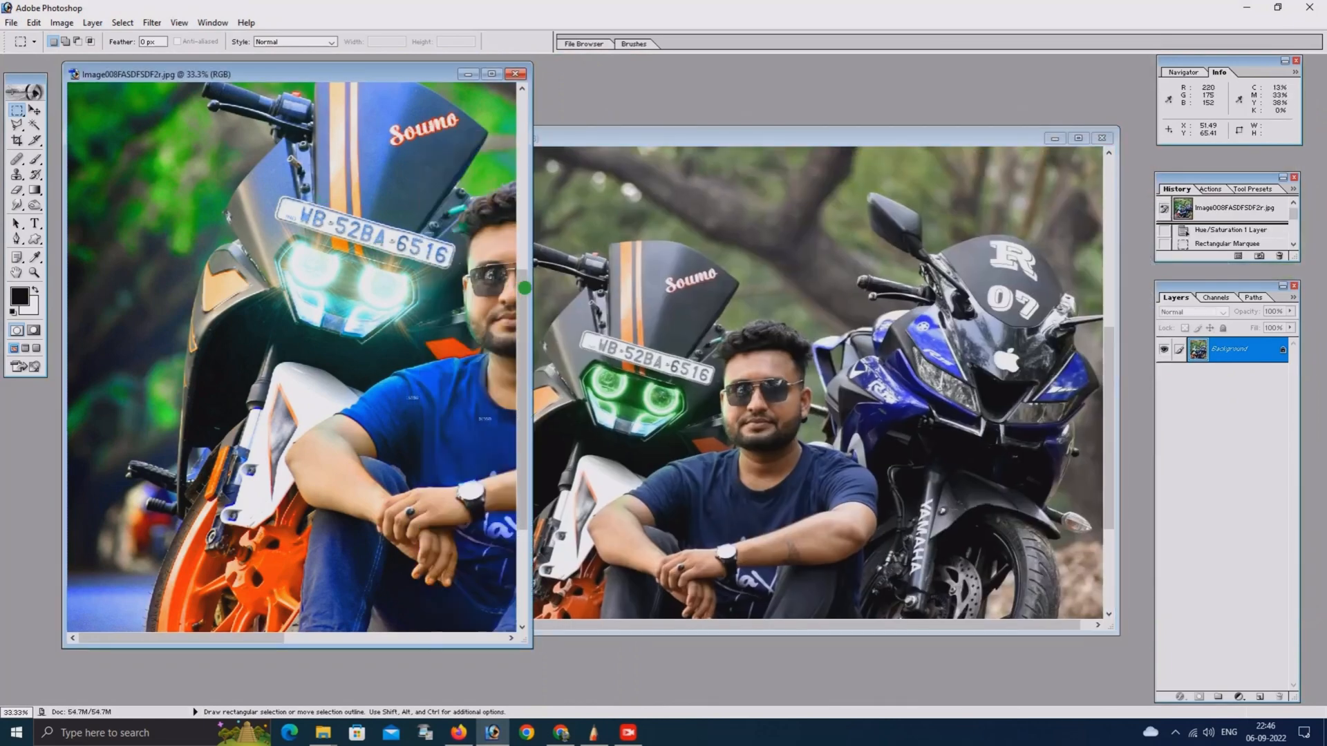
pyautogui.moveTo(528, 283); pyautogui.dragTo(891, 290)
pyautogui.scroll(-10, 597, 342)
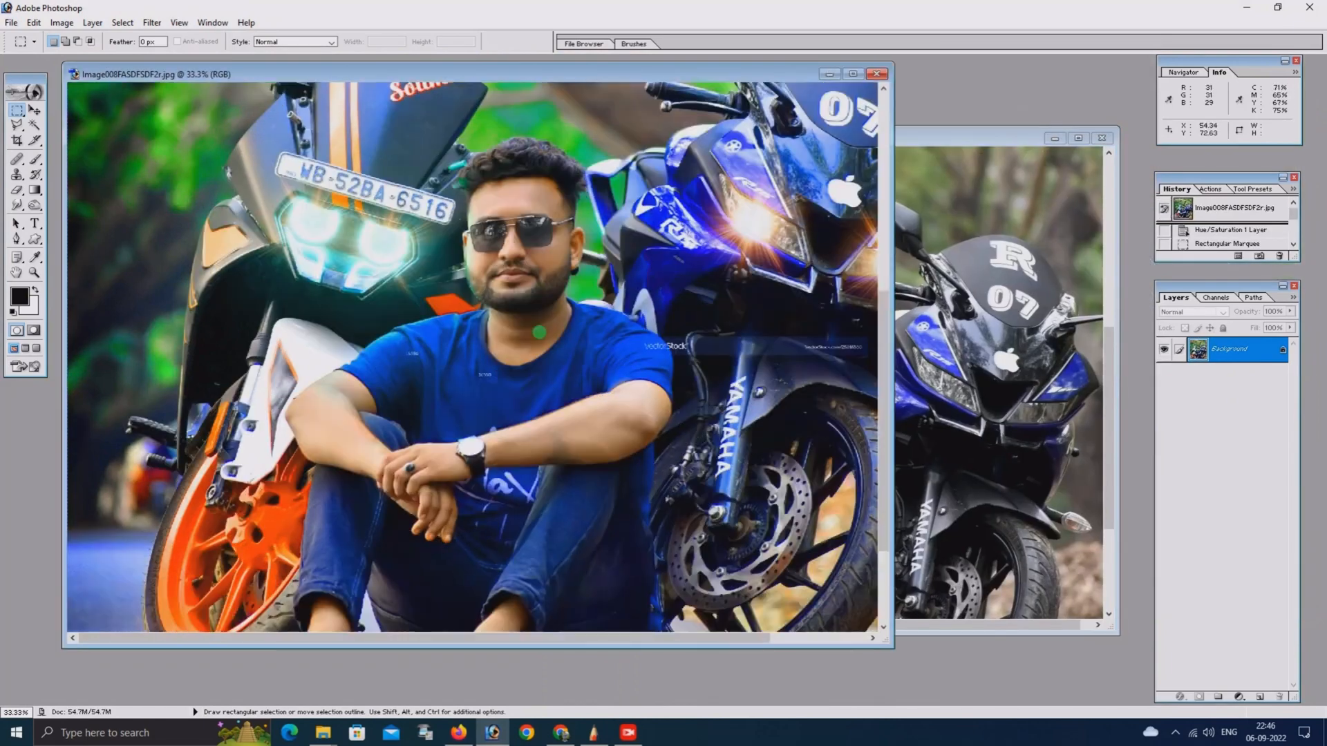
pyautogui.scroll(3, 596, 342)
pyautogui.scroll(-4, 593, 341)
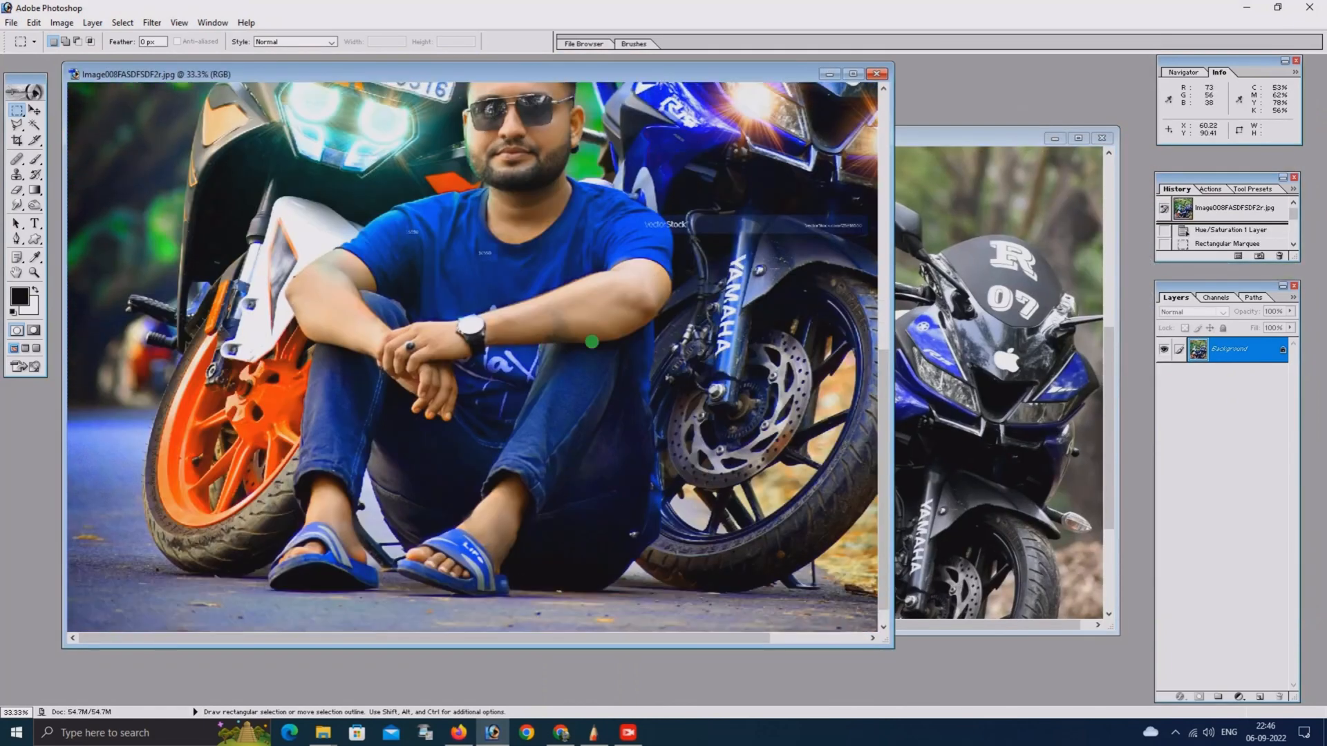
pyautogui.click(853, 74)
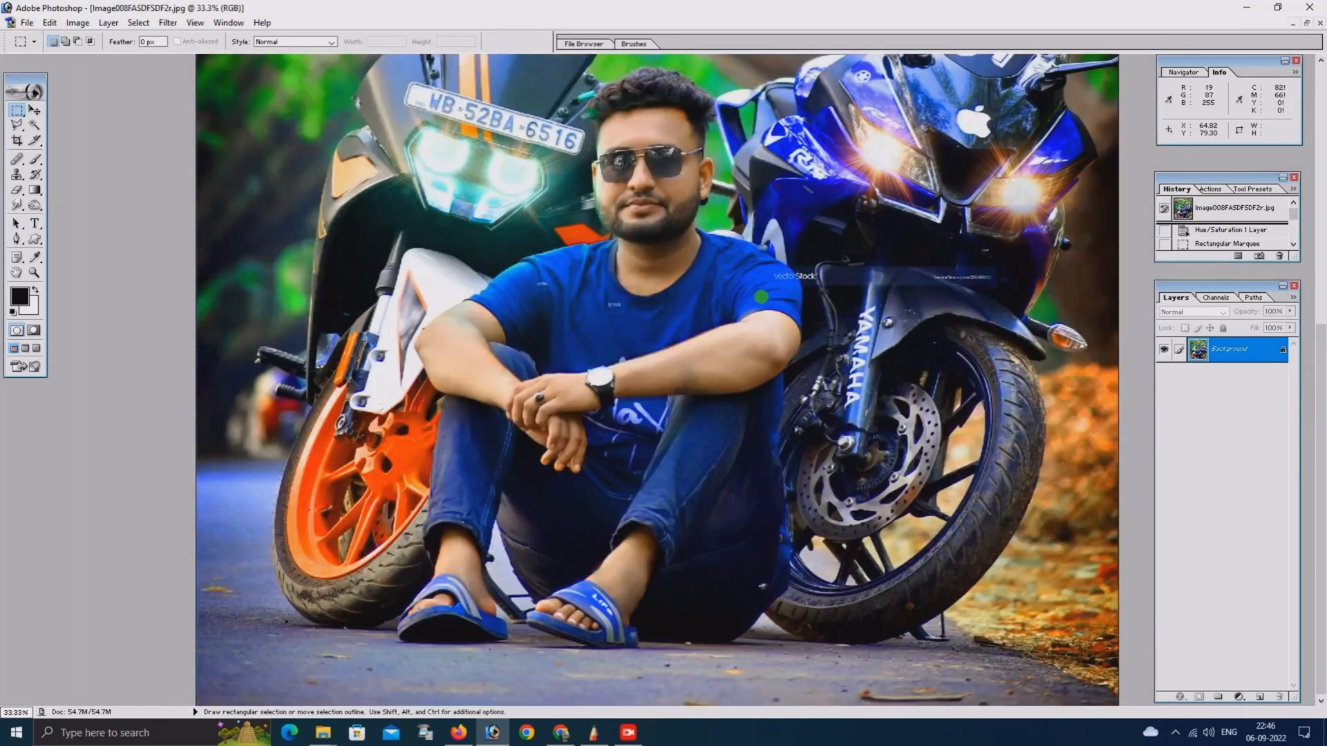
pyautogui.hotkey('ctrl', '-')
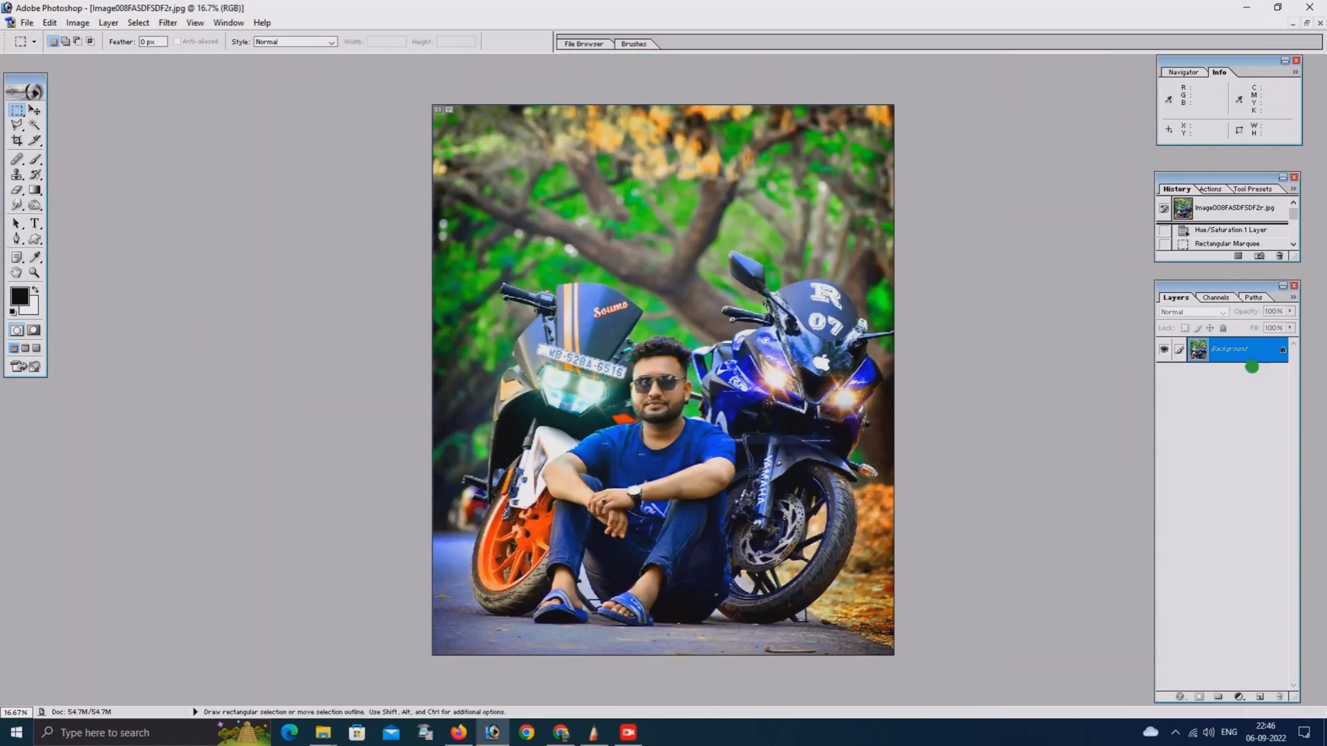
# Add a Color Balance adjustment layer to the edited photo and fine-tune its midtones, with the yellow-blue level at -2
pyautogui.click(1230, 693)
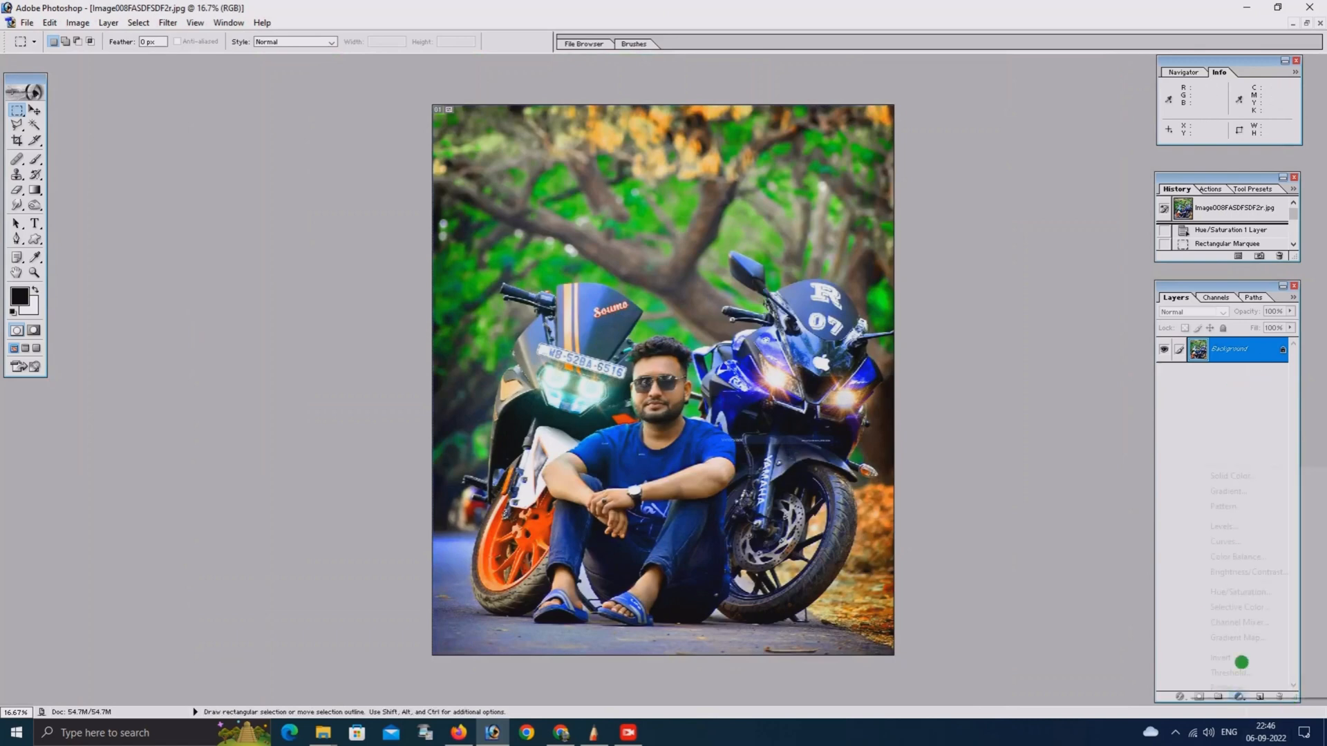
pyautogui.click(1237, 569)
pyautogui.moveTo(981, 320); pyautogui.dragTo(965, 321)
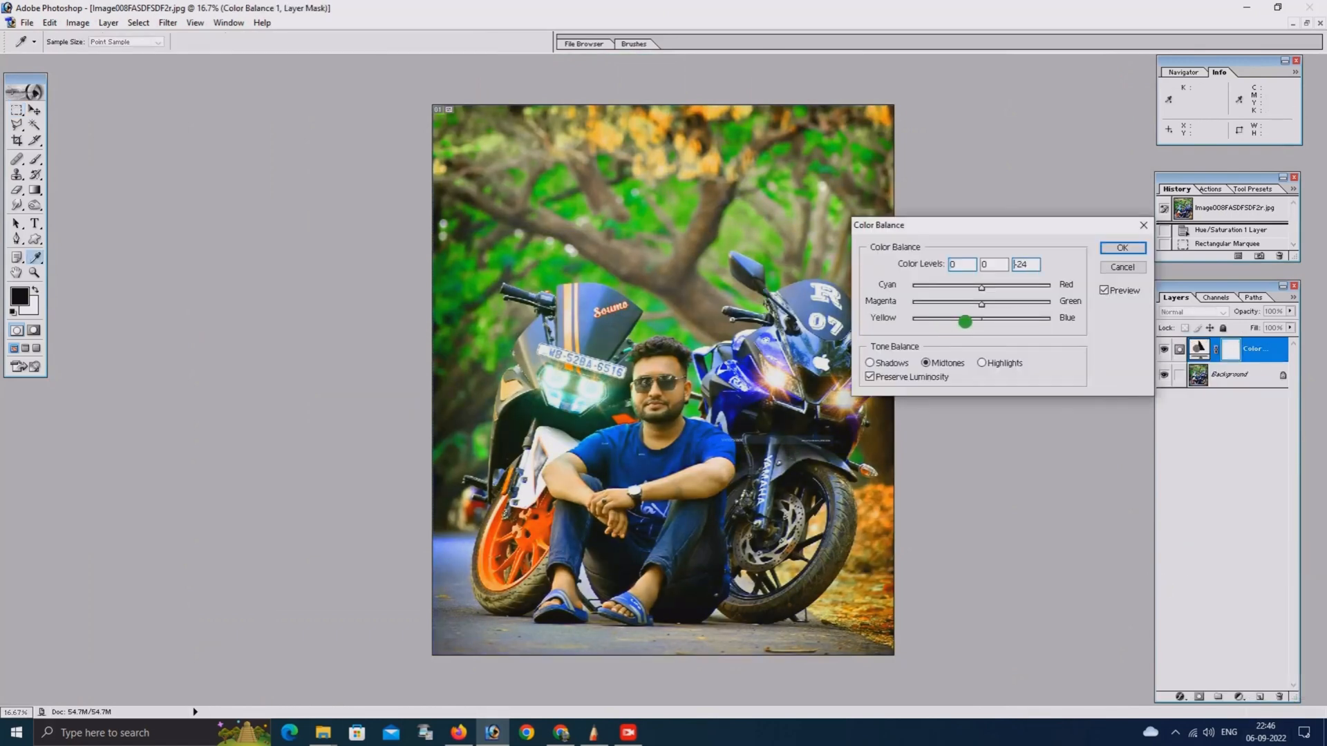
pyautogui.click(965, 304)
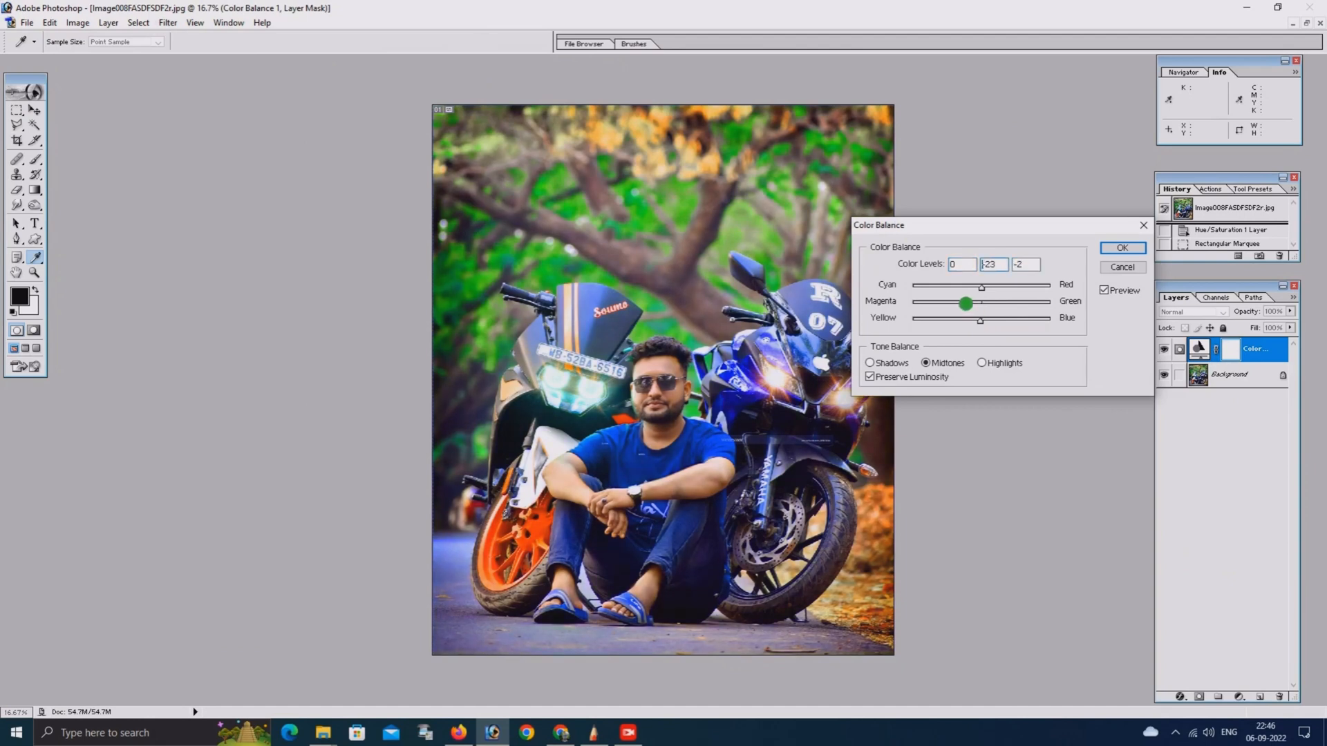
pyautogui.moveTo(965, 303); pyautogui.dragTo(978, 303)
pyautogui.moveTo(966, 289)
pyautogui.mouseDown()
pyautogui.moveTo(986, 289)
pyautogui.moveTo(1005, 320)
pyautogui.moveTo(958, 302)
pyautogui.moveTo(988, 302)
pyautogui.moveTo(982, 290)
pyautogui.mouseUp()
# Set the Color Balance levels to 0, +10, +3 for shadows and +15, +5, +4 for highlights, and apply the adjustment
pyautogui.click(870, 363)
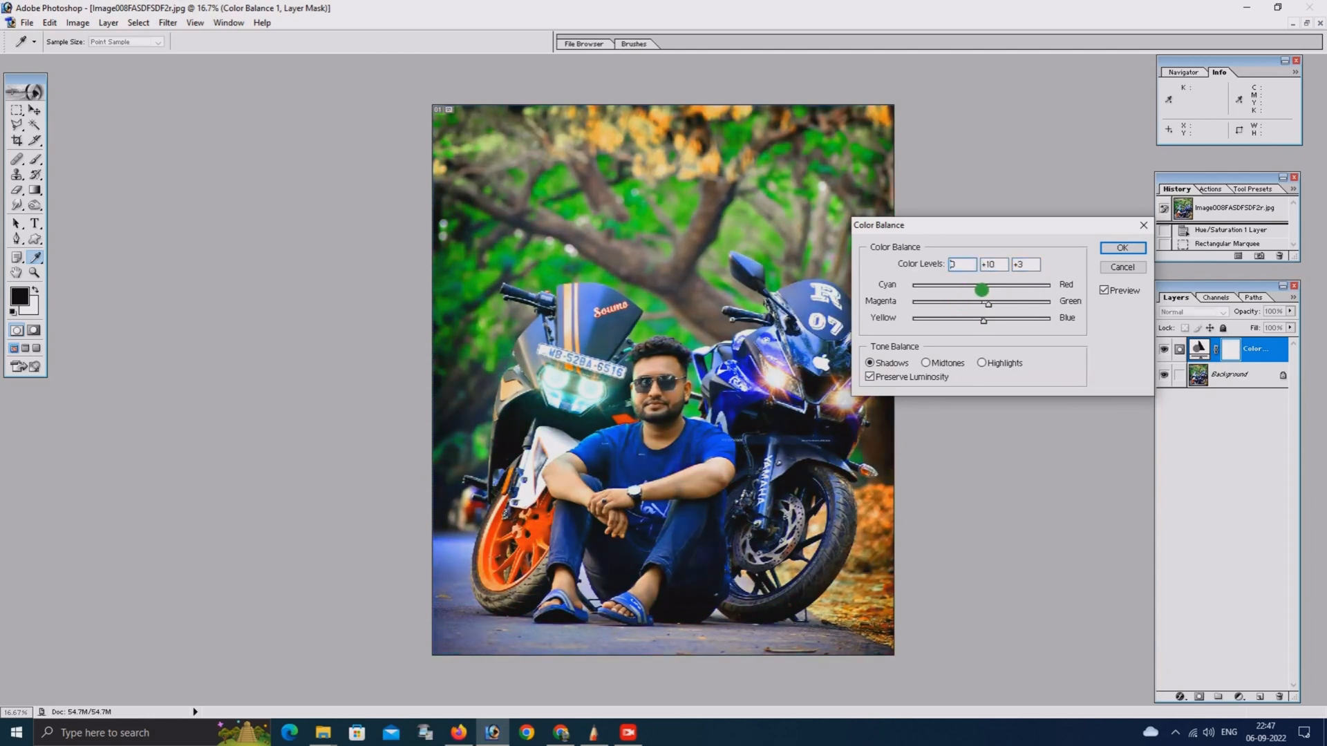
pyautogui.click(981, 362)
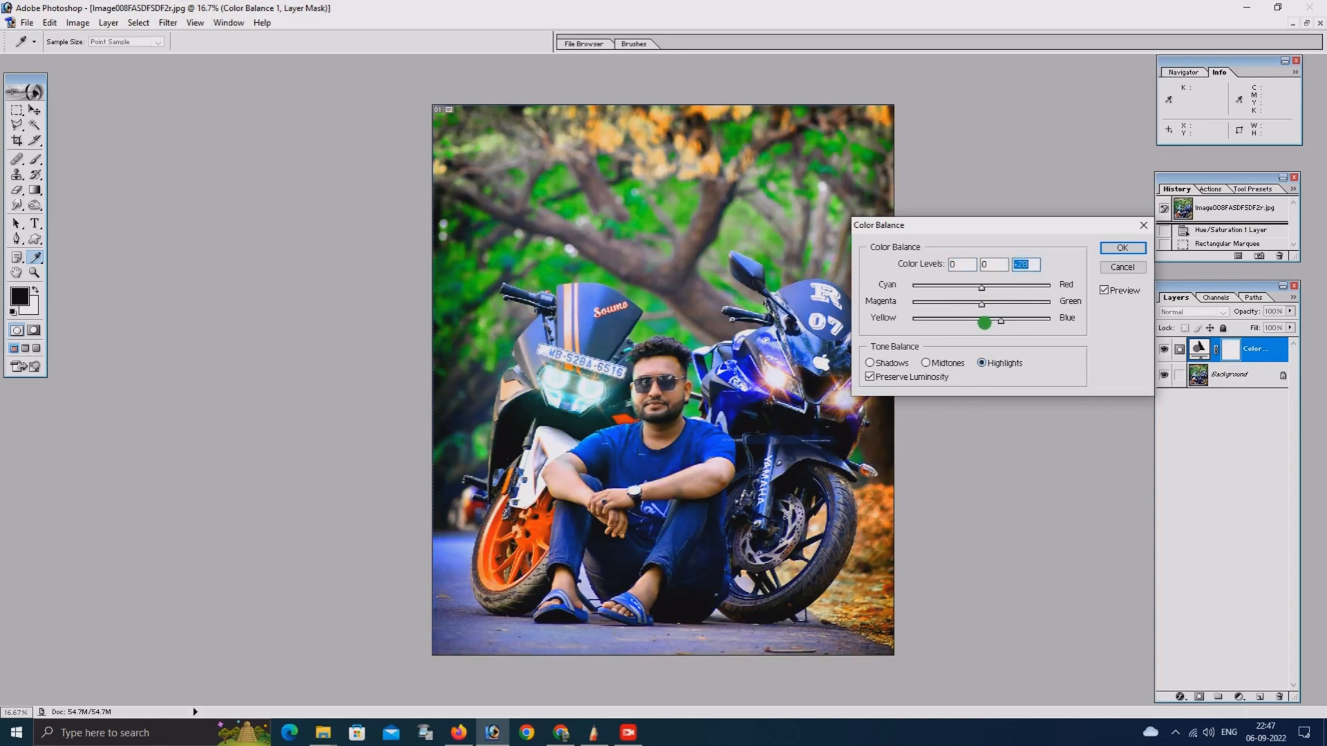
pyautogui.moveTo(966, 302); pyautogui.dragTo(992, 289)
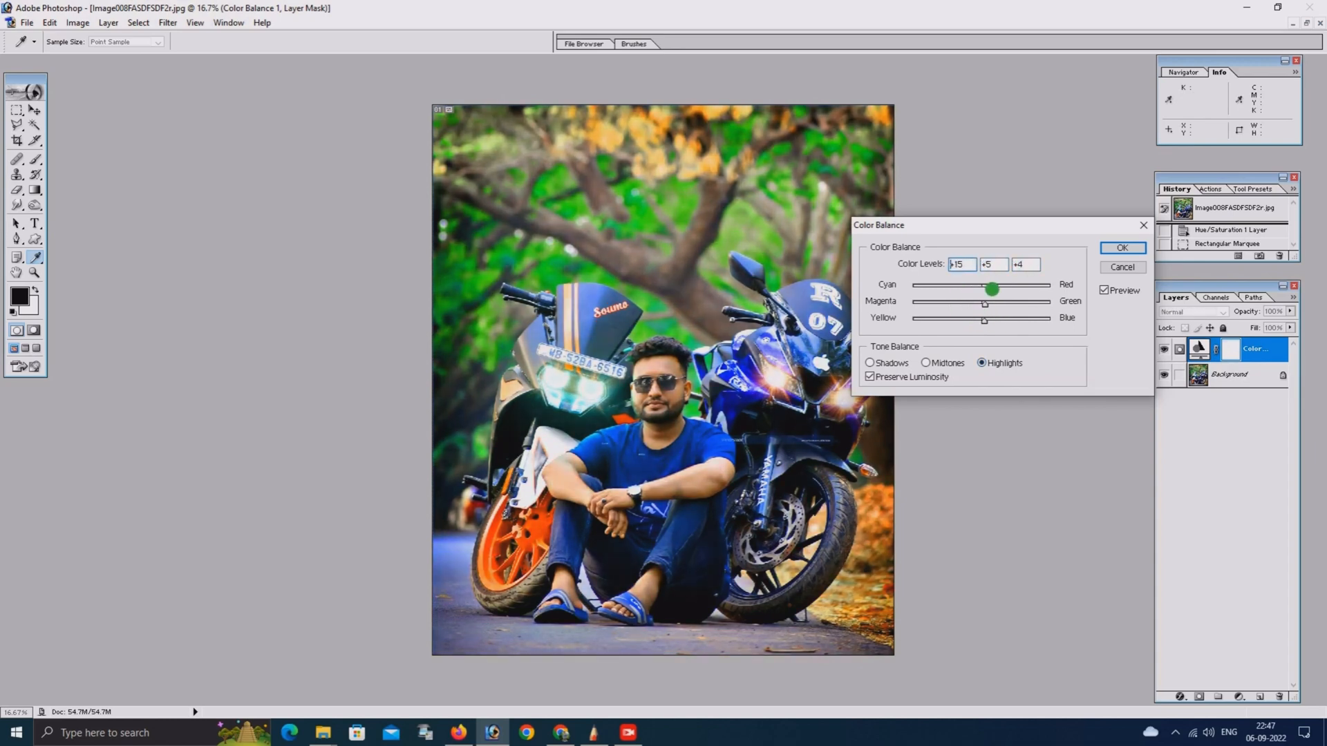
pyautogui.click(1146, 250)
pyautogui.press('m')
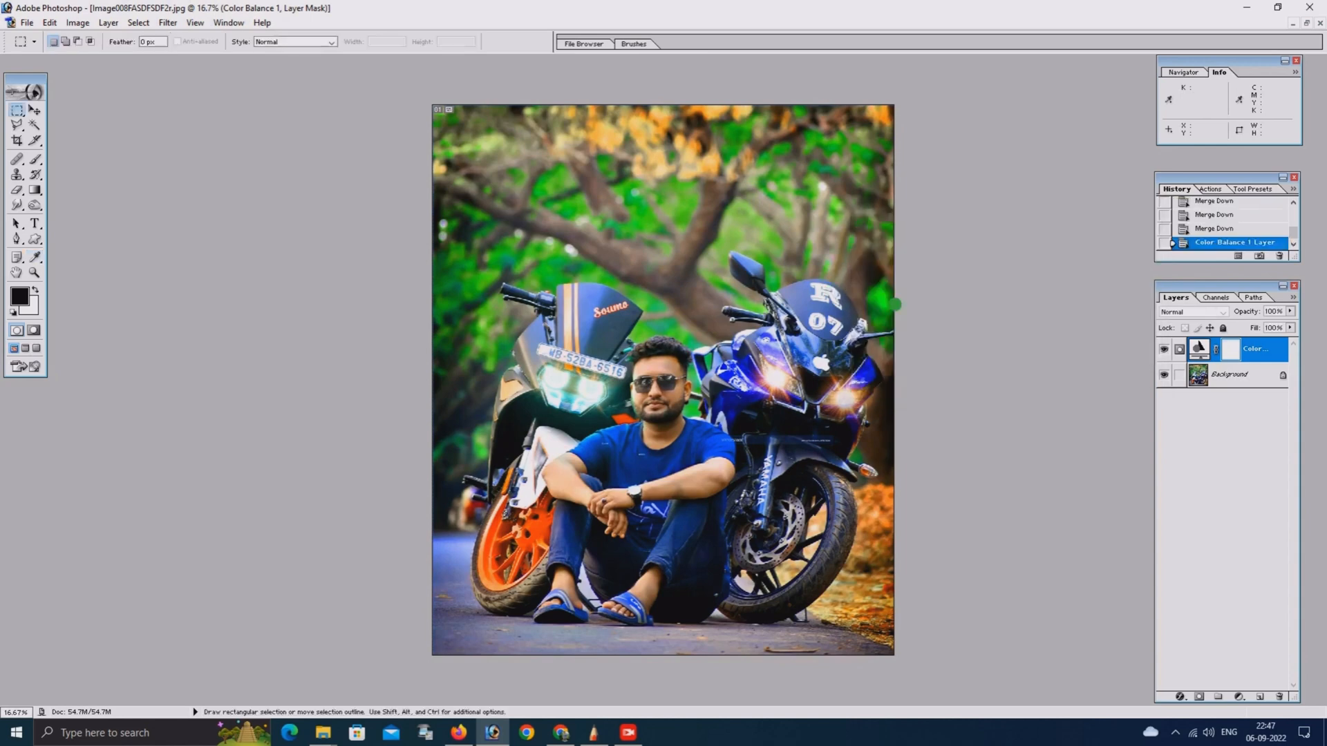
# Review the color-balanced photo at several magnifications and compare it with the original
pyautogui.hotkey('ctrl', '-')
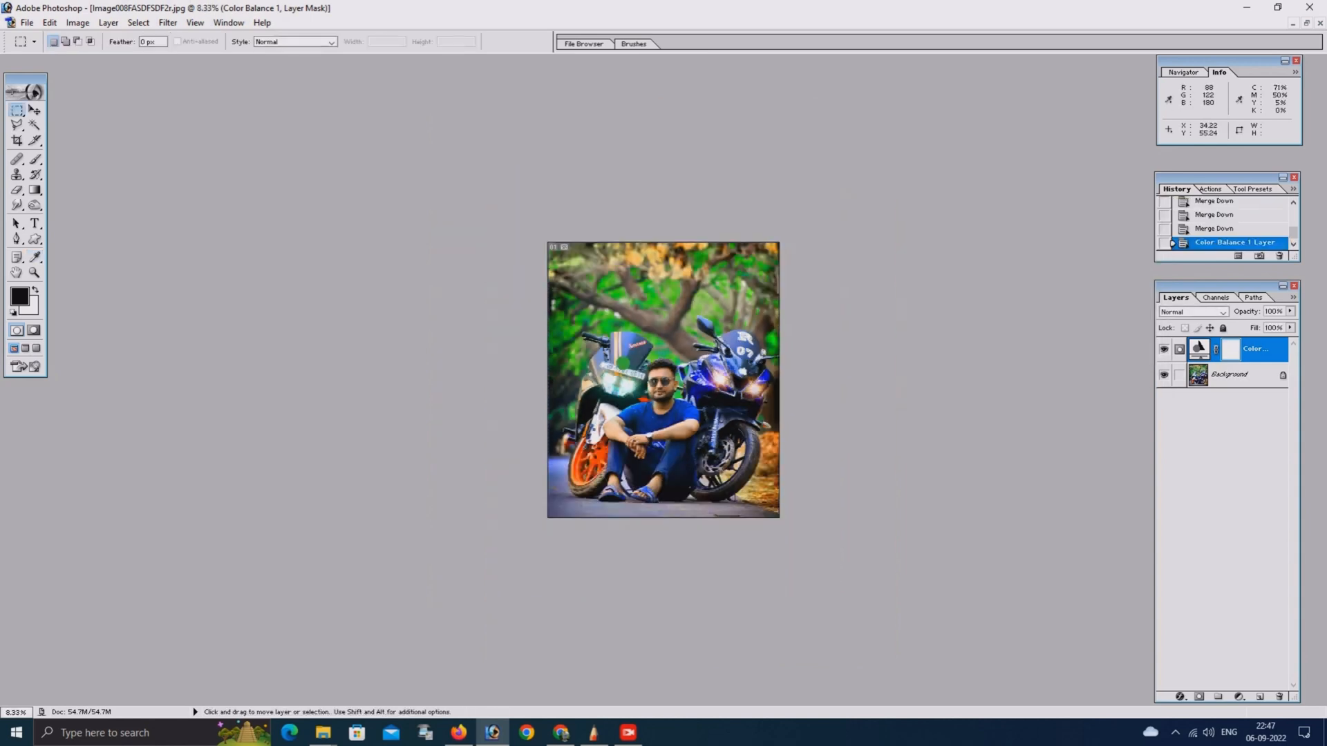
pyautogui.hotkey('ctrl', '+')
pyautogui.hotkey('ctrl', '+')
pyautogui.hotkey('ctrl', '+')
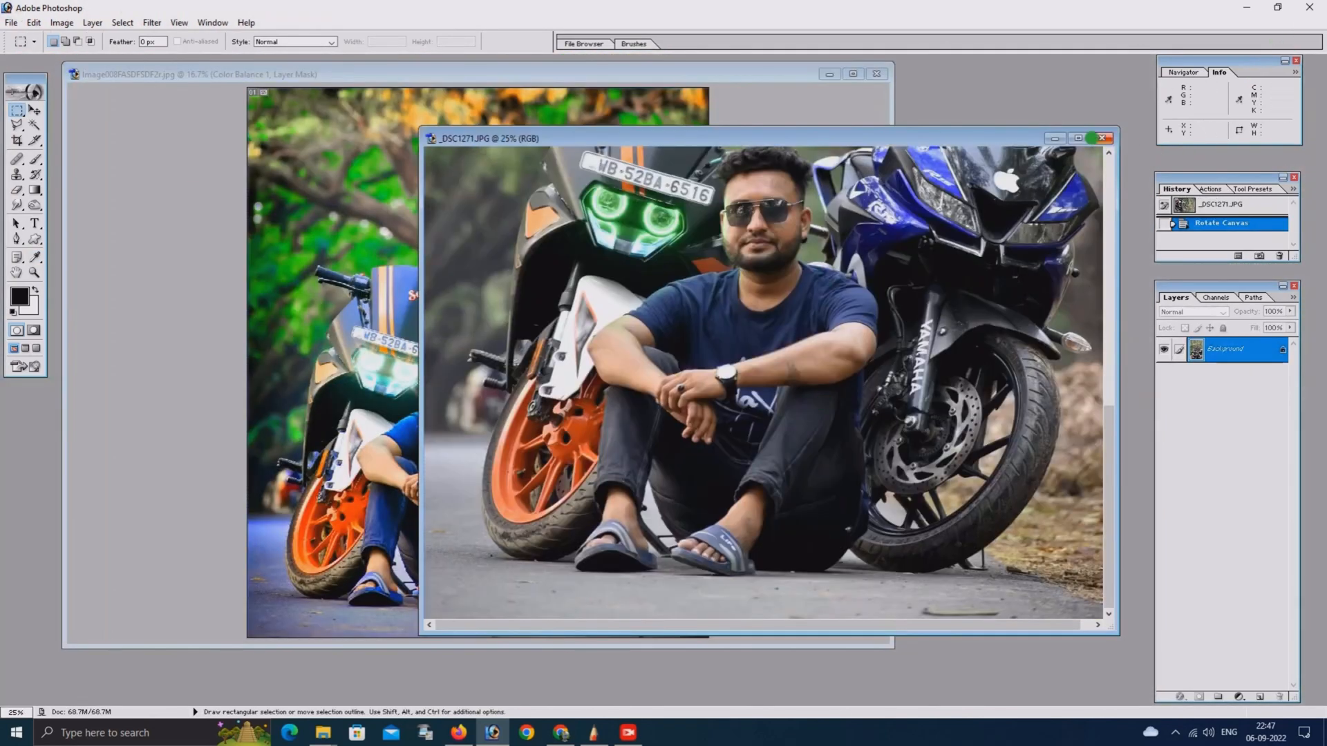
# Compare the original and color-balanced photos at full window size, examining the man, his shirt and the motorcycle headlights up close
pyautogui.click(1078, 138)
pyautogui.hotkey('ctrl', '+')
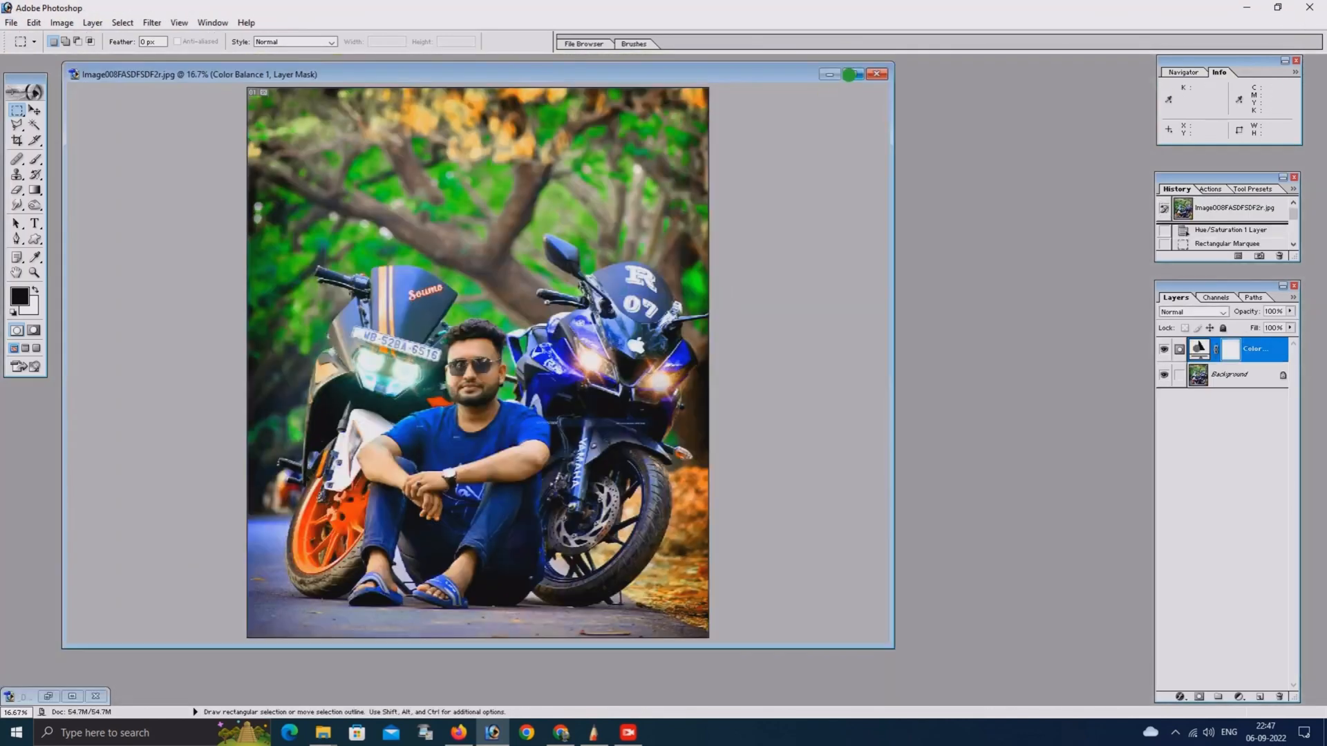
pyautogui.click(849, 74)
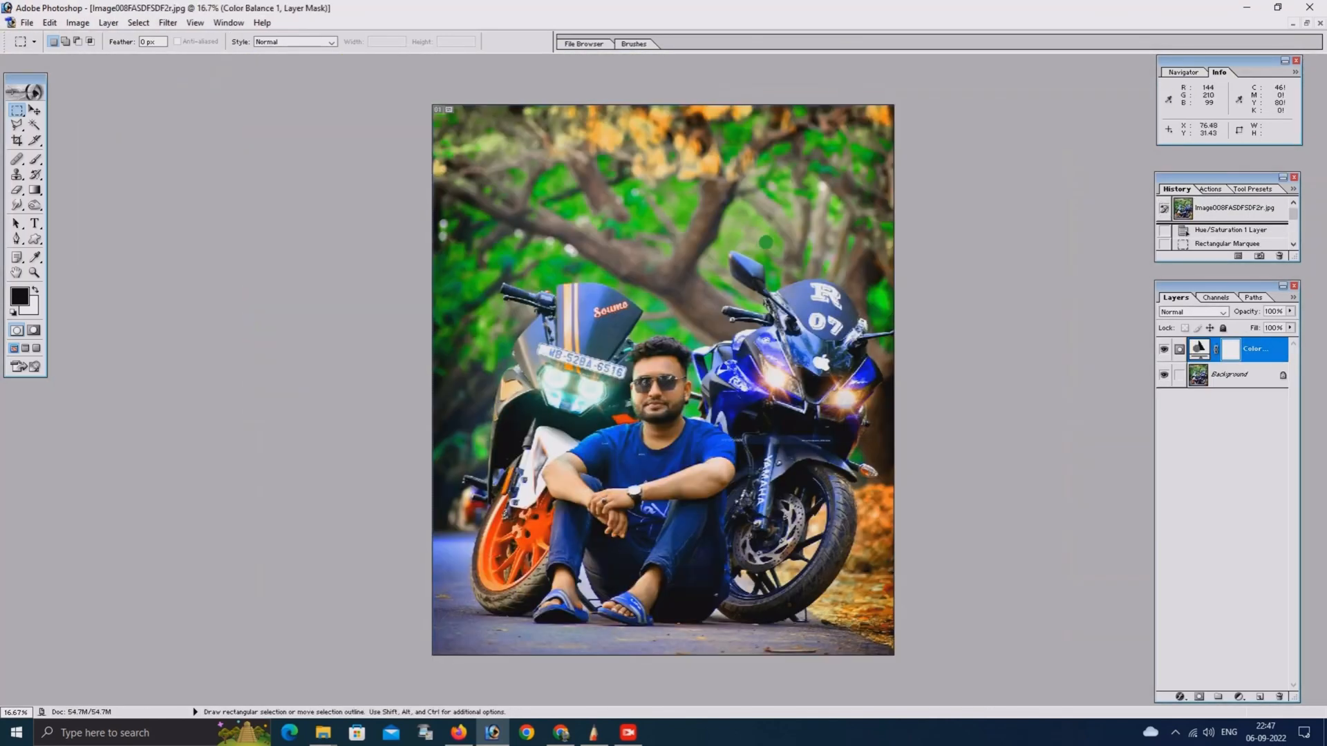
pyautogui.hotkey('ctrl', '+')
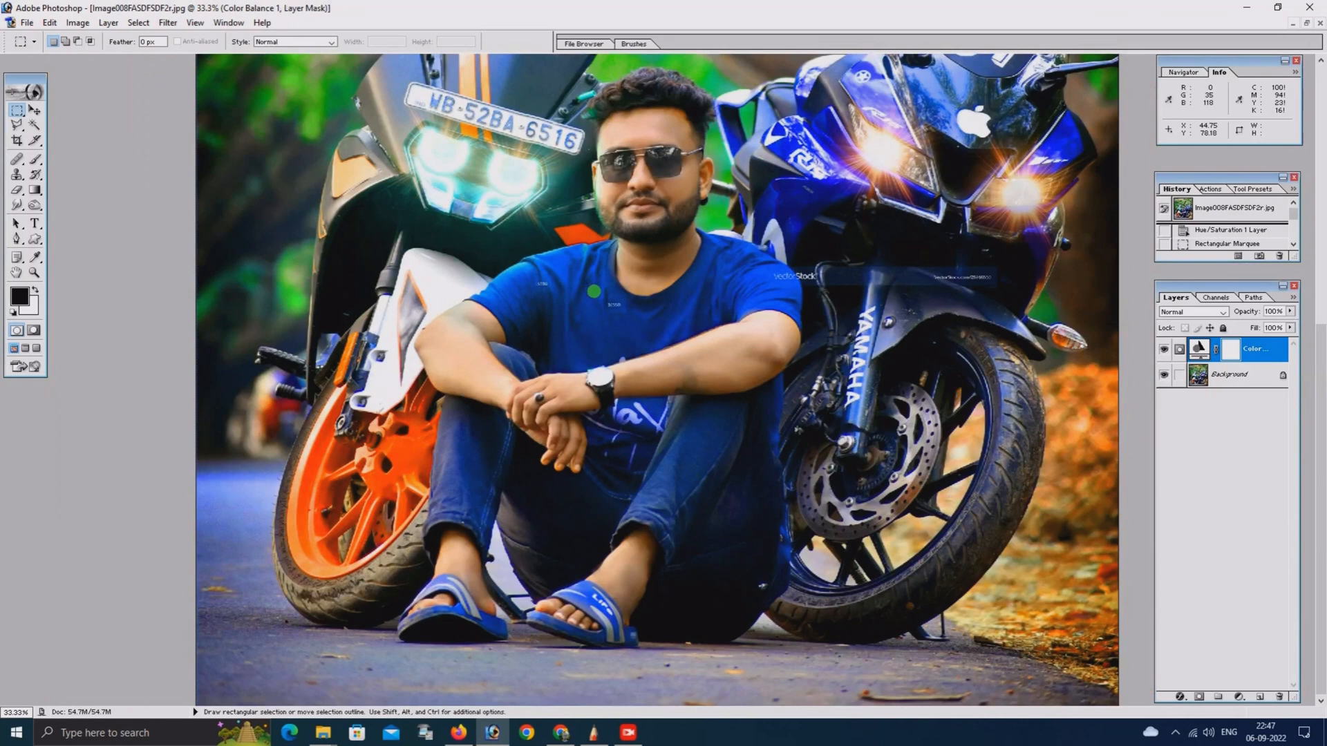
pyautogui.moveTo(586, 286); pyautogui.dragTo(578, 343)
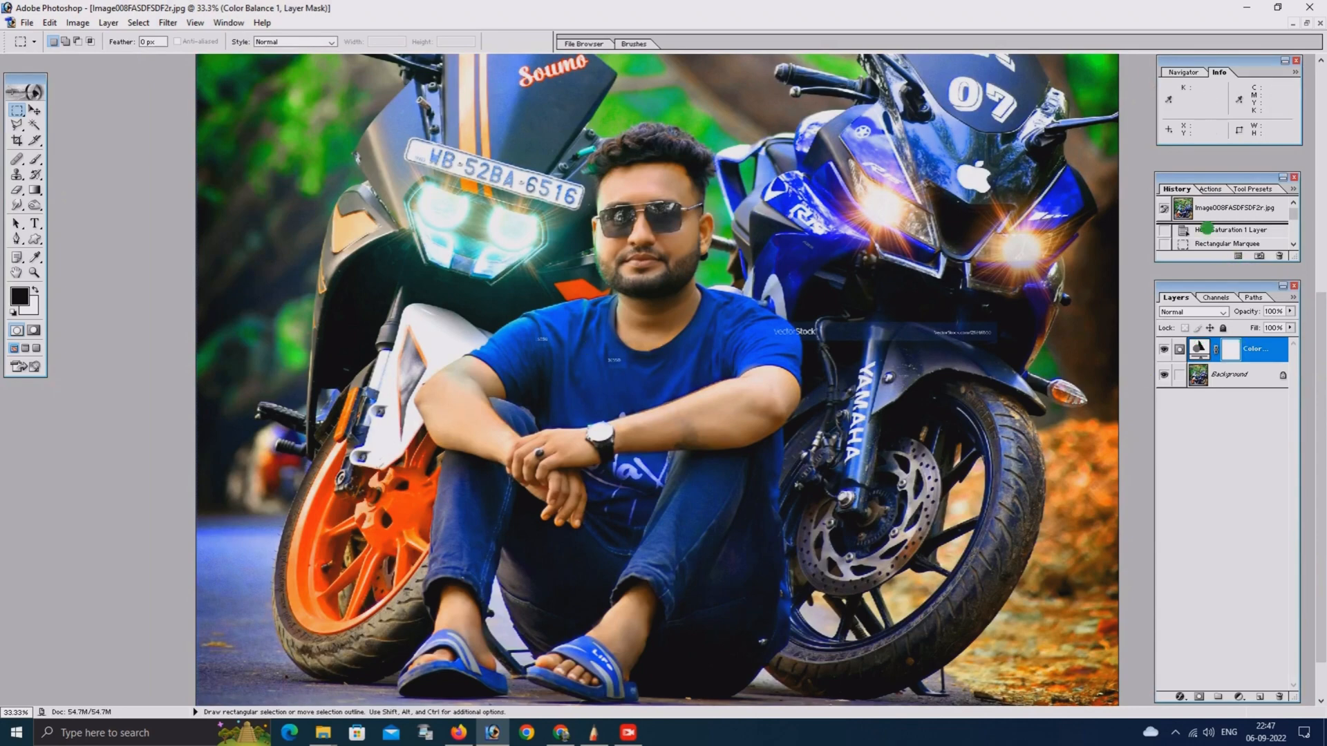
# Revert the edited photo through its history to the Eraser state where the two headlight flare layers are still separate
pyautogui.click(1206, 231)
pyautogui.click(1206, 243)
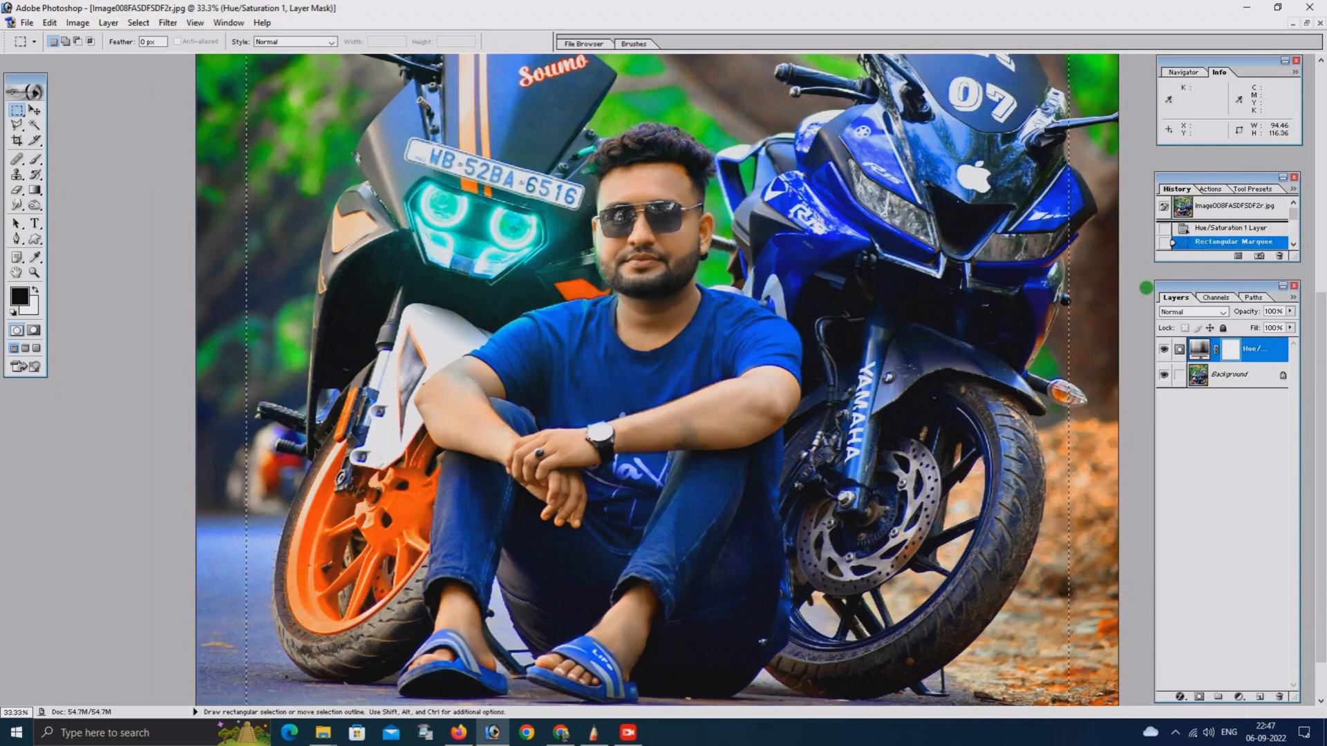
pyautogui.scroll(-2, 1235, 234)
pyautogui.click(1235, 236)
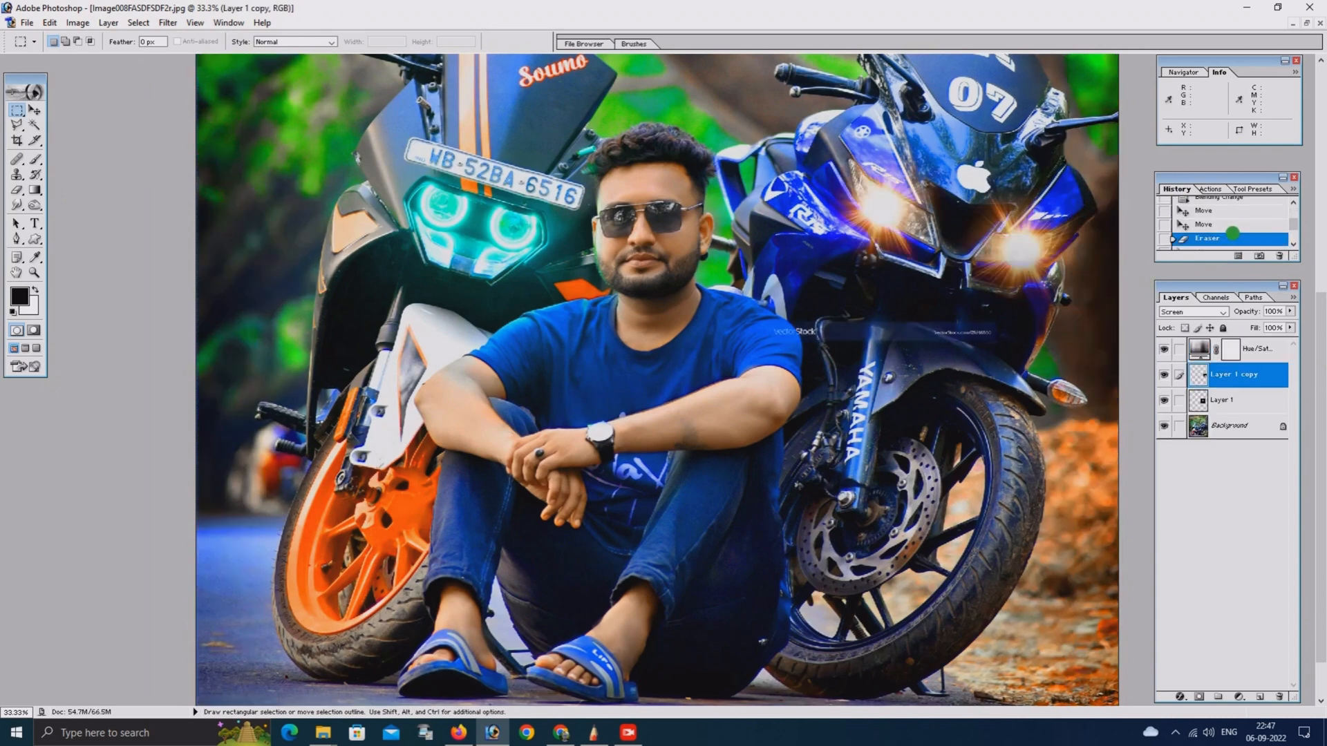
# Erase the leftover stock watermark text around the headlight flare on Layer 1 copy with the 1100-pixel eraser
pyautogui.press('e')
pyautogui.moveTo(768, 387); pyautogui.dragTo(898, 360)
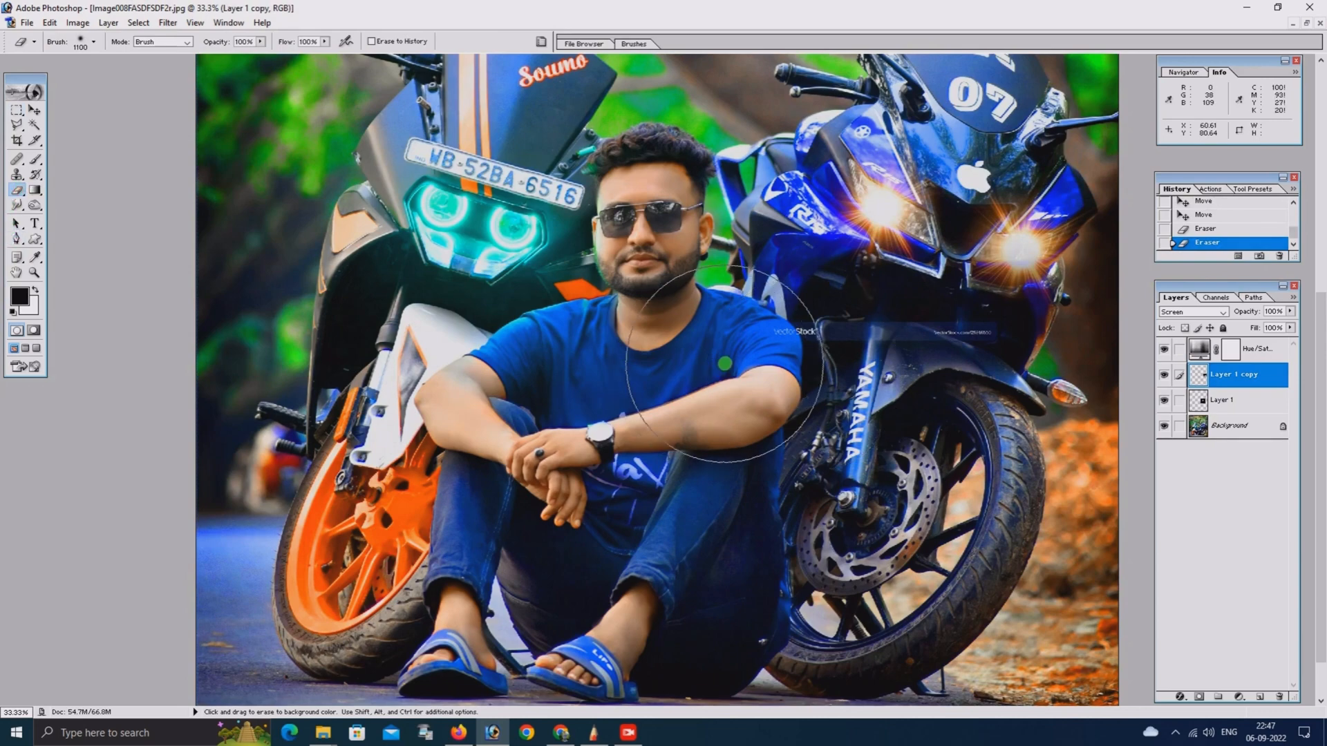
pyautogui.hotkey('ctrl', '-')
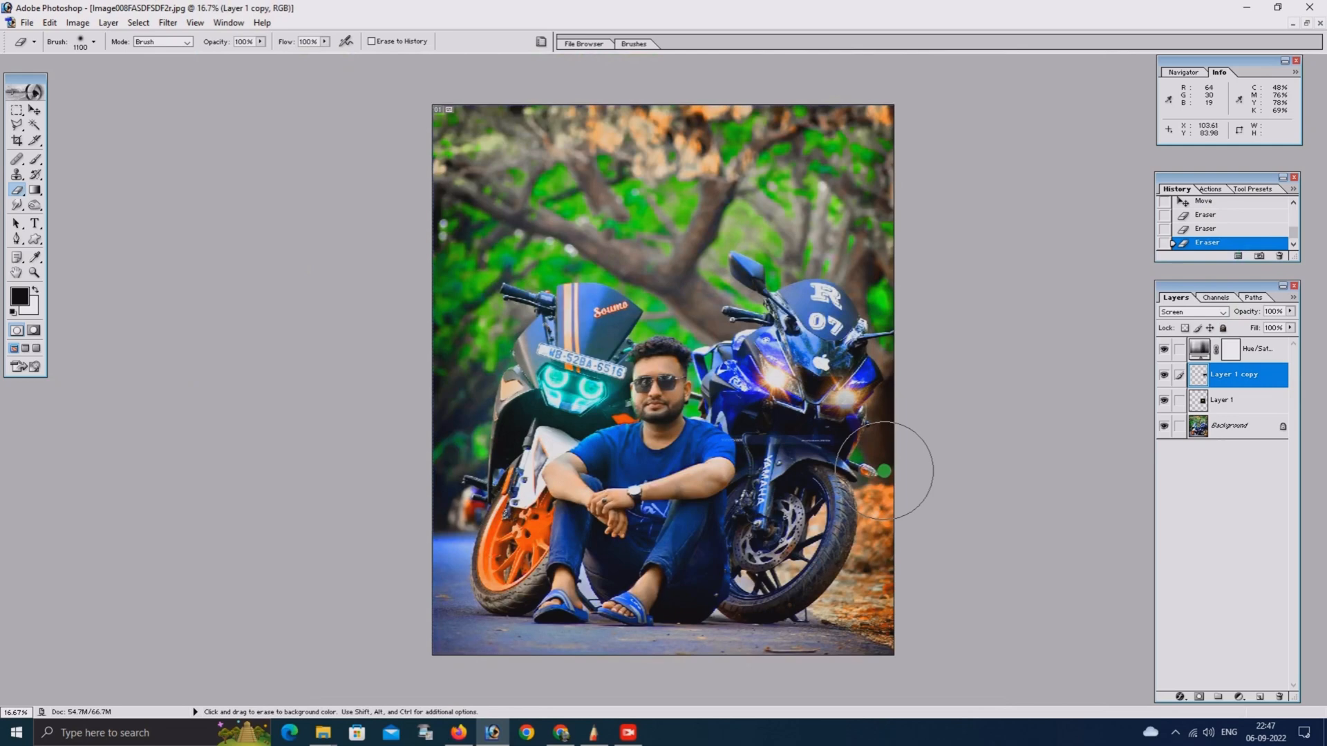
# Reduce the eraser to 400 pixels, clean the remaining watermark text from Layer 1, and check the man and motorcycles
pyautogui.press('[')
pyautogui.press('[')
pyautogui.press('[')
pyautogui.press('[')
pyautogui.press('[')
pyautogui.press('[')
pyautogui.press('[')
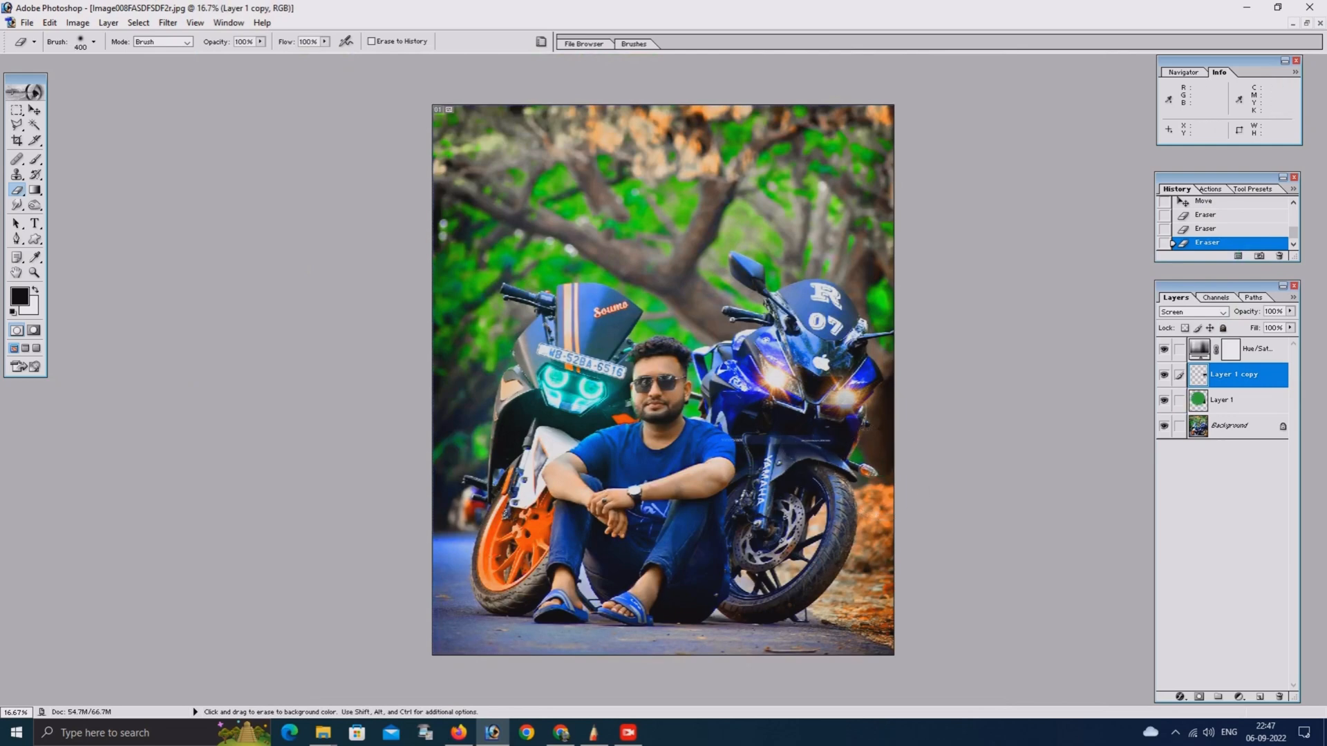
pyautogui.click(1209, 398)
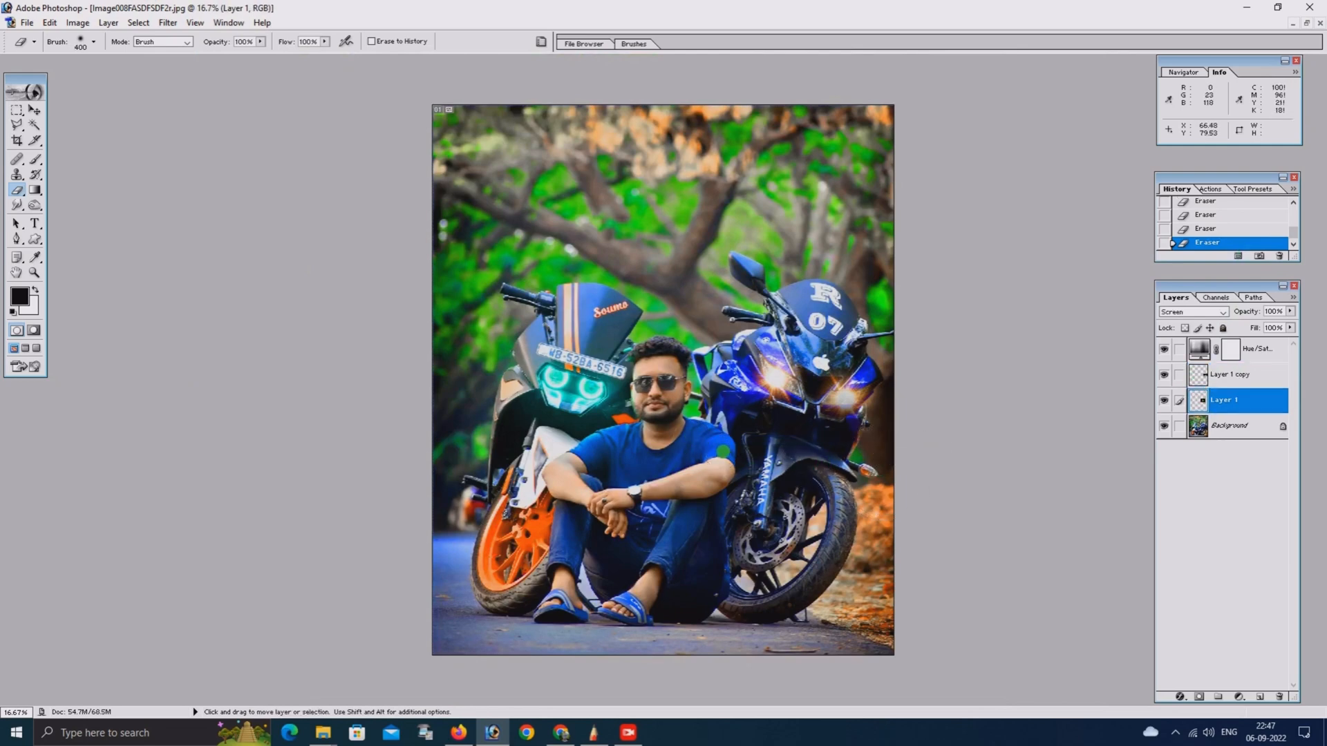
pyautogui.hotkey('ctrl', '-')
pyautogui.hotkey('ctrl', '-')
pyautogui.hotkey('ctrl', '+')
pyautogui.hotkey('ctrl', '+')
pyautogui.hotkey('ctrl', '+')
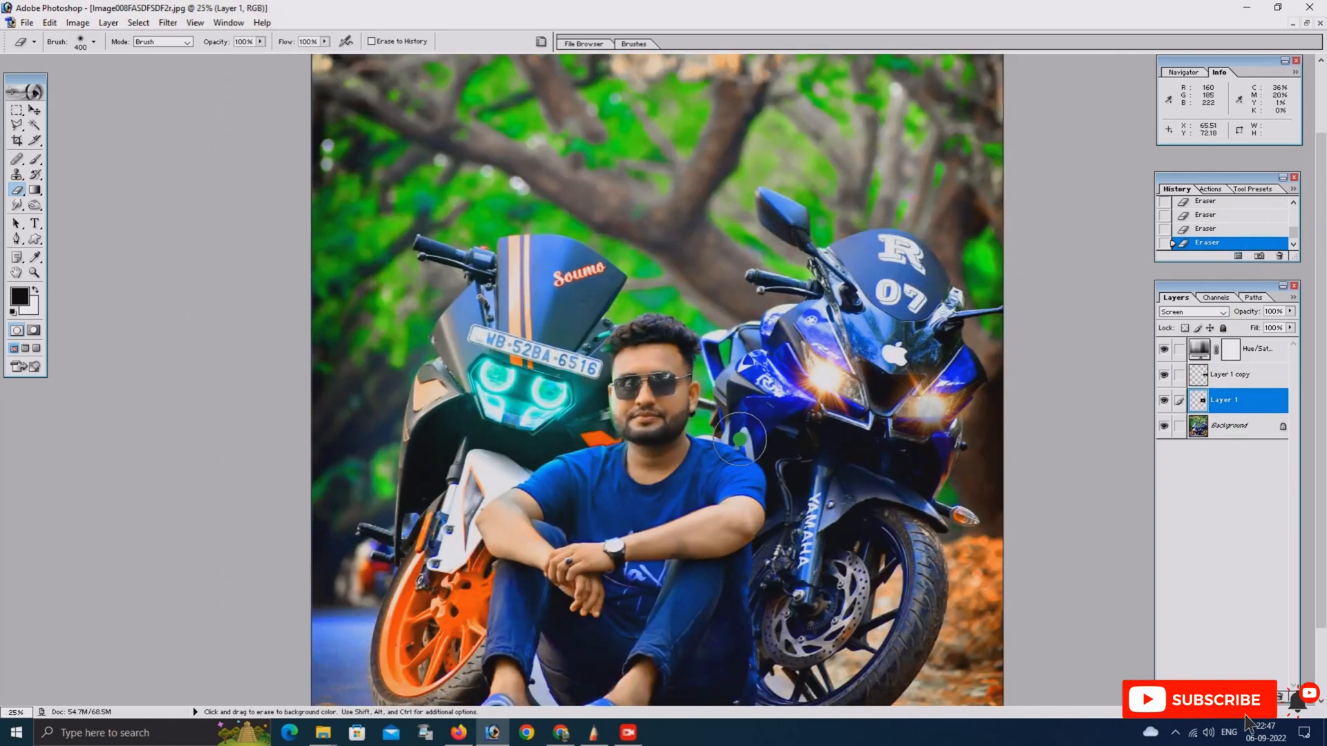
pyautogui.scroll(-3, 740, 438)
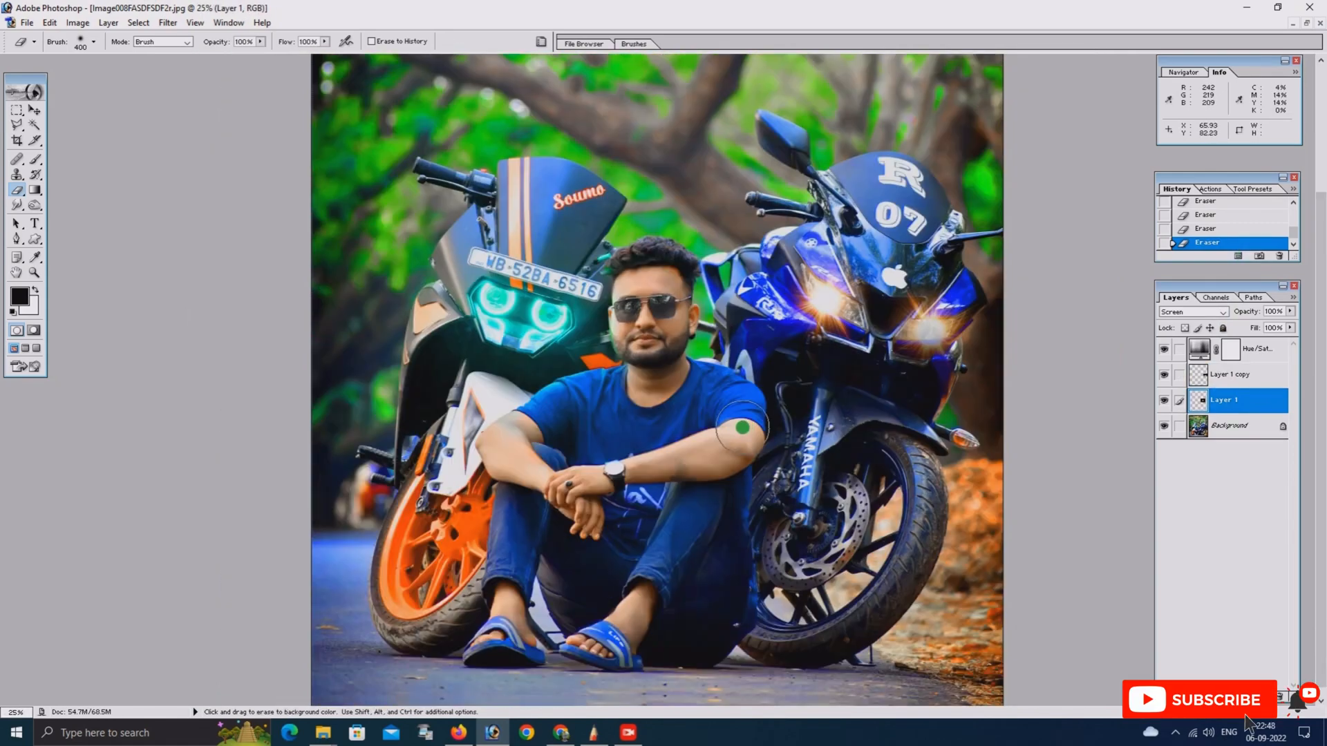